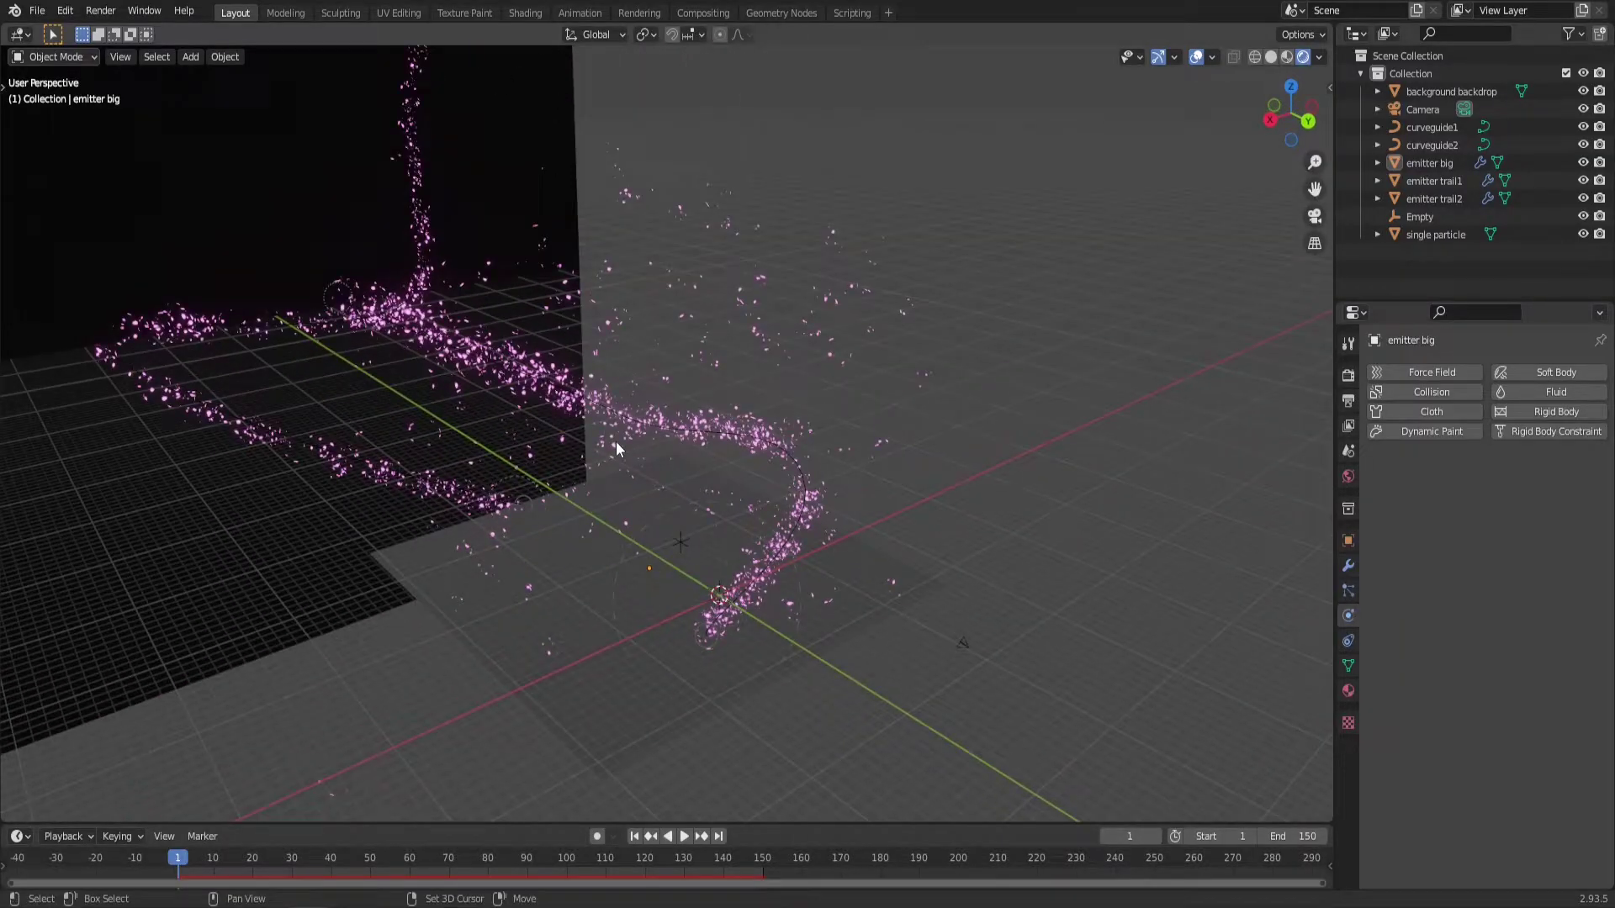
Reposition the far end control point of curveguide1 in Edit Mode to reshape the particle trail, and return to Object Mode.
{"action": "middle_click_drag", "start_coordinate": [772, 468], "coordinate": [722, 452]}
{"action": "left_click", "coordinate": [809, 471]}
{"action": "left_click", "coordinate": [810, 473]}
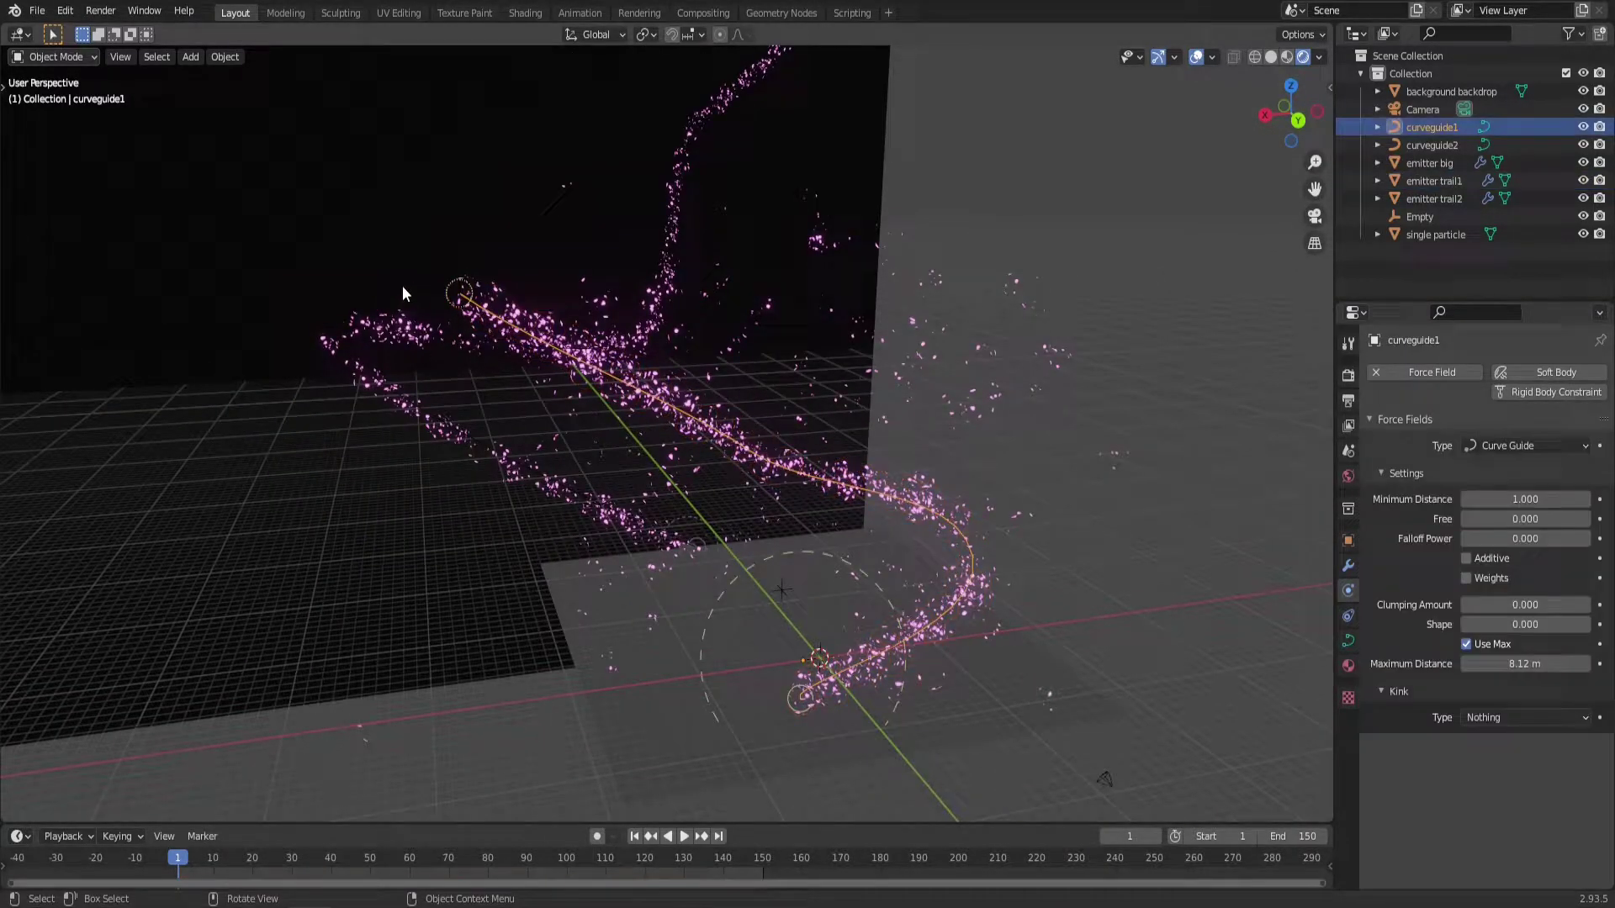
{"action": "key", "text": "Tab"}
{"action": "left_click_drag", "start_coordinate": [427, 271], "coordinate": [474, 313]}
{"action": "middle_click_drag", "start_coordinate": [661, 479], "coordinate": [626, 404]}
{"action": "key", "text": "g"}
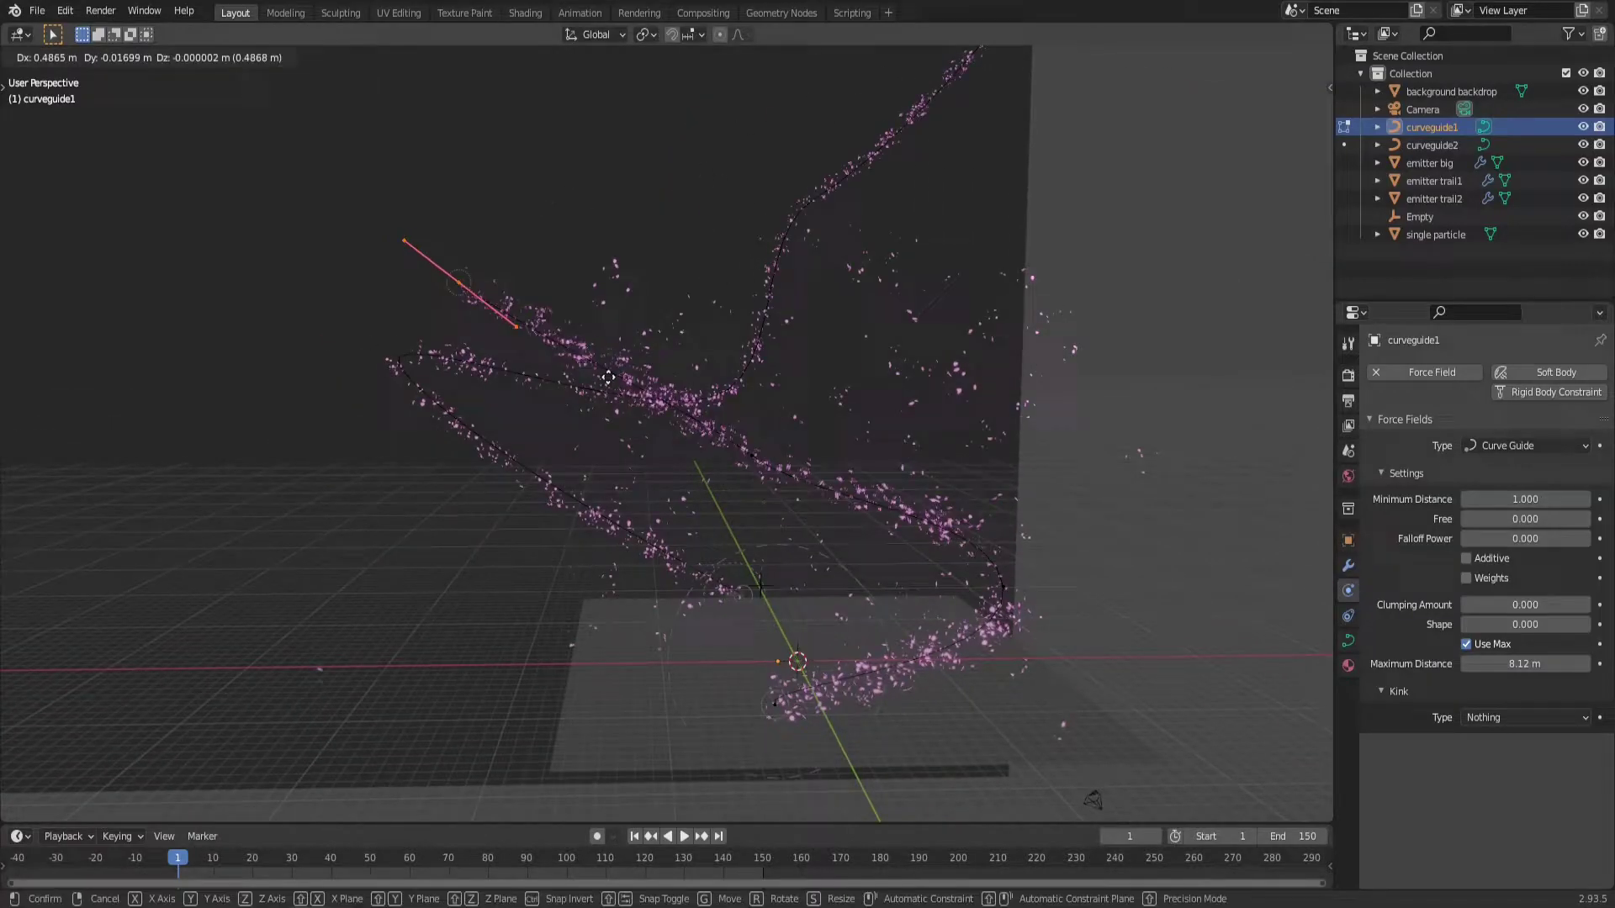
{"action": "left_click", "coordinate": [832, 372]}
{"action": "key", "text": "g"}
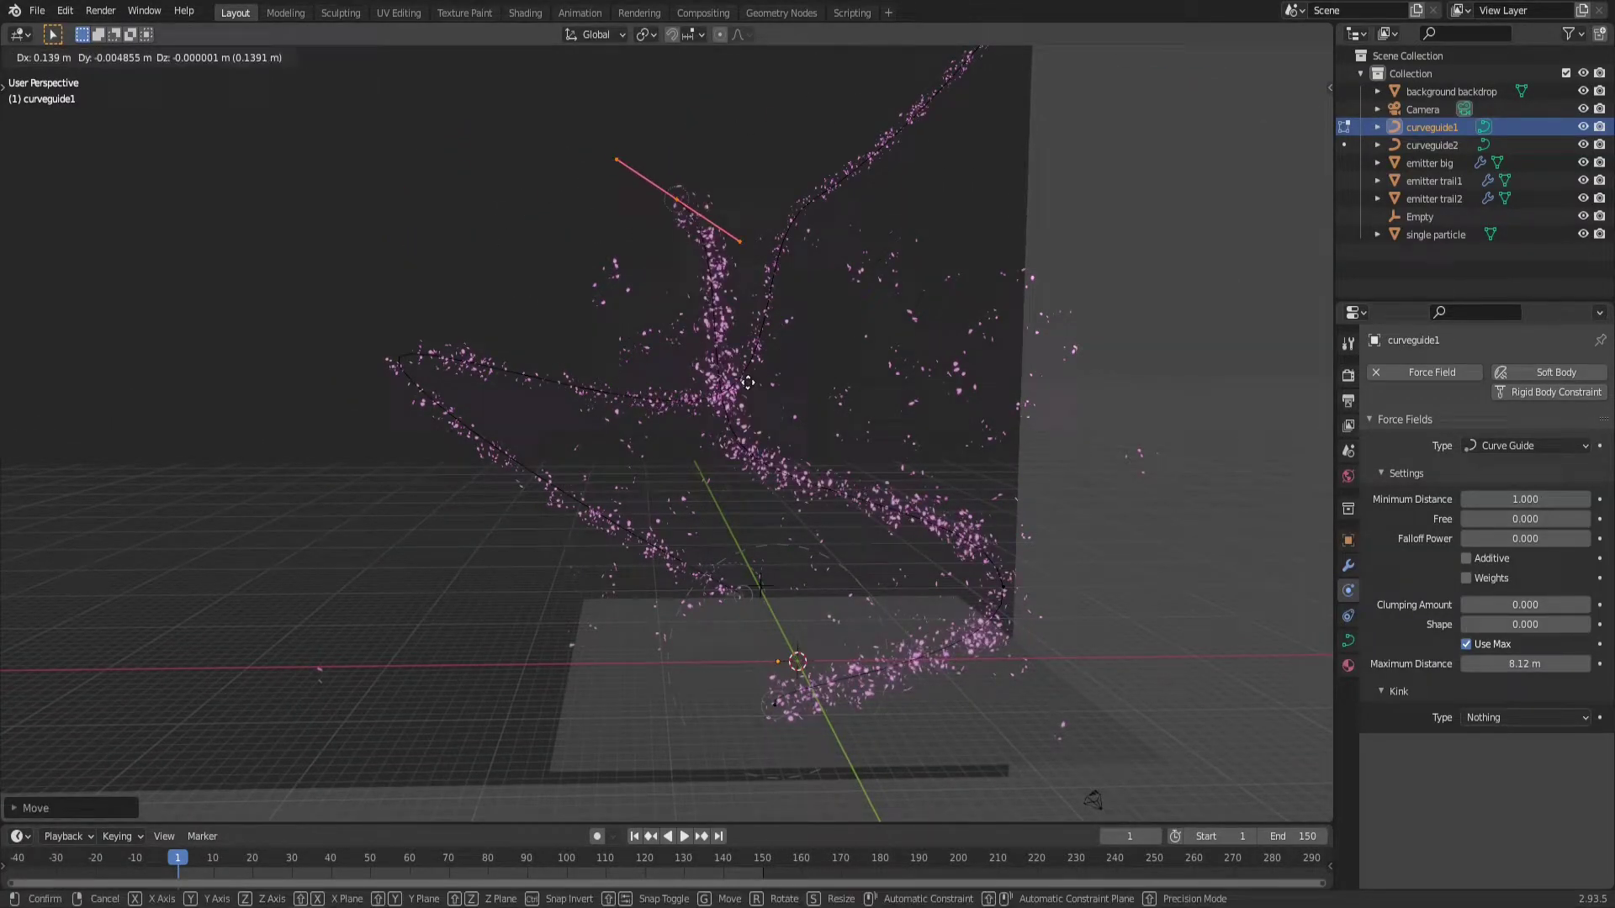
{"action": "left_click", "coordinate": [830, 373]}
{"action": "middle_click_drag", "start_coordinate": [830, 374], "coordinate": [863, 408]}
{"action": "key", "text": "Tab"}
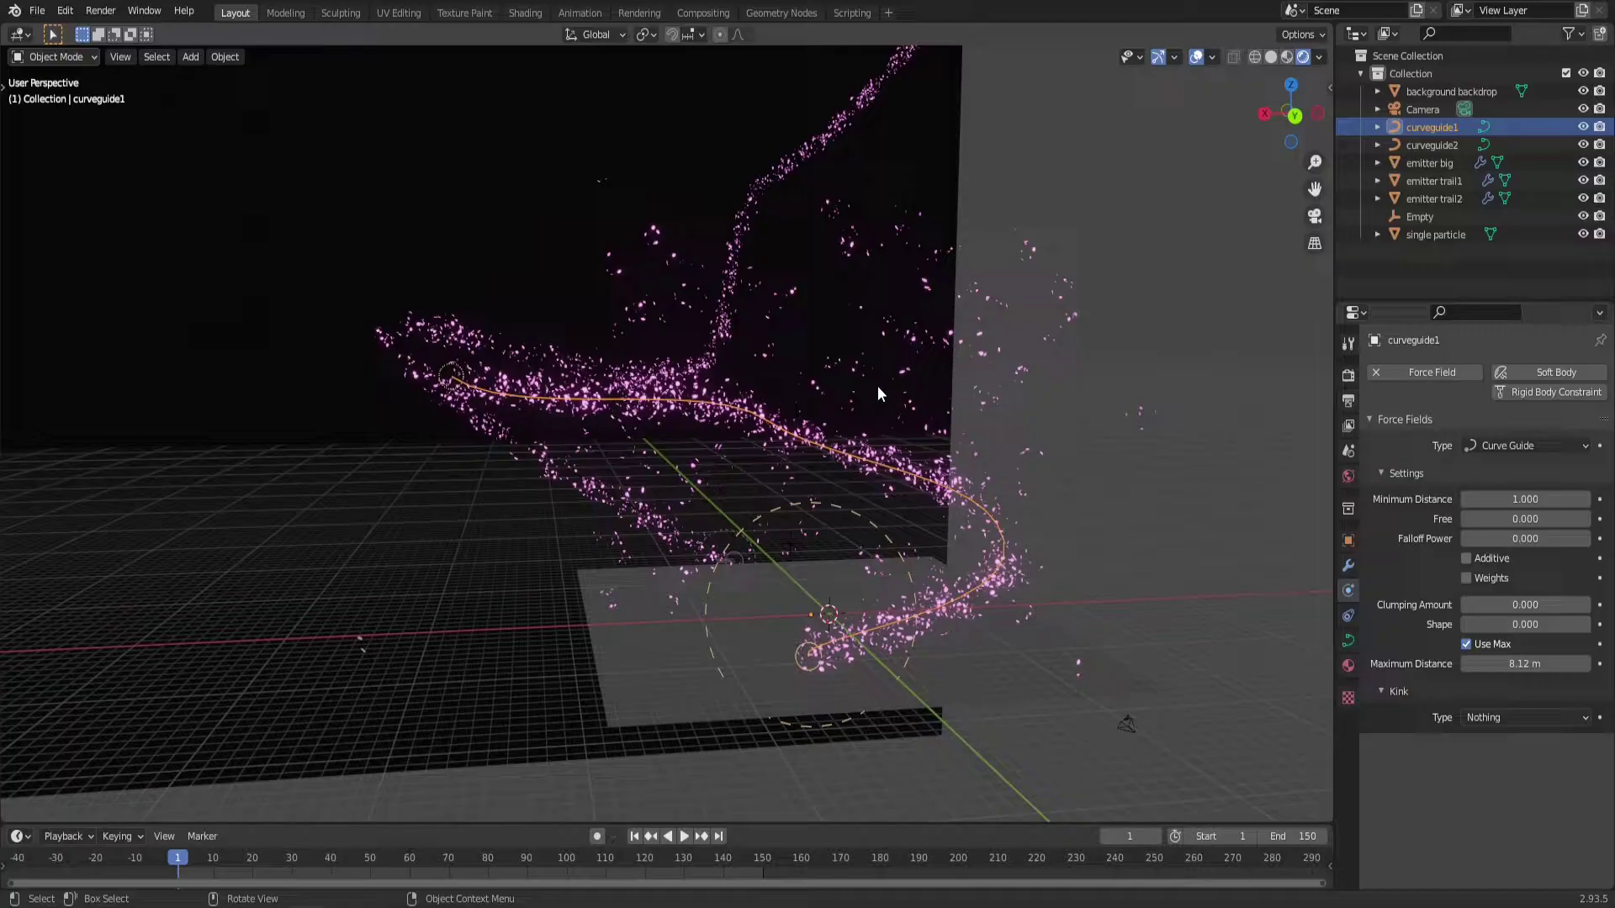
{"action": "middle_click_drag", "start_coordinate": [881, 387], "coordinate": [816, 461]}
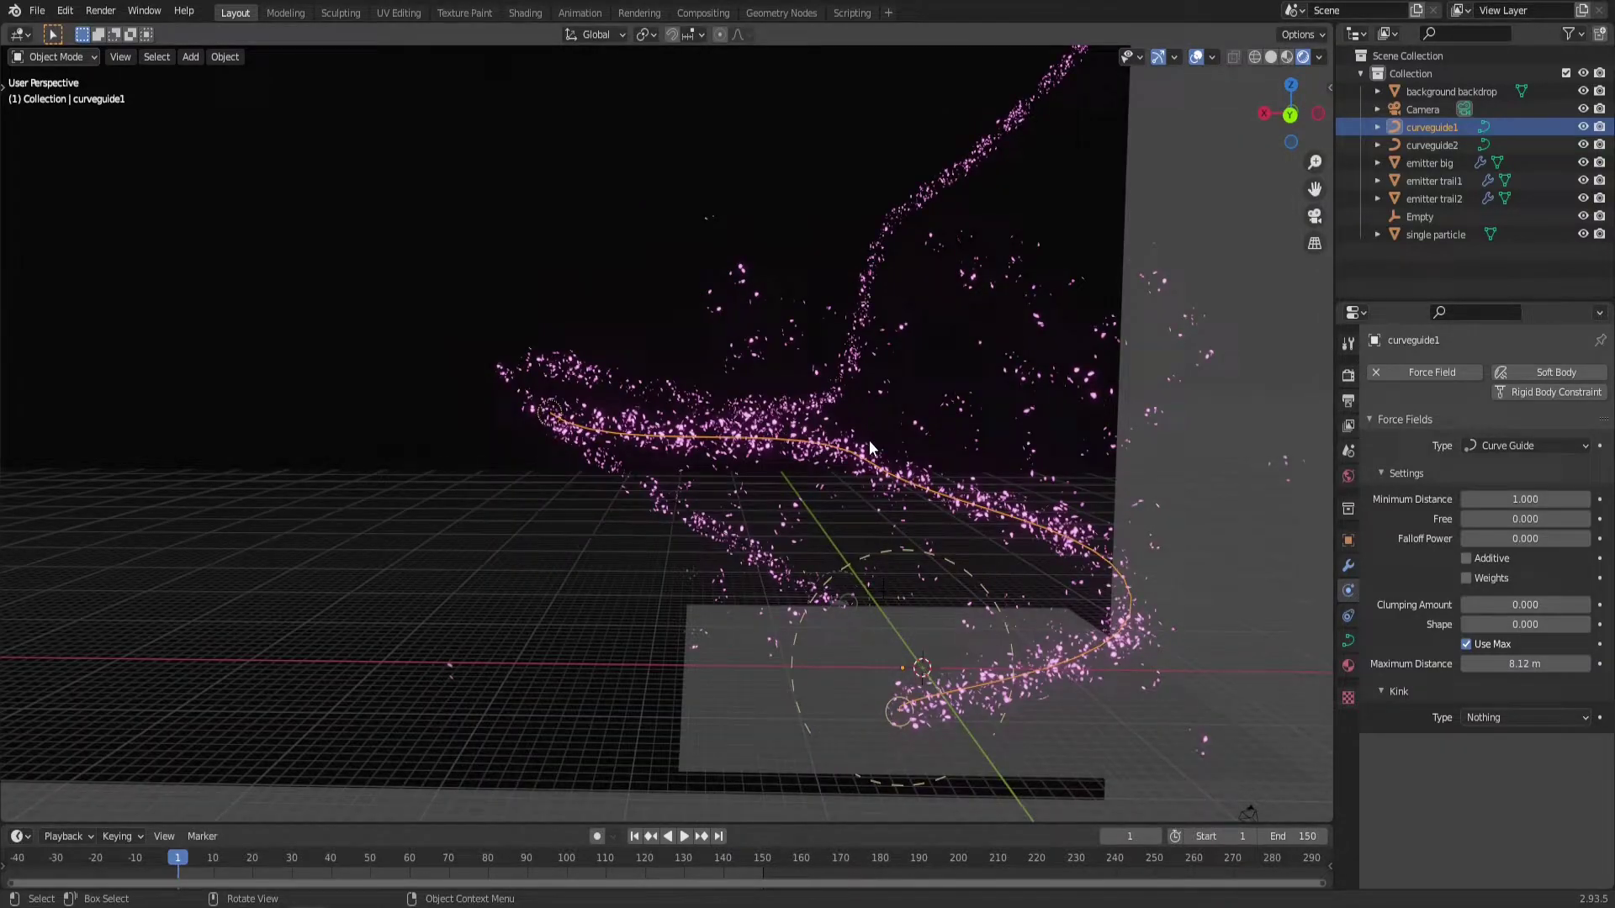
{"action": "mouse_move", "coordinate": [870, 440]}
{"action": "middle_mouse_down"}
{"action": "mouse_move", "coordinate": [838, 452]}
{"action": "mouse_move", "coordinate": [834, 513]}
{"action": "mouse_move", "coordinate": [884, 461]}
{"action": "mouse_move", "coordinate": [1003, 553]}
{"action": "mouse_move", "coordinate": [807, 501]}
{"action": "mouse_move", "coordinate": [852, 449]}
{"action": "middle_mouse_up"}
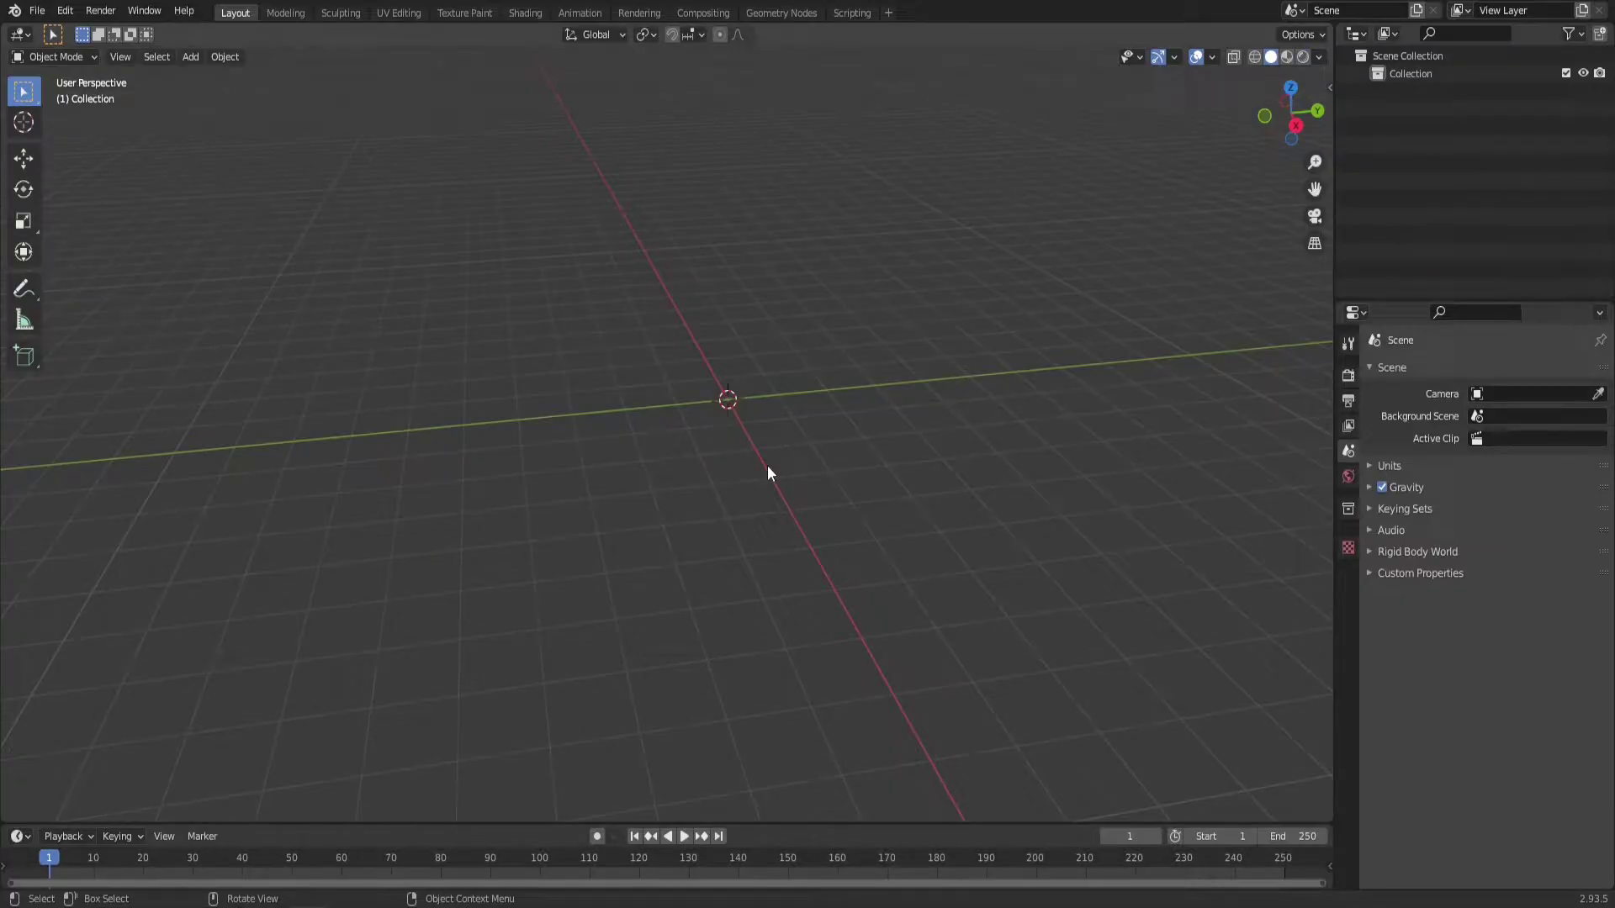
Add a UV sphere at the centre of the empty scene and shade it smooth.
{"action": "key", "text": "shift+a"}
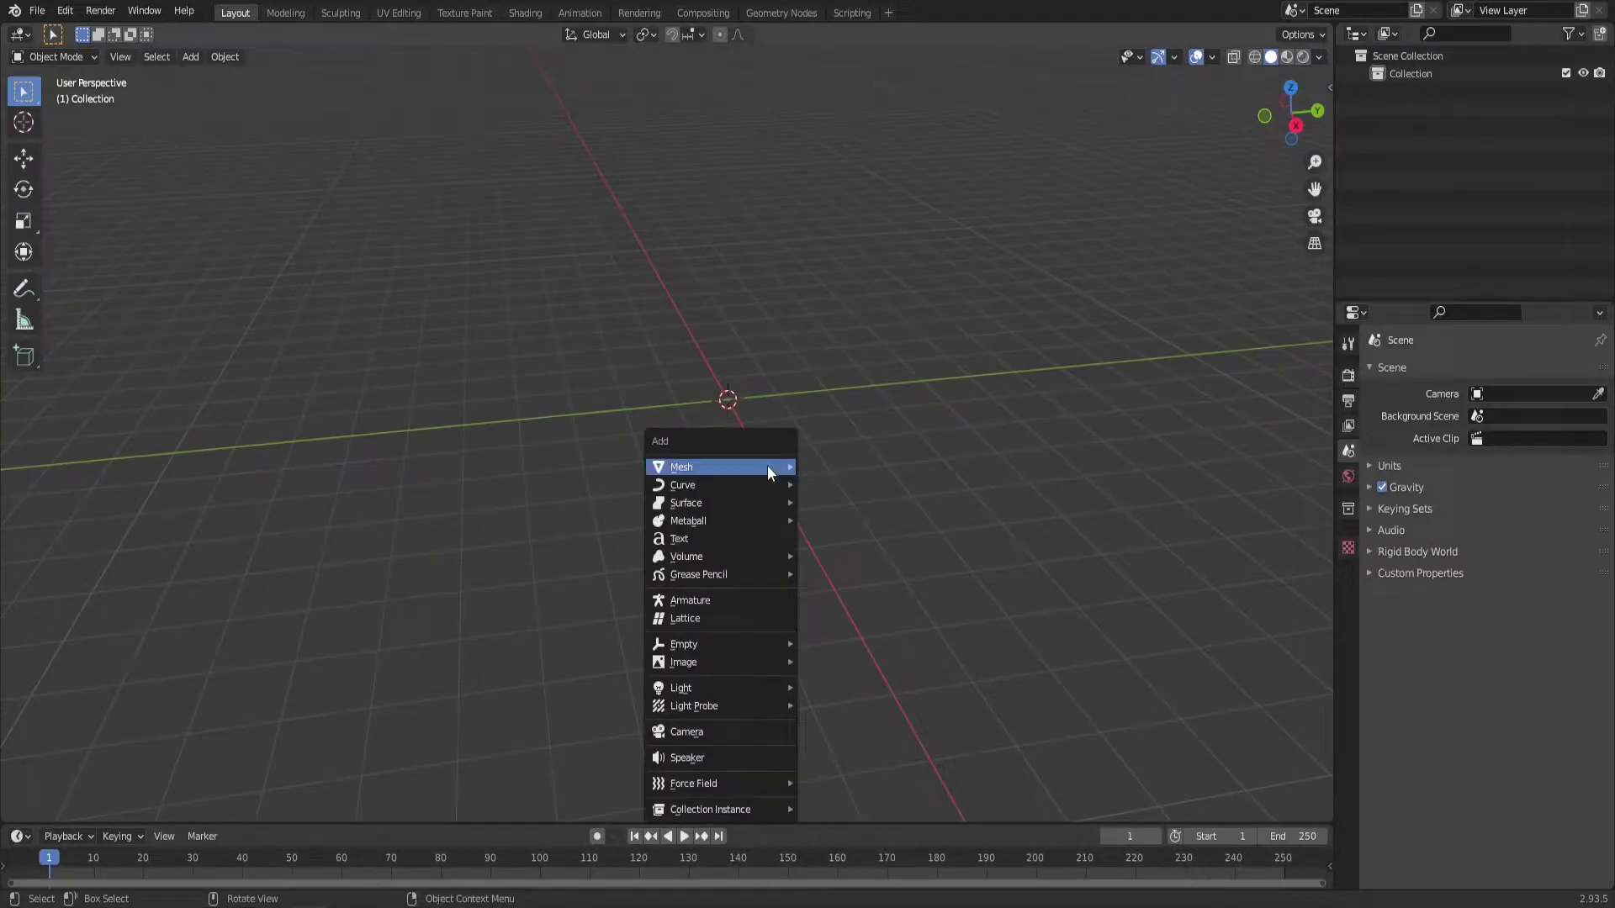
{"action": "mouse_move", "coordinate": [767, 466]}
{"action": "left_click", "coordinate": [861, 103]}
{"action": "middle_click_drag", "start_coordinate": [742, 461], "coordinate": [775, 392]}
{"action": "scroll", "coordinate": [728, 424], "scroll_direction": "up", "scroll_amount": 2}
{"action": "right_click", "coordinate": [775, 392]}
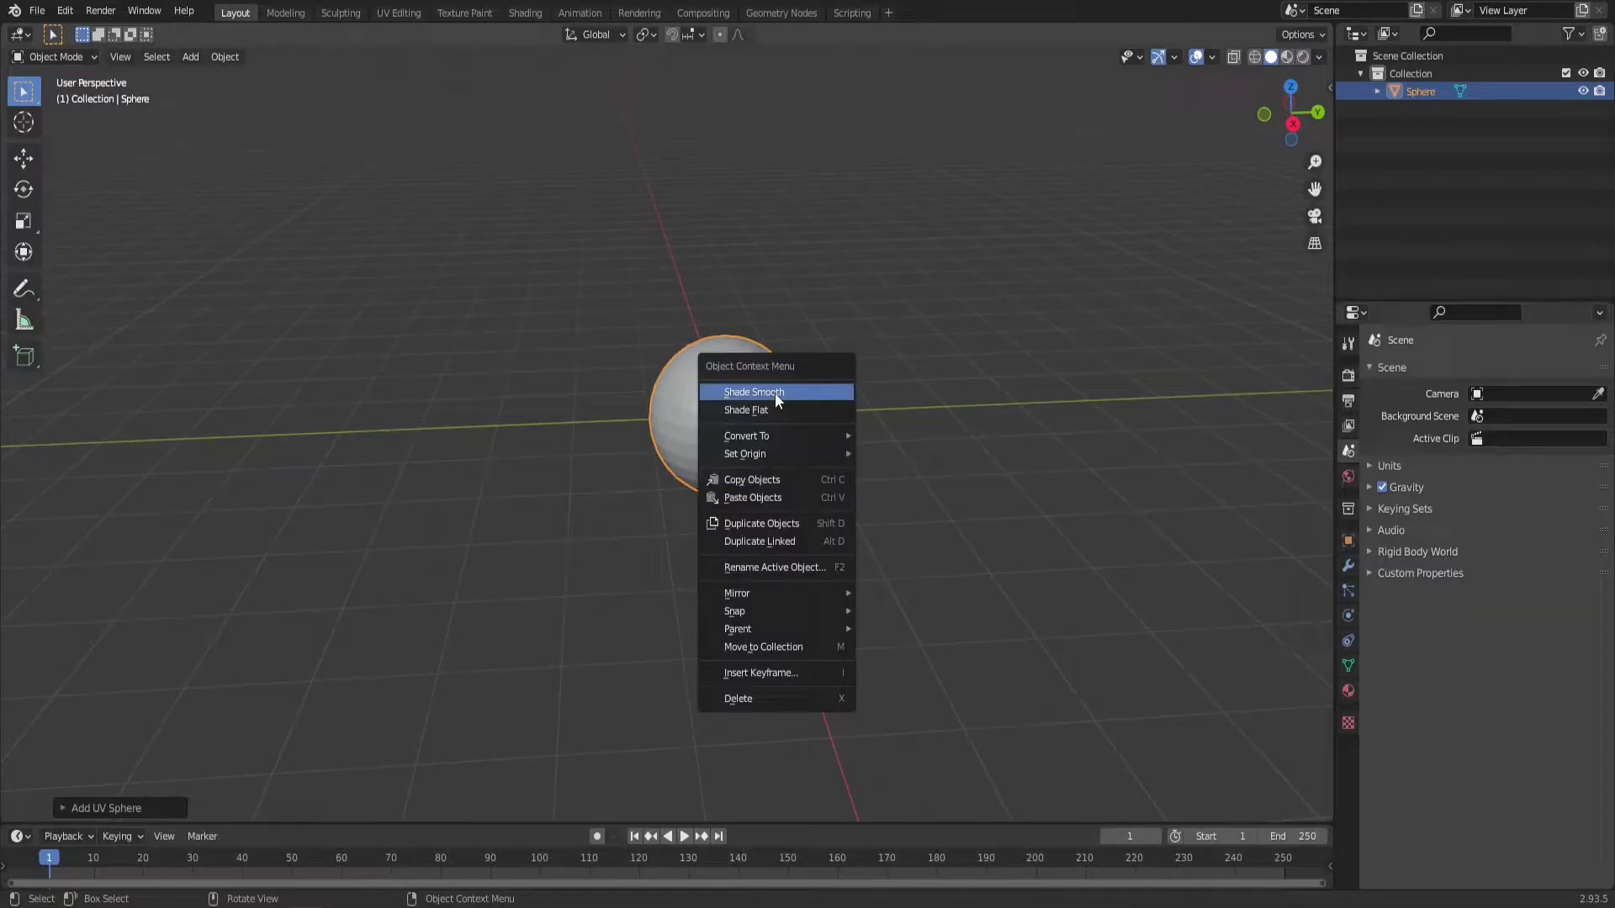
{"action": "left_click", "coordinate": [778, 399]}
Move the sphere well away from the origin toward the negative Y side.
{"action": "scroll", "coordinate": [738, 466], "scroll_direction": "down", "scroll_amount": 3}
{"action": "key", "text": "g"}
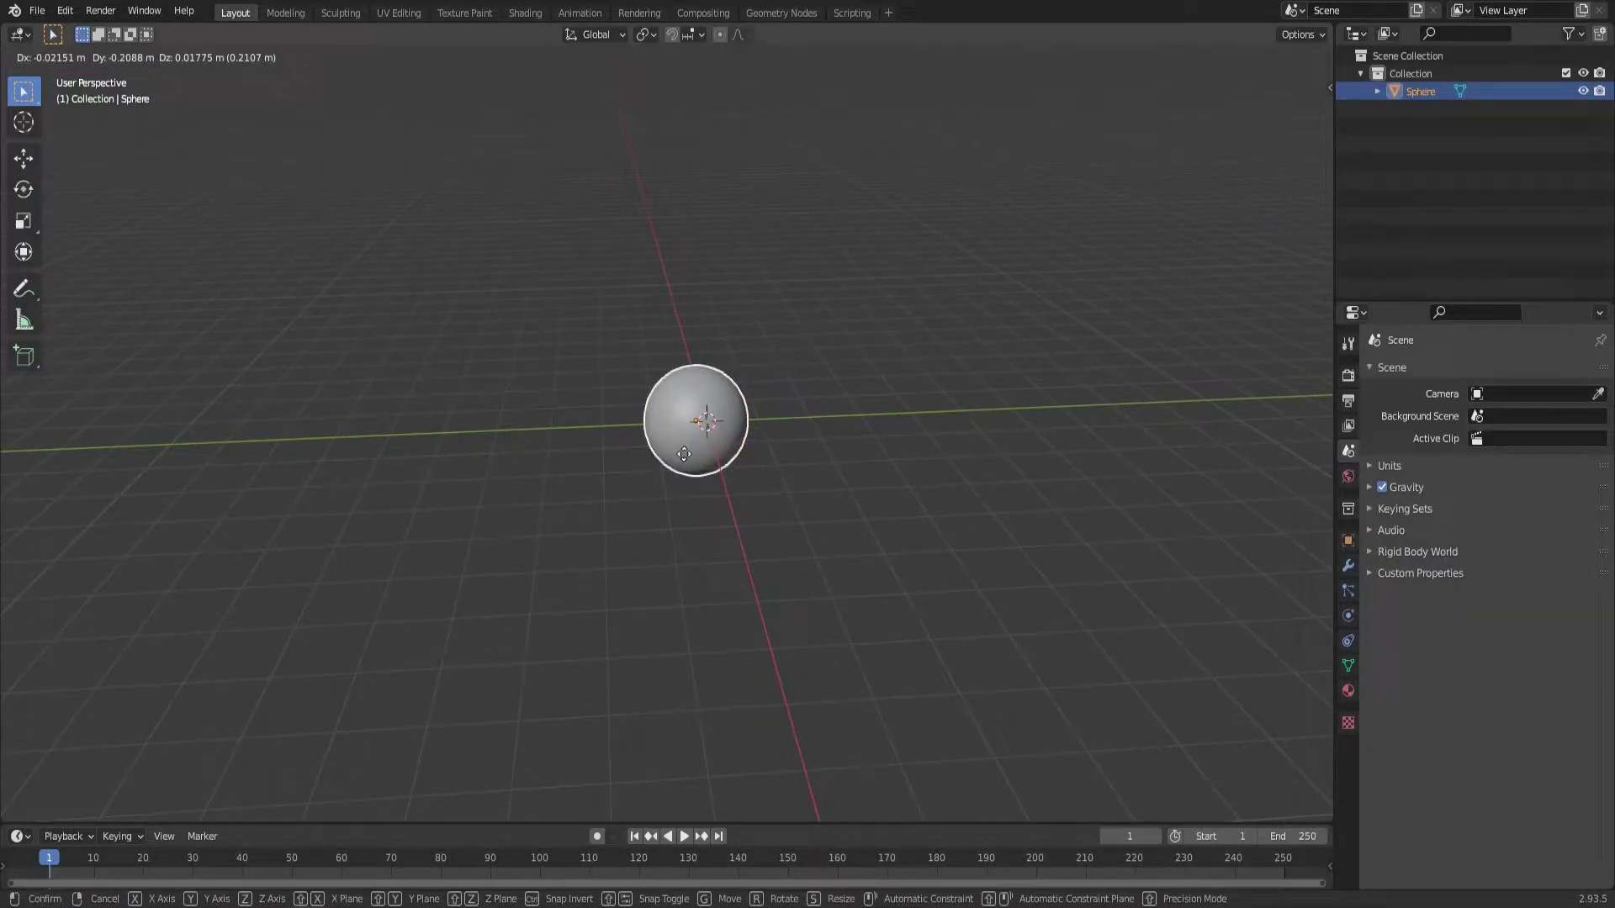
{"action": "left_click", "coordinate": [101, 484]}
{"action": "middle_click_drag", "start_coordinate": [580, 481], "coordinate": [614, 491], "text": "shift"}
Add a mesh plane at the origin as the emitter surface.
{"action": "key", "text": "shift+a"}
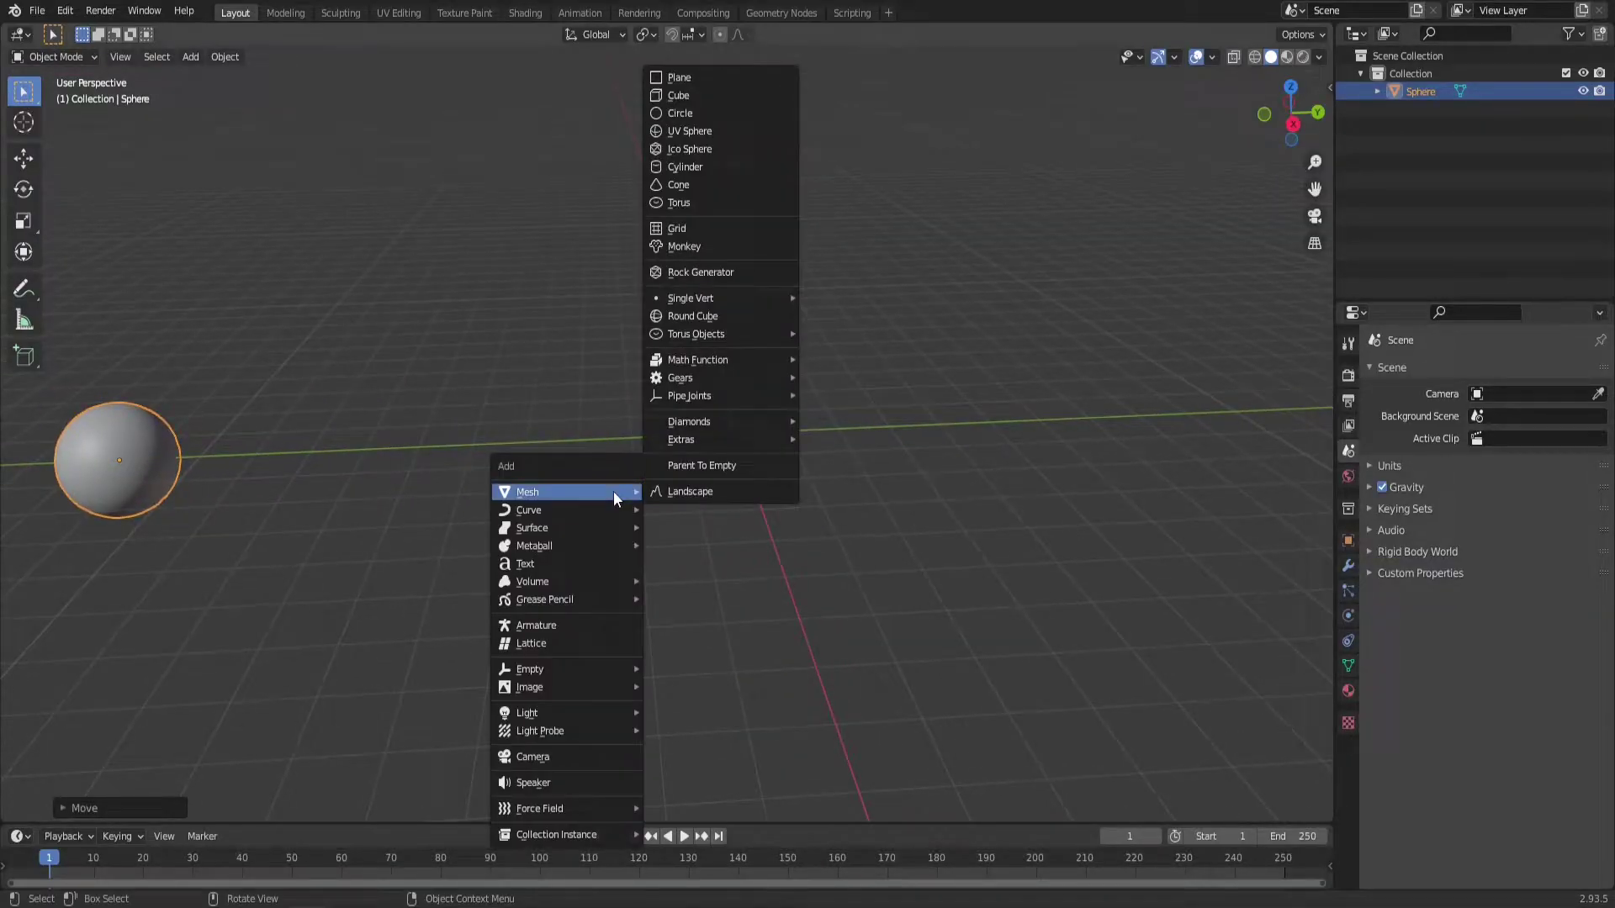
{"action": "left_click", "coordinate": [754, 76]}
{"action": "middle_click_drag", "start_coordinate": [676, 437], "coordinate": [718, 473]}
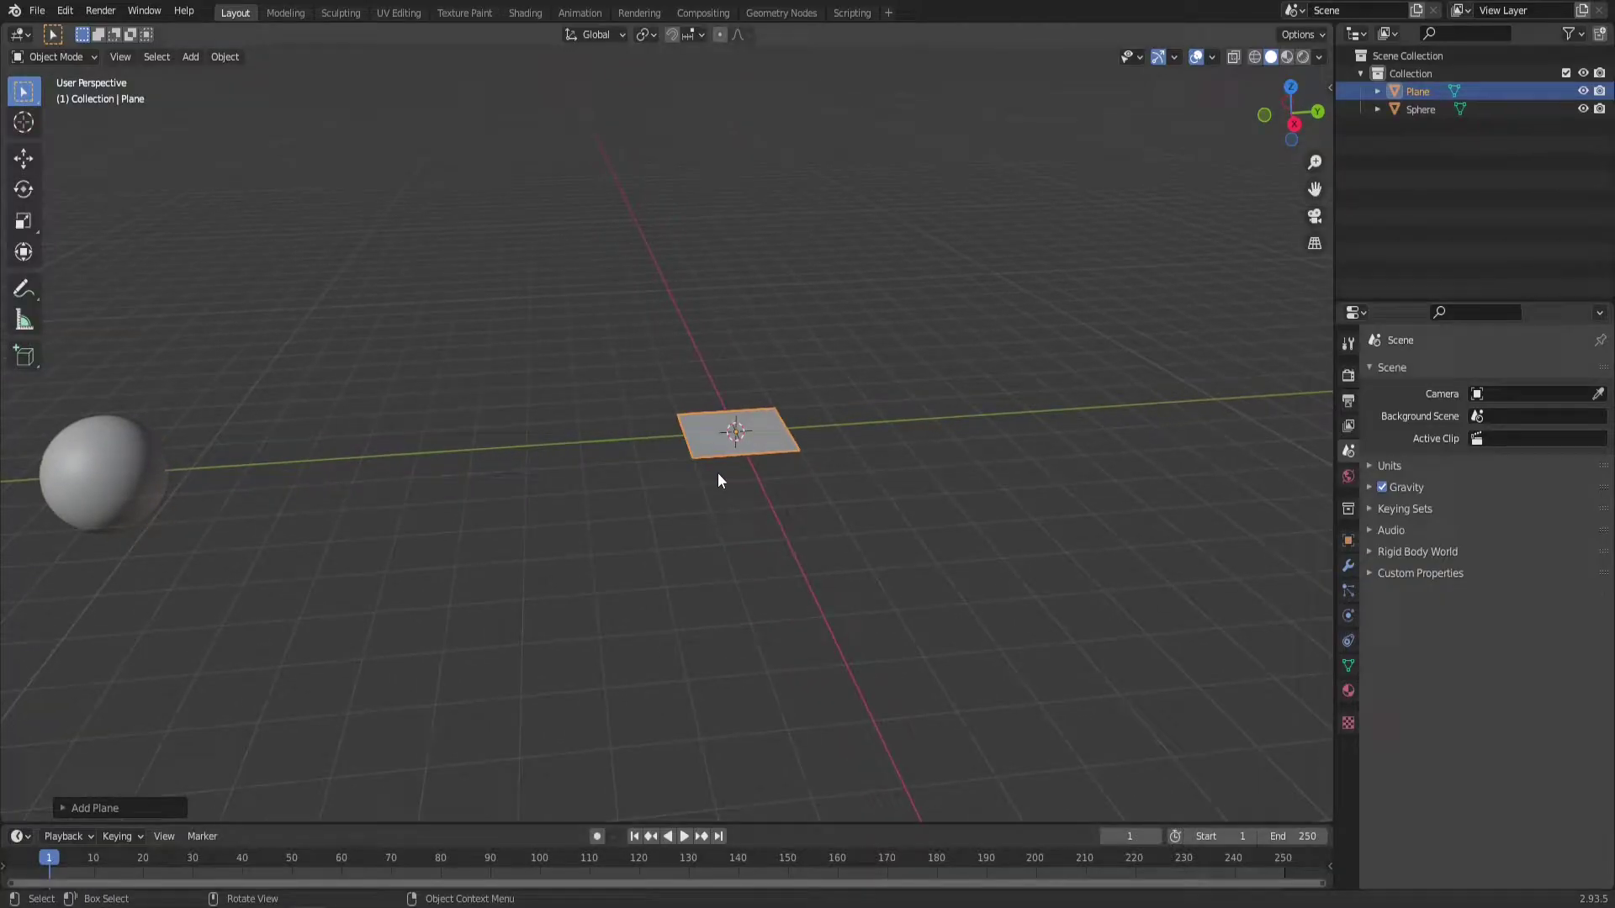
{"action": "scroll", "coordinate": [719, 471], "scroll_direction": "up", "scroll_amount": 3}
{"action": "scroll", "coordinate": [720, 471], "scroll_direction": "down", "scroll_amount": 3}
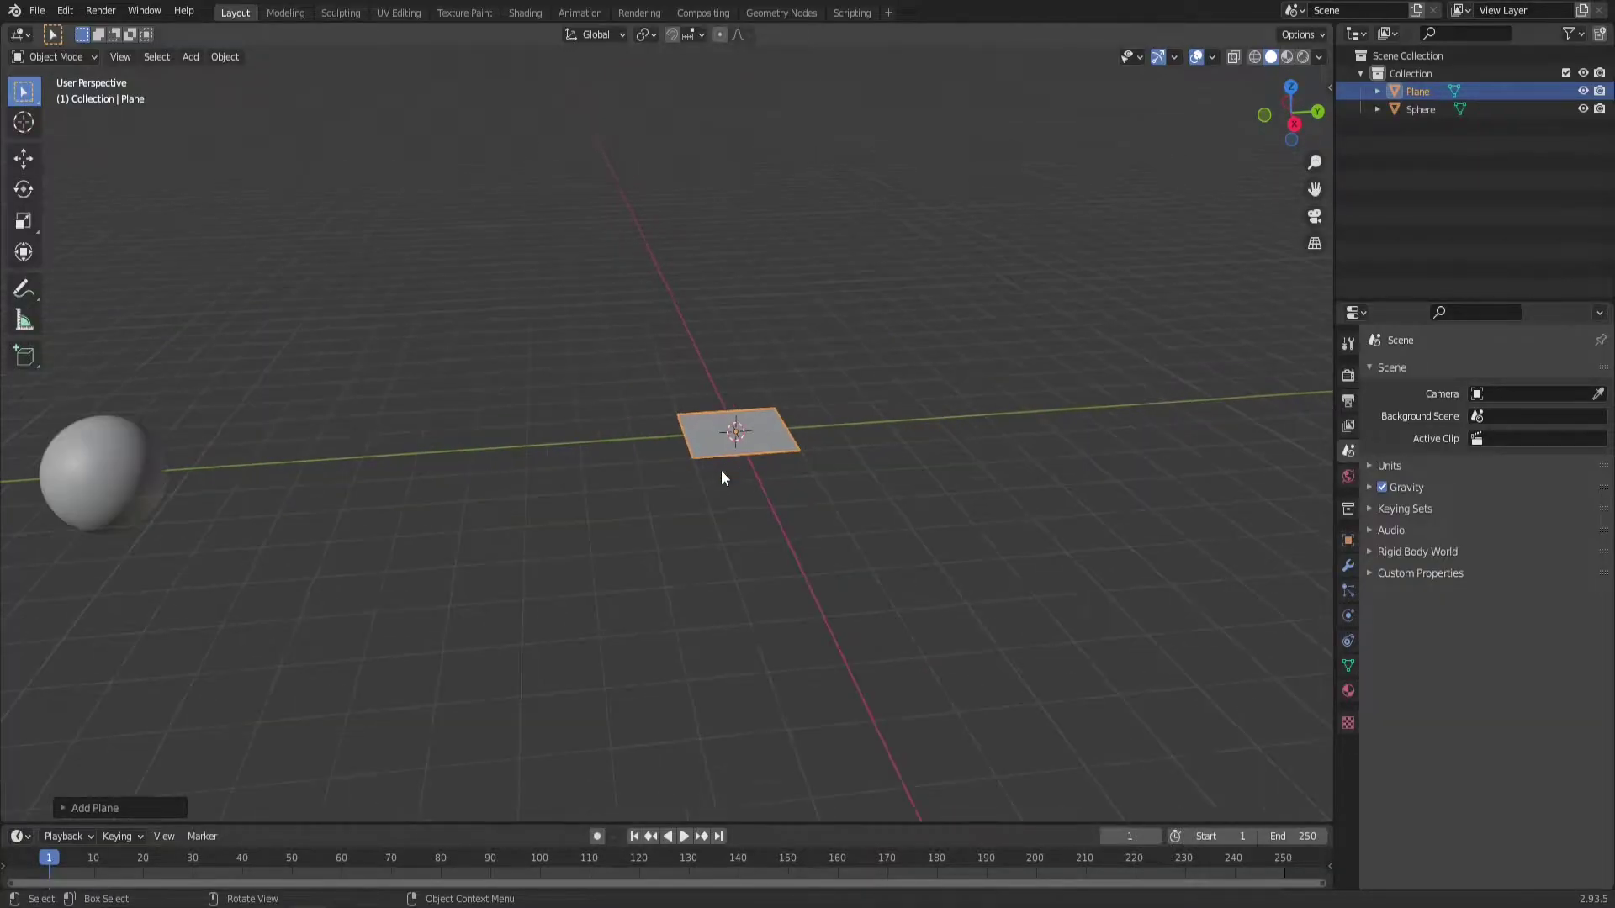
Add a particle system to the plane and name its particle settings PetalsEmitter.
{"action": "left_click", "coordinate": [1347, 593]}
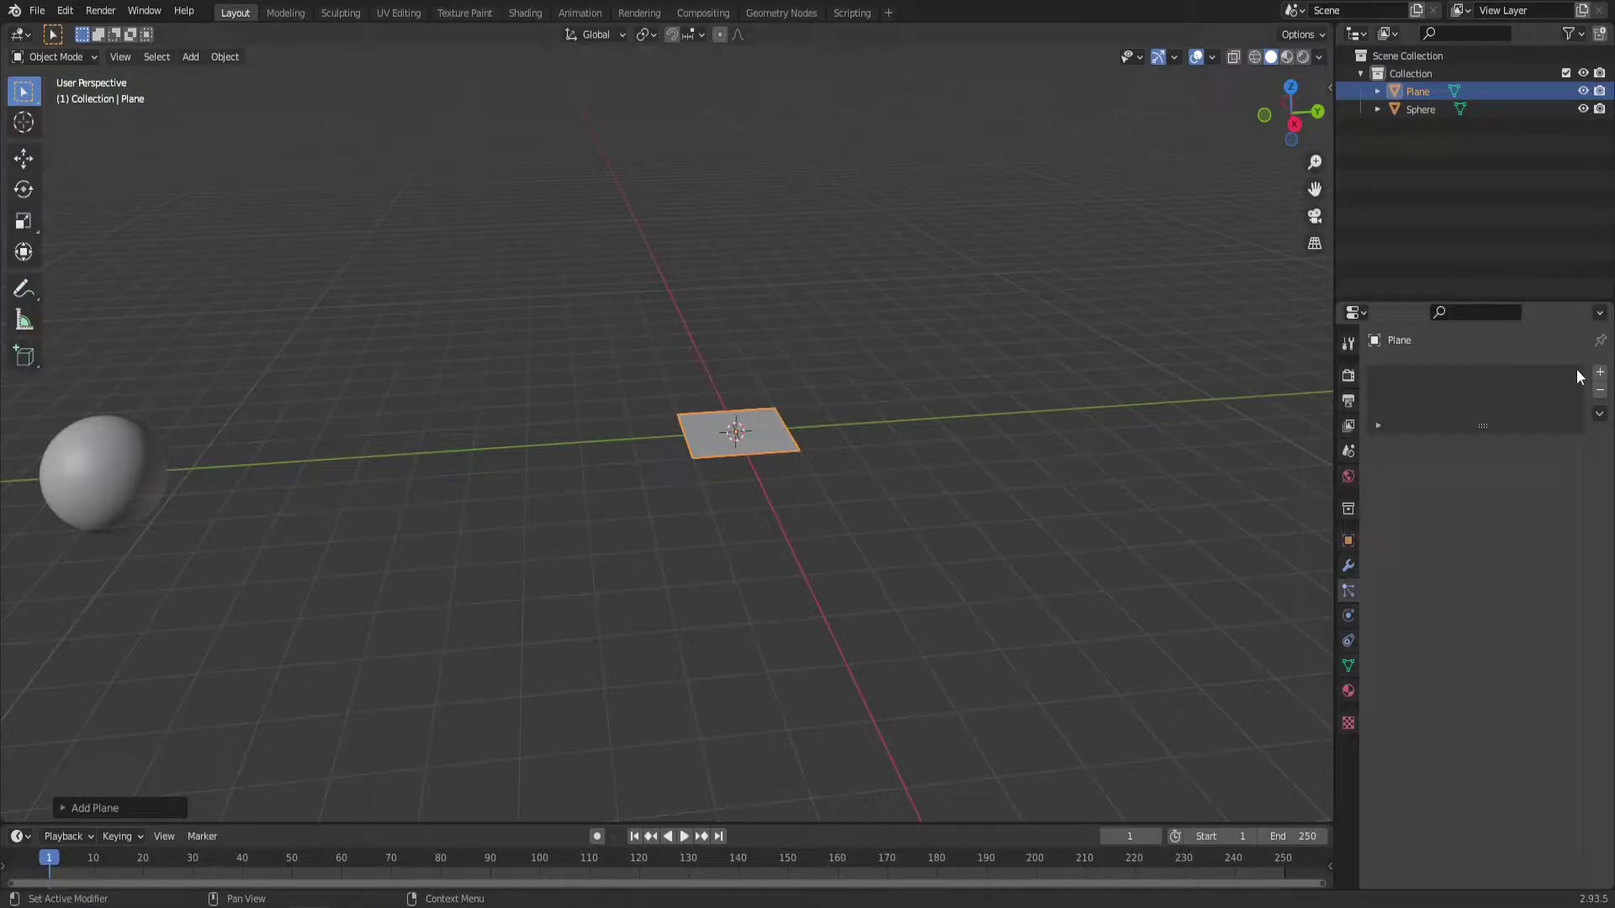
{"action": "left_click", "coordinate": [1600, 373]}
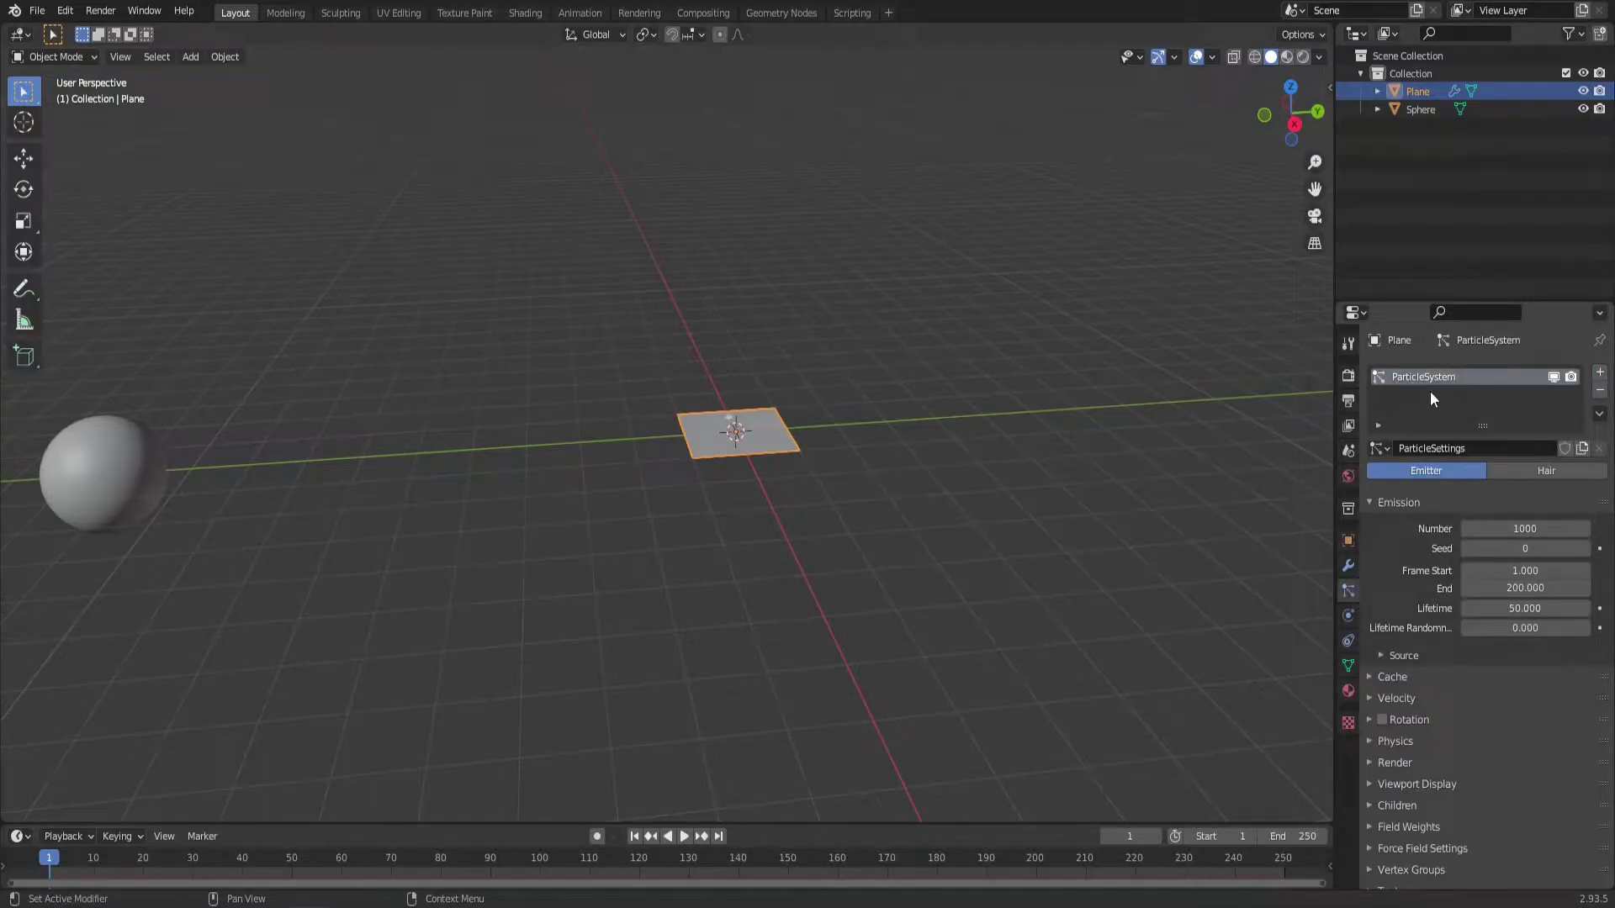
{"action": "left_click", "coordinate": [1468, 448]}
{"action": "type", "text": "PetalsEmitter"}
{"action": "key", "text": "Return"}
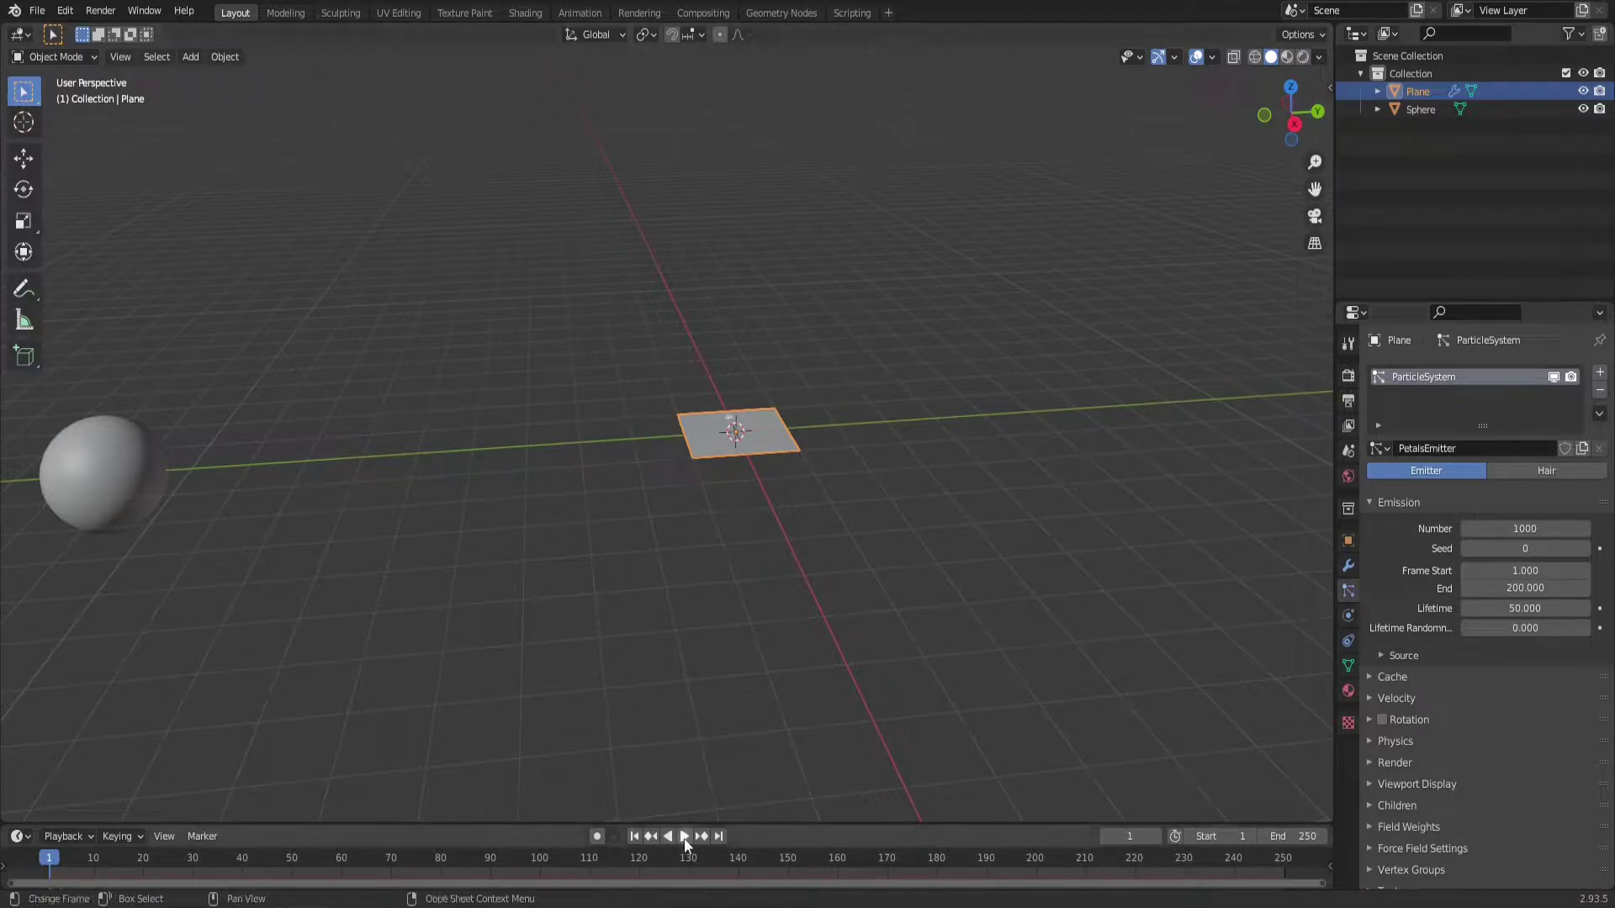
Play the animation to preview the particles emitted from the plane.
{"action": "left_click", "coordinate": [684, 837]}
{"action": "scroll", "coordinate": [745, 500], "scroll_direction": "up", "scroll_amount": 1}
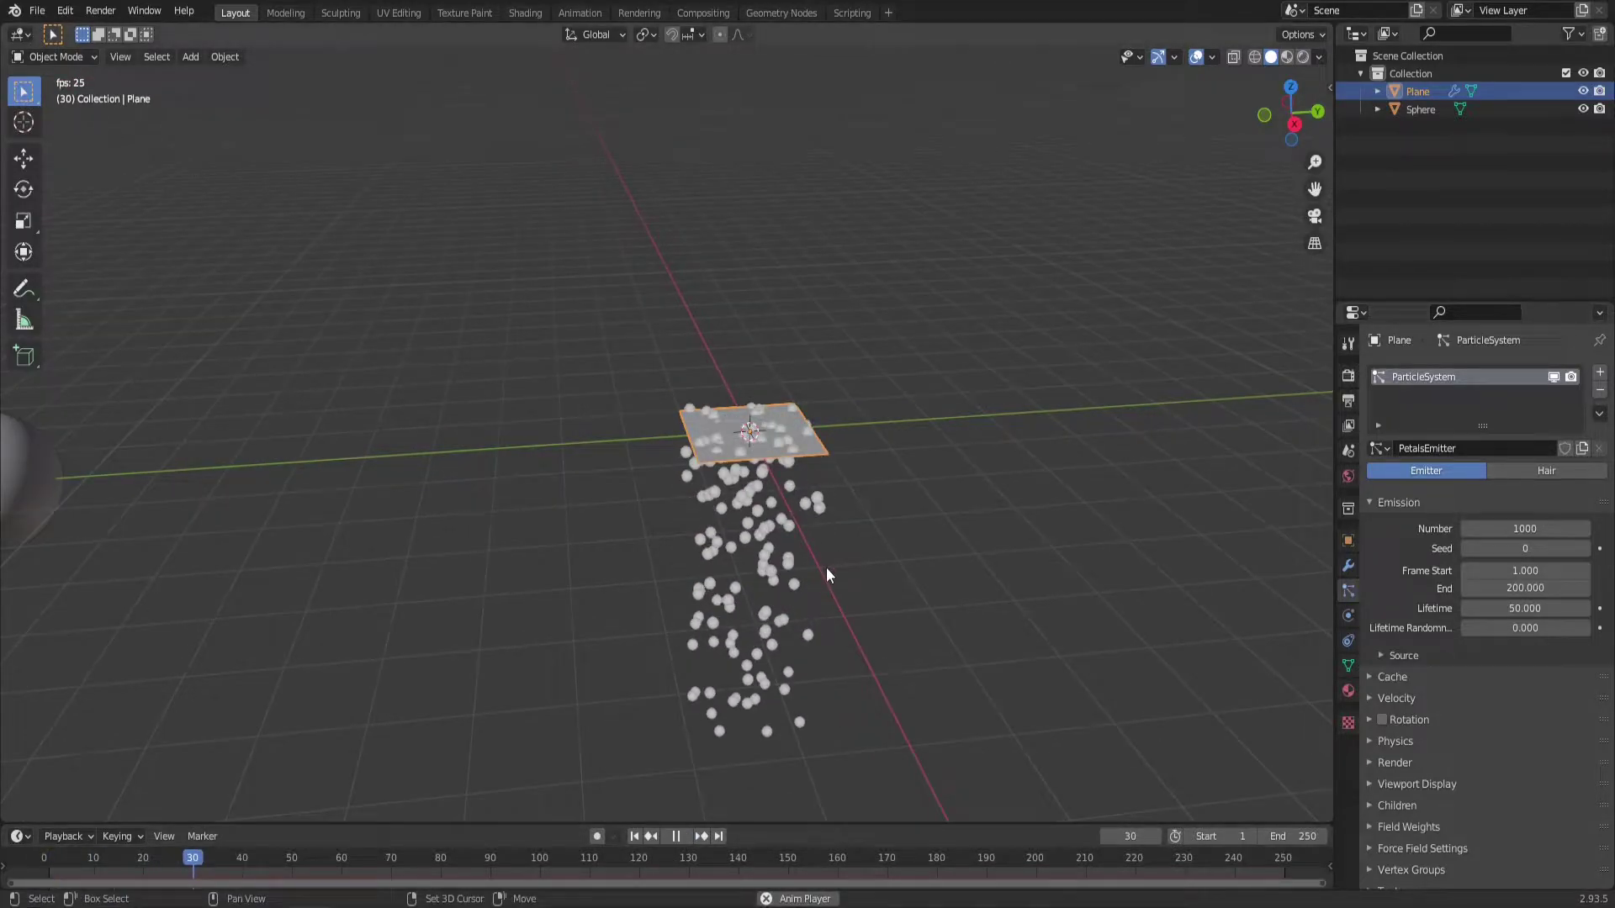
{"action": "middle_click_drag", "start_coordinate": [826, 567], "coordinate": [875, 543]}
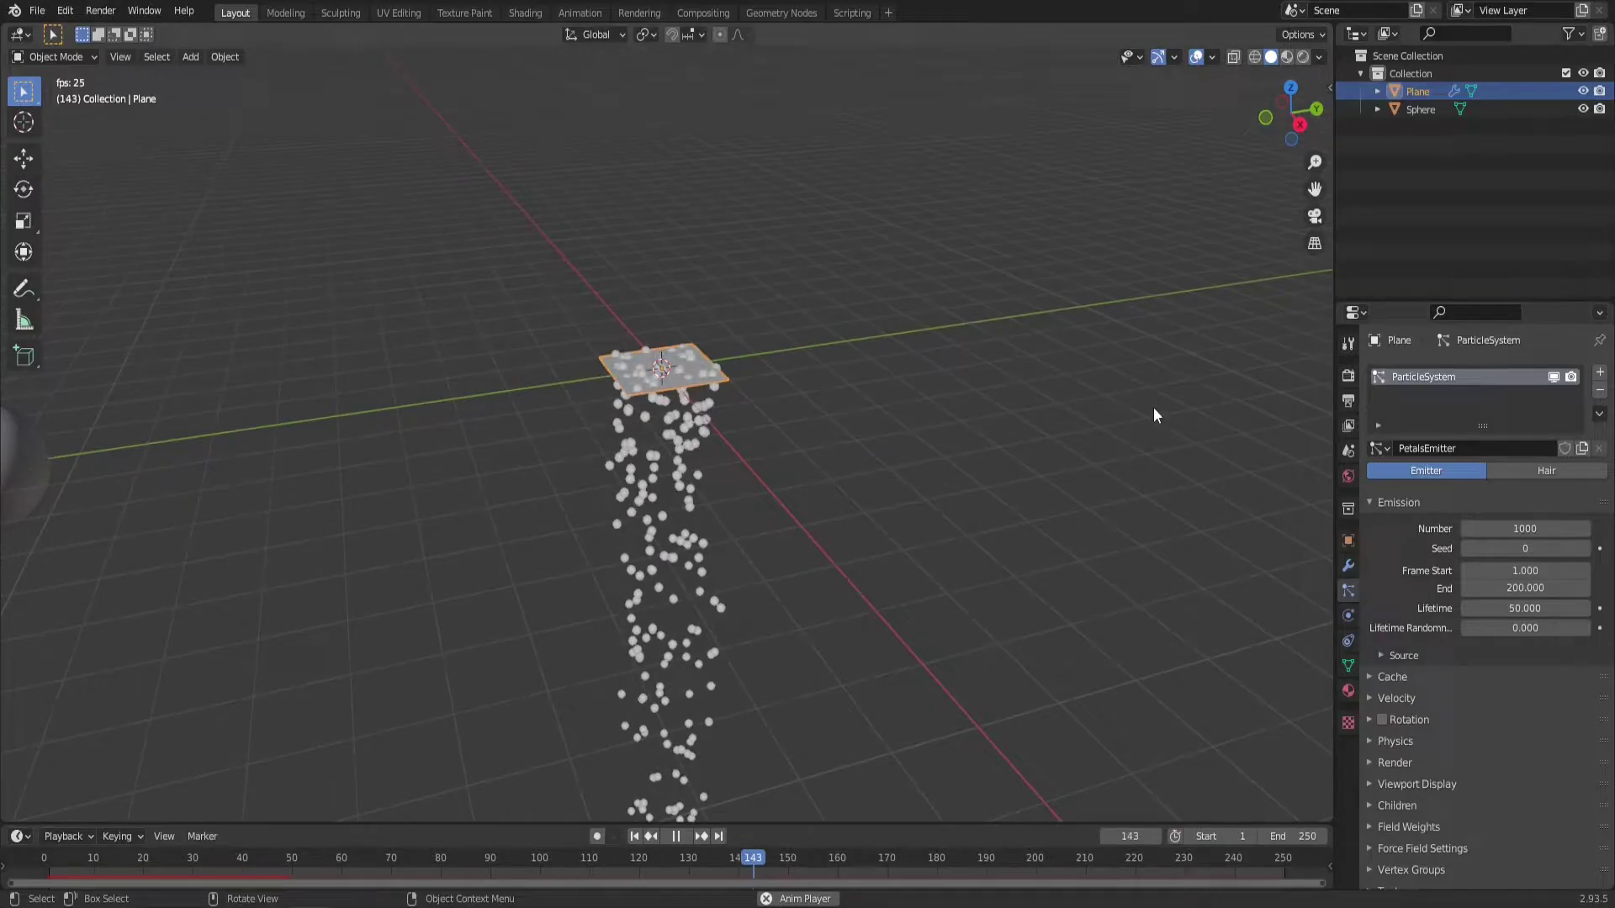
Turn off gravity for the scene and watch the particle motion from the plane.
{"action": "left_click", "coordinate": [1347, 454]}
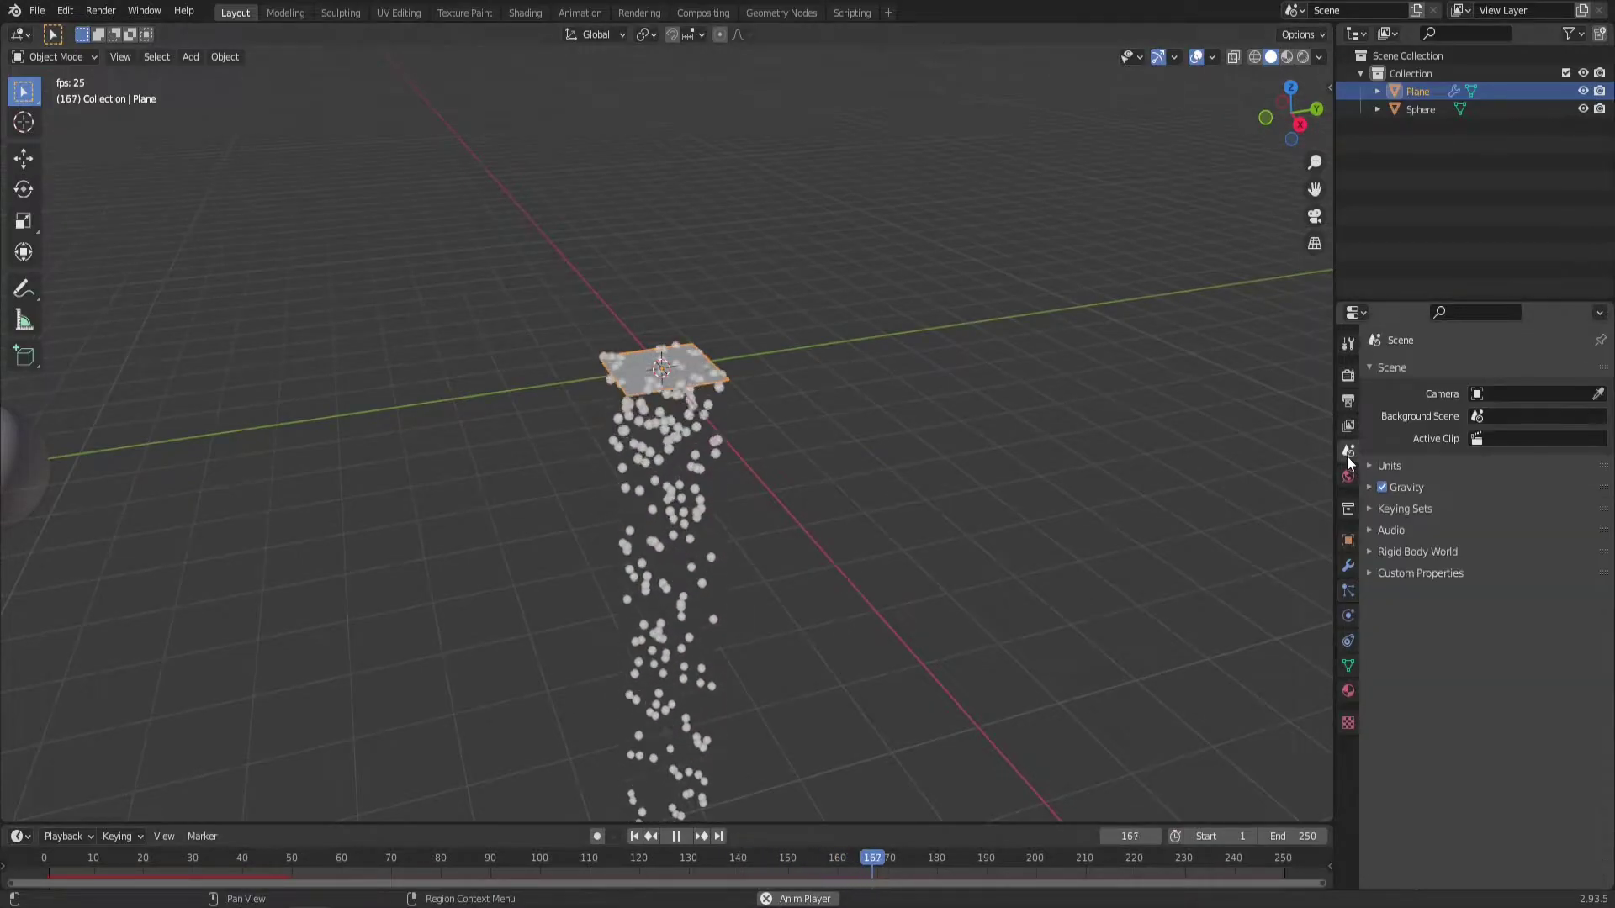
{"action": "left_click", "coordinate": [1381, 488]}
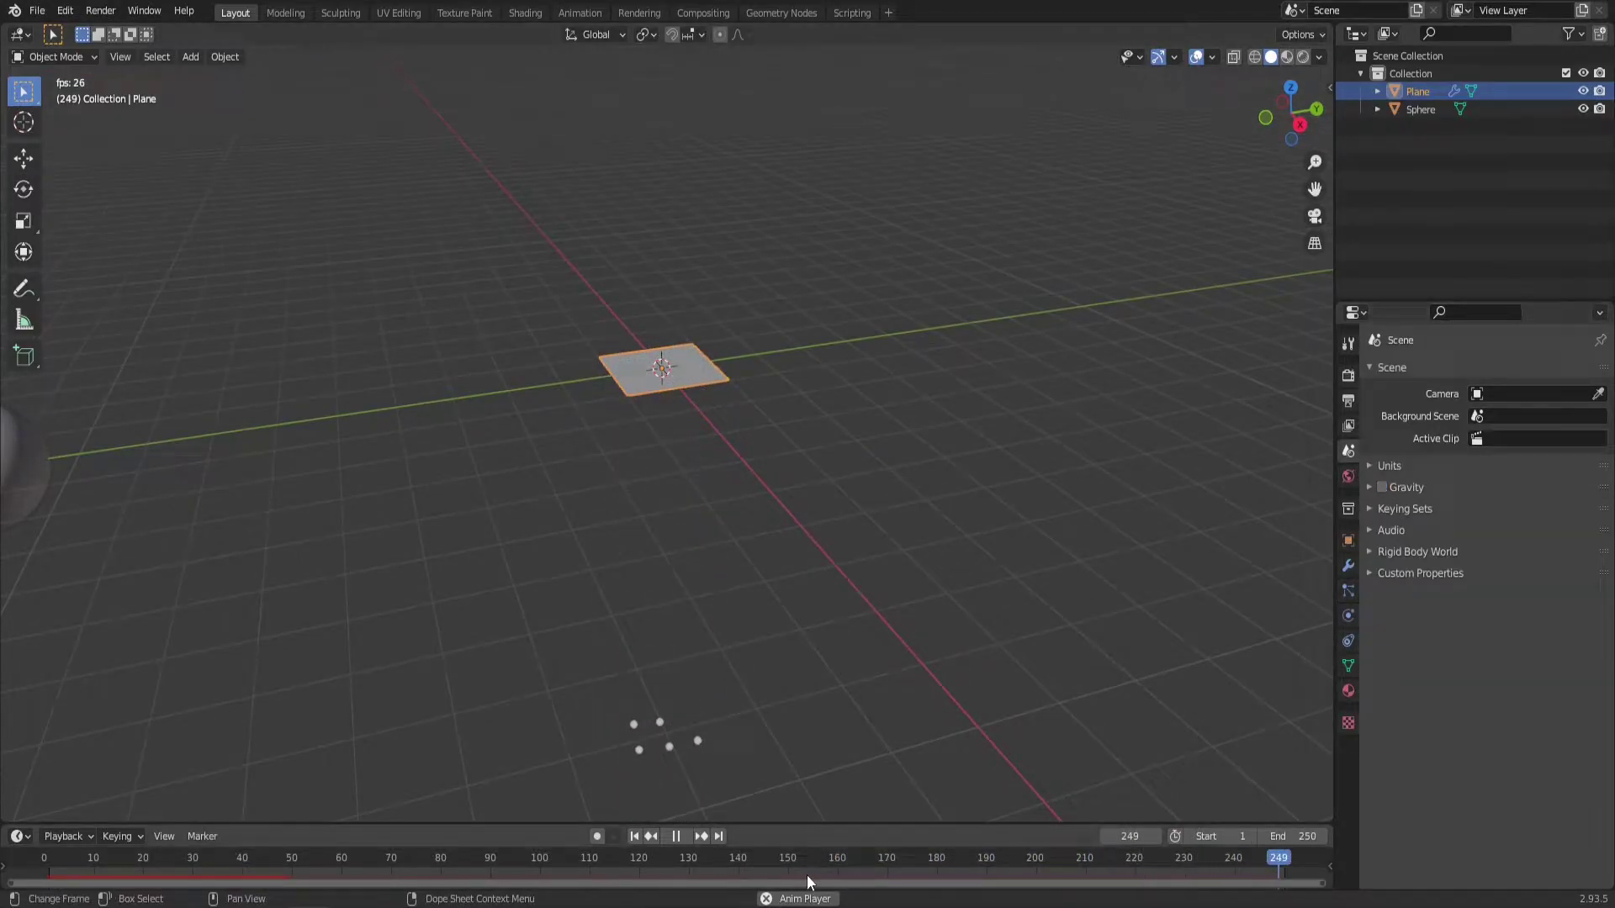
{"action": "middle_click_drag", "start_coordinate": [784, 557], "coordinate": [761, 543]}
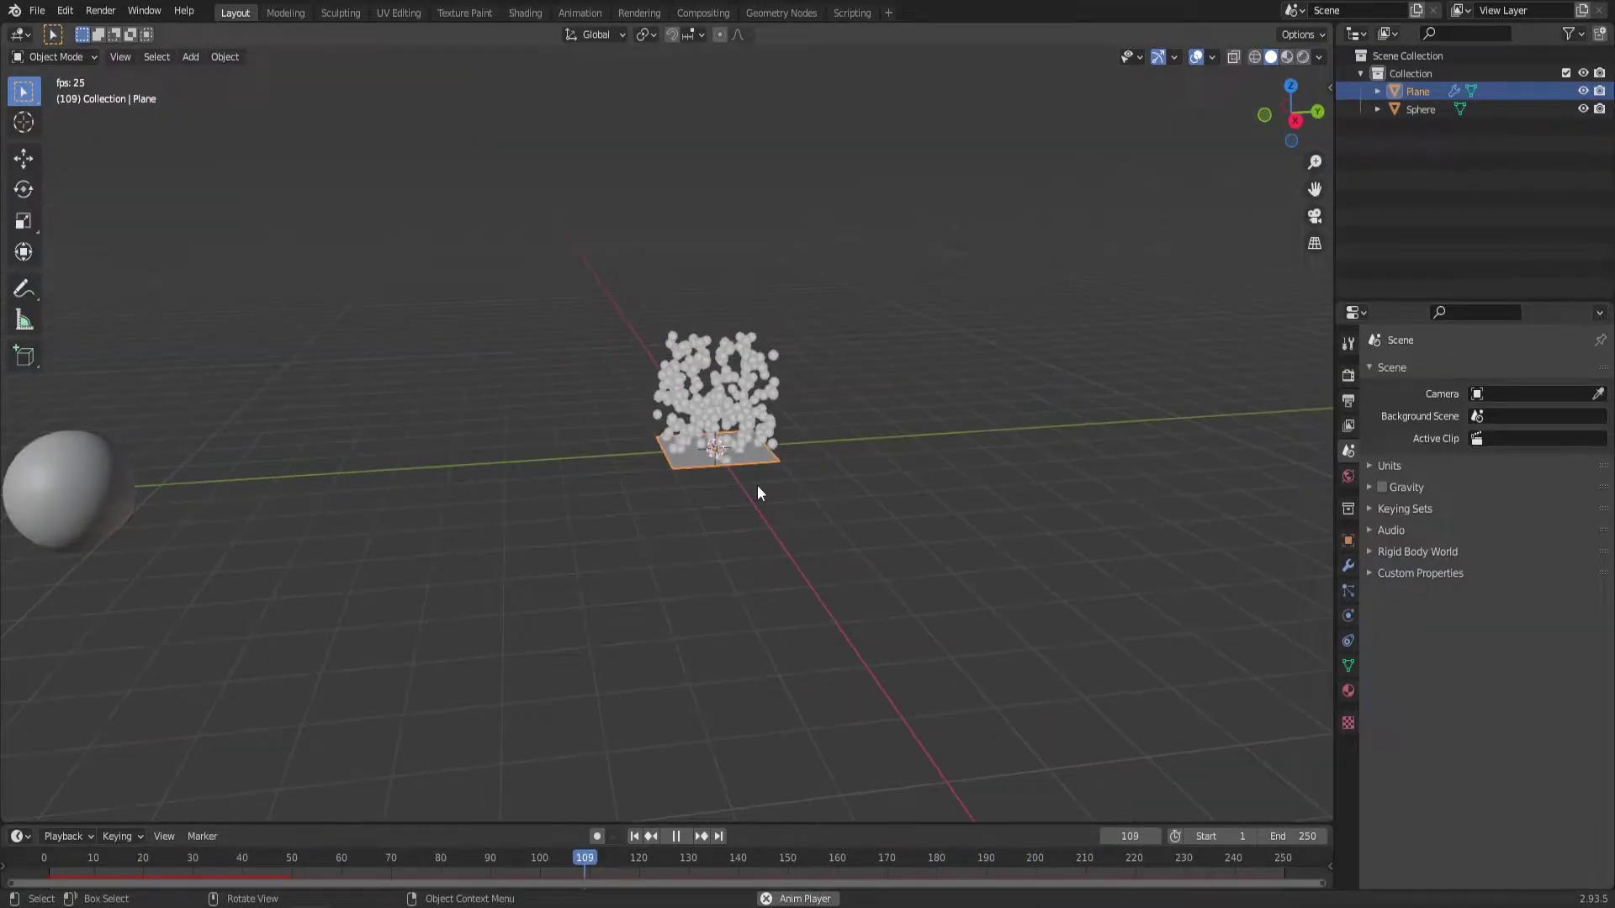
{"action": "middle_click_drag", "start_coordinate": [758, 541], "coordinate": [774, 560], "text": "shift"}
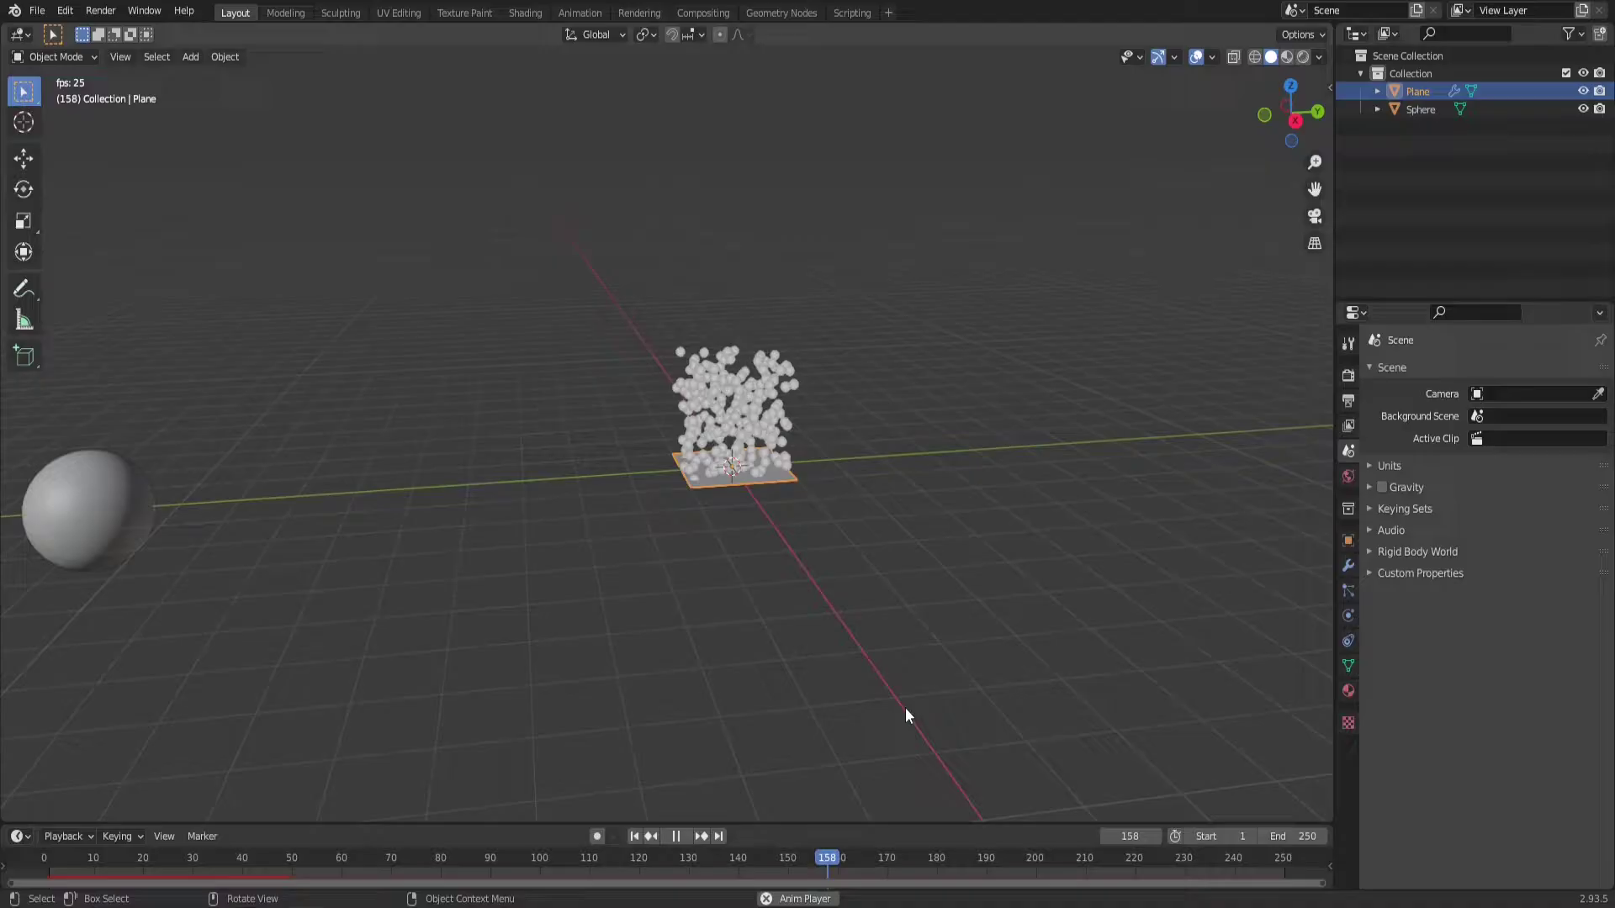
{"action": "middle_click_drag", "start_coordinate": [714, 423], "coordinate": [749, 382]}
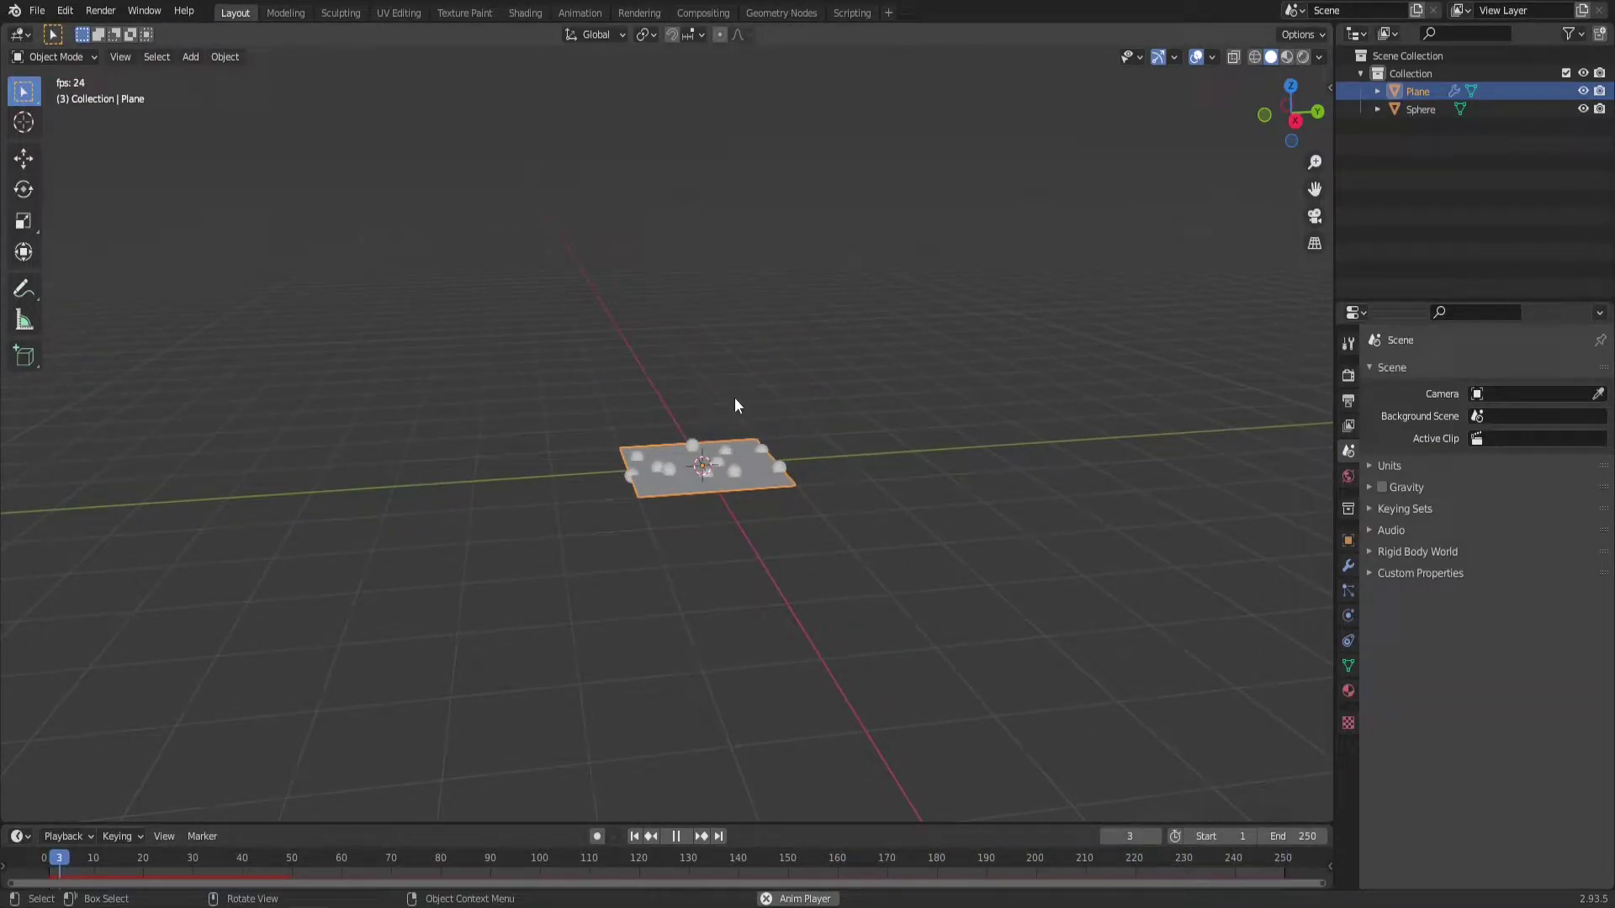
Set the particle emission's start frame to -100 and the particle lifetime to 100.
{"action": "left_click", "coordinate": [1349, 590]}
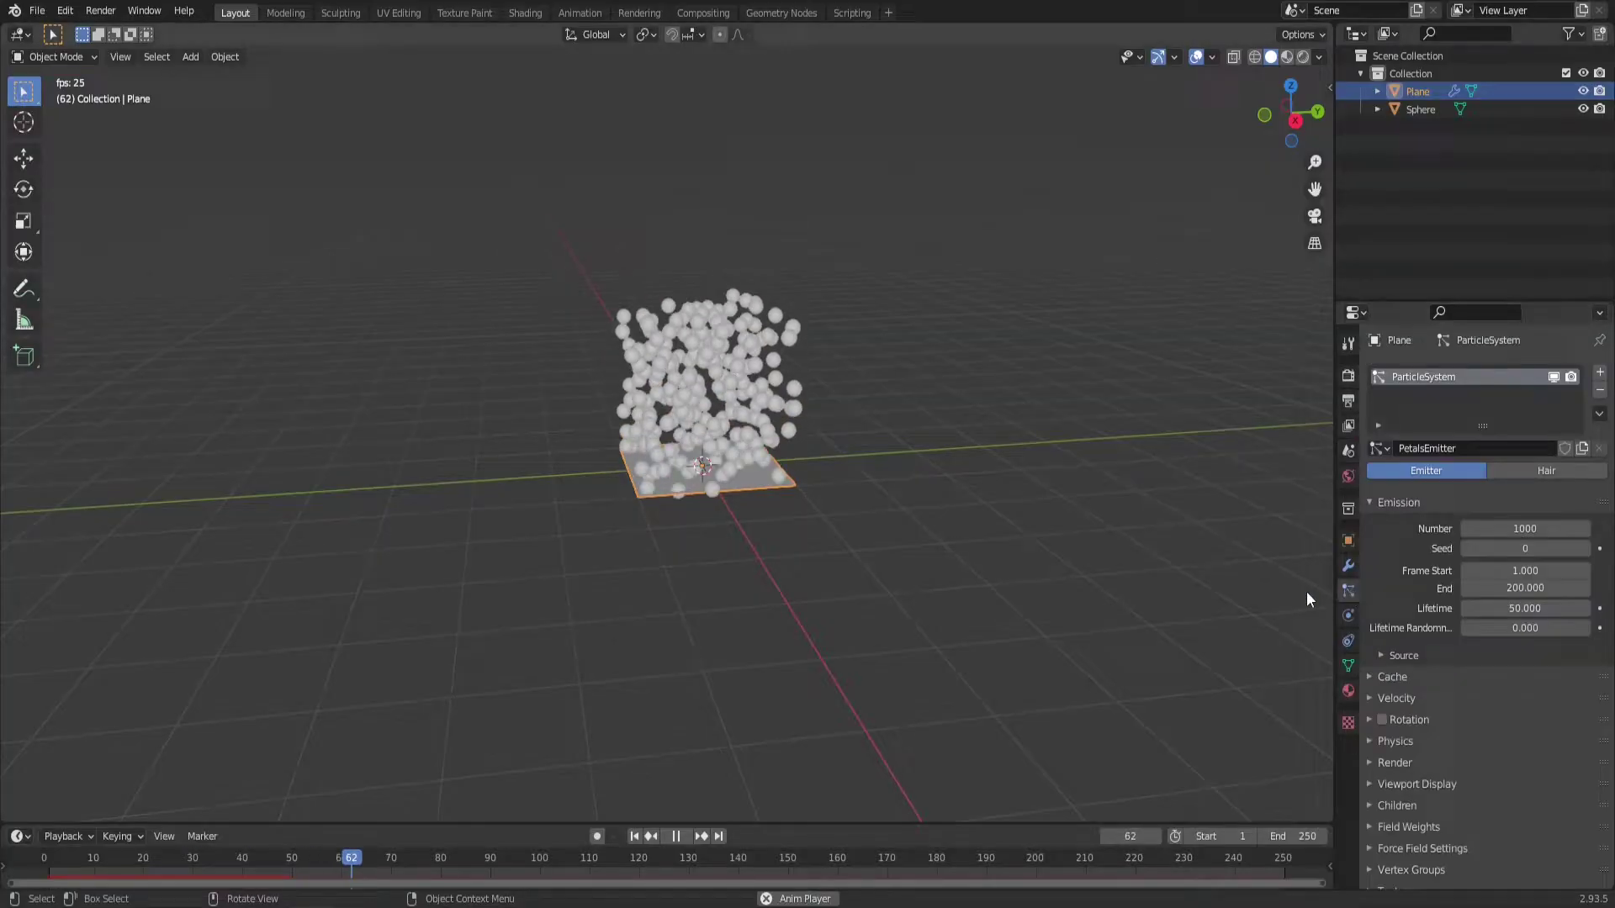
{"action": "left_click", "coordinate": [1509, 571]}
{"action": "type", "text": "-10"}
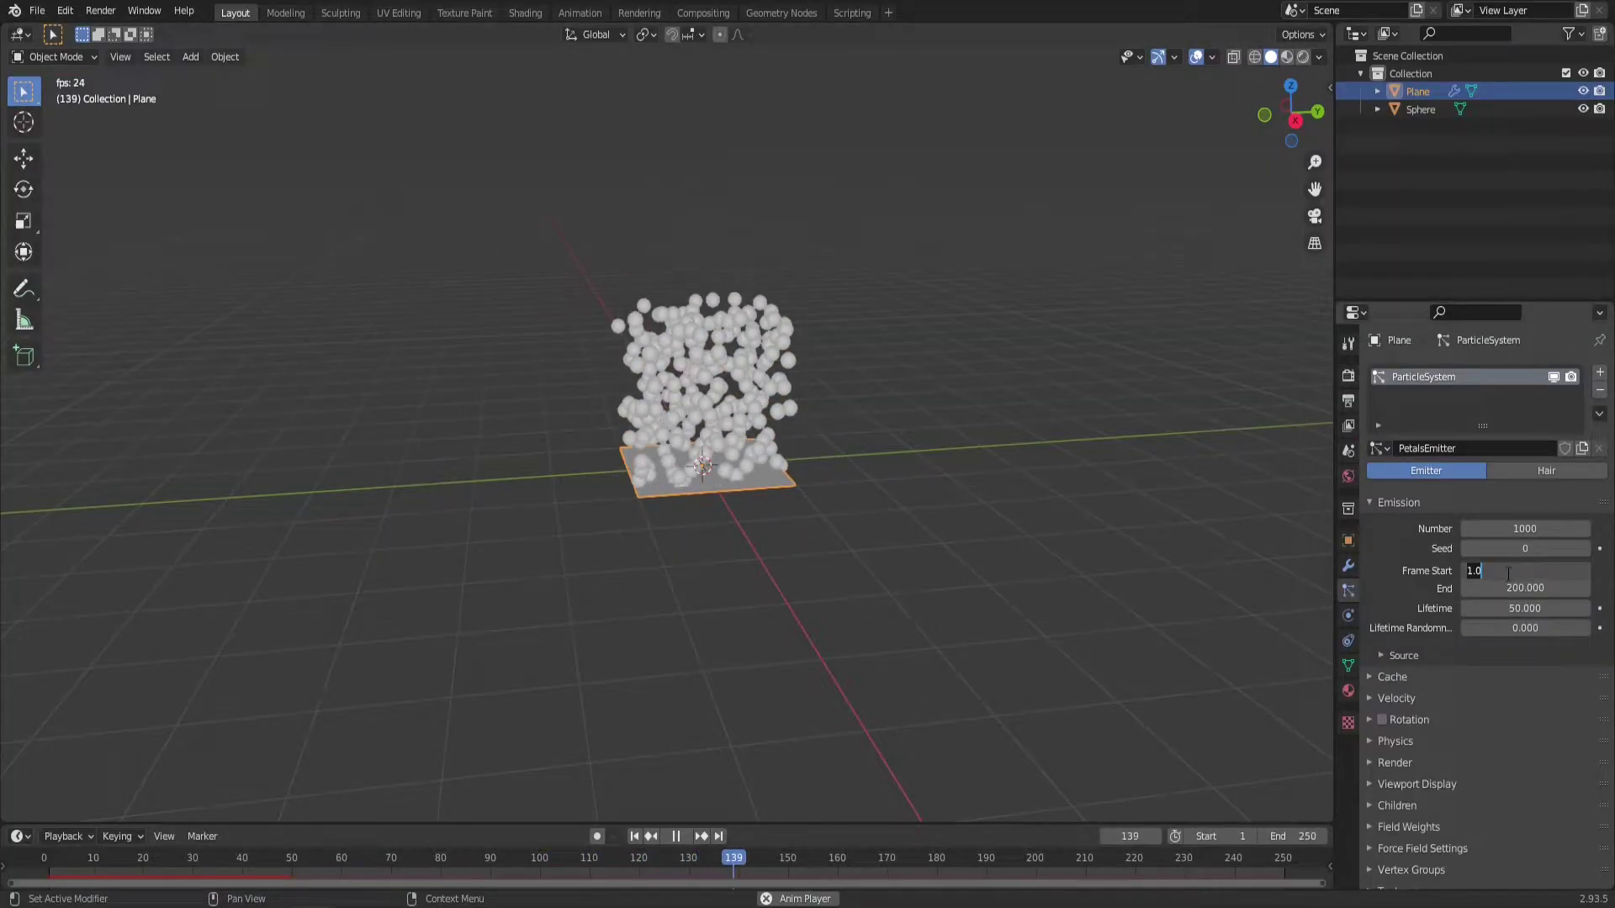
{"action": "type", "text": "0"}
{"action": "left_click", "coordinate": [1529, 607]}
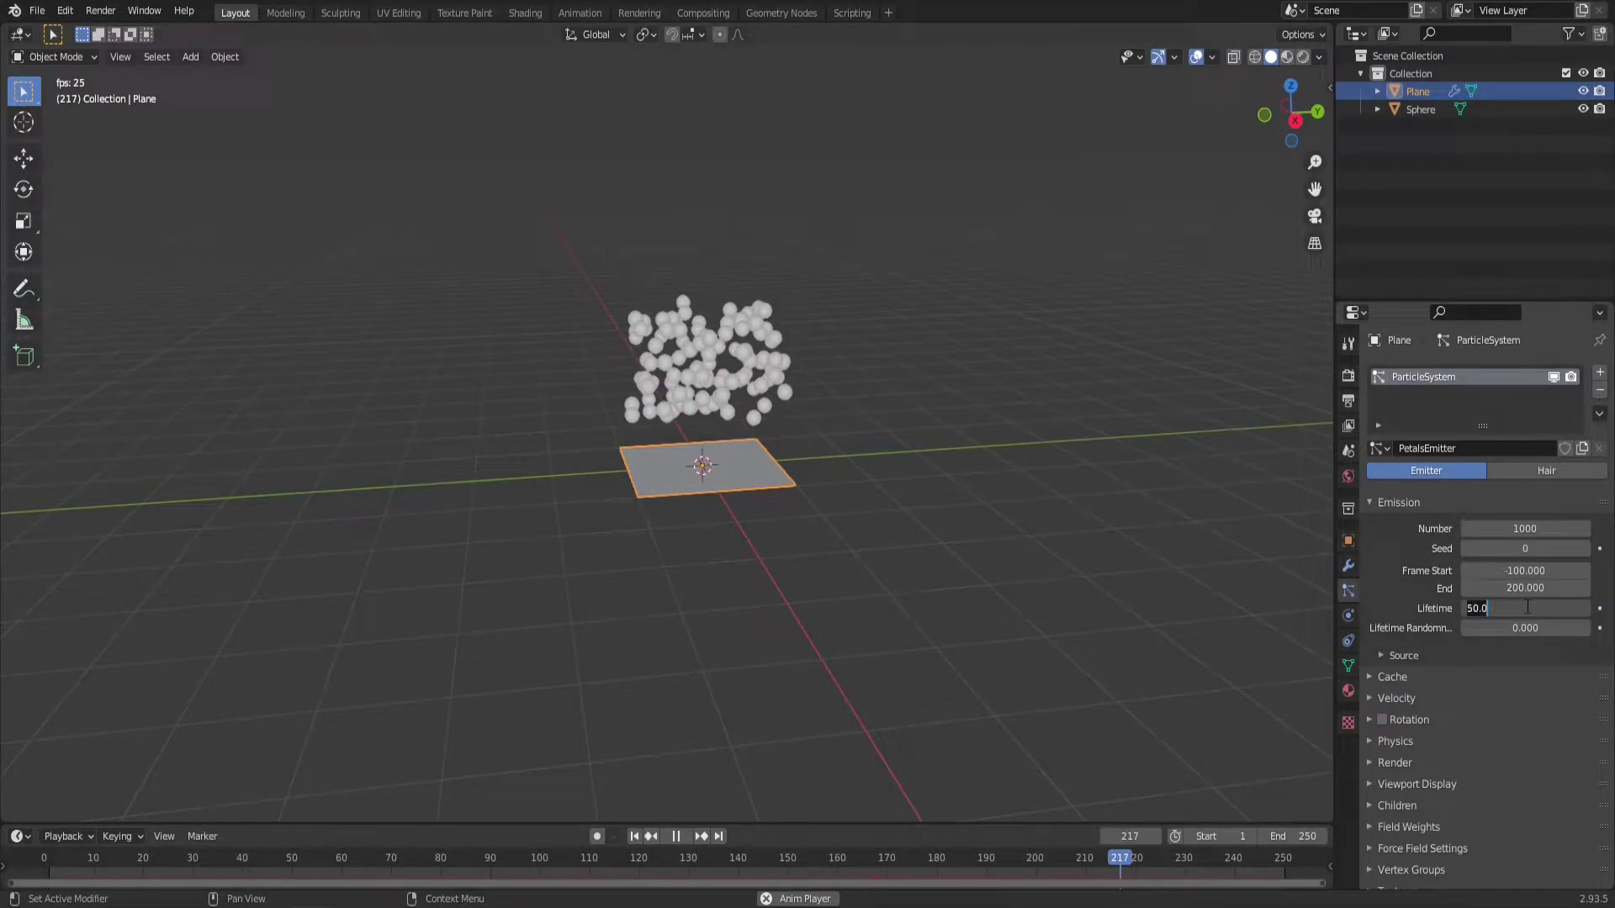
{"action": "type", "text": "100"}
{"action": "key", "text": "Return"}
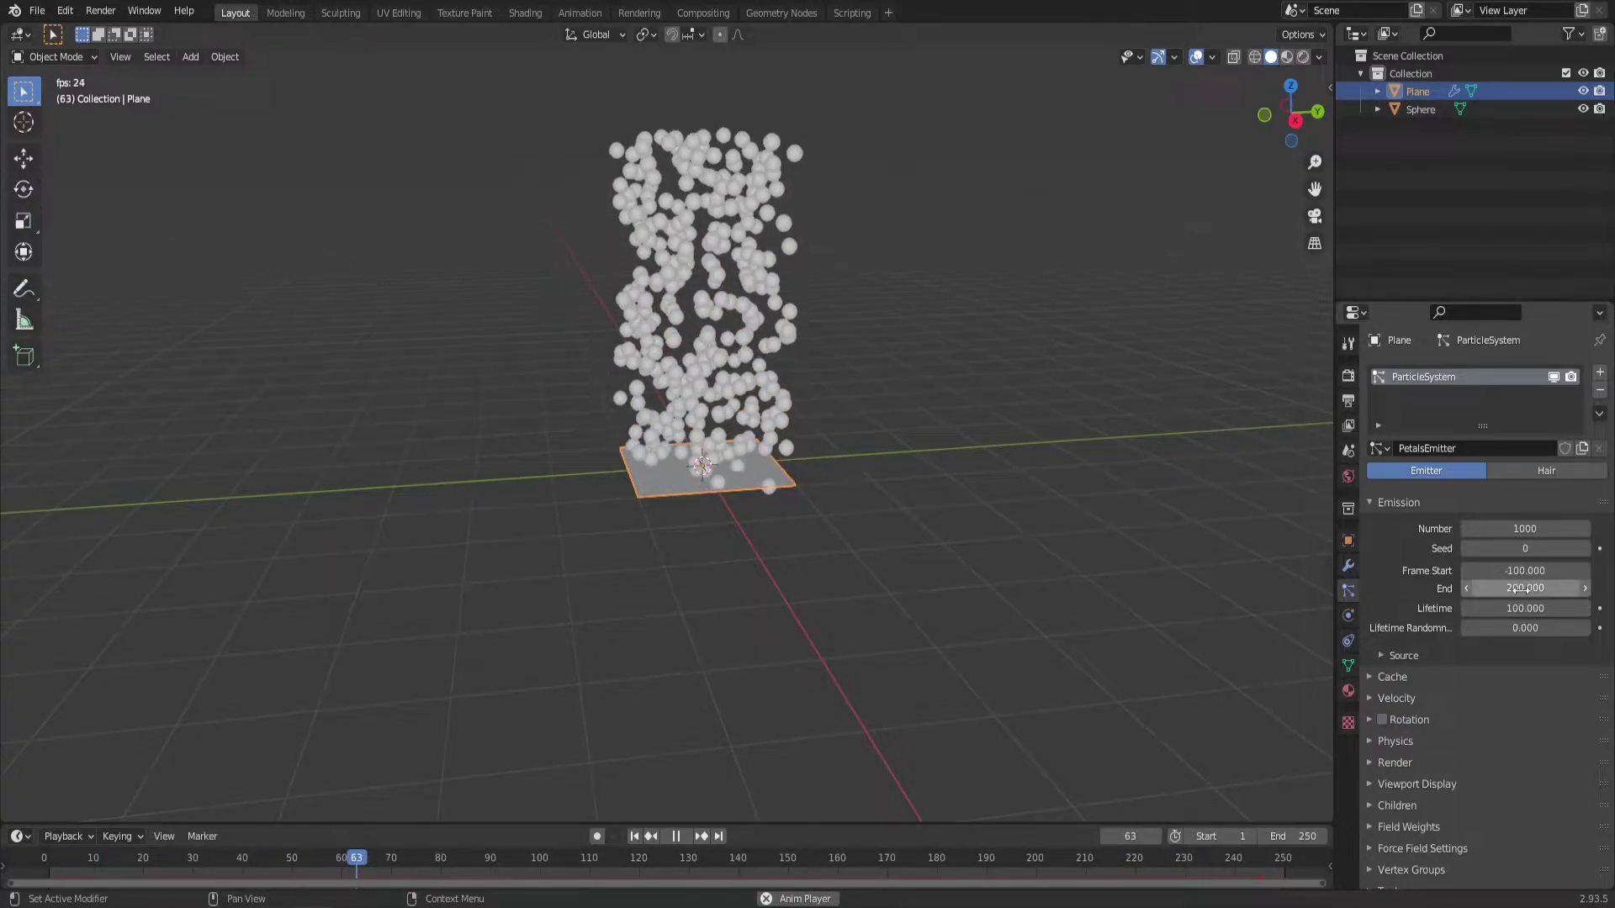
Set the particle emission's end frame to 250.
{"action": "left_click", "coordinate": [1525, 588]}
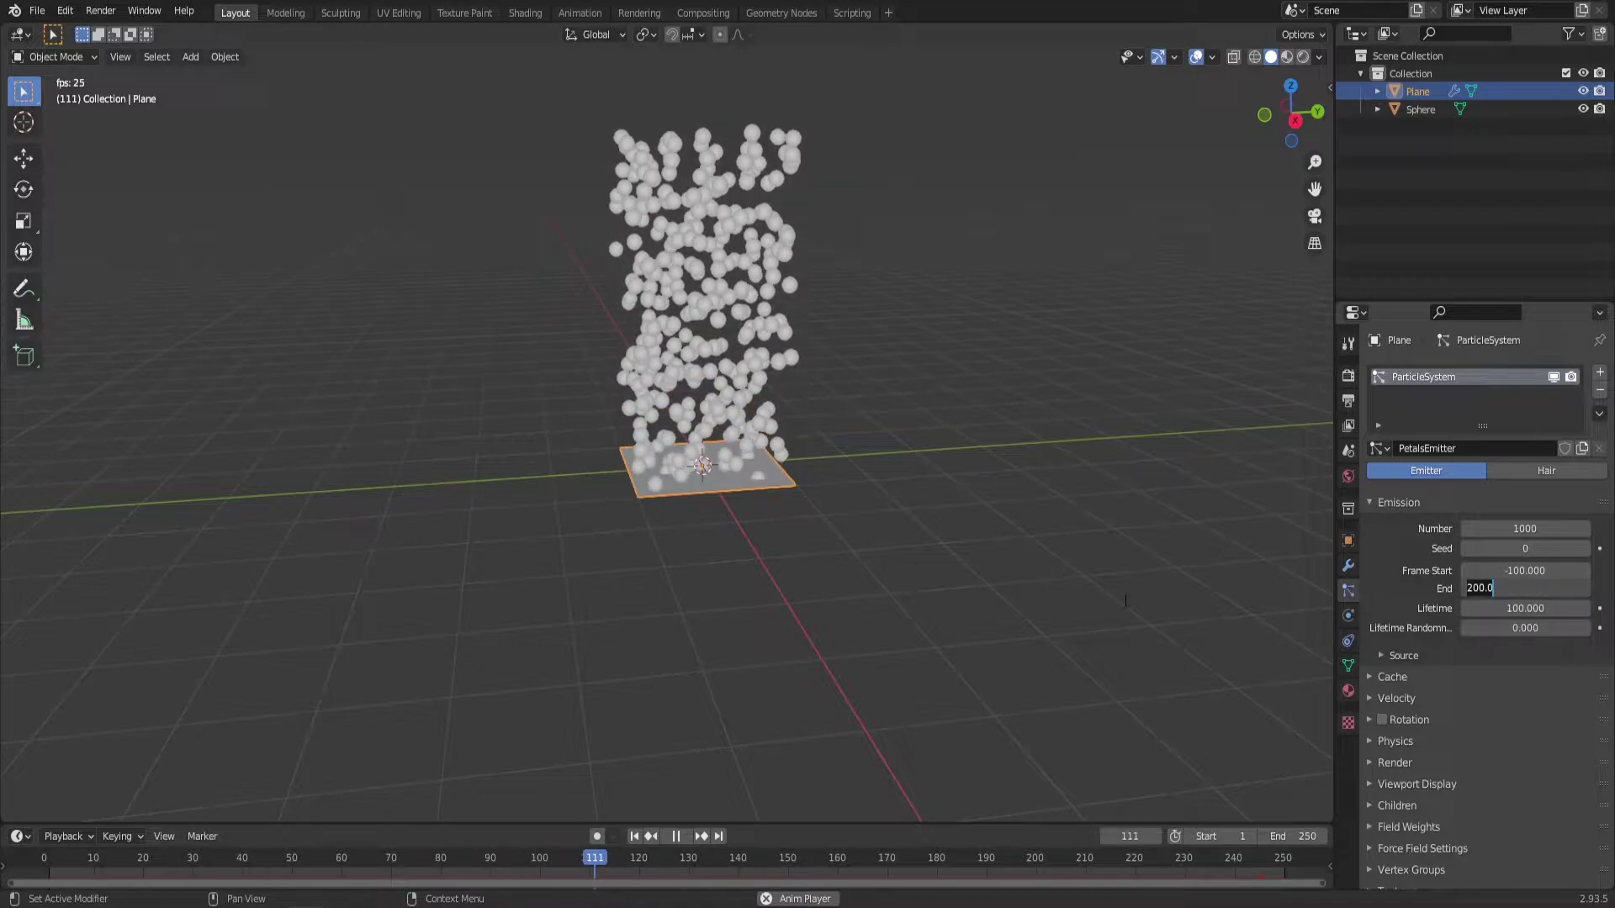
{"action": "key", "text": "BackSpace"}
{"action": "key", "text": "BackSpace"}
{"action": "key", "text": "BackSpace"}
{"action": "key", "text": "BackSpace"}
{"action": "key", "text": "BackSpace"}
{"action": "type", "text": "250"}
{"action": "key", "text": "Return"}
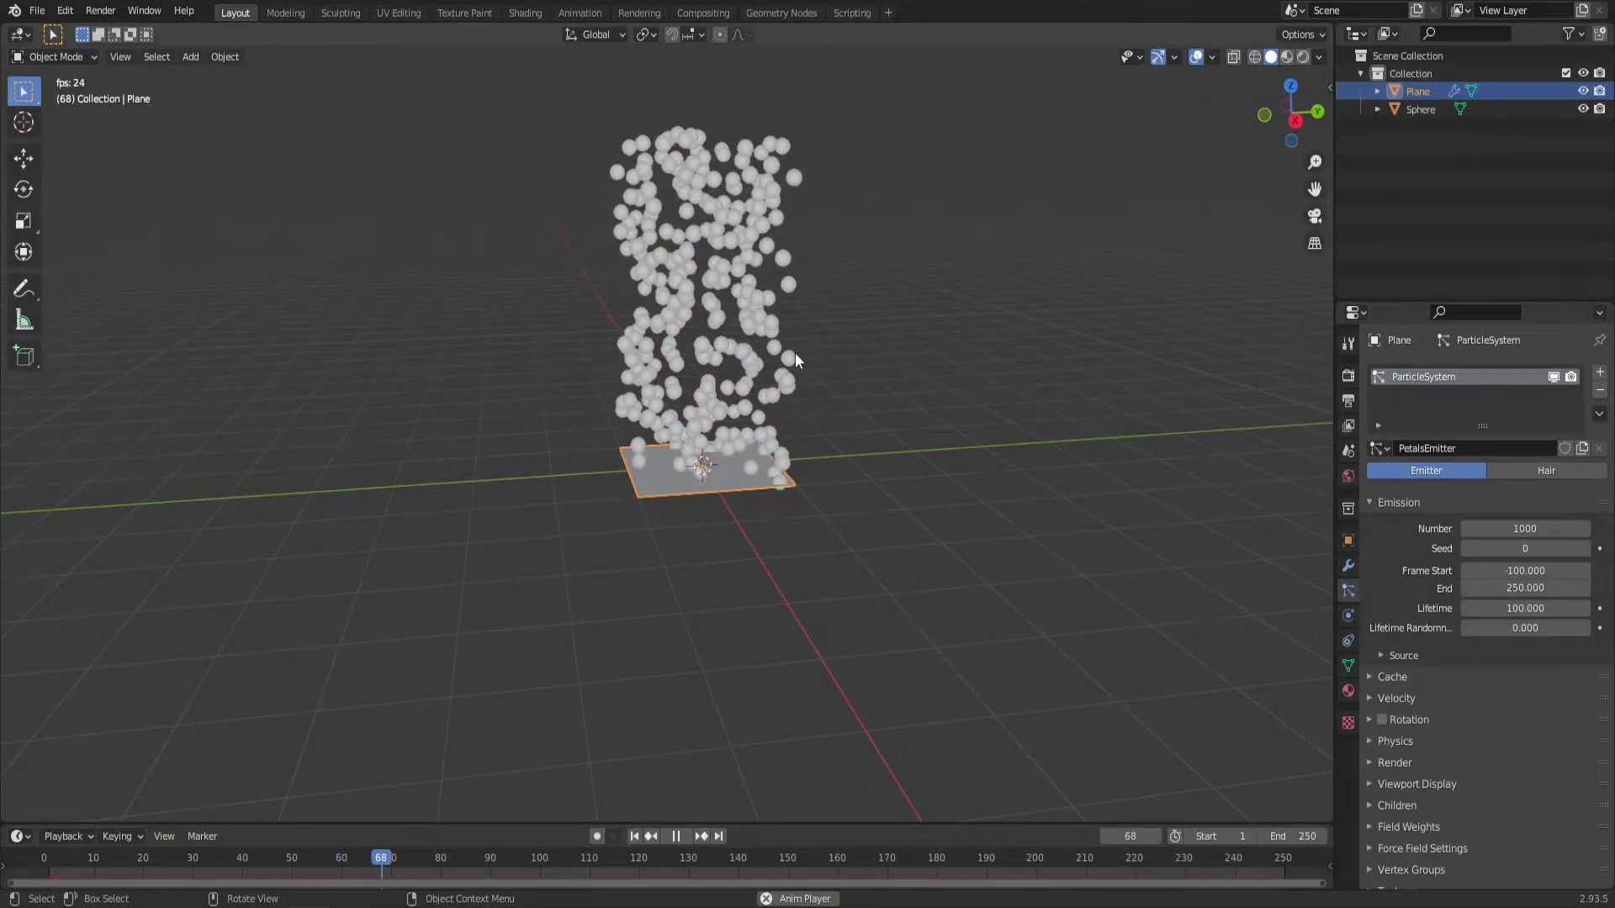
Render the particles as Object, using the sphere as the instance object.
{"action": "scroll", "coordinate": [1489, 690], "scroll_direction": "down", "scroll_amount": 1}
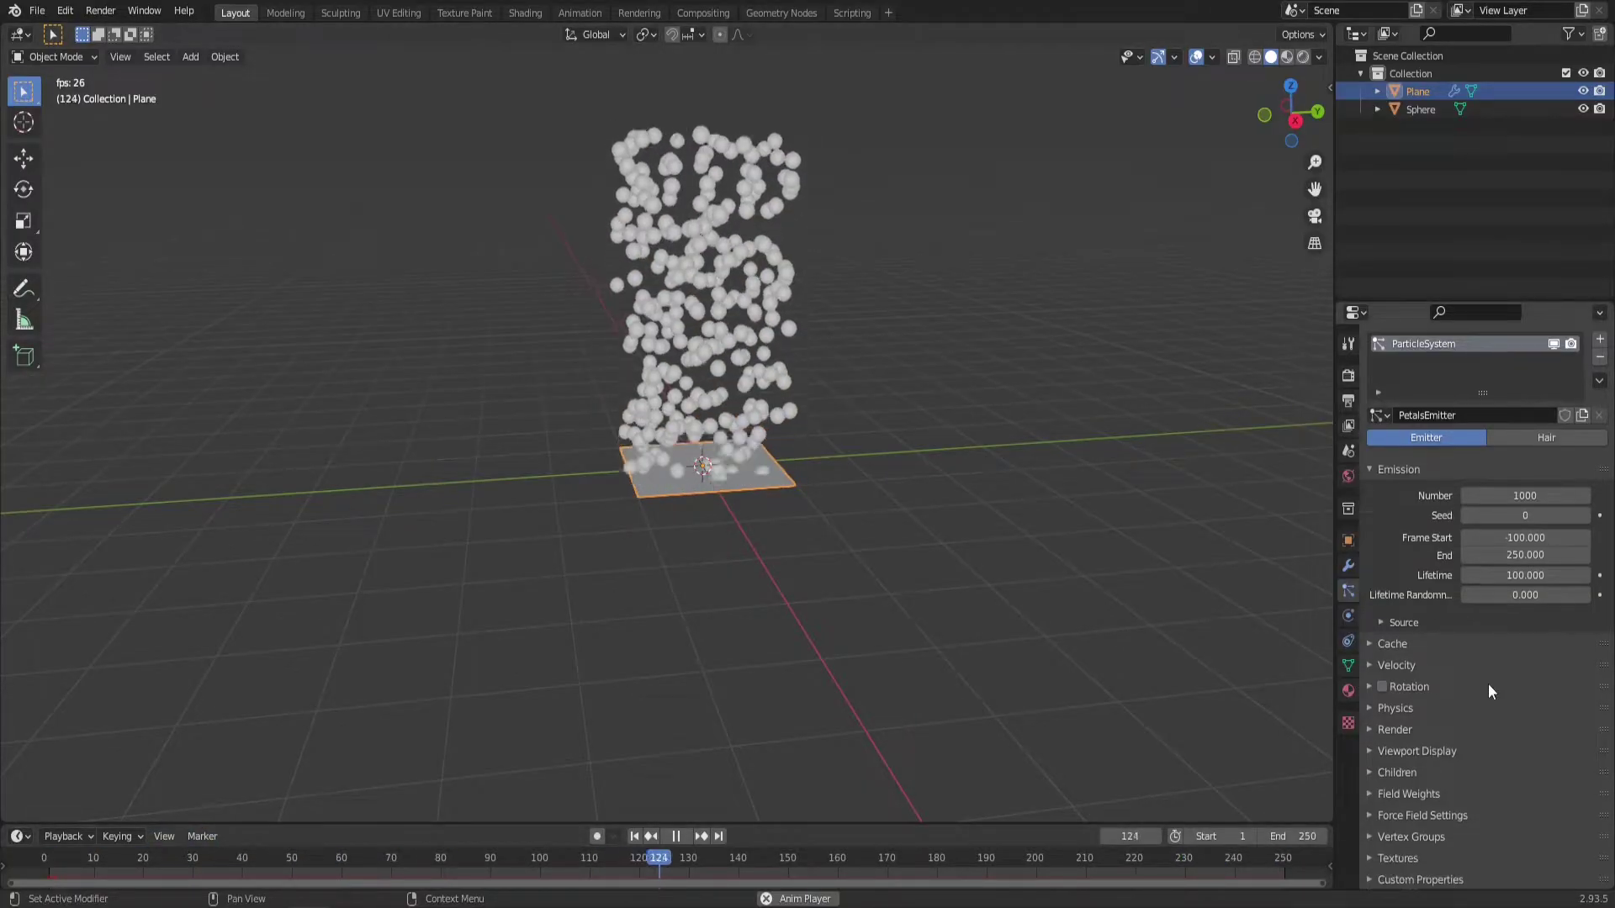
{"action": "left_click", "coordinate": [1397, 730]}
{"action": "scroll", "coordinate": [1494, 711], "scroll_direction": "down", "scroll_amount": 4}
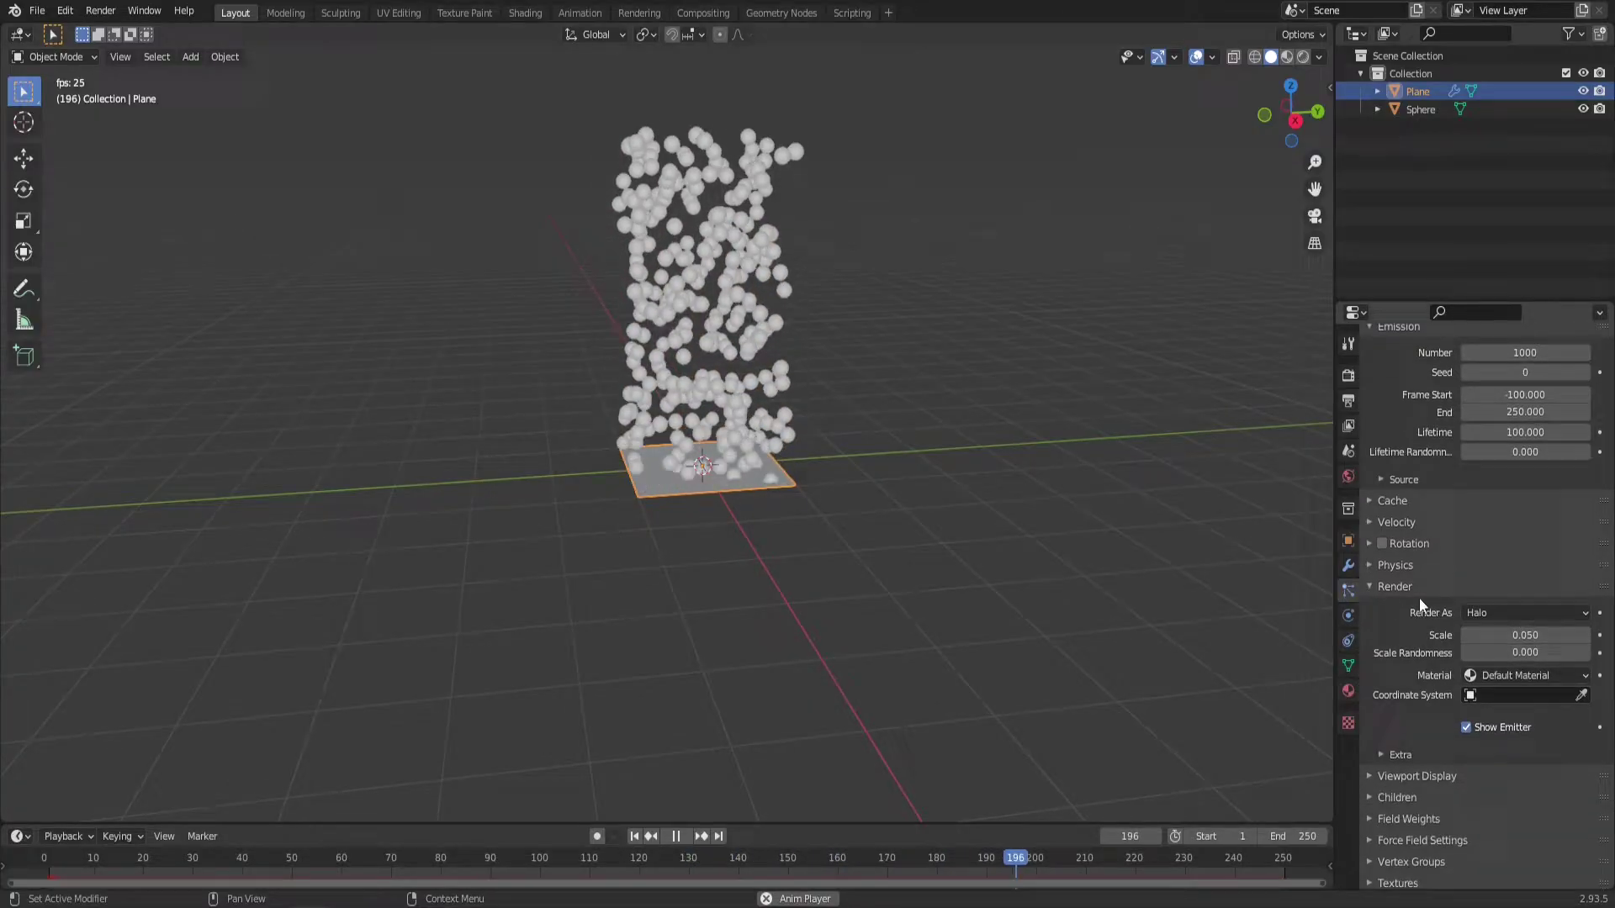
{"action": "left_click", "coordinate": [1499, 611]}
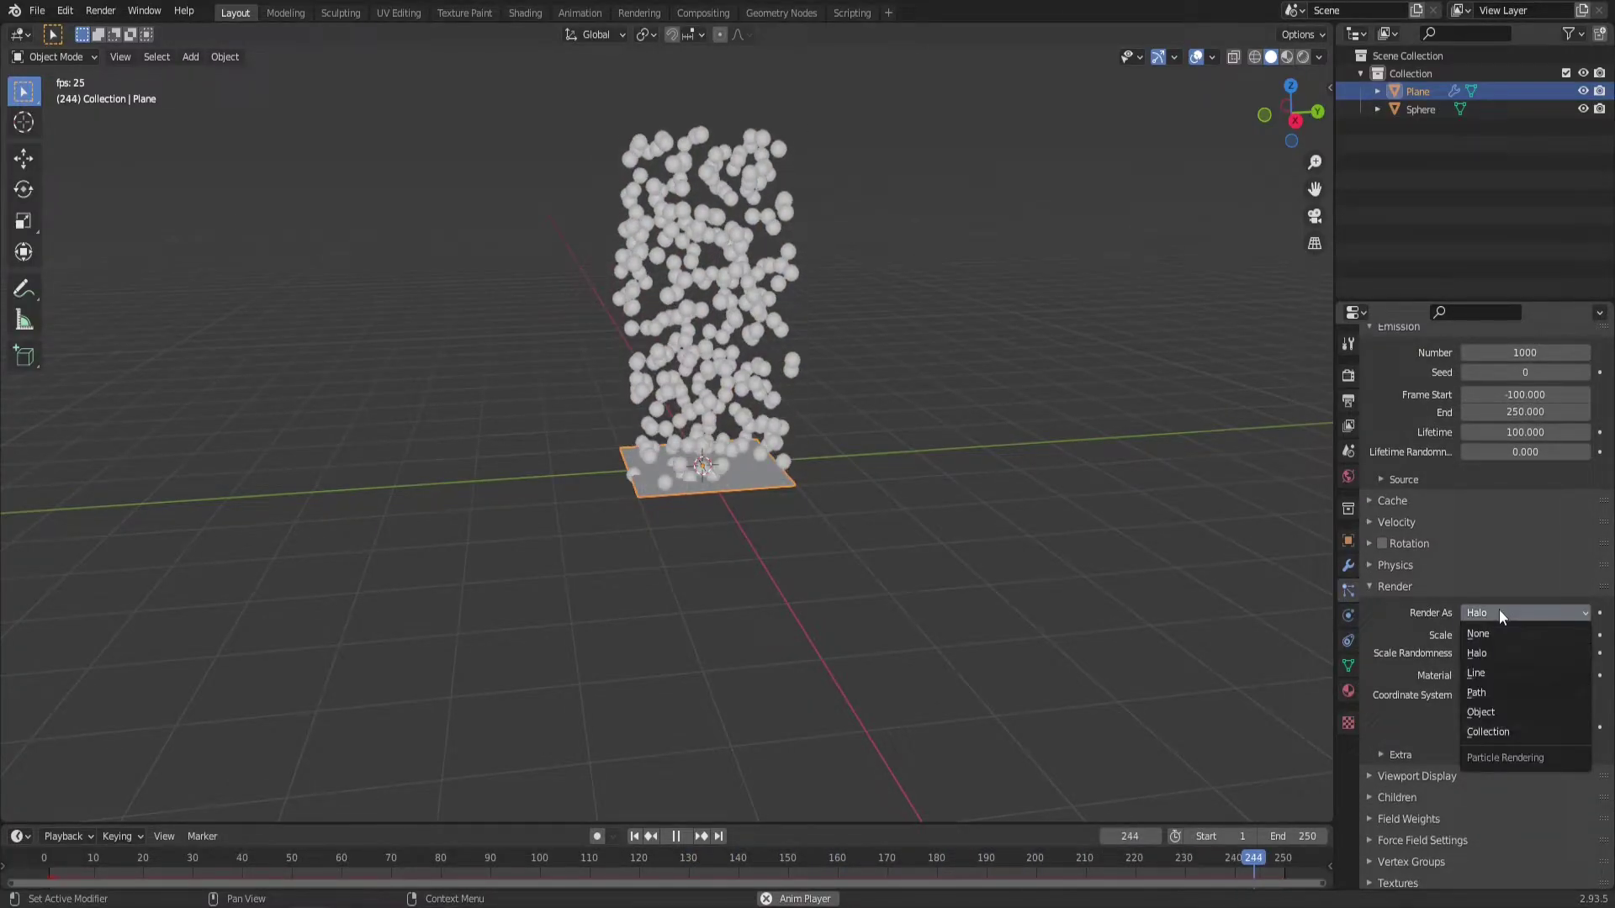
{"action": "left_click", "coordinate": [1511, 711]}
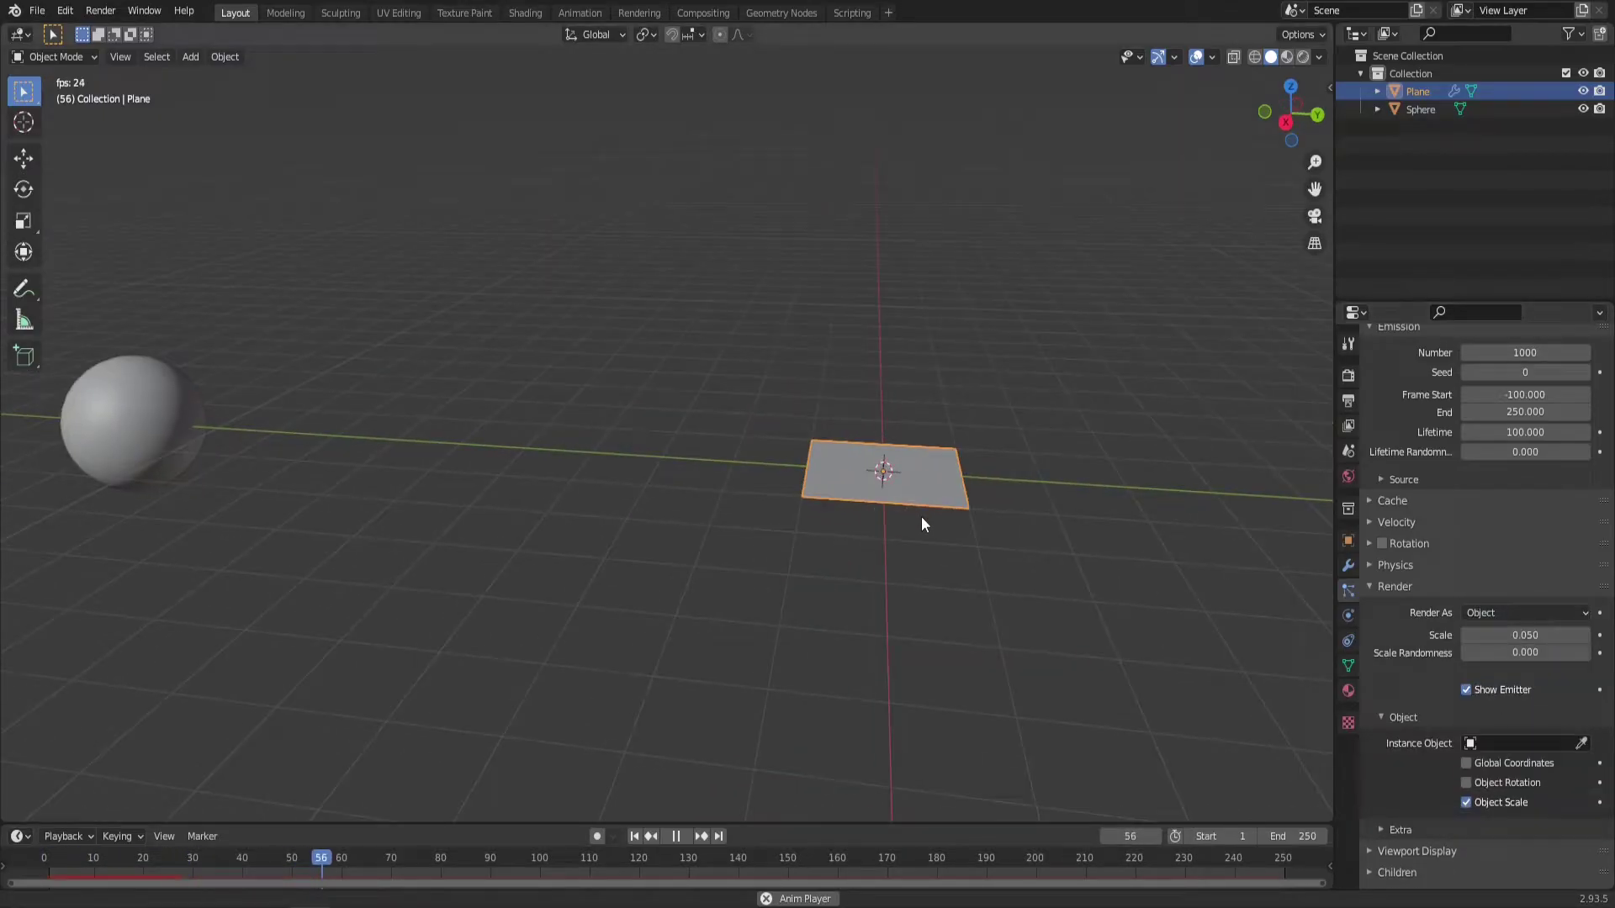
{"action": "left_click", "coordinate": [1507, 745]}
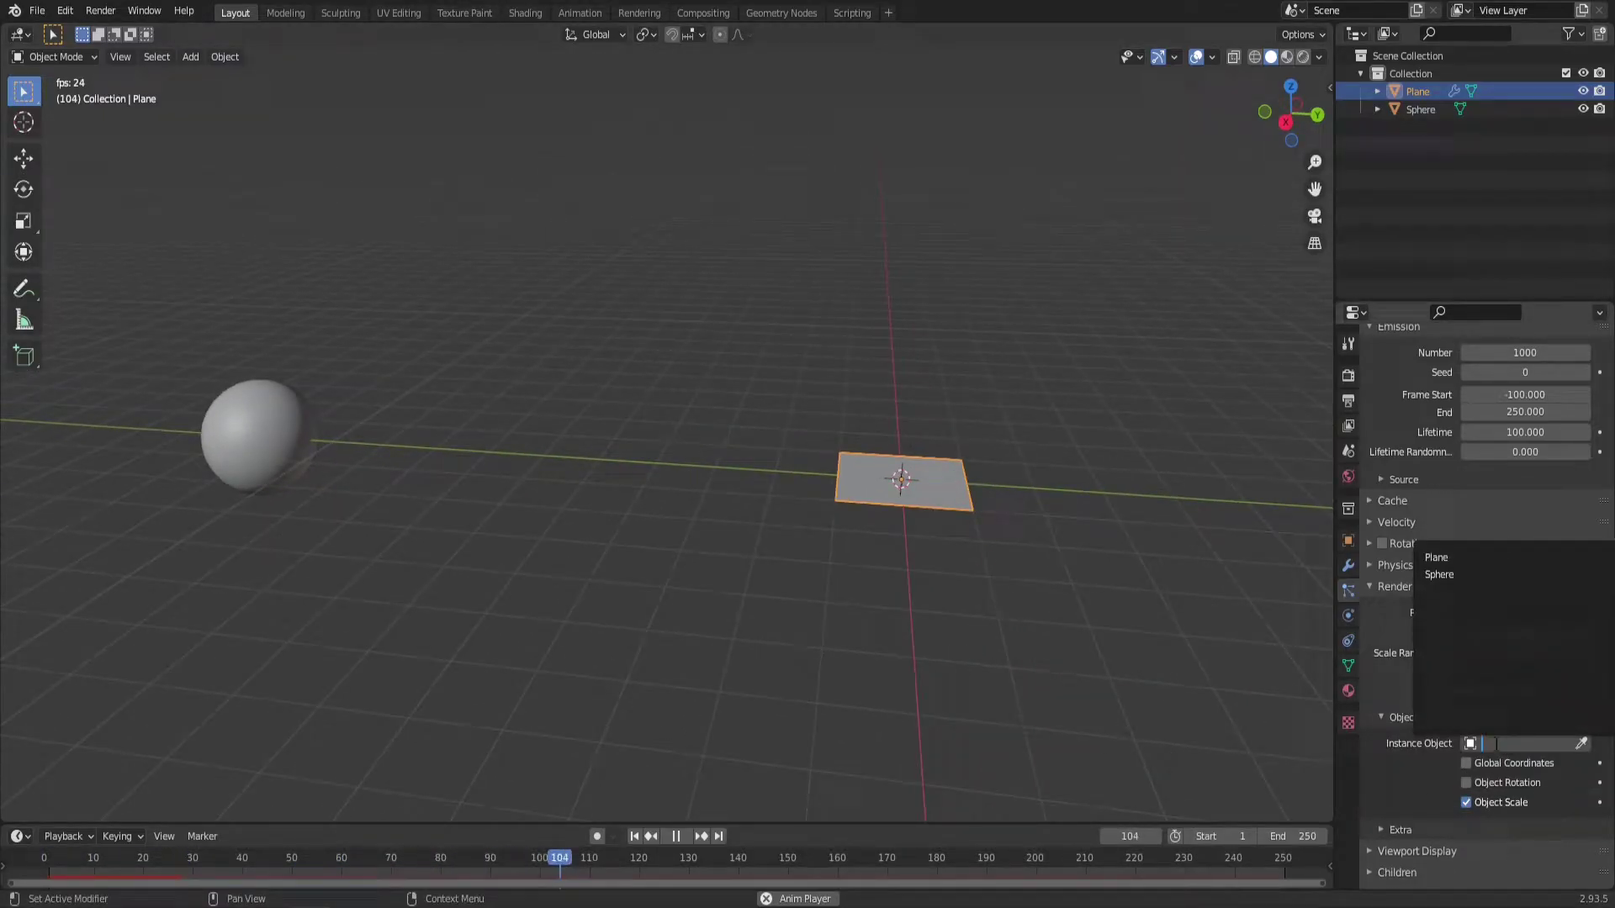
{"action": "left_click", "coordinate": [1444, 576]}
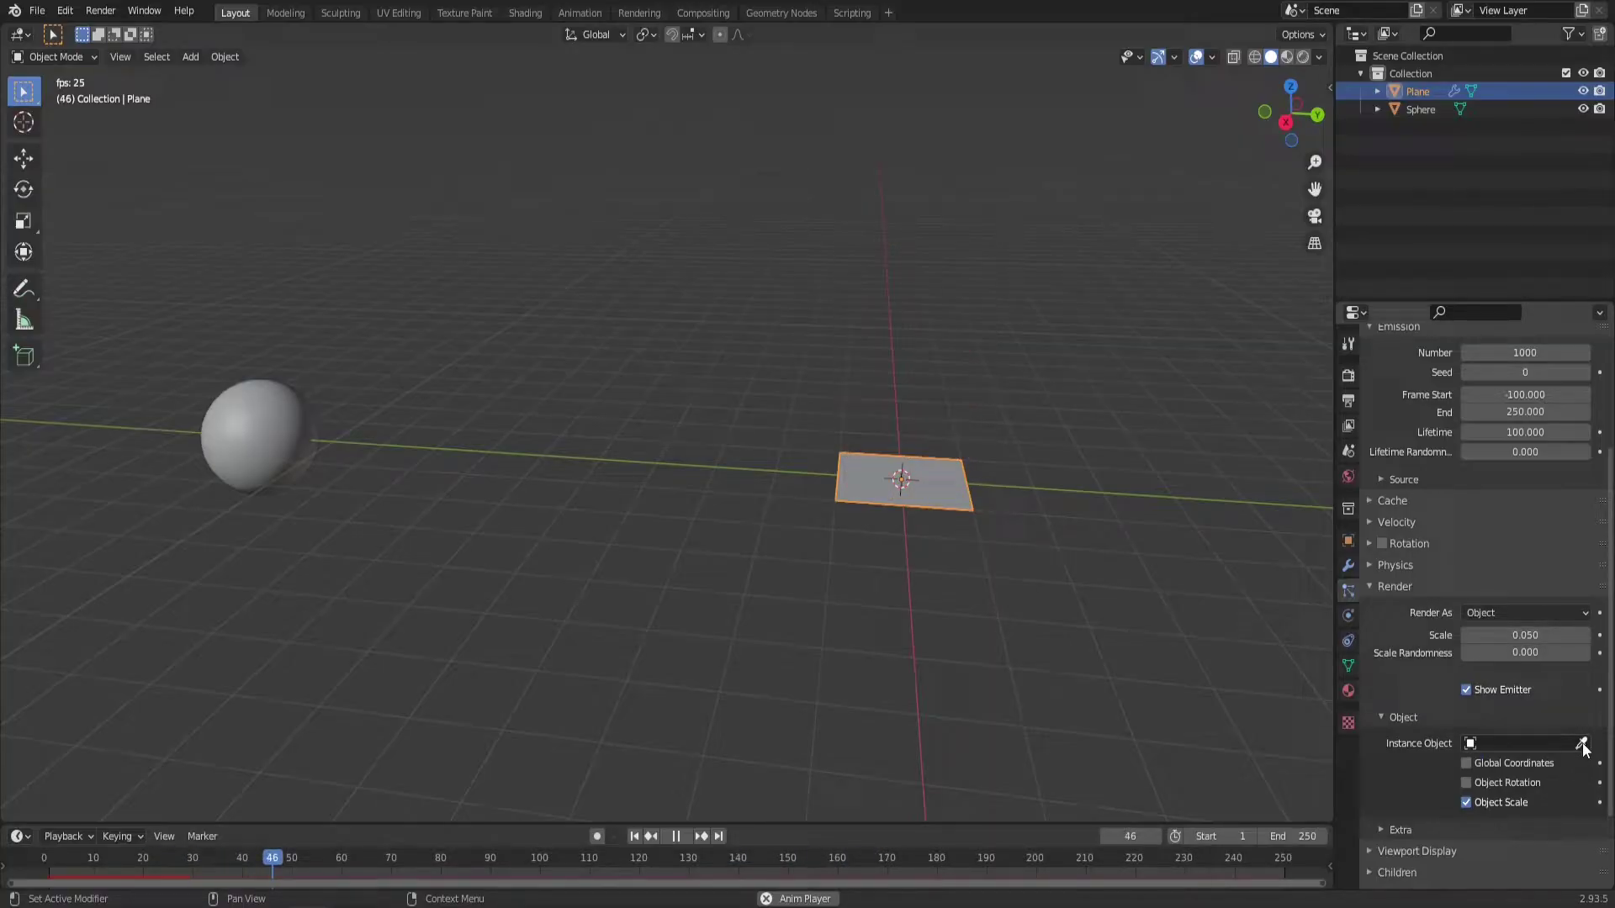
{"action": "left_click", "coordinate": [260, 407]}
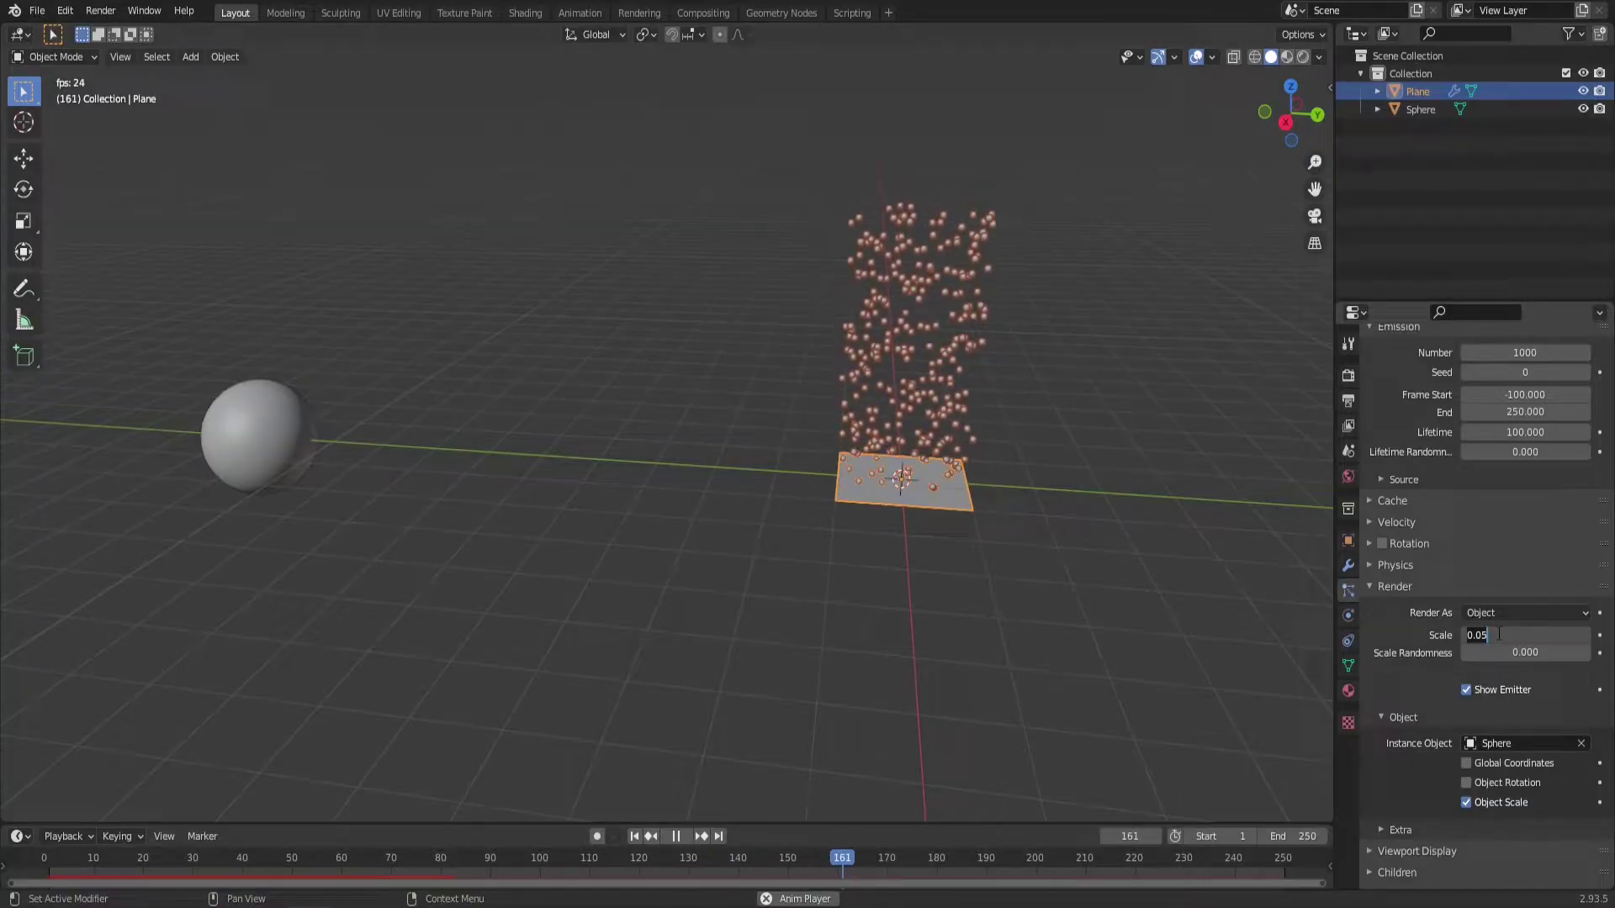
Set the particle render scale to 1 and the scale randomness to 0.5.
{"action": "type", "text": "1"}
{"action": "key", "text": "Return"}
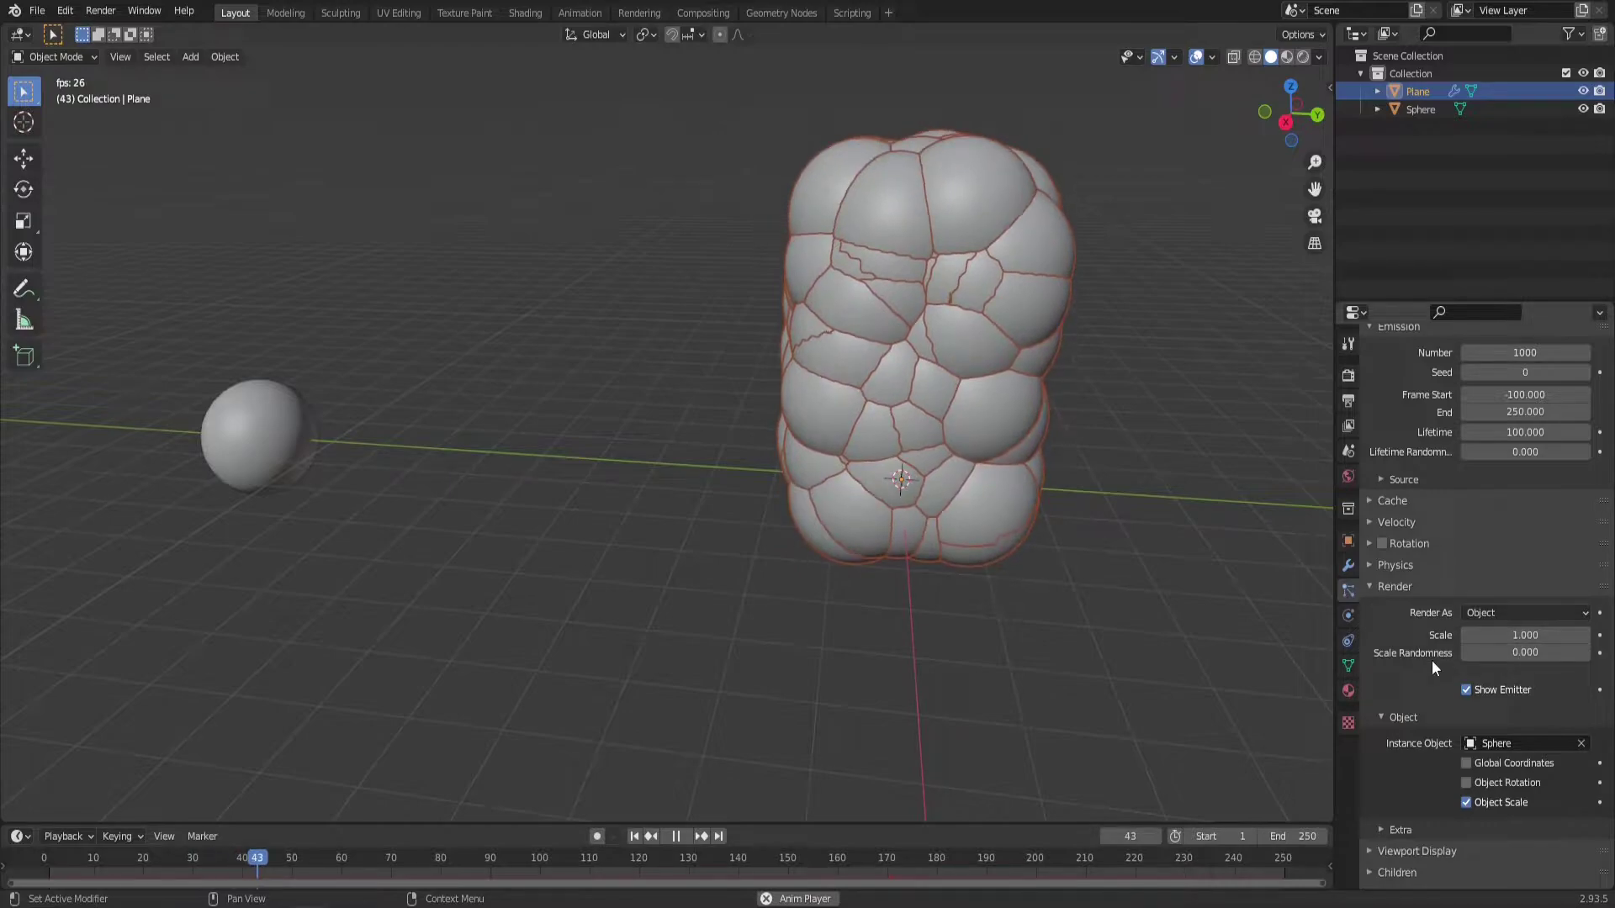
{"action": "left_click_drag", "start_coordinate": [1494, 657], "coordinate": [1561, 656]}
{"action": "left_click", "coordinate": [1533, 652]}
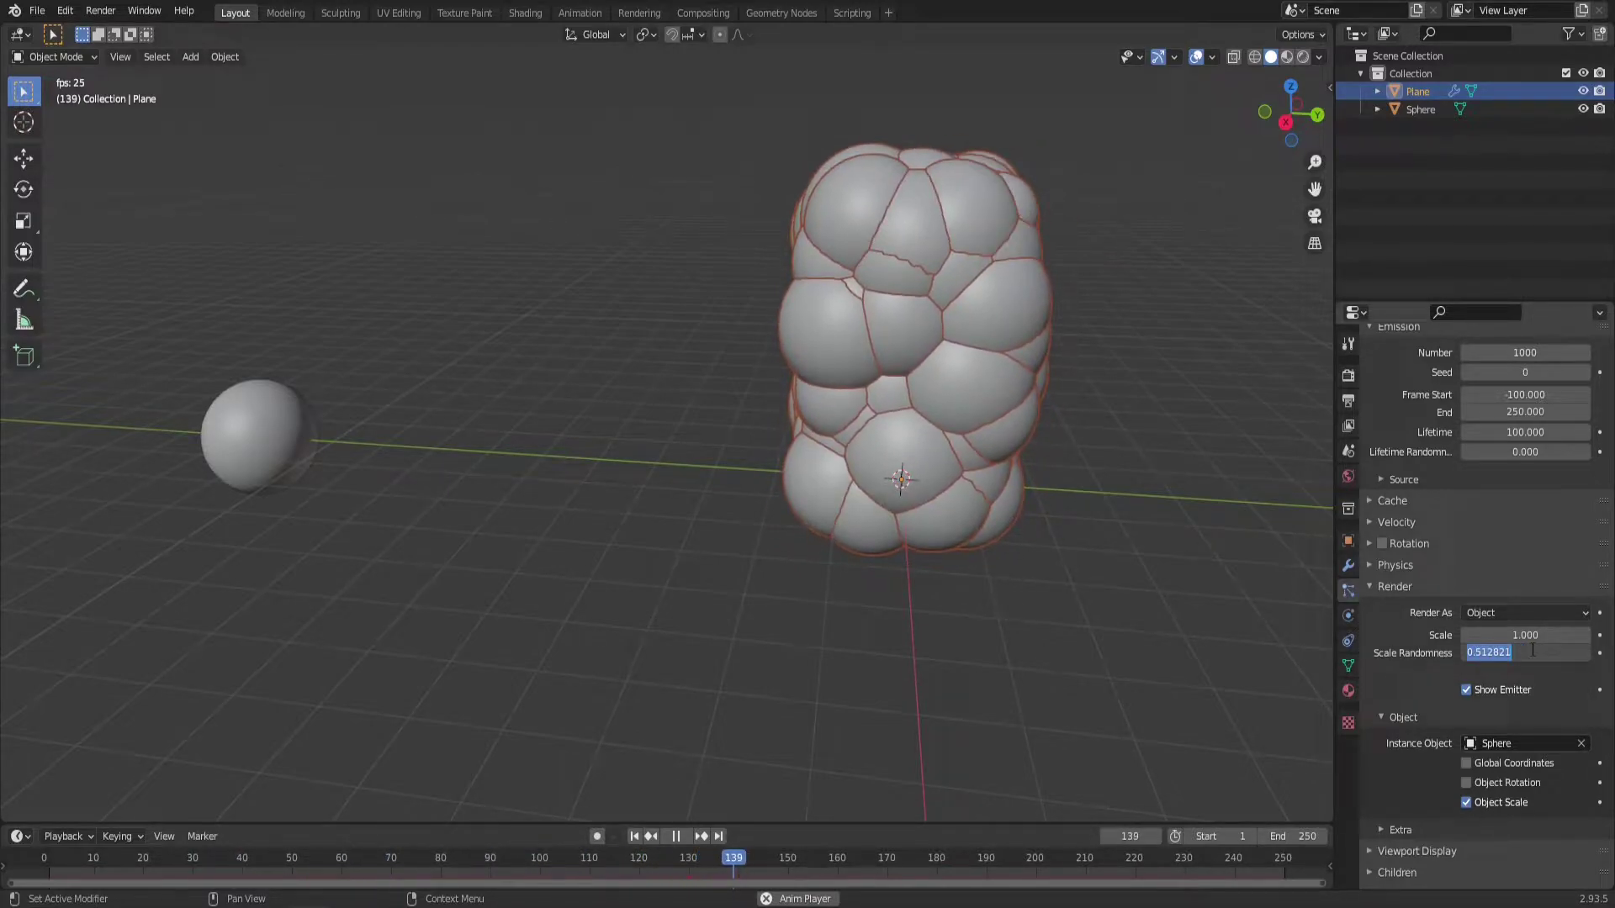
{"action": "type", "text": "0.5"}
{"action": "key", "text": "Return"}
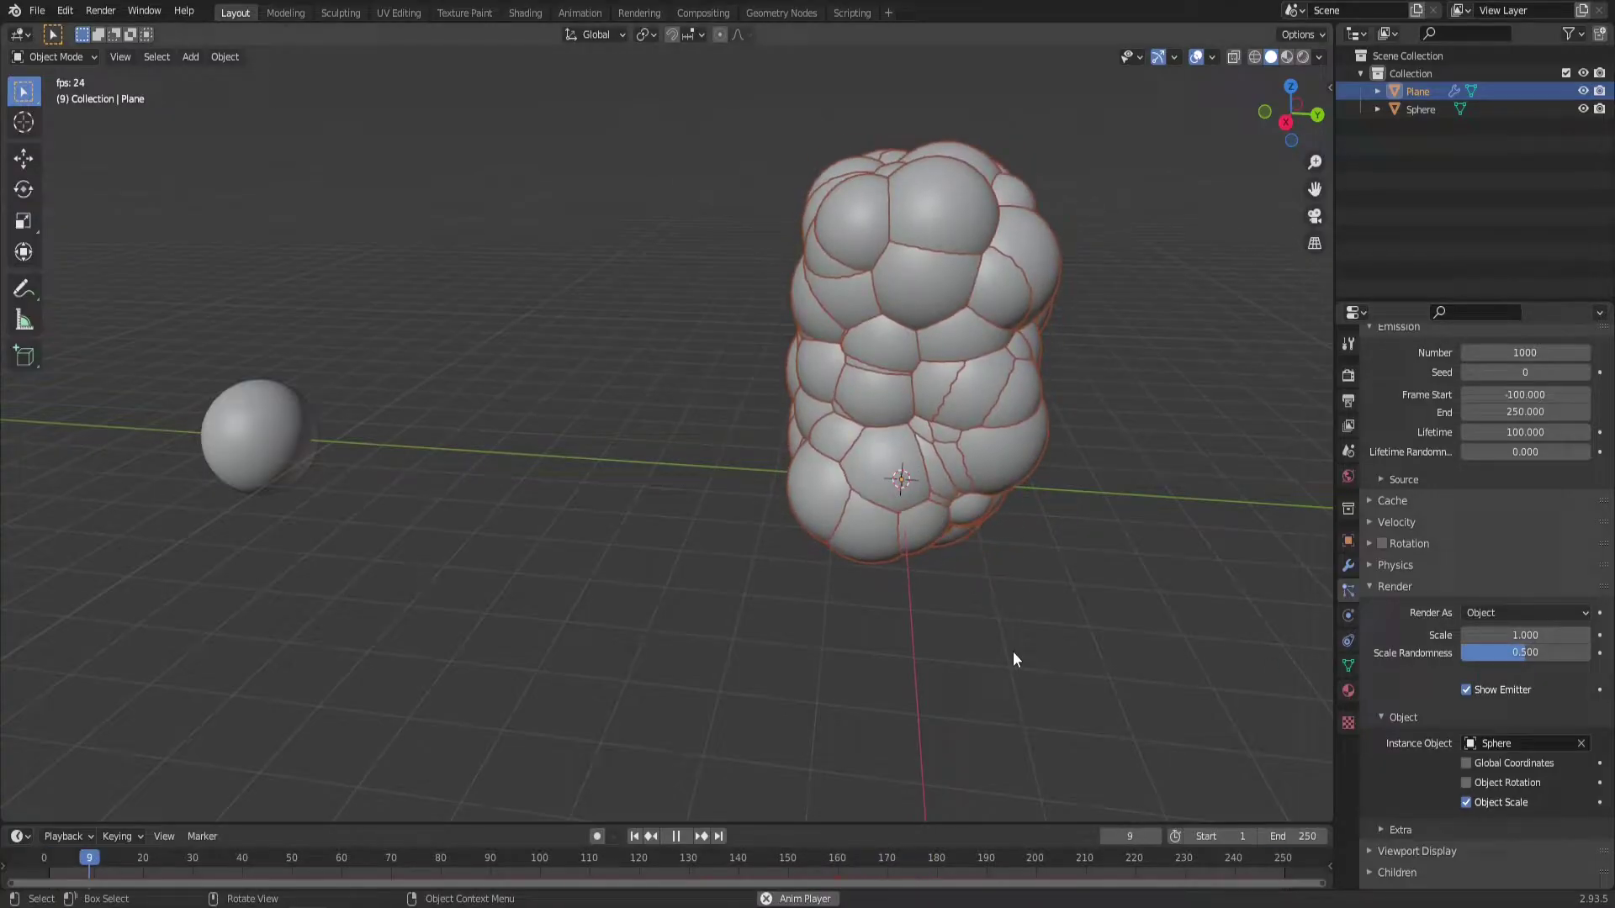
Set the number of emitted particles to 200 and deselect the plane.
{"action": "scroll", "coordinate": [1409, 705], "scroll_direction": "up", "scroll_amount": 5}
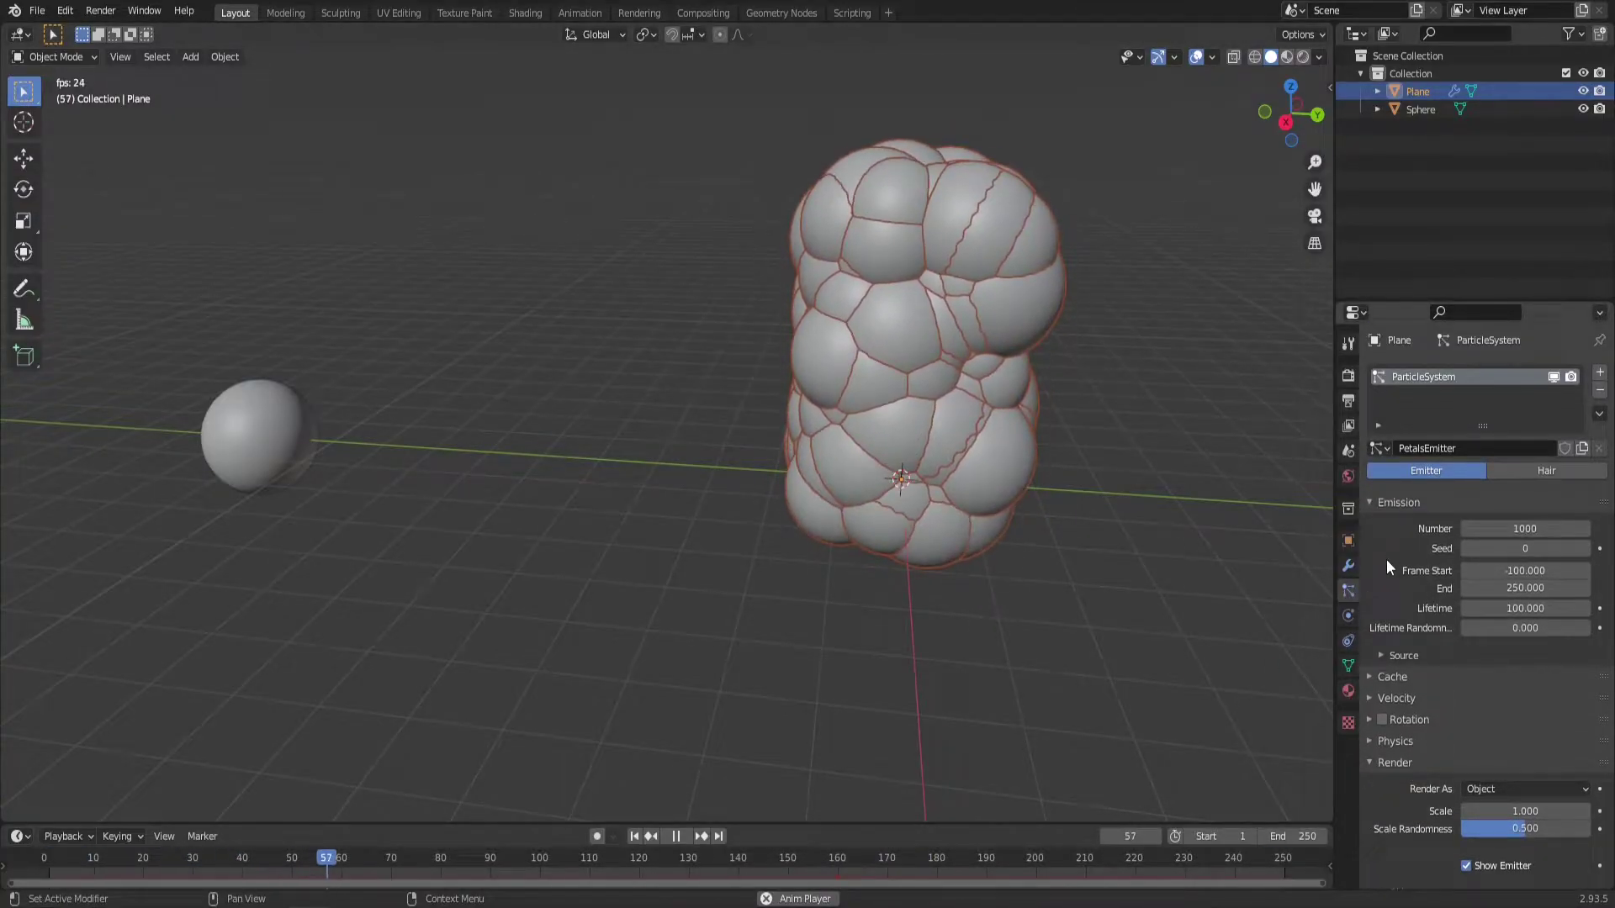
{"action": "left_click", "coordinate": [1524, 529]}
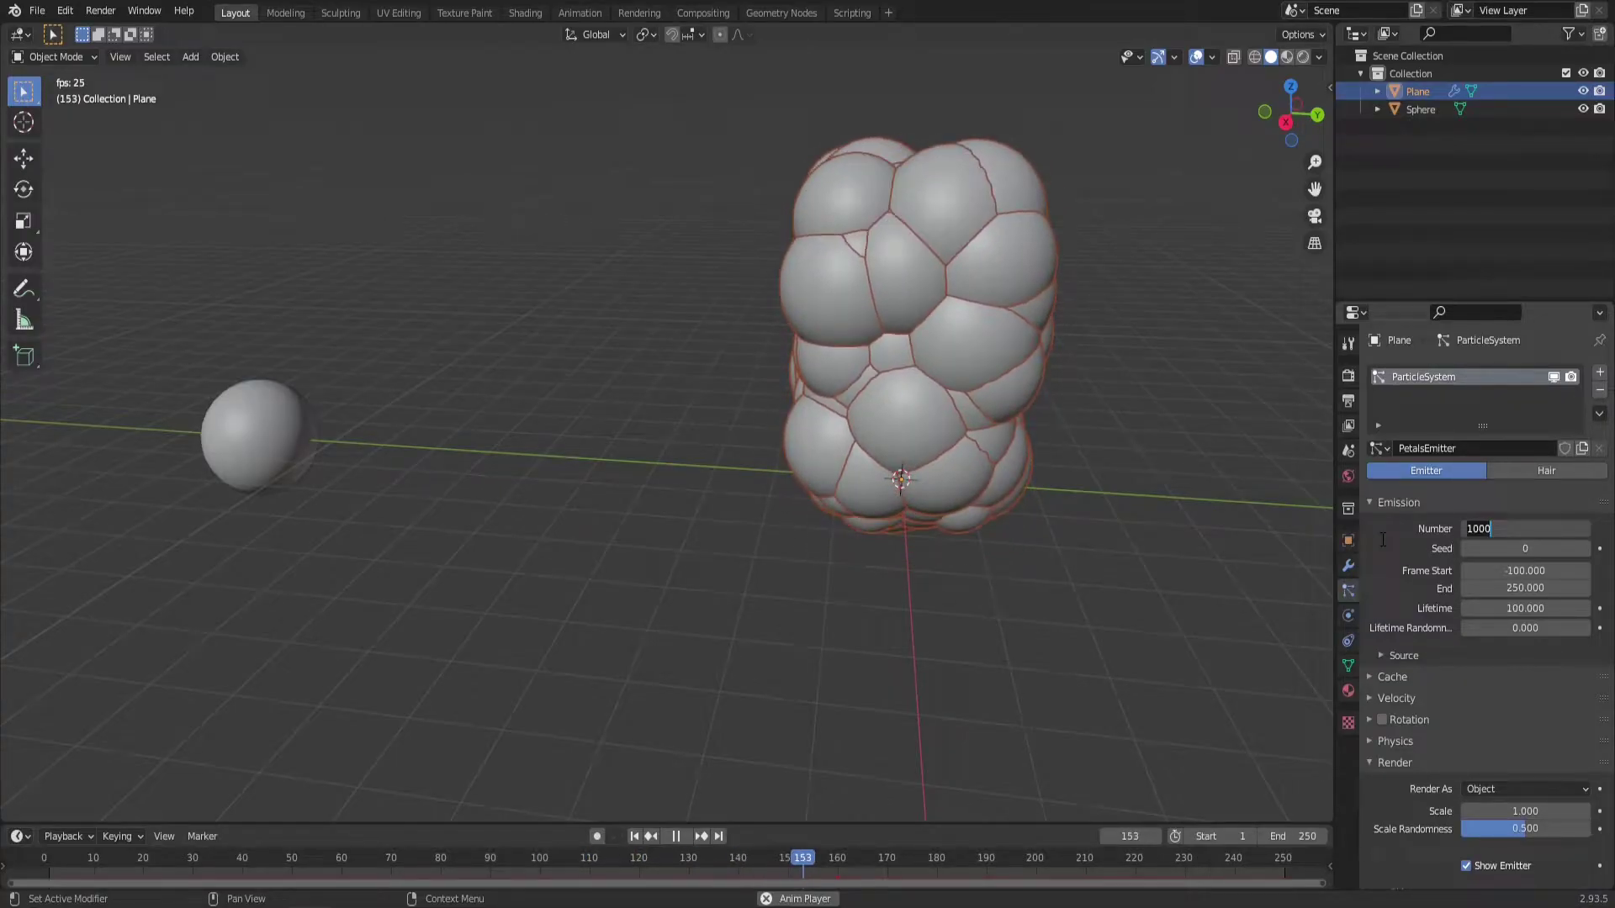
{"action": "type", "text": "200"}
{"action": "key", "text": "Return"}
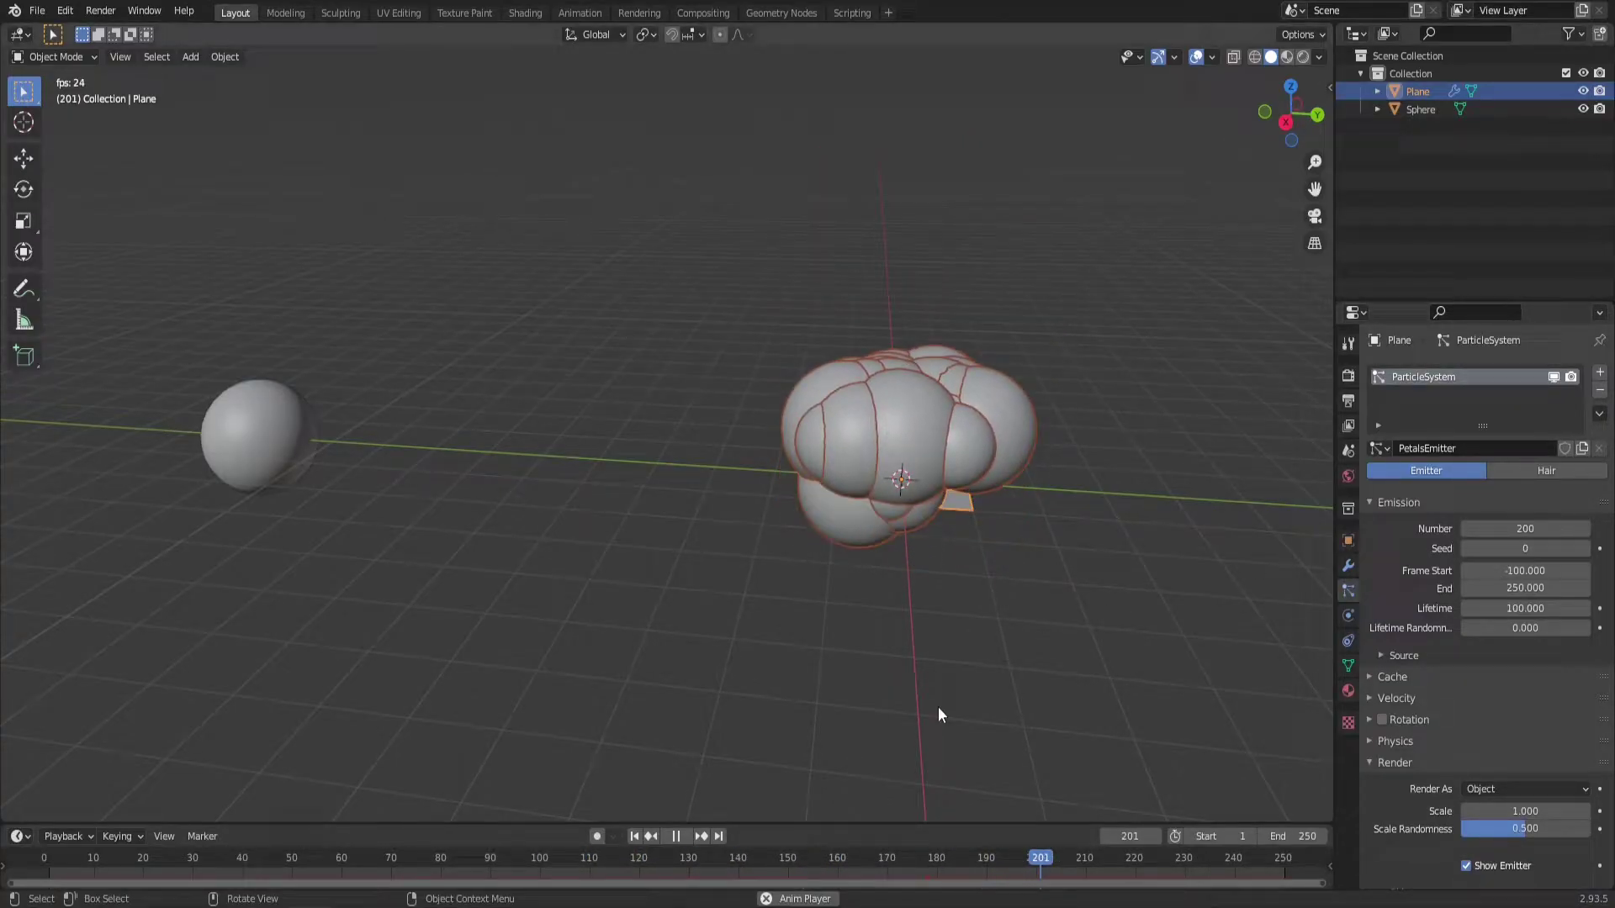
{"action": "left_click", "coordinate": [939, 715]}
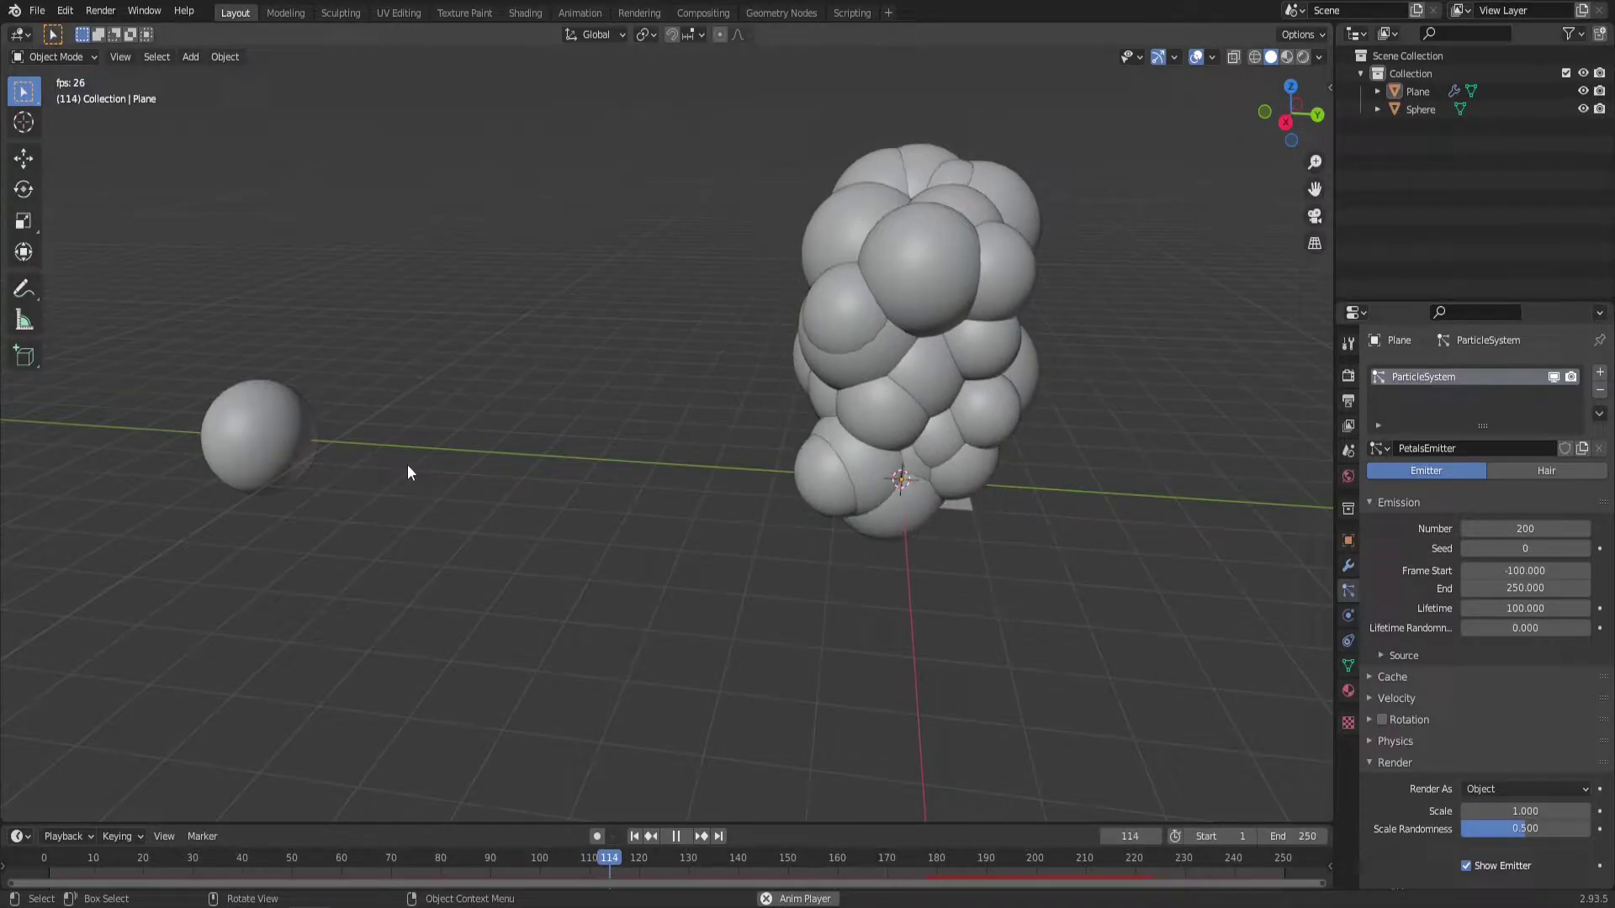
Split the 3D view to open a Shader Editor beside it and give the sphere a new material named SUBSCRIBE.
{"action": "left_click", "coordinate": [279, 422]}
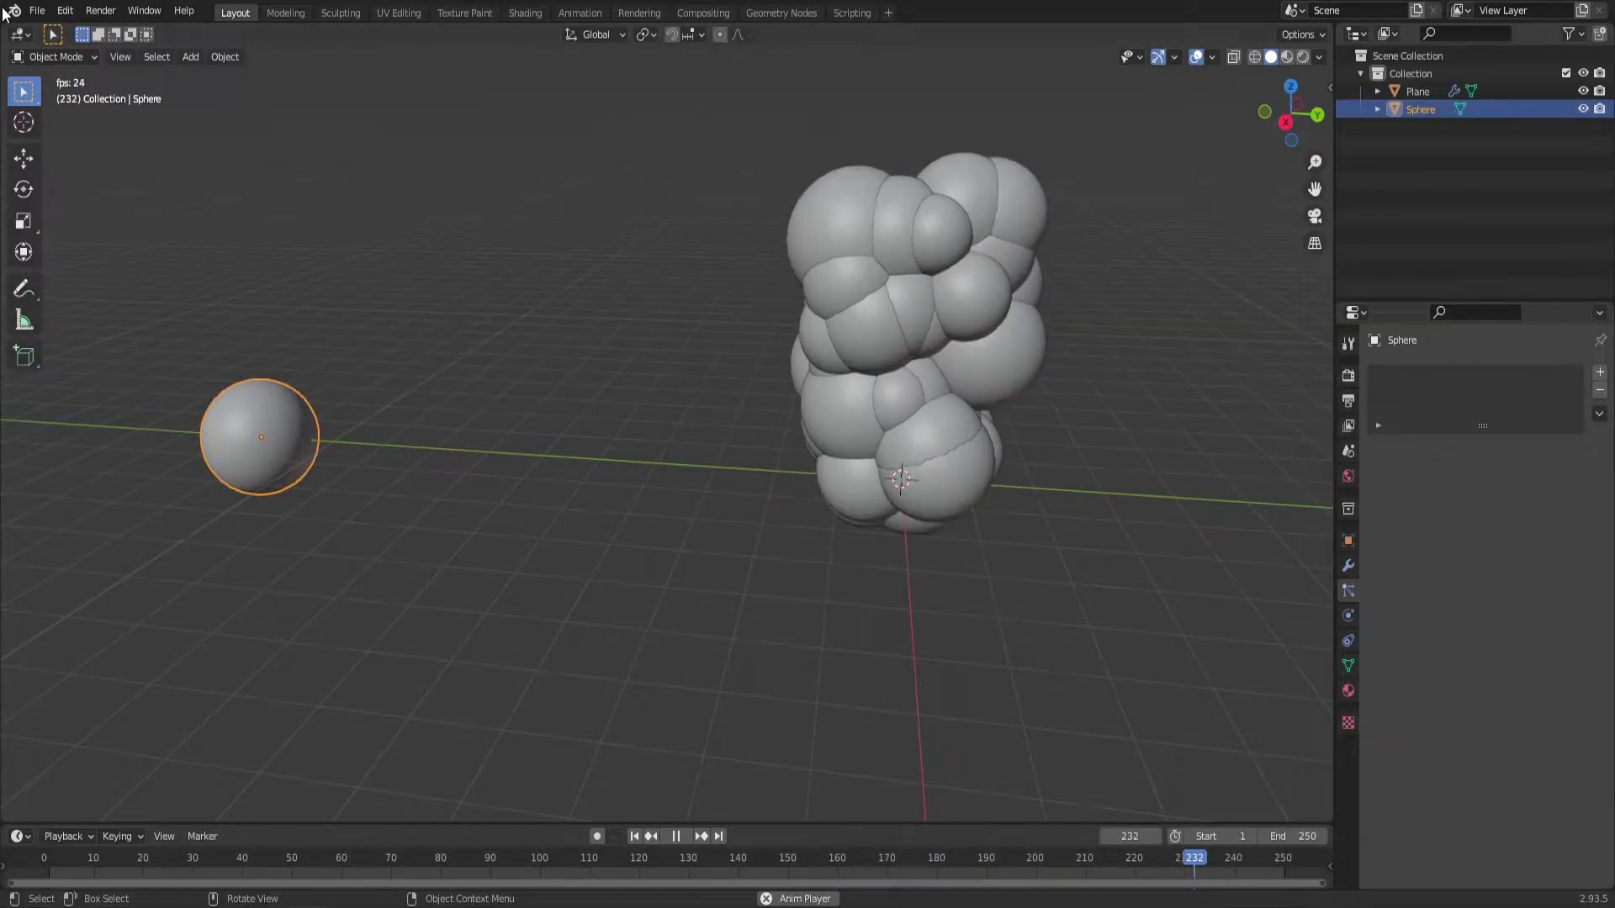
{"action": "left_click_drag", "start_coordinate": [3, 27], "coordinate": [856, 81]}
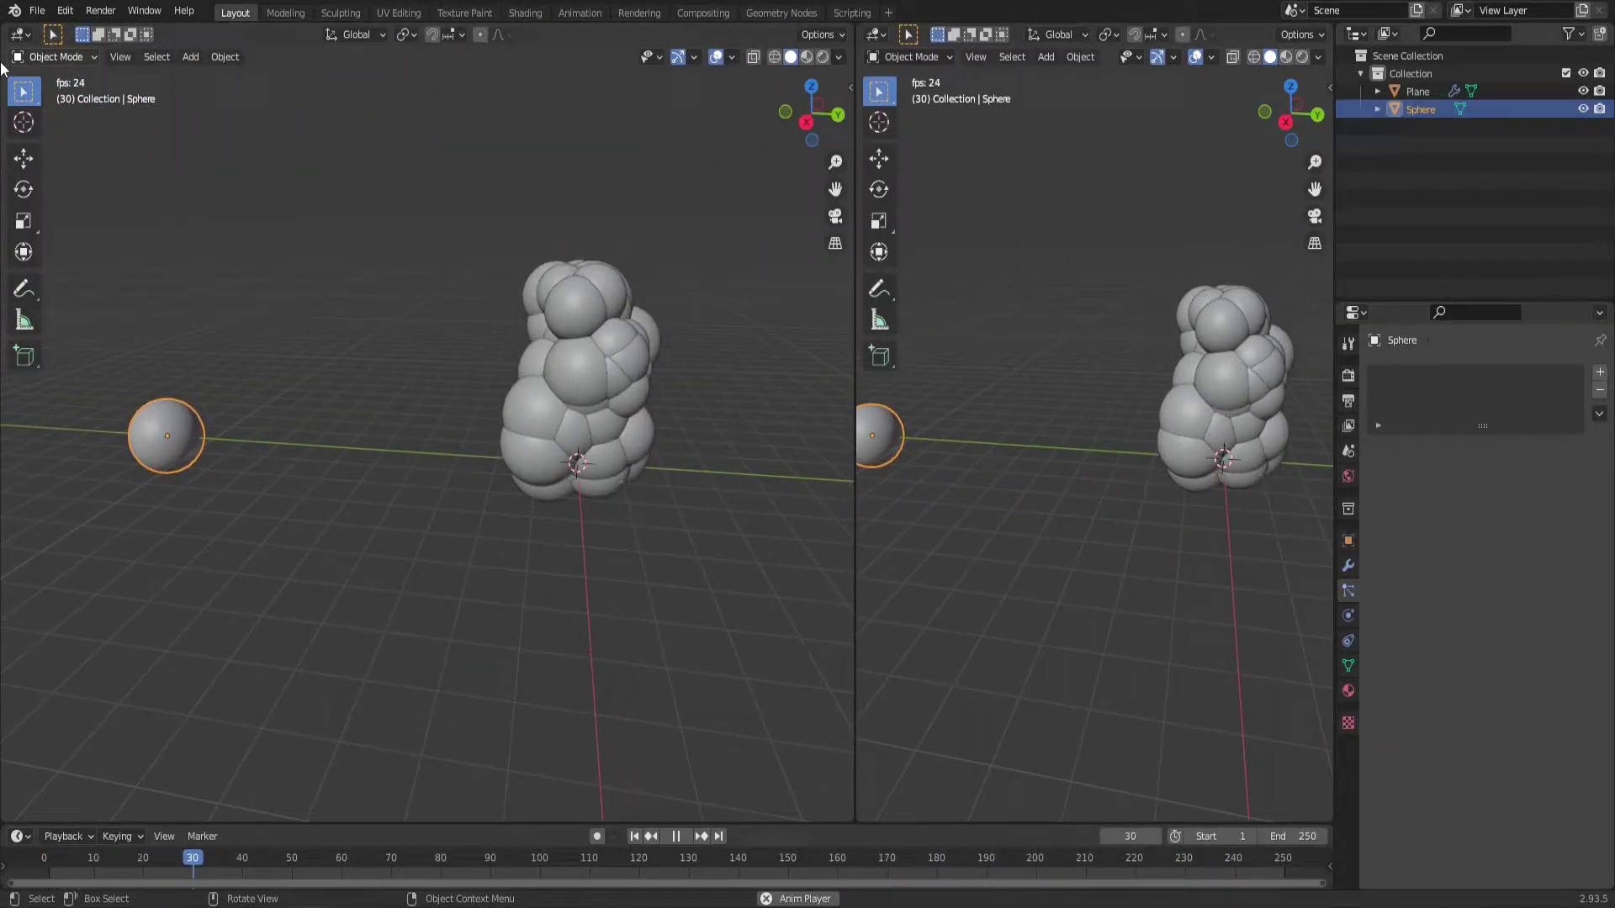
{"action": "left_click", "coordinate": [20, 33]}
{"action": "left_click", "coordinate": [60, 198]}
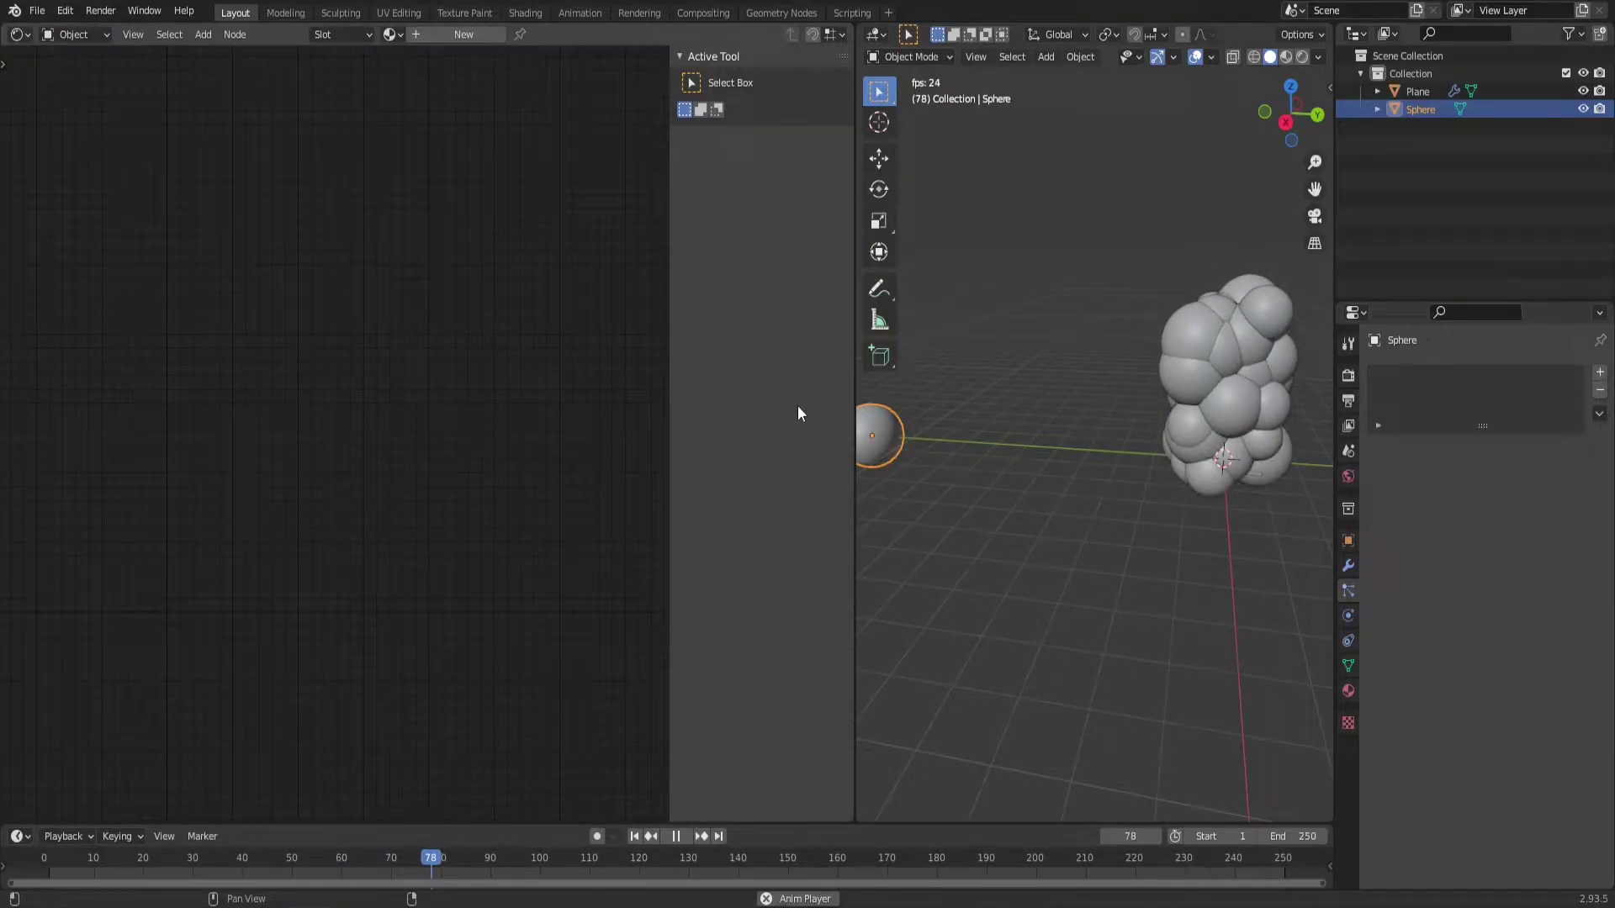
{"action": "left_click", "coordinate": [442, 34]}
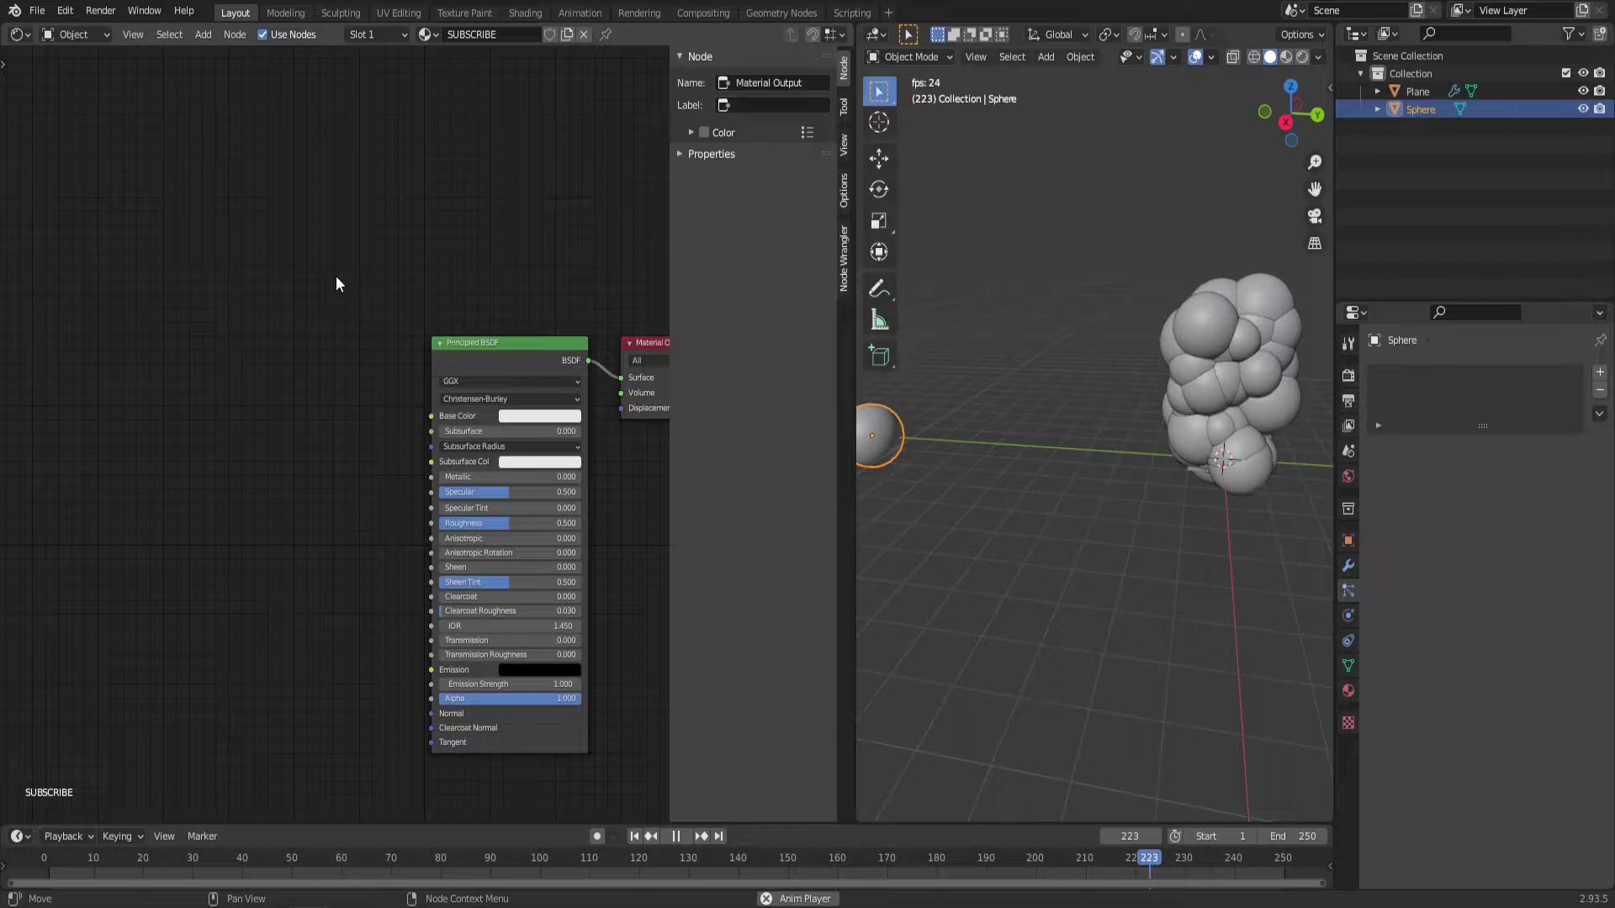
Replace the material's Principled BSDF with an Emission node and a Transparent BSDF node.
{"action": "middle_click_drag", "start_coordinate": [456, 334], "coordinate": [335, 296]}
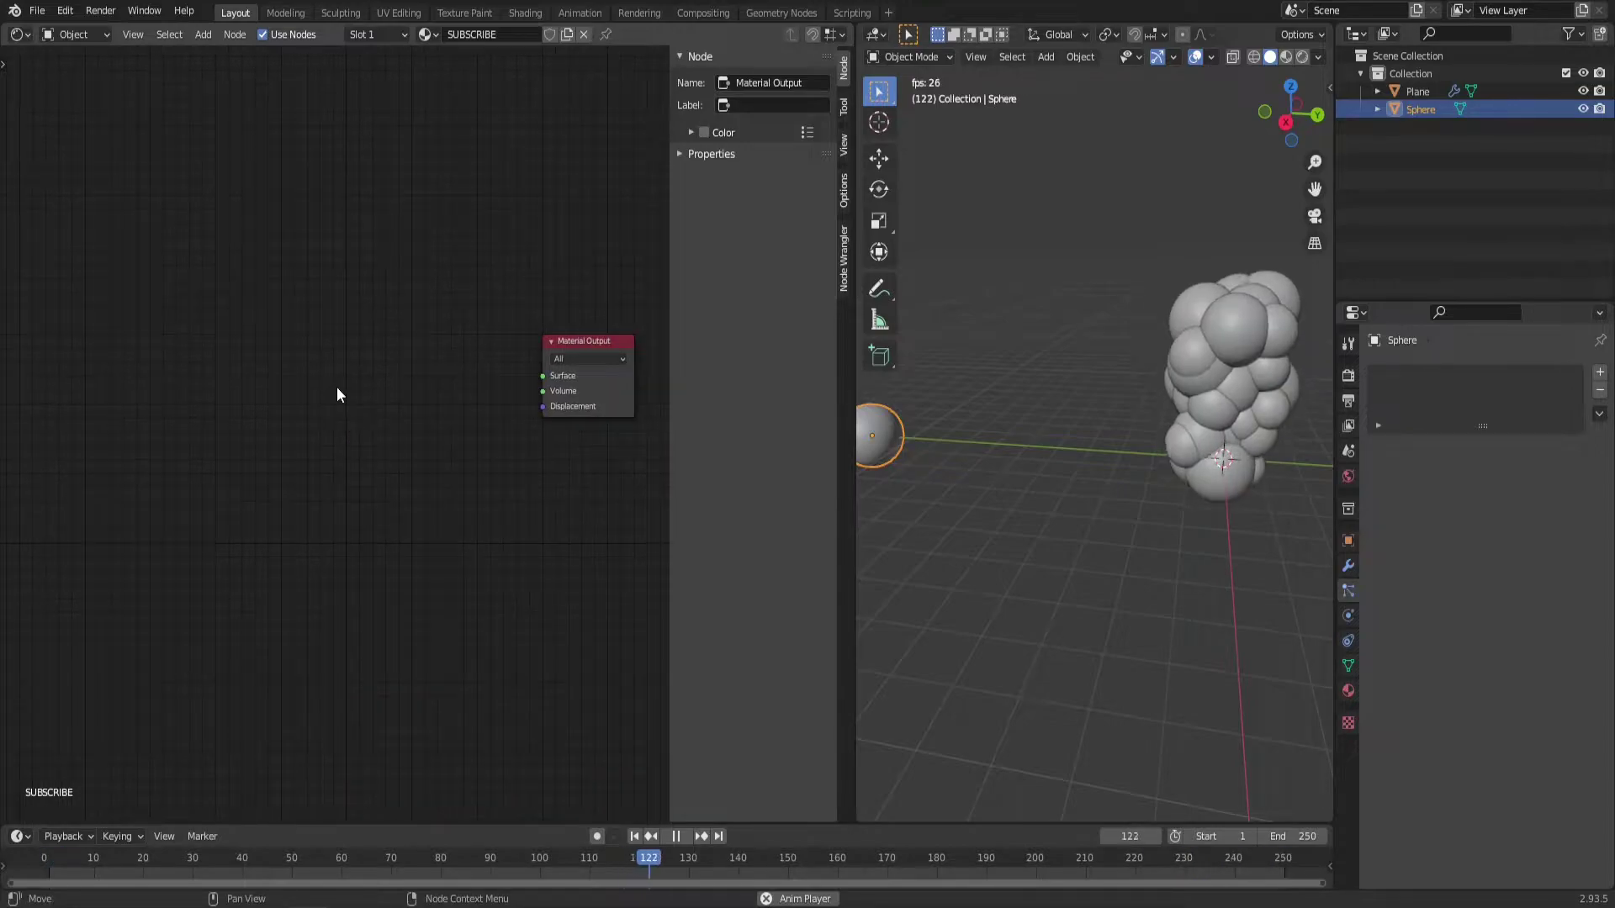
{"action": "key", "text": "F3"}
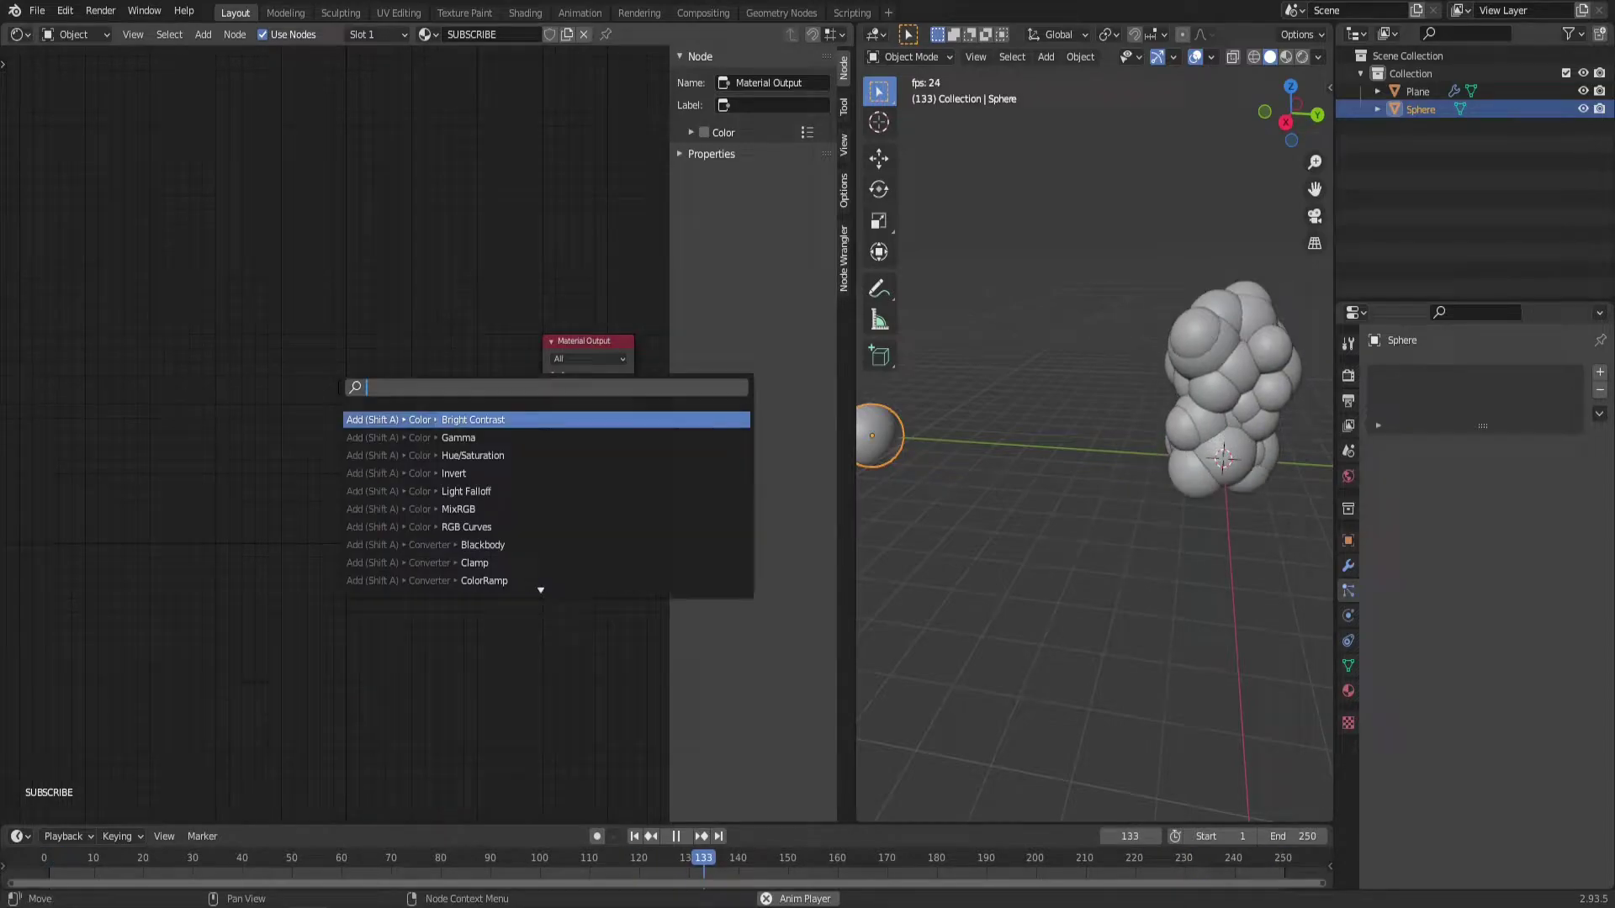
{"action": "key", "text": "Return"}
{"action": "left_click", "coordinate": [392, 314]}
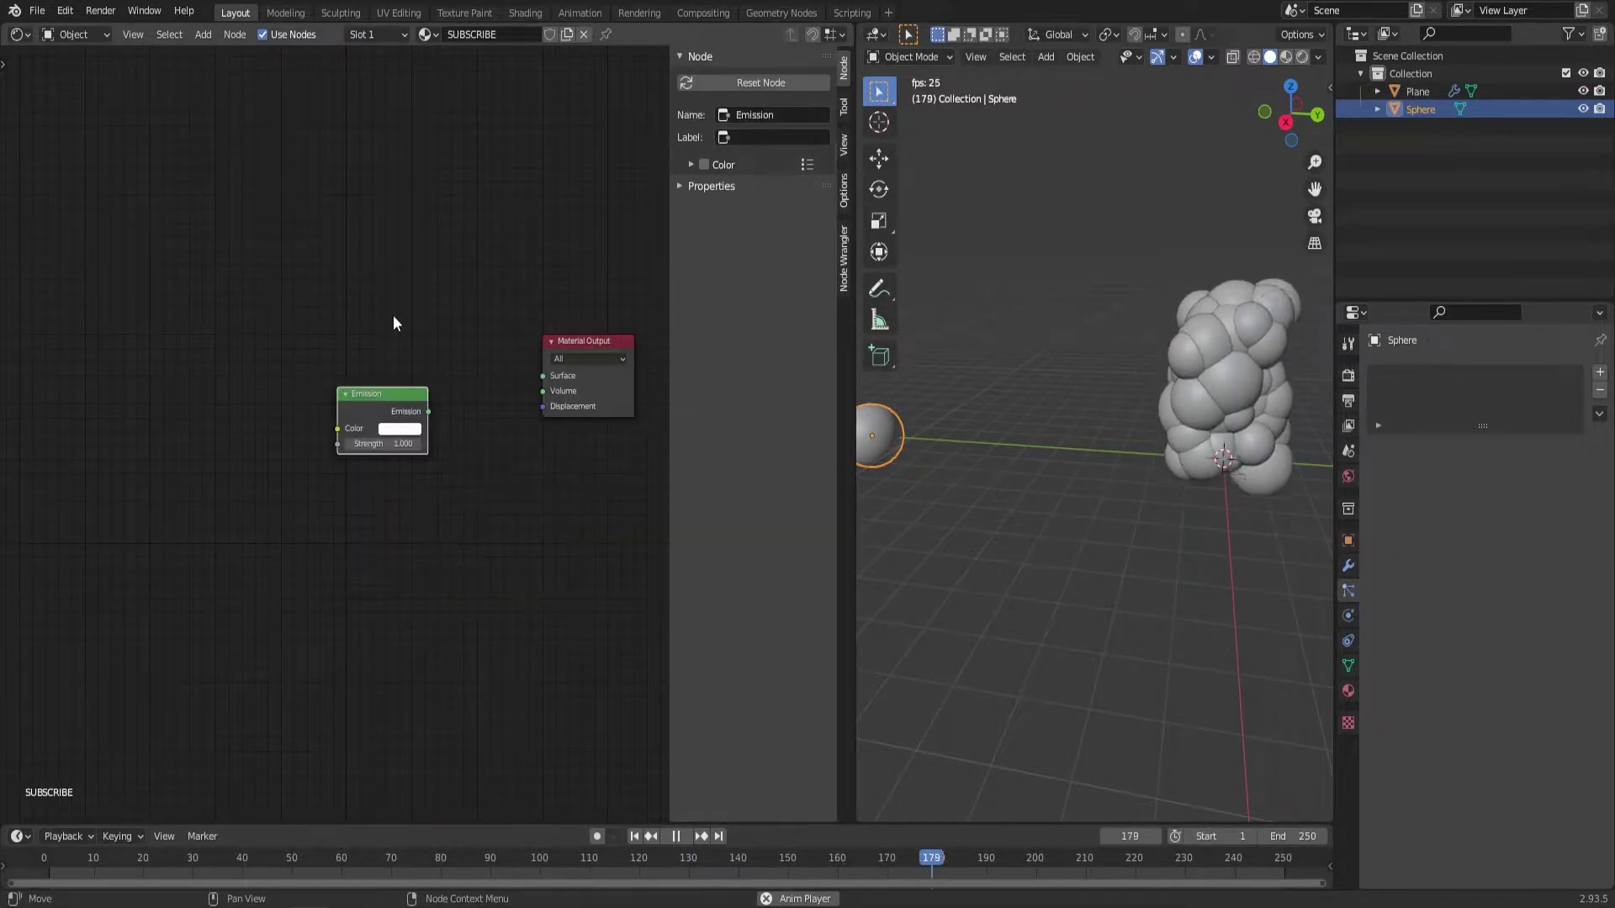
{"action": "key", "text": "F3"}
{"action": "type", "text": "tra"}
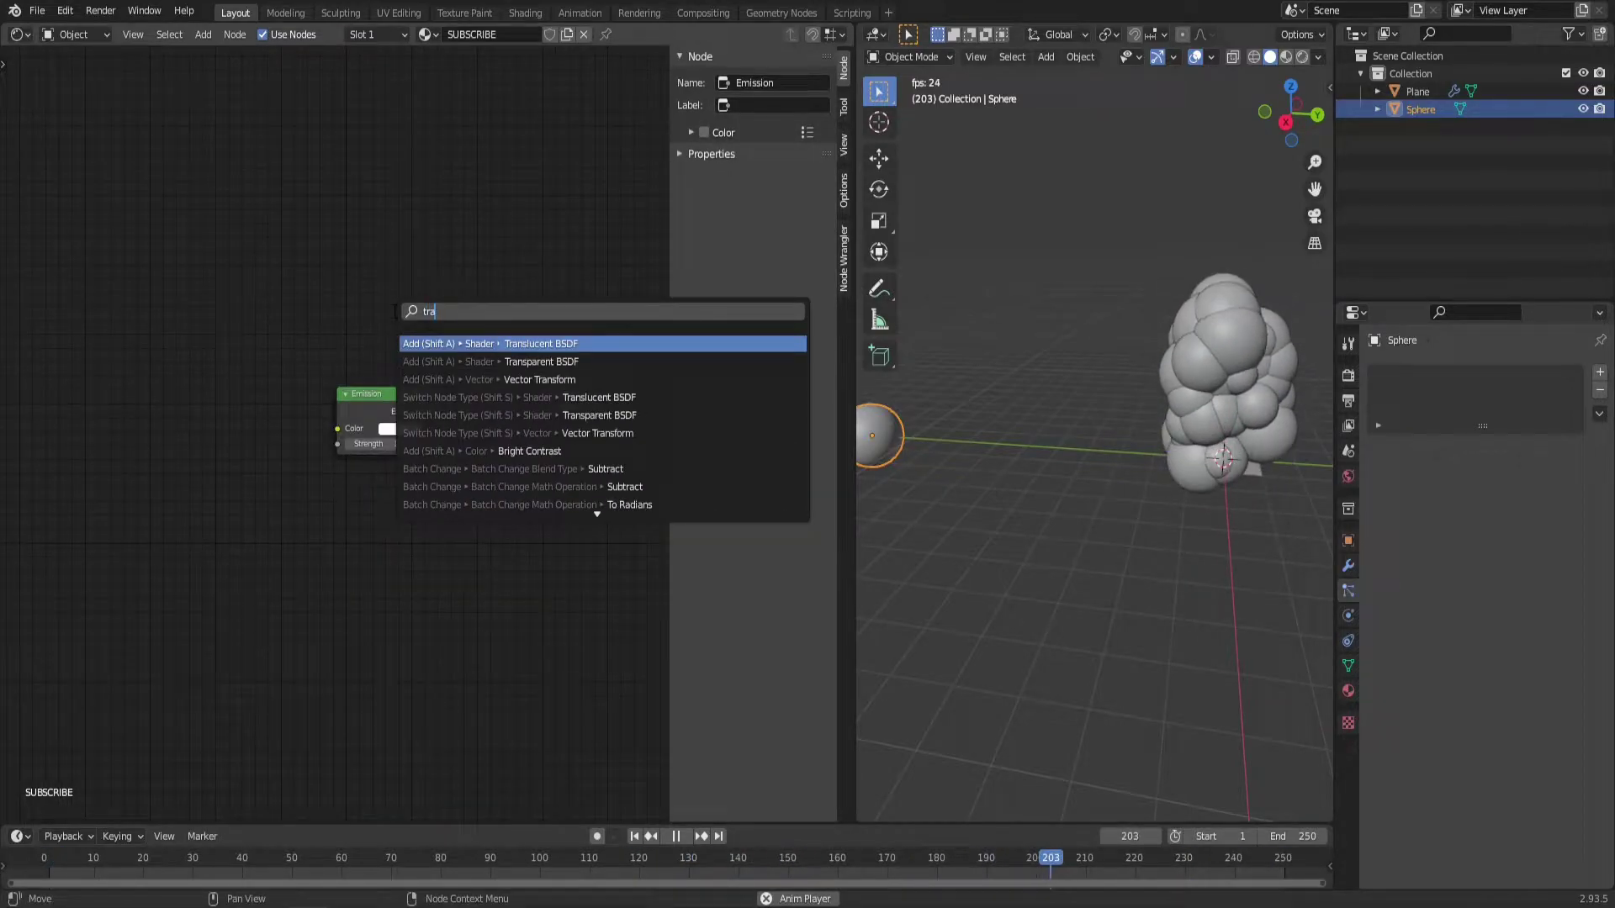
{"action": "type", "text": "snp"}
{"action": "key", "text": "Return"}
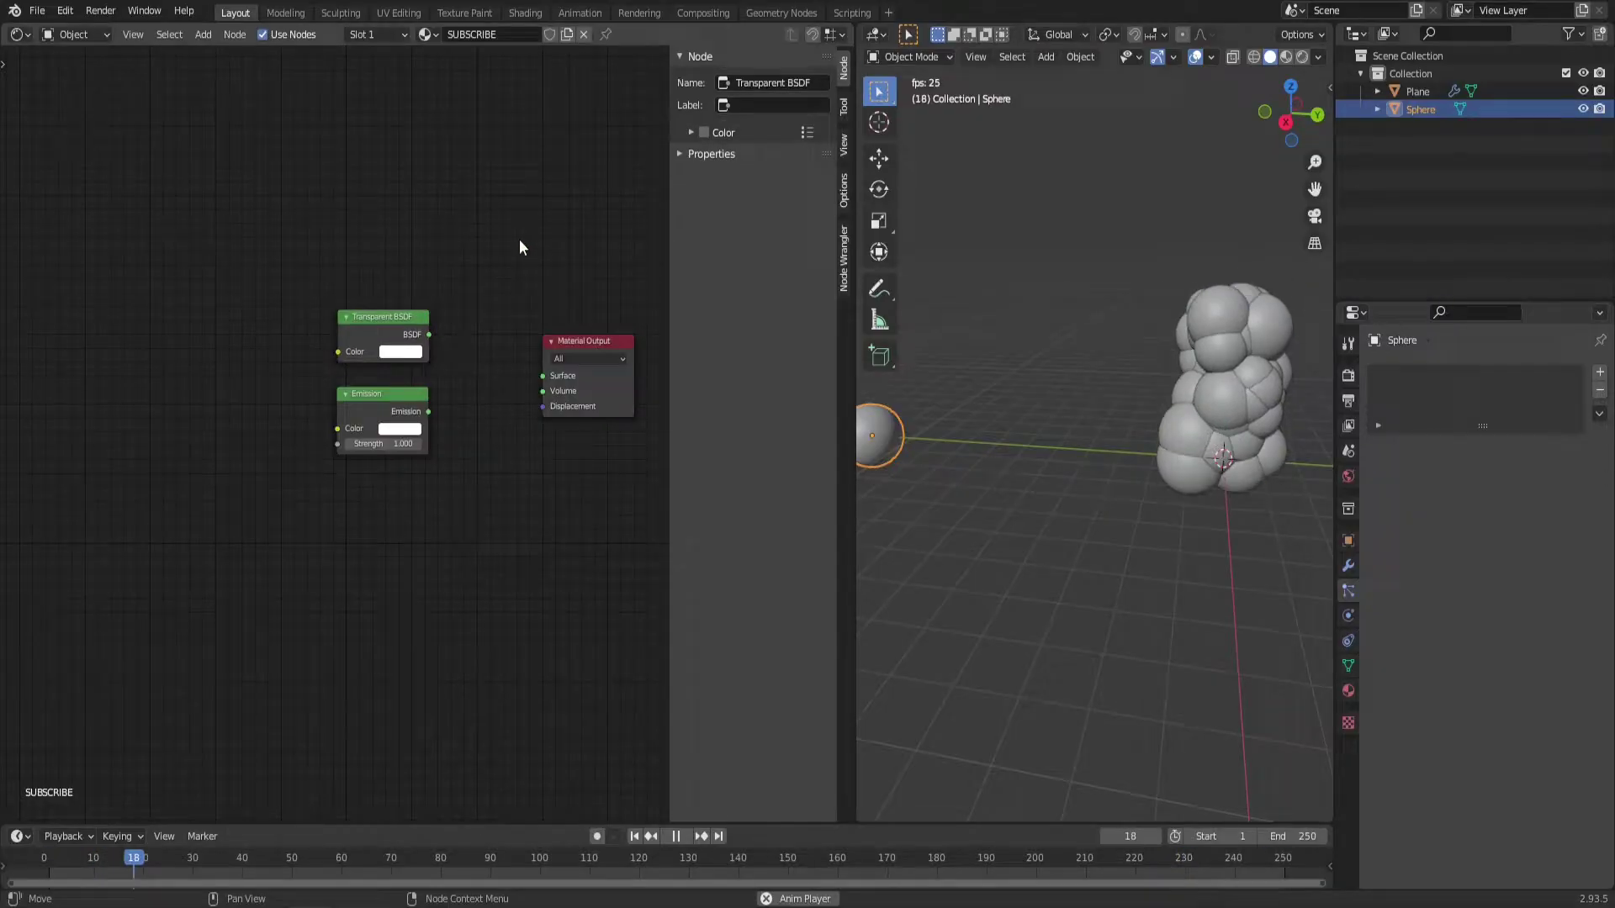
Add a Mix Shader with Transparent BSDF in its first shader input and Emission in its second, and align the nodes.
{"action": "key", "text": "F3"}
{"action": "type", "text": "mix shad"}
{"action": "key", "text": "Return"}
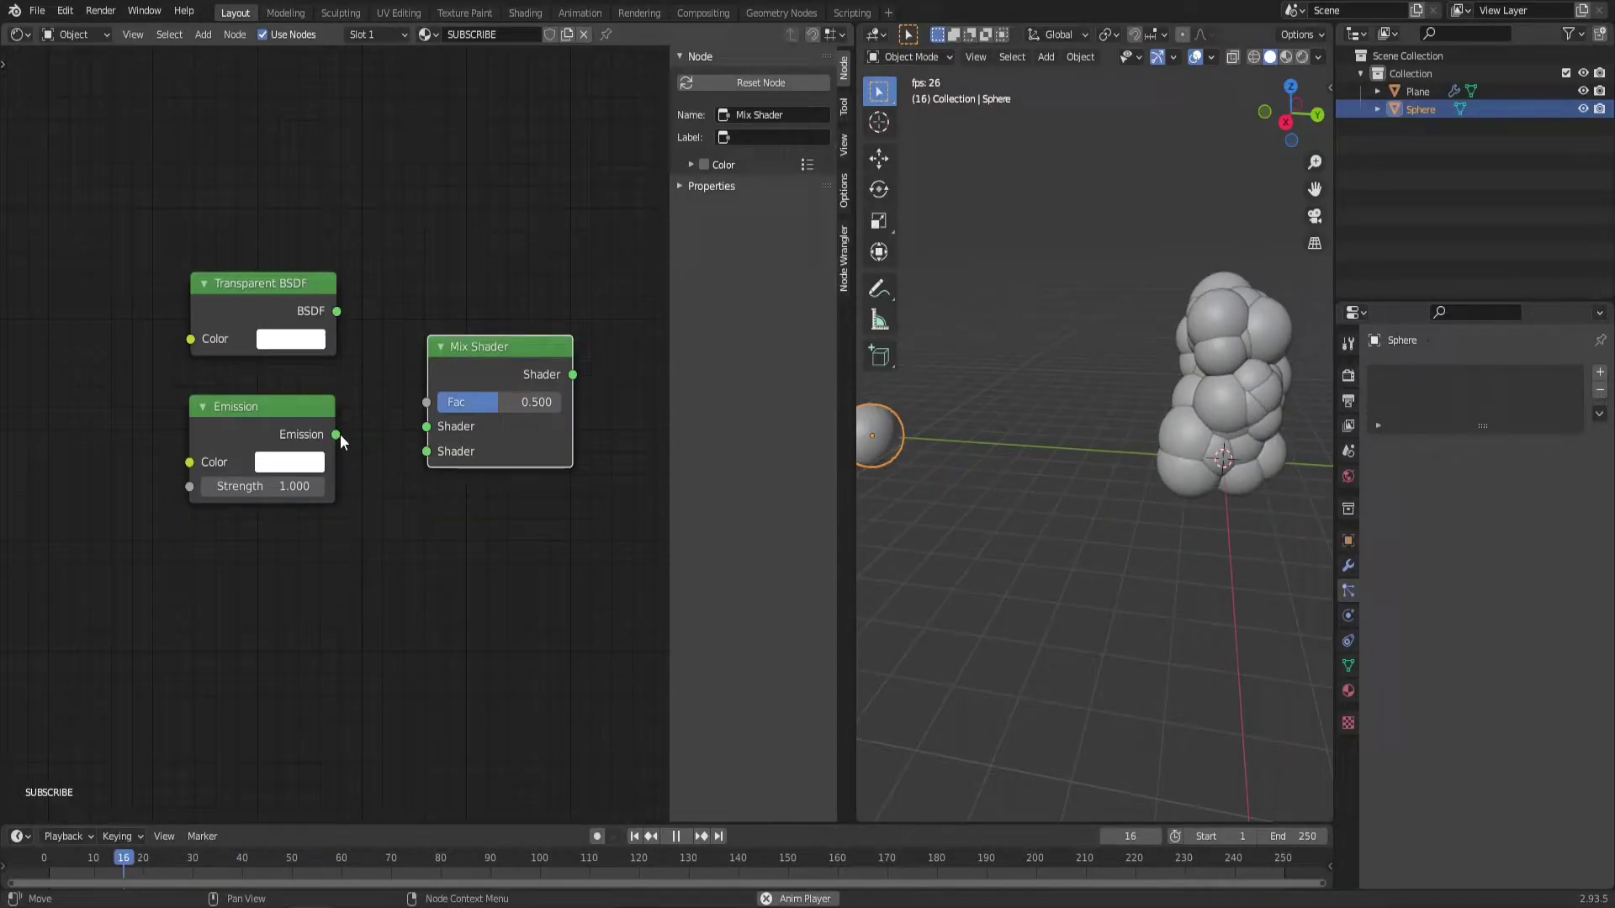
{"action": "left_click_drag", "start_coordinate": [337, 434], "coordinate": [430, 452]}
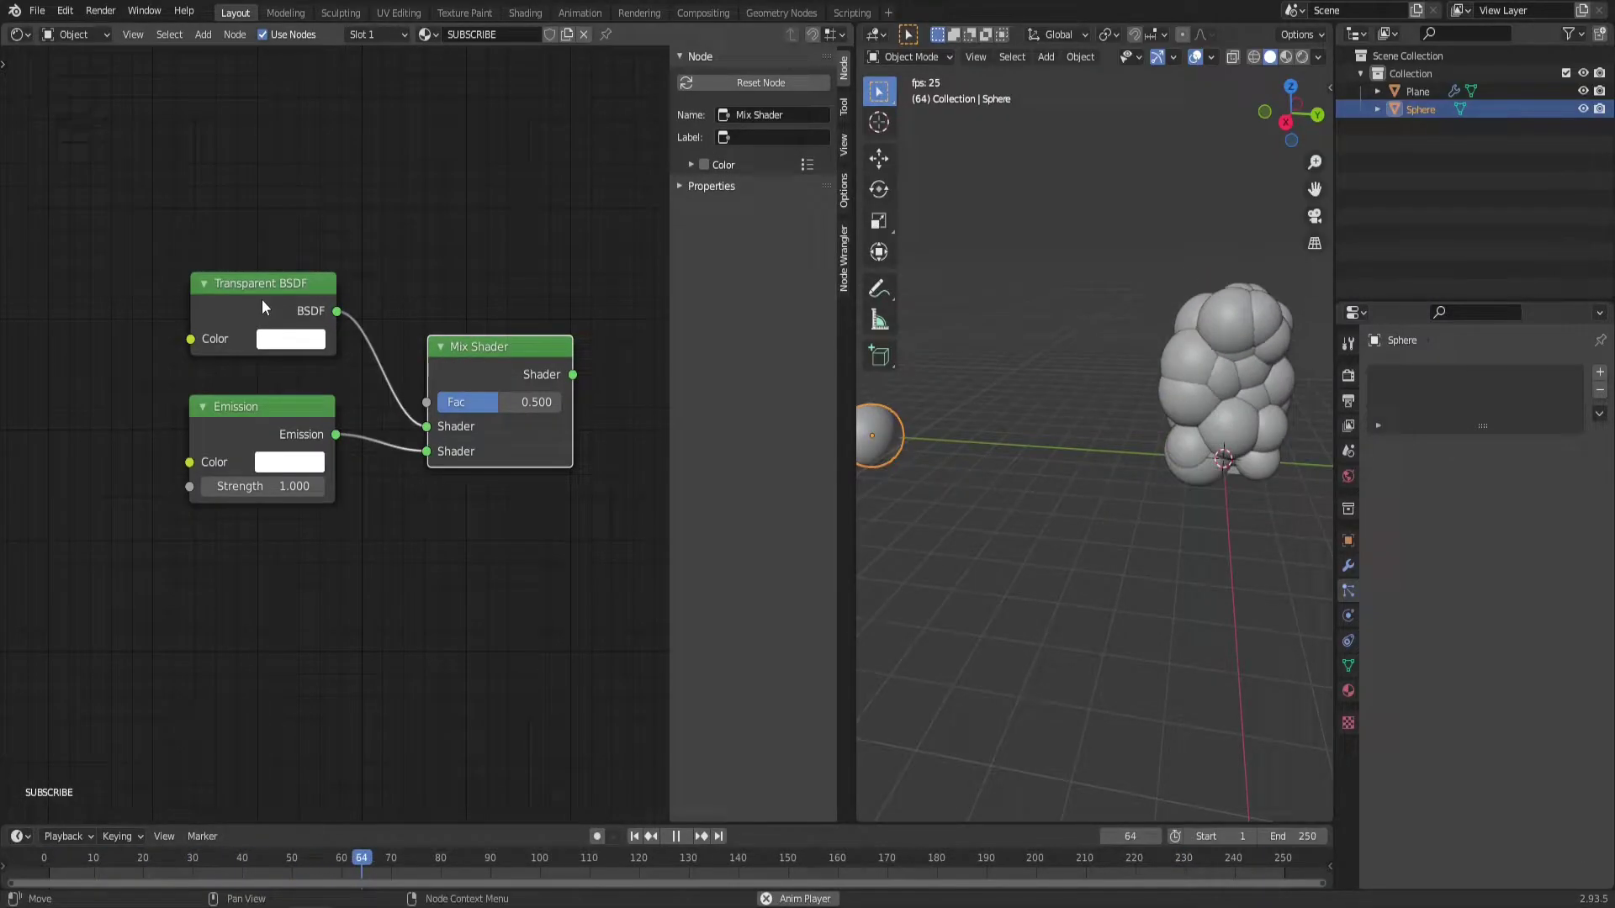
{"action": "left_click_drag", "start_coordinate": [112, 199], "coordinate": [291, 535]}
{"action": "left_click_drag", "start_coordinate": [259, 442], "coordinate": [257, 505]}
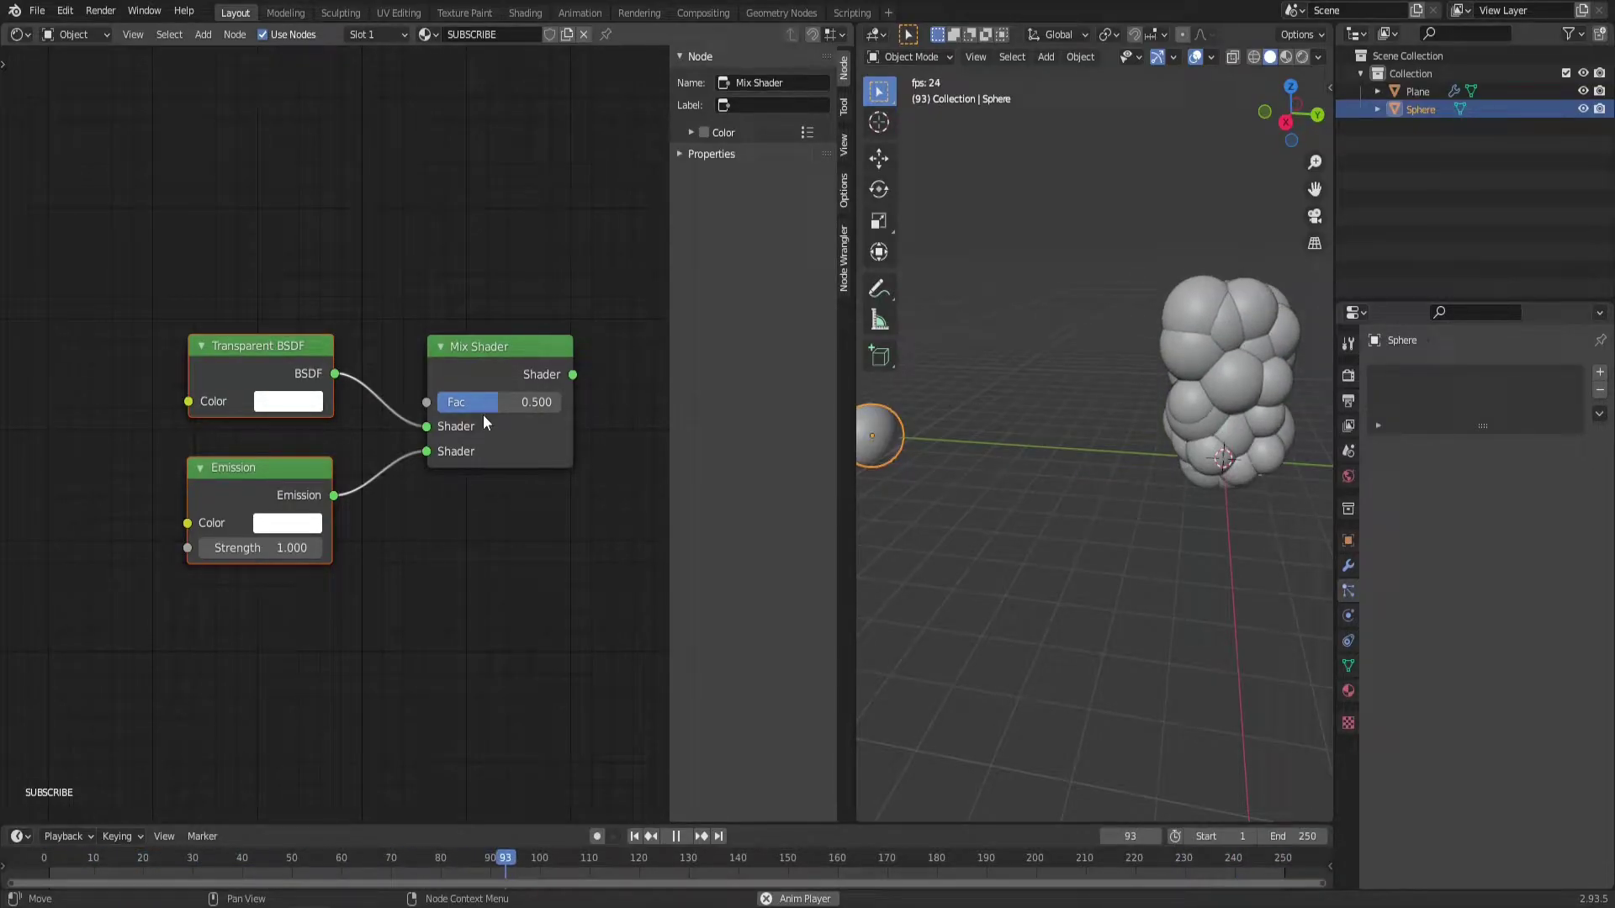
Add a Noise Texture node to the sphere's material with Texture Coordinate and Mapping nodes feeding its vector.
{"action": "scroll", "coordinate": [136, 441], "scroll_direction": "down", "scroll_amount": 2}
{"action": "middle_click_drag", "start_coordinate": [136, 441], "coordinate": [313, 432]}
{"action": "key", "text": "F3"}
{"action": "type", "text": "noise"}
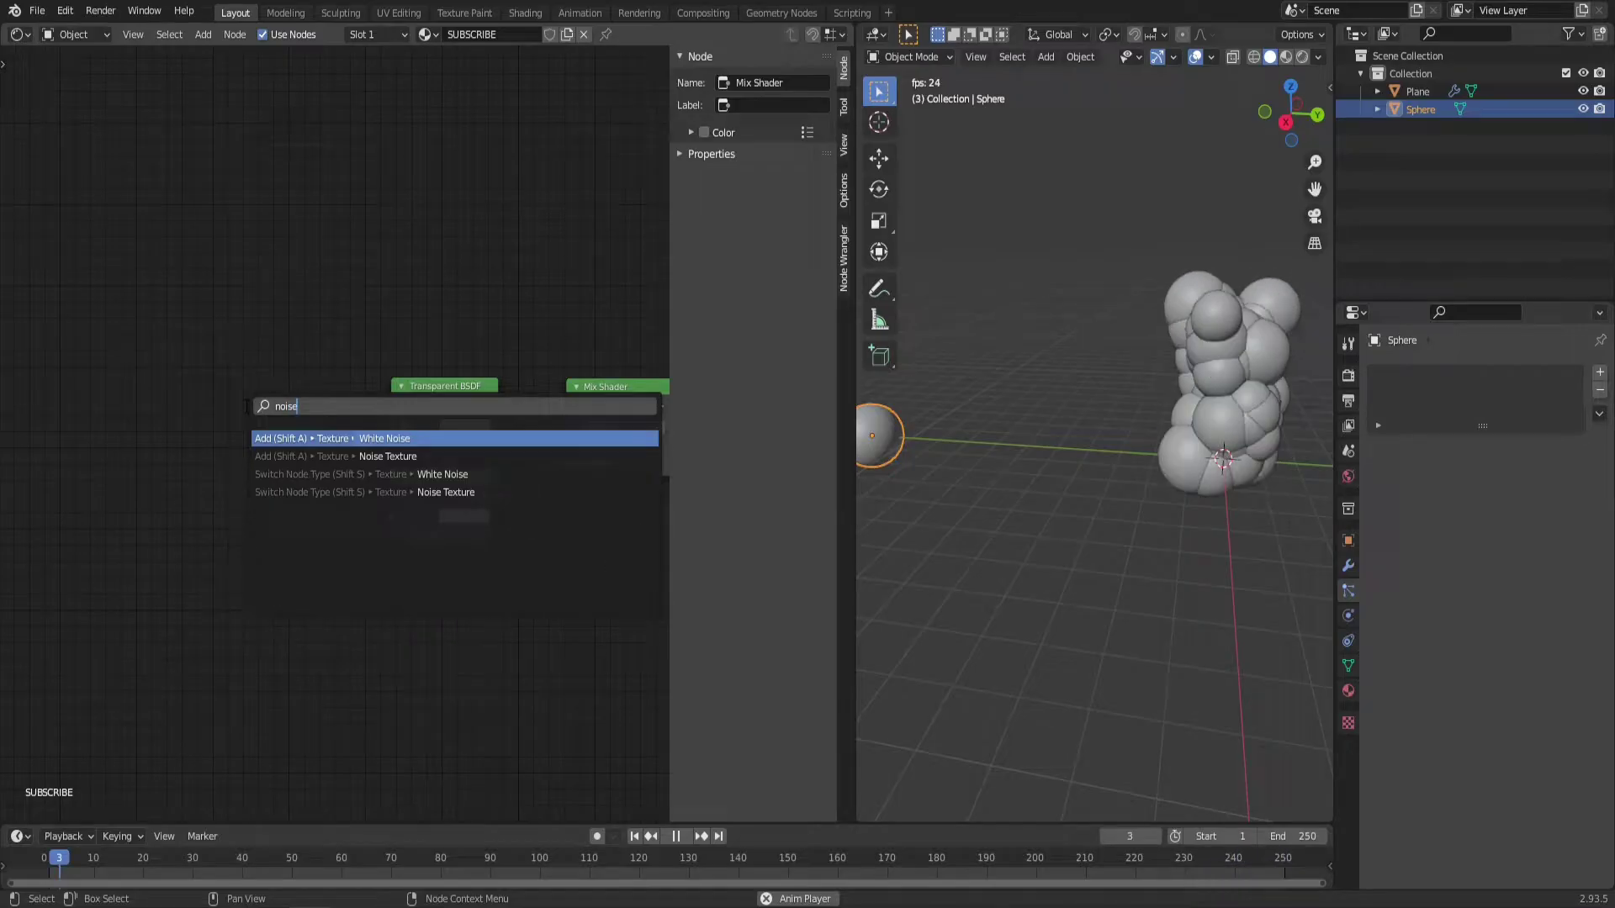
{"action": "key", "text": "Down"}
{"action": "key", "text": "Return"}
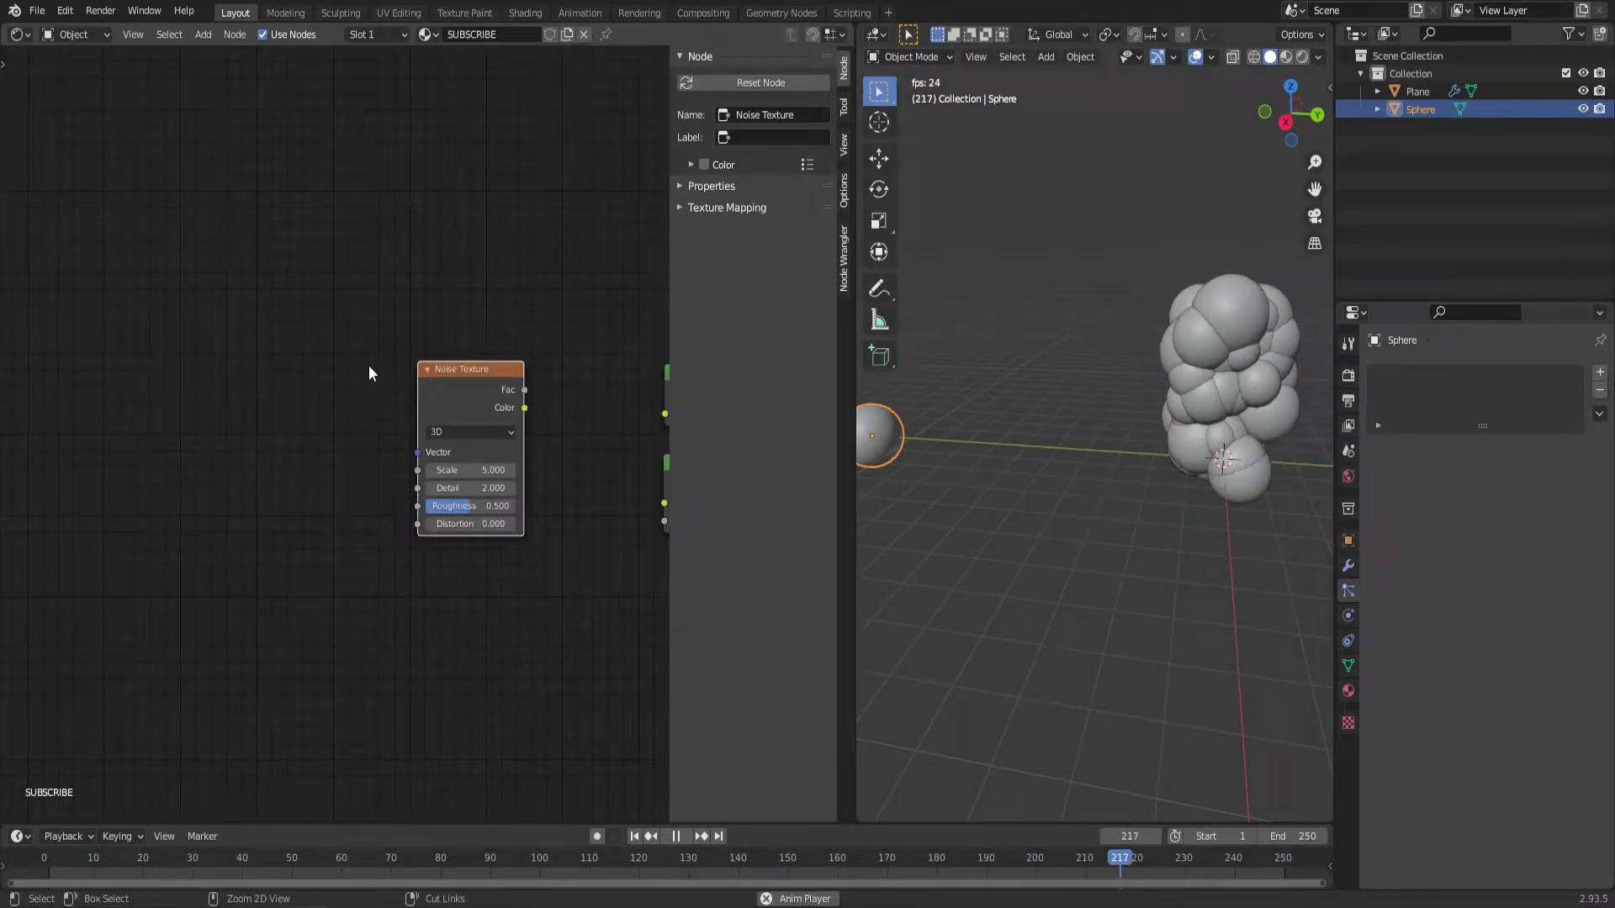
{"action": "key", "text": "ctrl+t"}
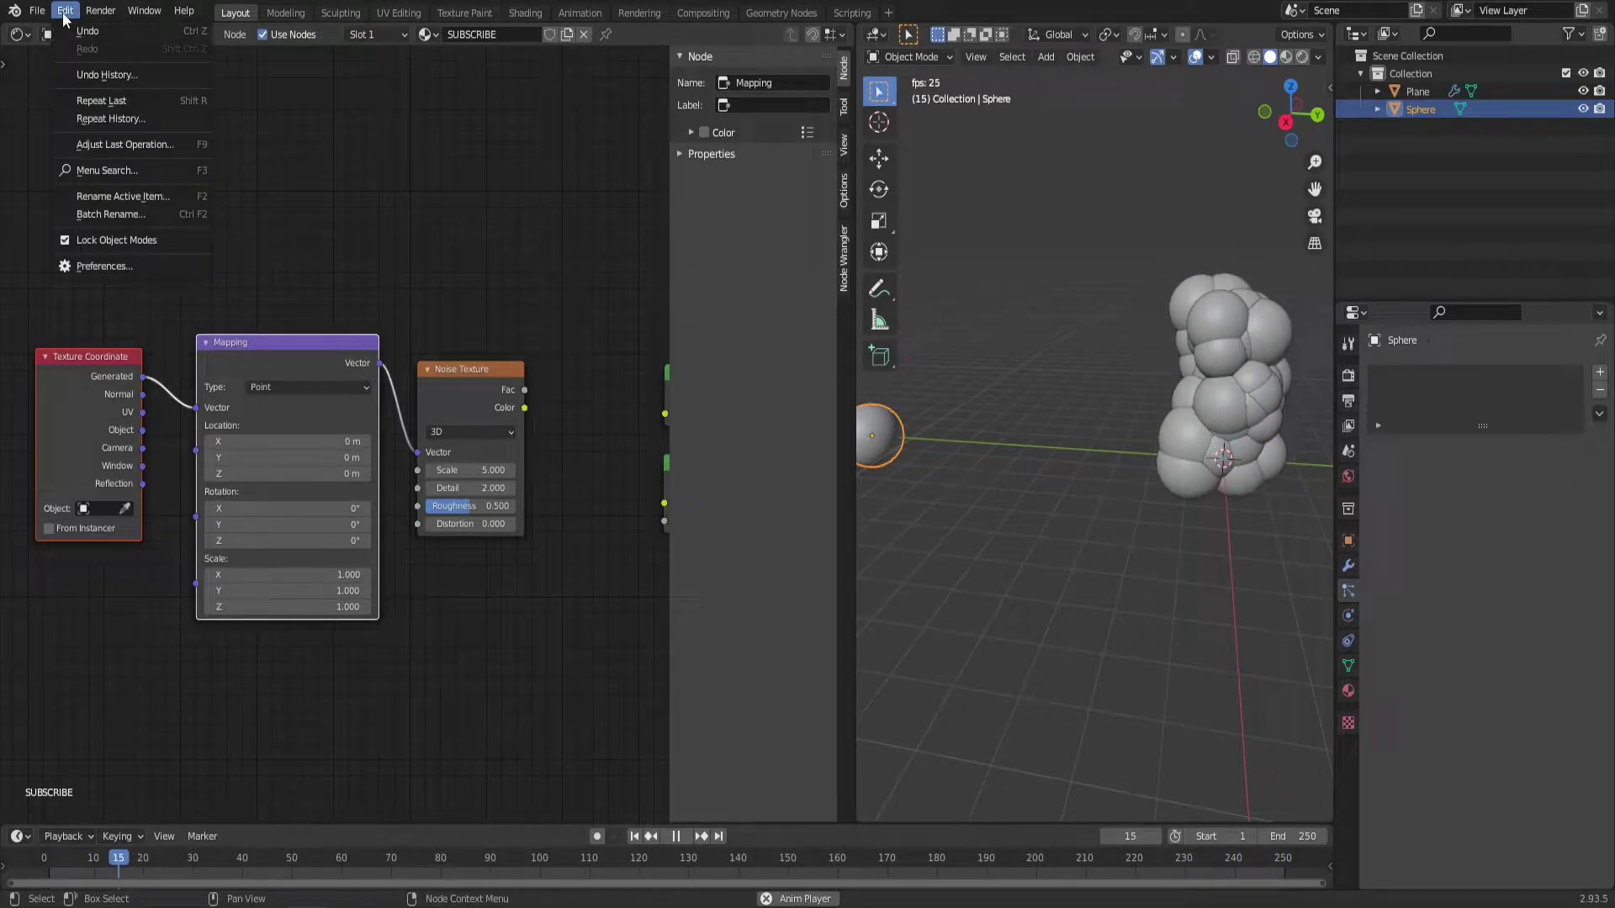
Check in the preferences whether the Node Wrangler add-on is enabled.
{"action": "left_click", "coordinate": [85, 267]}
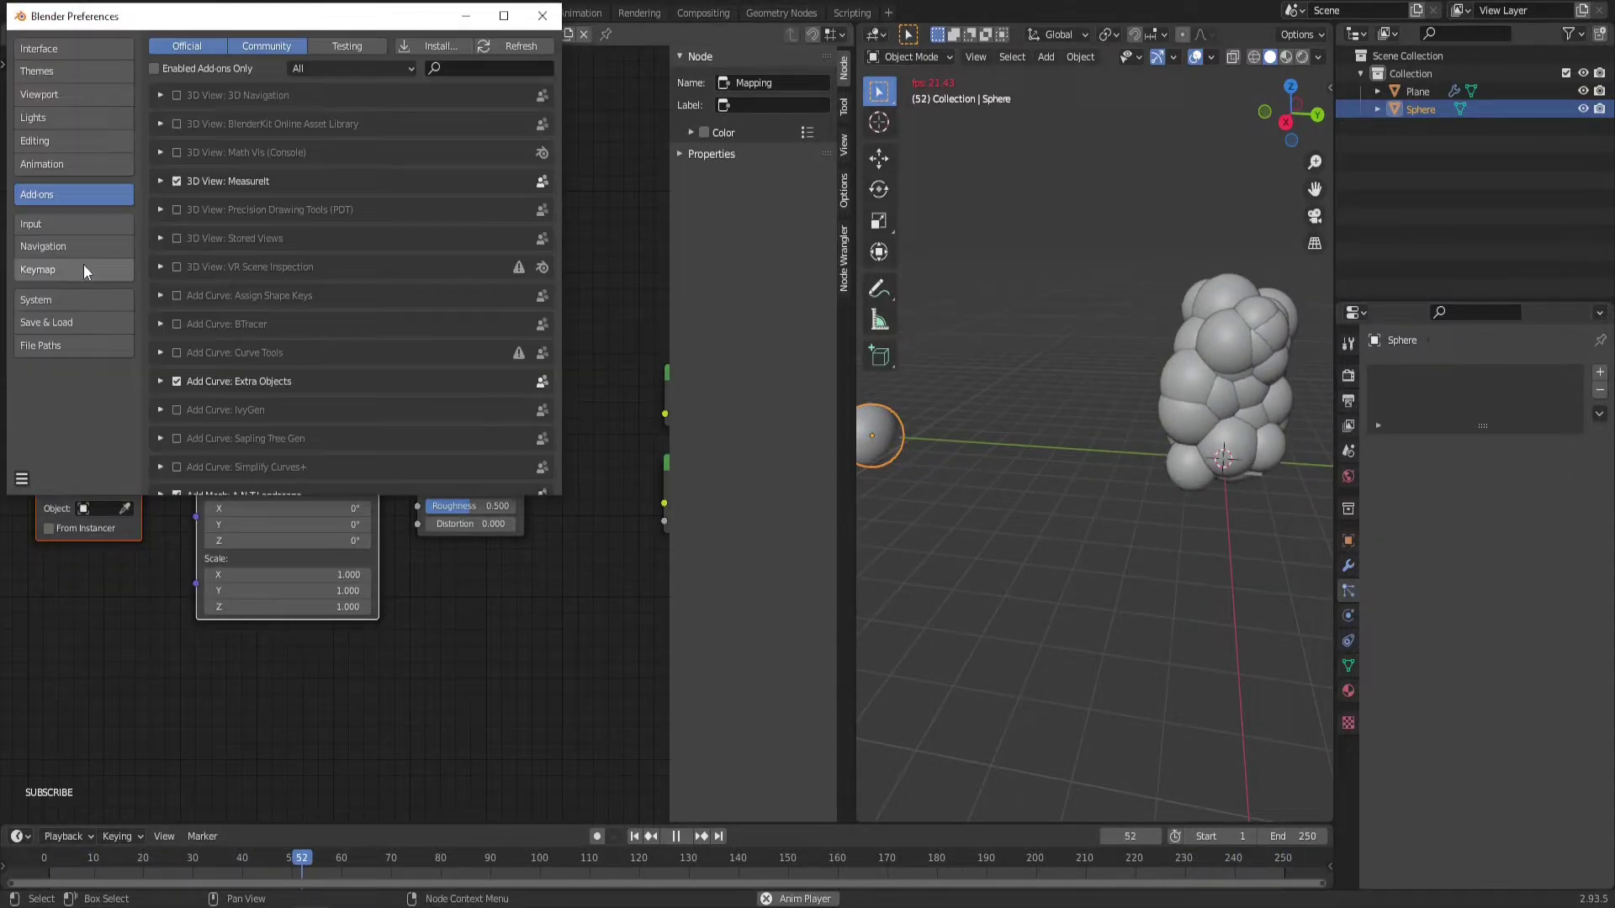
{"action": "left_click", "coordinate": [466, 71]}
{"action": "type", "text": "nod"}
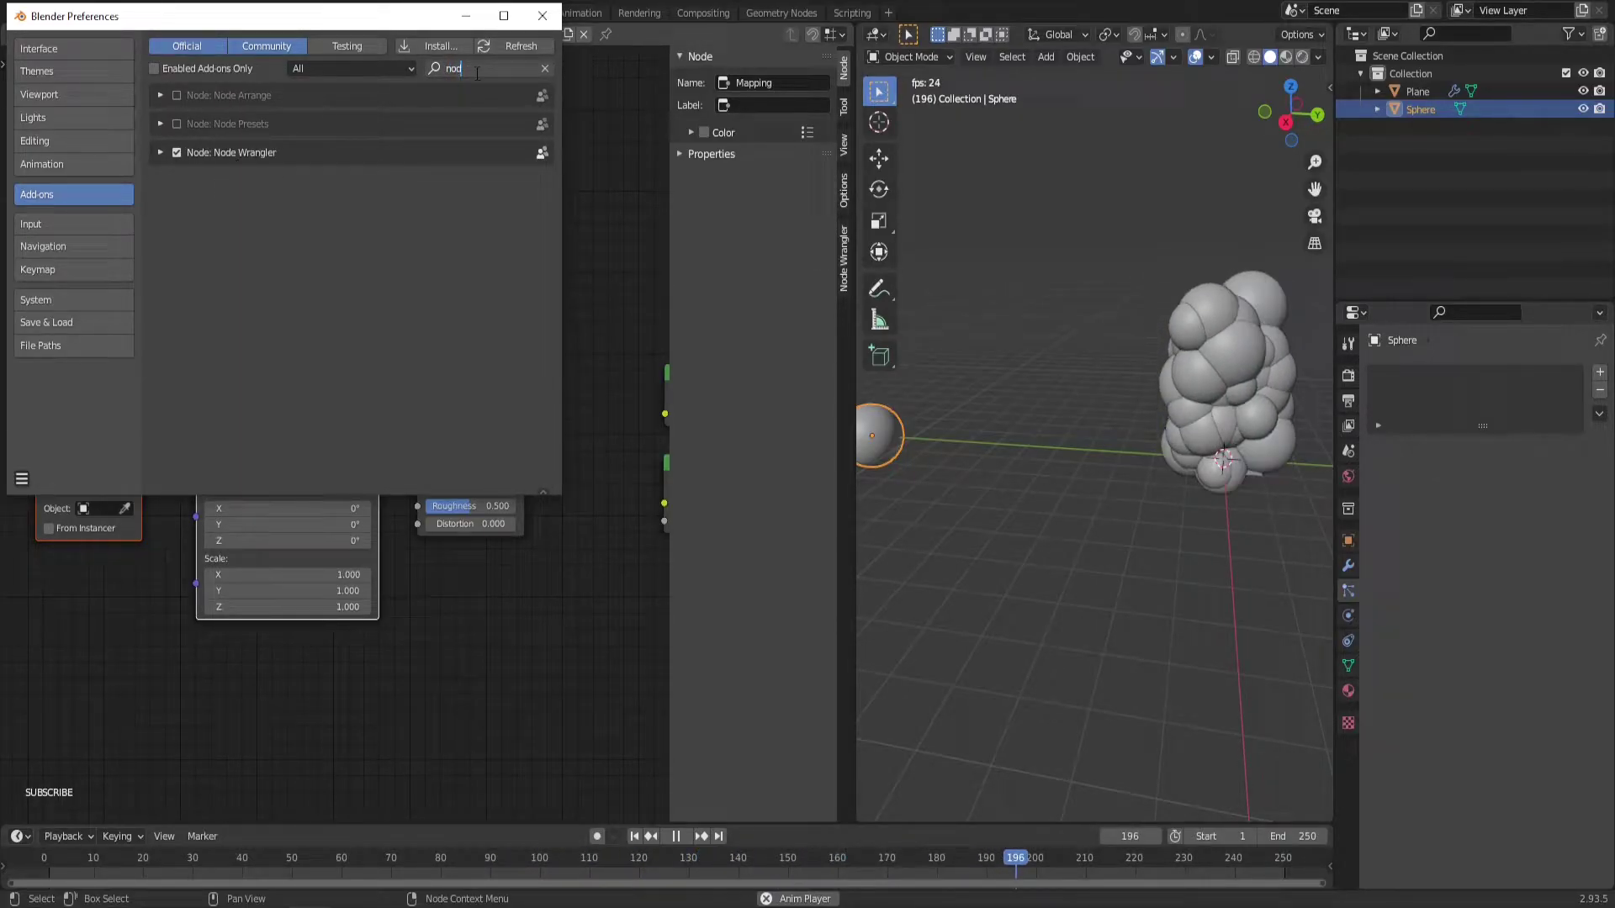
{"action": "left_click", "coordinate": [543, 16]}
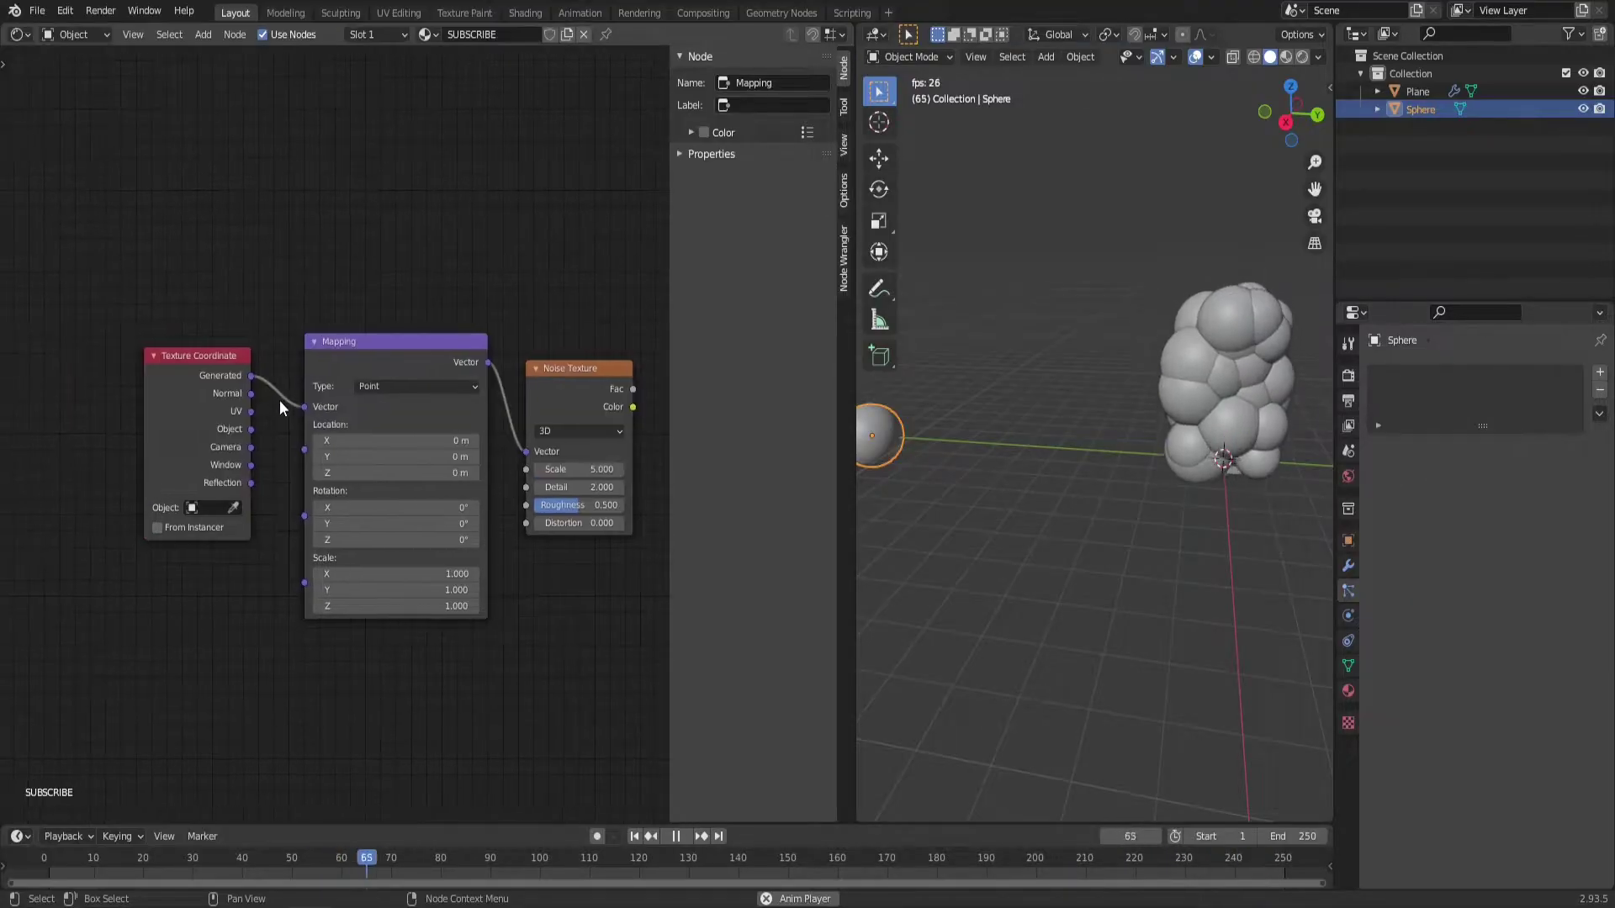
Feed the Mapping vector from Object coordinates and connect a new Value node to the Mapping scale.
{"action": "scroll", "coordinate": [257, 434], "scroll_direction": "up", "scroll_amount": 3}
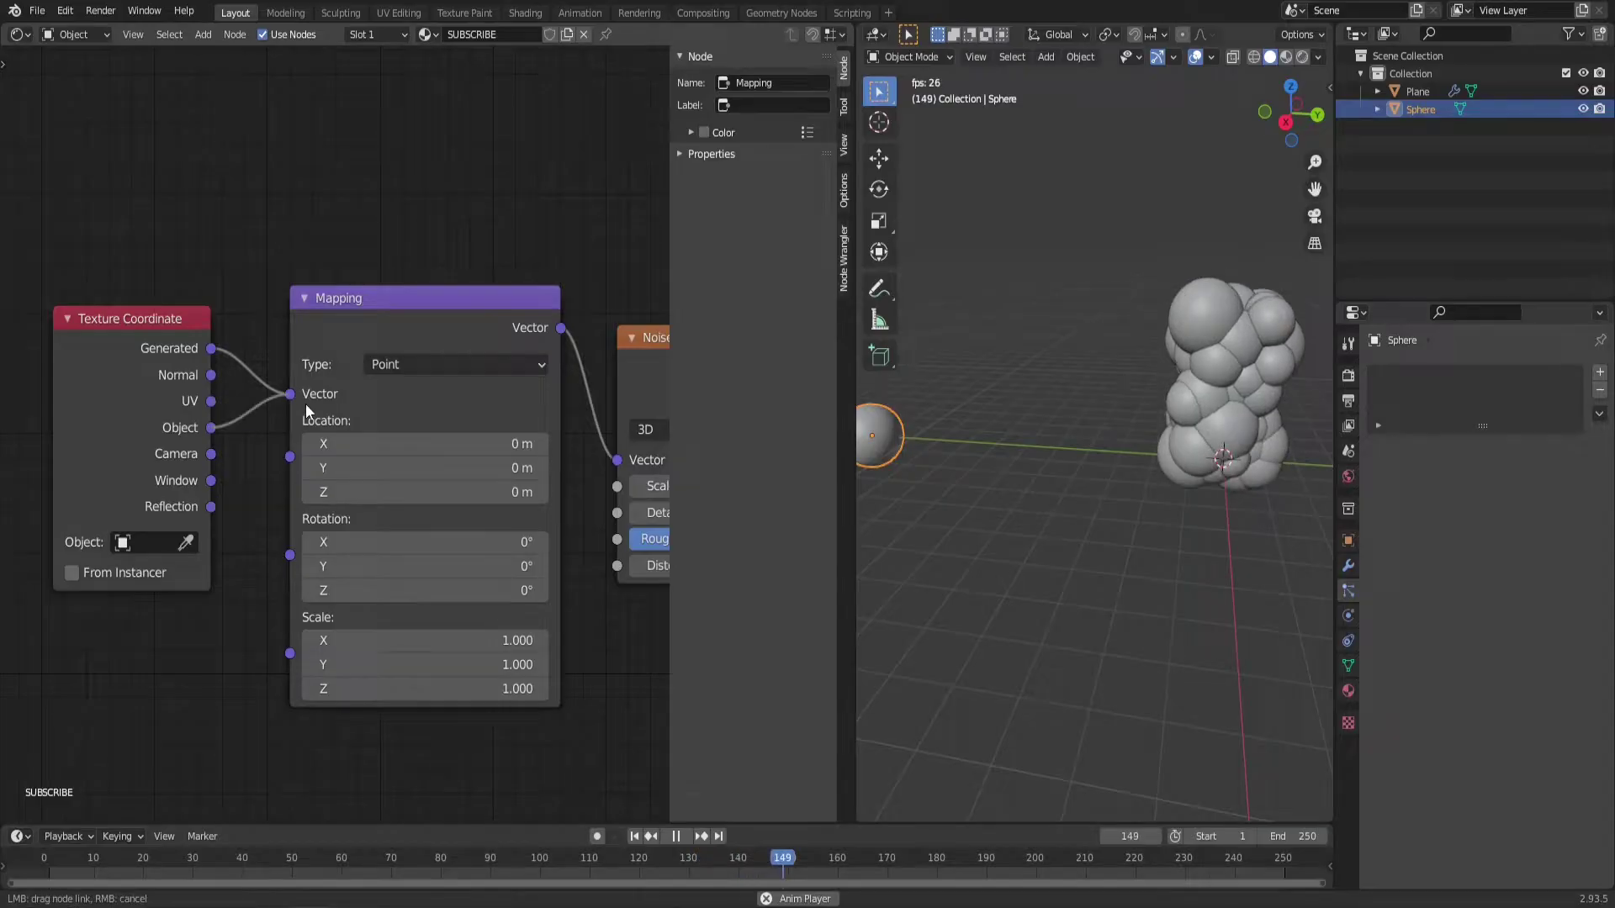
{"action": "middle_click_drag", "start_coordinate": [322, 556], "coordinate": [350, 541]}
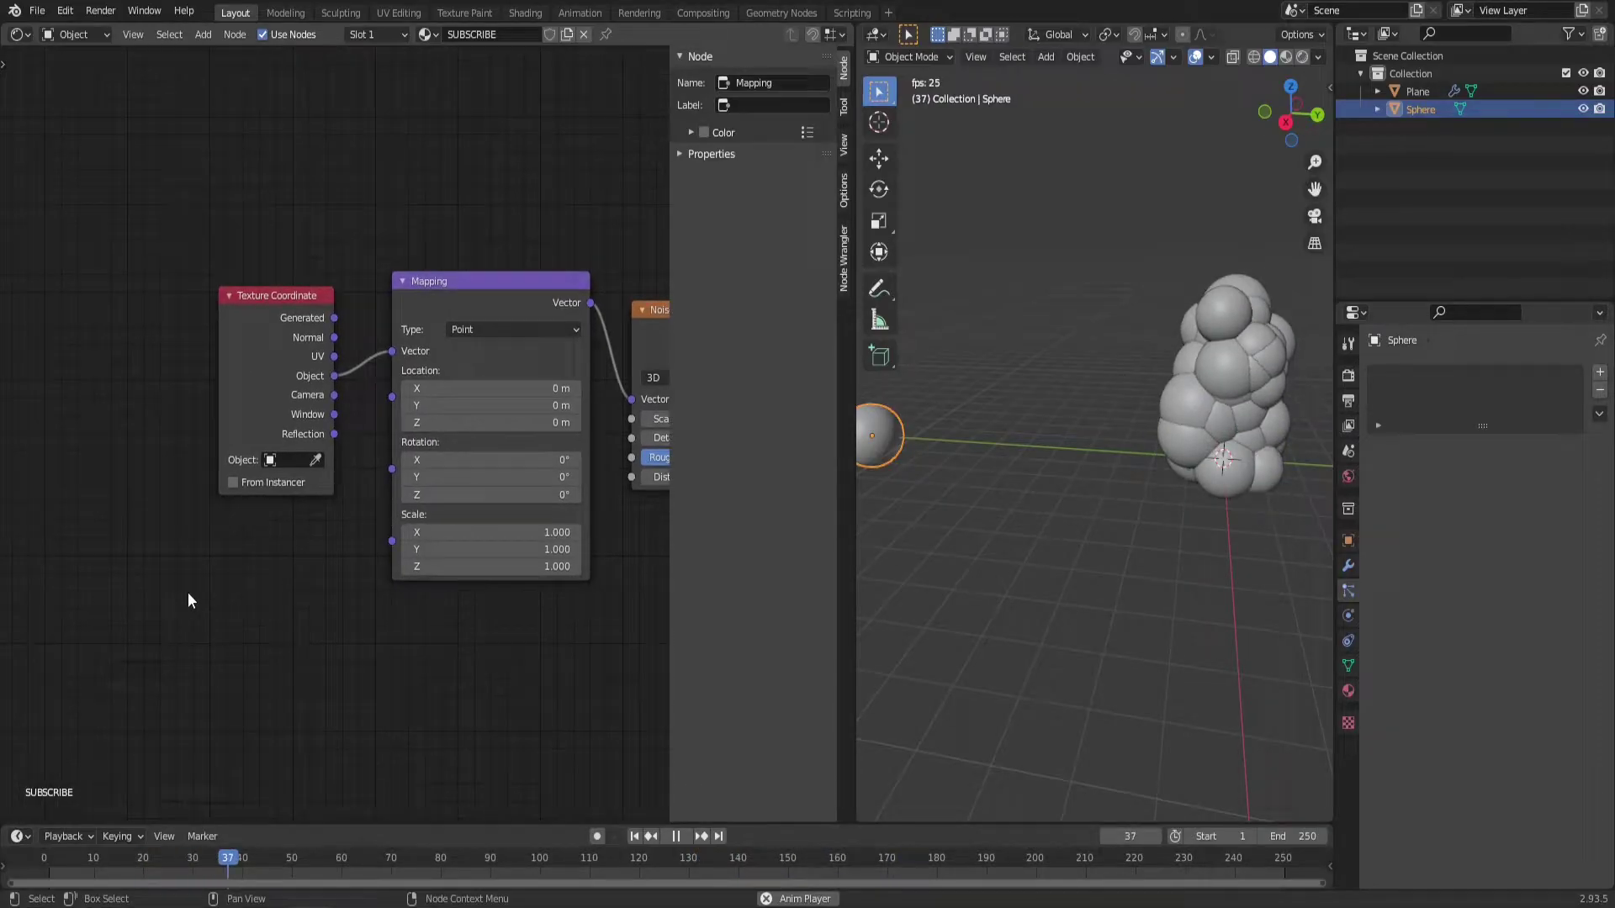
{"action": "key", "text": "shift+a"}
{"action": "type", "text": "value"}
{"action": "key", "text": "Return"}
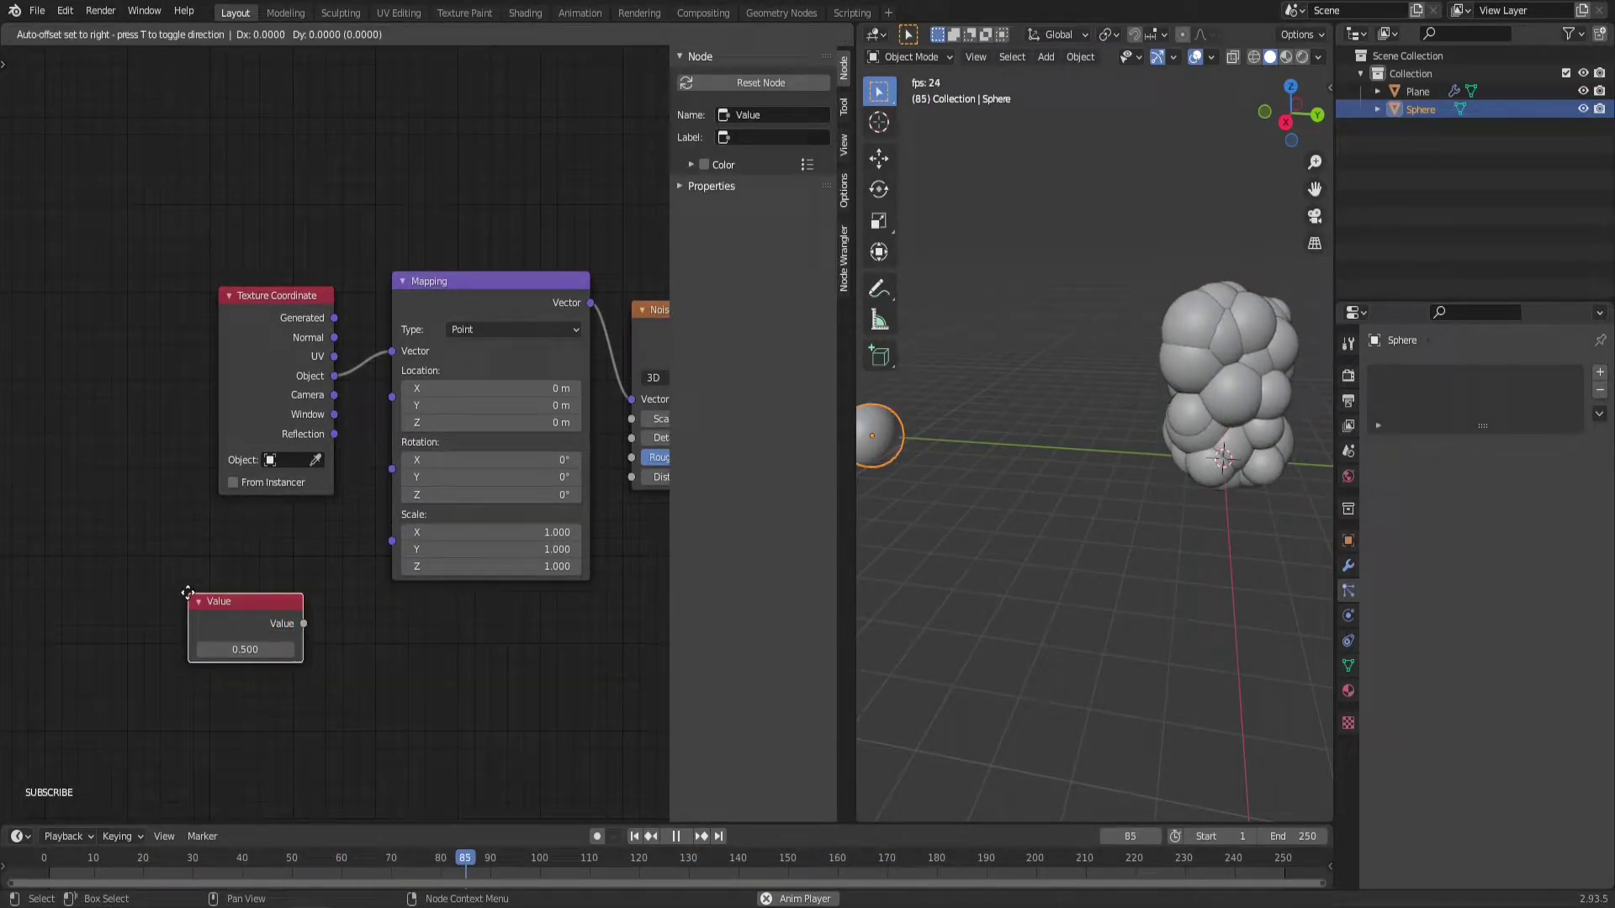
{"action": "left_click", "coordinate": [189, 592]}
{"action": "scroll", "coordinate": [274, 623], "scroll_direction": "up", "scroll_amount": 2}
{"action": "left_click_drag", "start_coordinate": [311, 638], "coordinate": [420, 578]}
{"action": "middle_click_drag", "start_coordinate": [420, 577], "coordinate": [351, 529]}
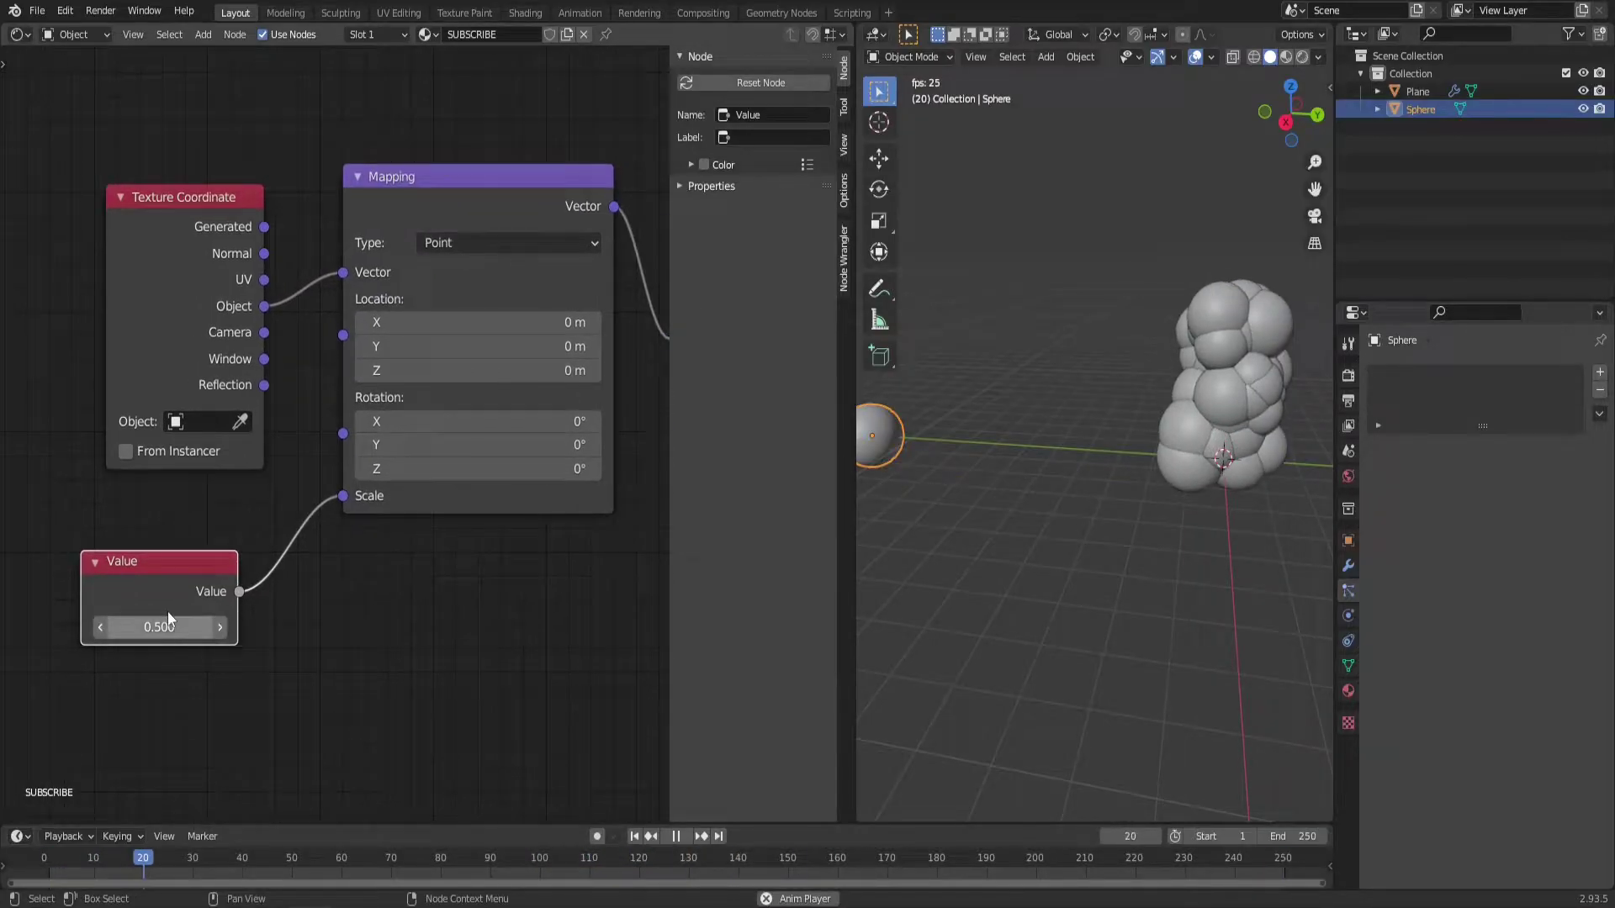
{"action": "left_click_drag", "start_coordinate": [145, 564], "coordinate": [163, 557]}
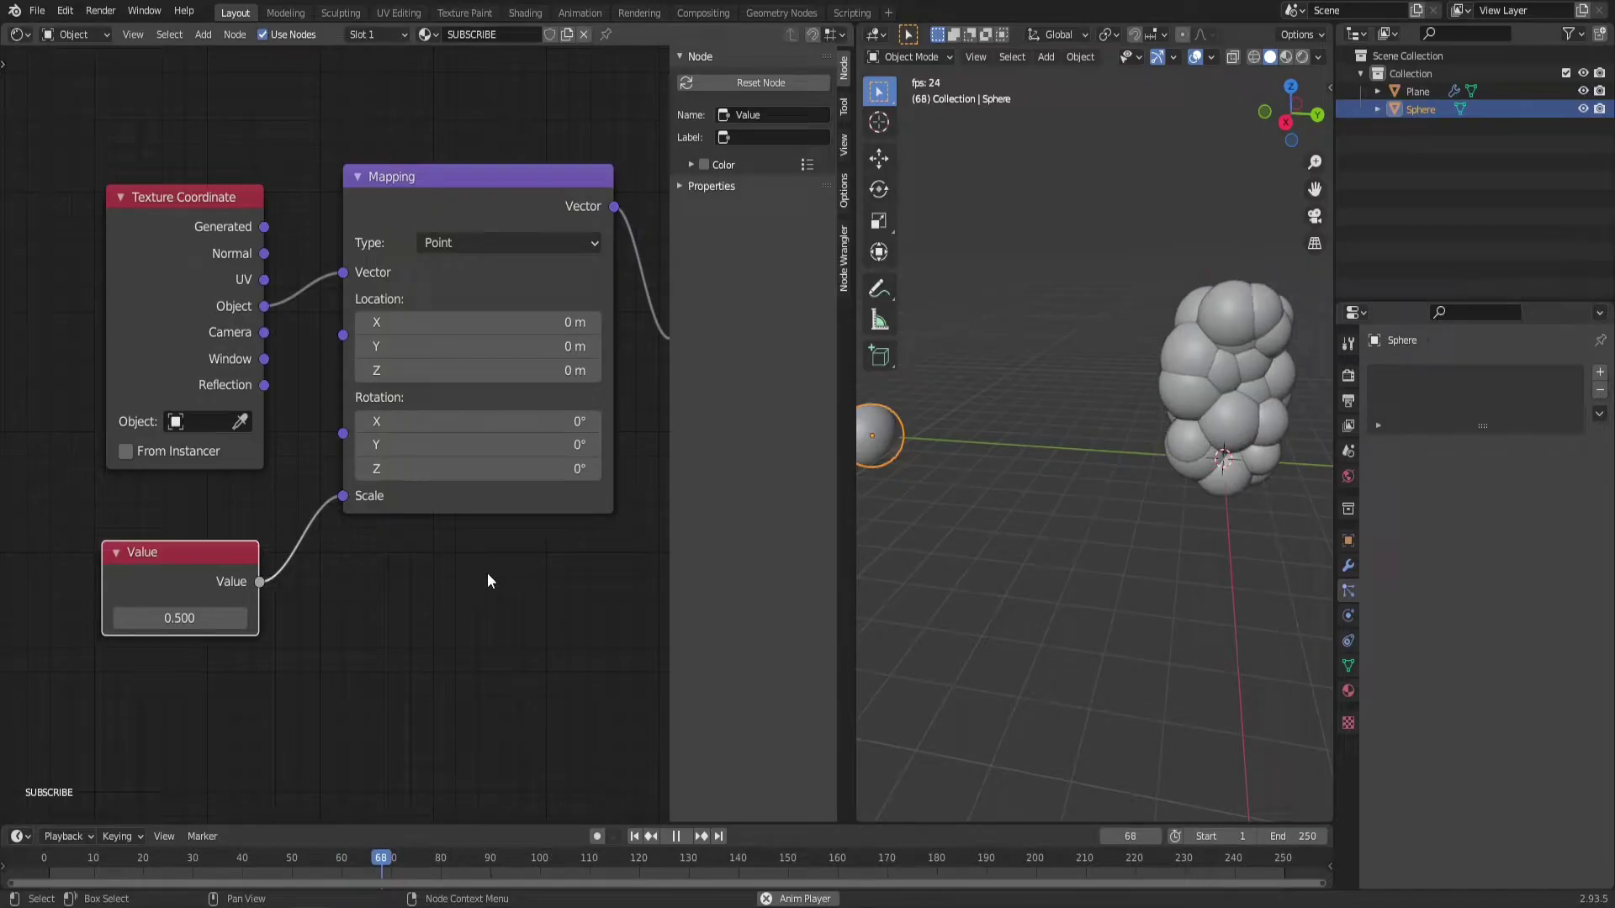
Switch the 3D view to rendered shading, hide the node sidebar, and preview the Noise Texture's Fac output on the sphere.
{"action": "scroll", "coordinate": [487, 581], "scroll_direction": "down", "scroll_amount": 2}
{"action": "middle_click_drag", "start_coordinate": [487, 581], "coordinate": [401, 565]}
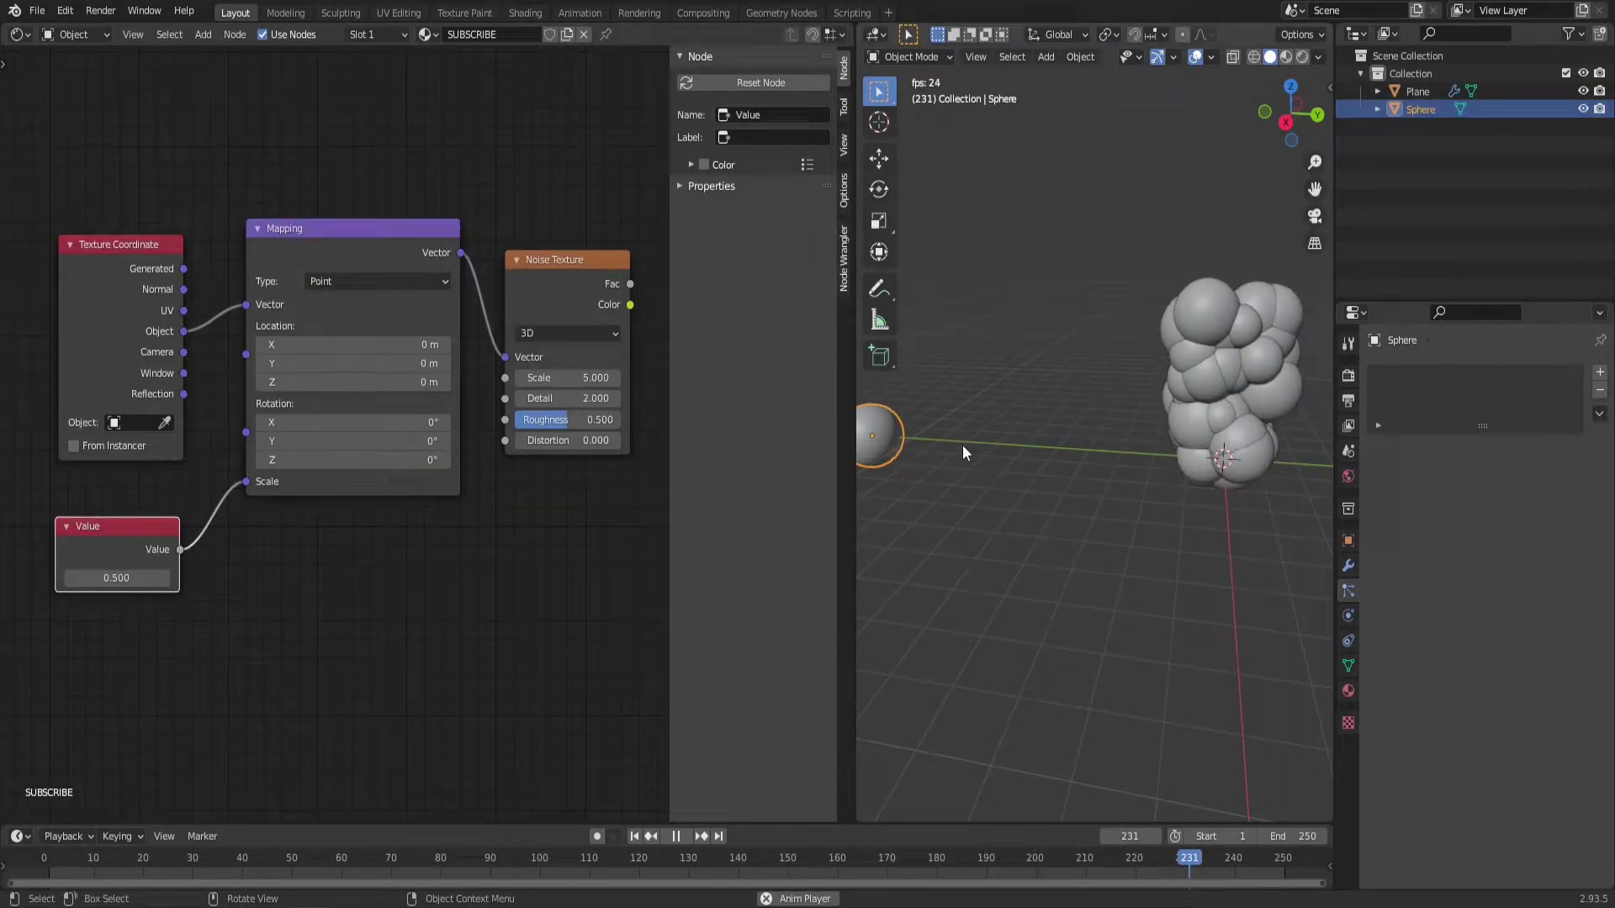
{"action": "left_click", "coordinate": [1303, 55]}
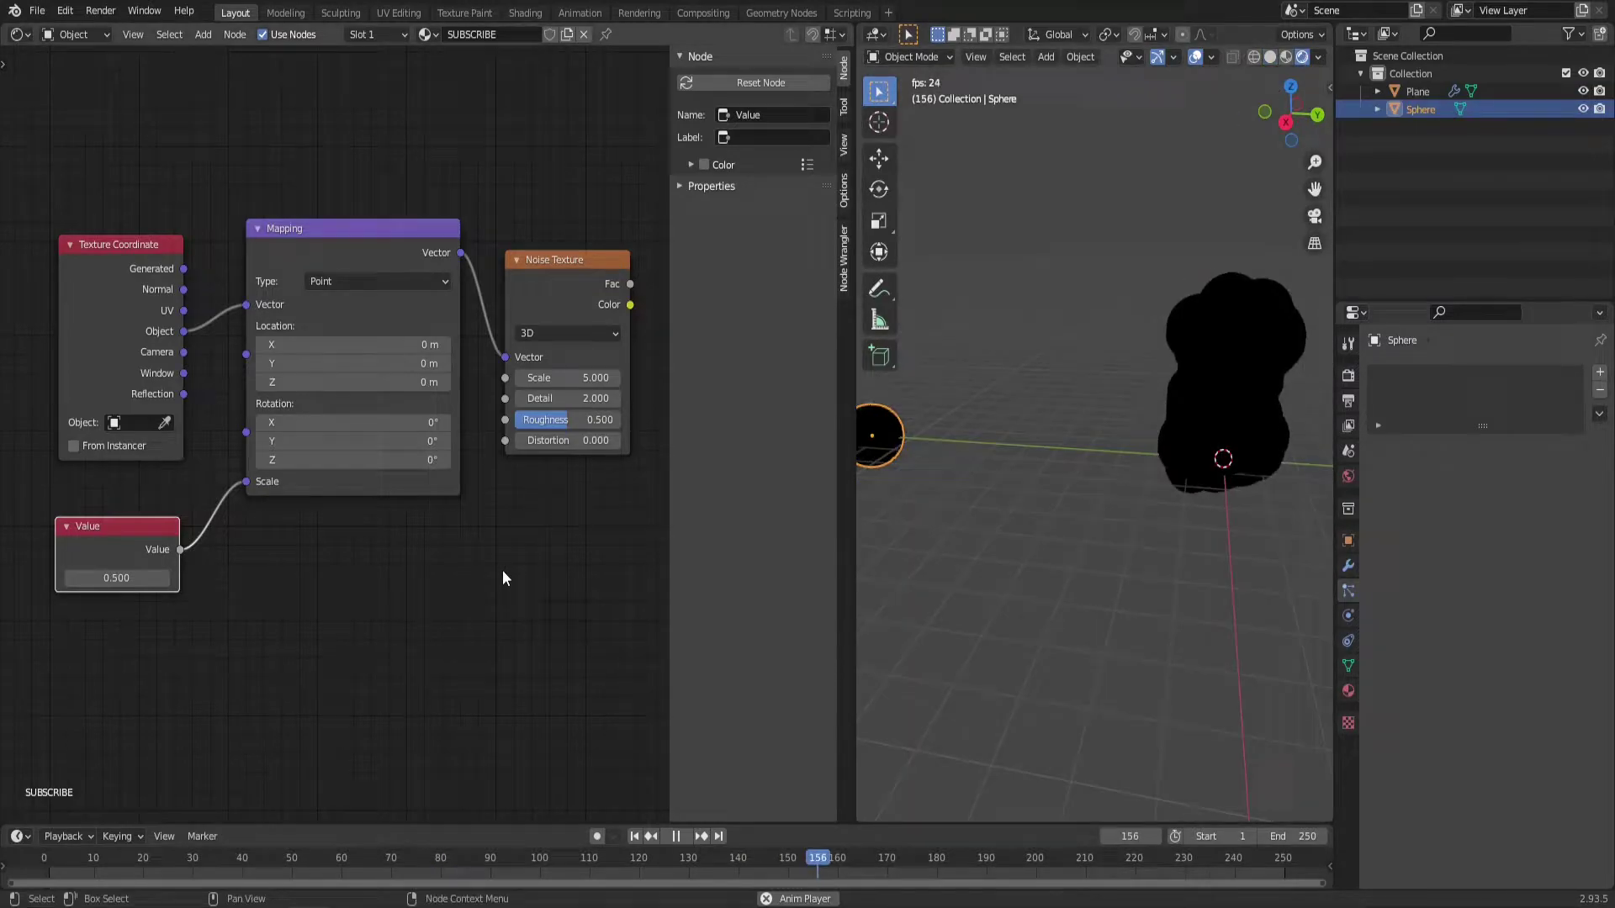
{"action": "key", "text": "n"}
{"action": "middle_click_drag", "start_coordinate": [639, 508], "coordinate": [487, 566]}
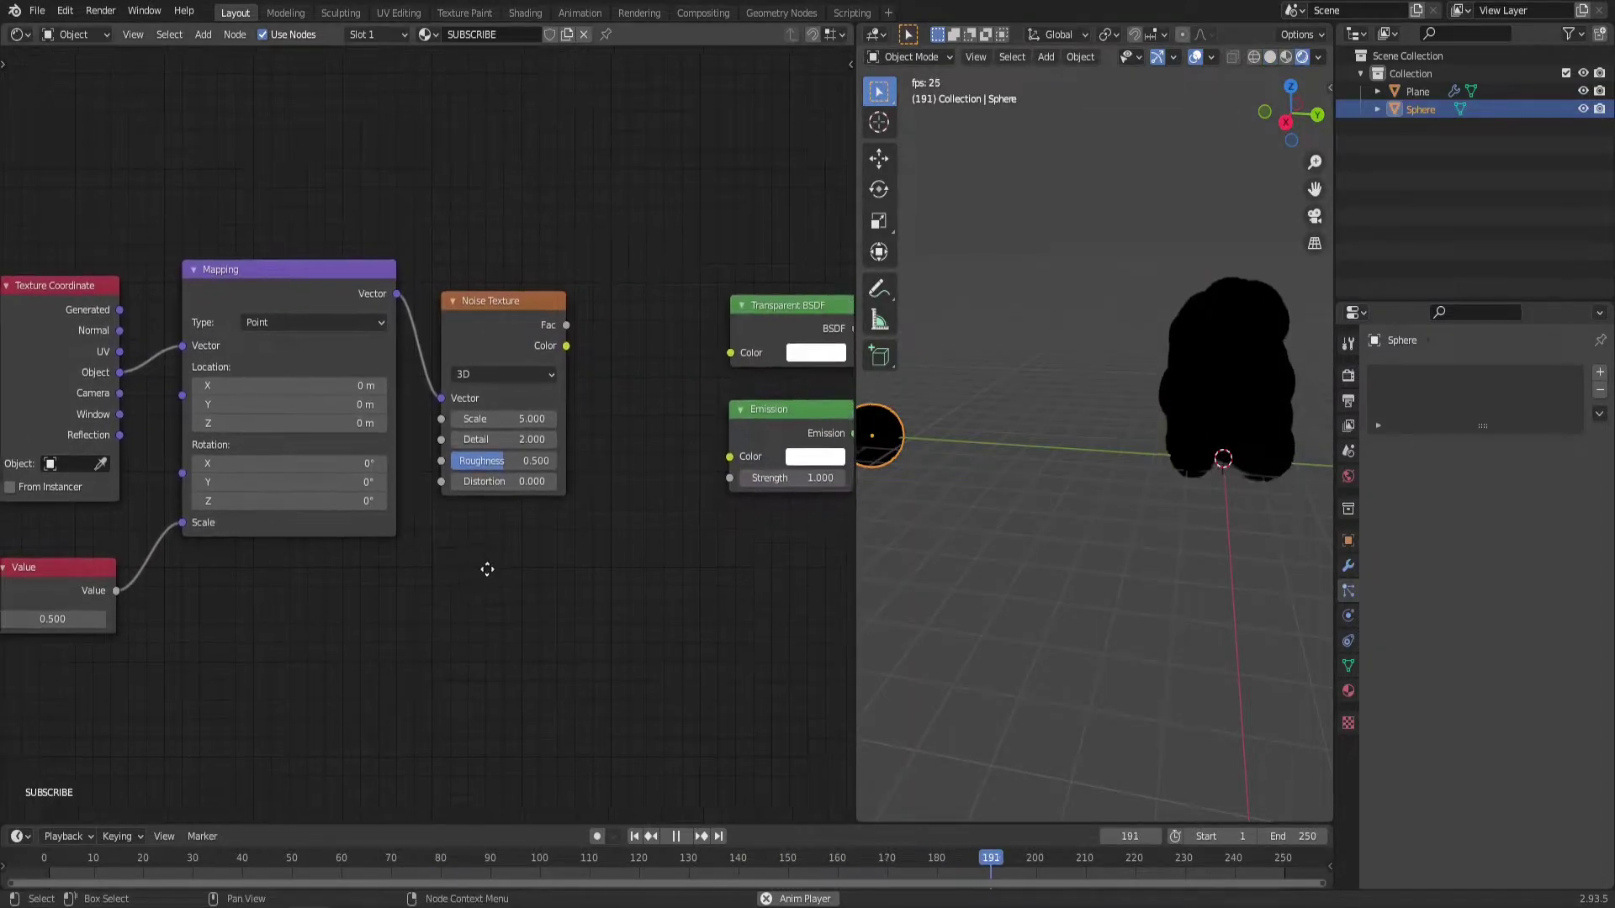
{"action": "left_click", "coordinate": [489, 320], "text": "ctrl+shift"}
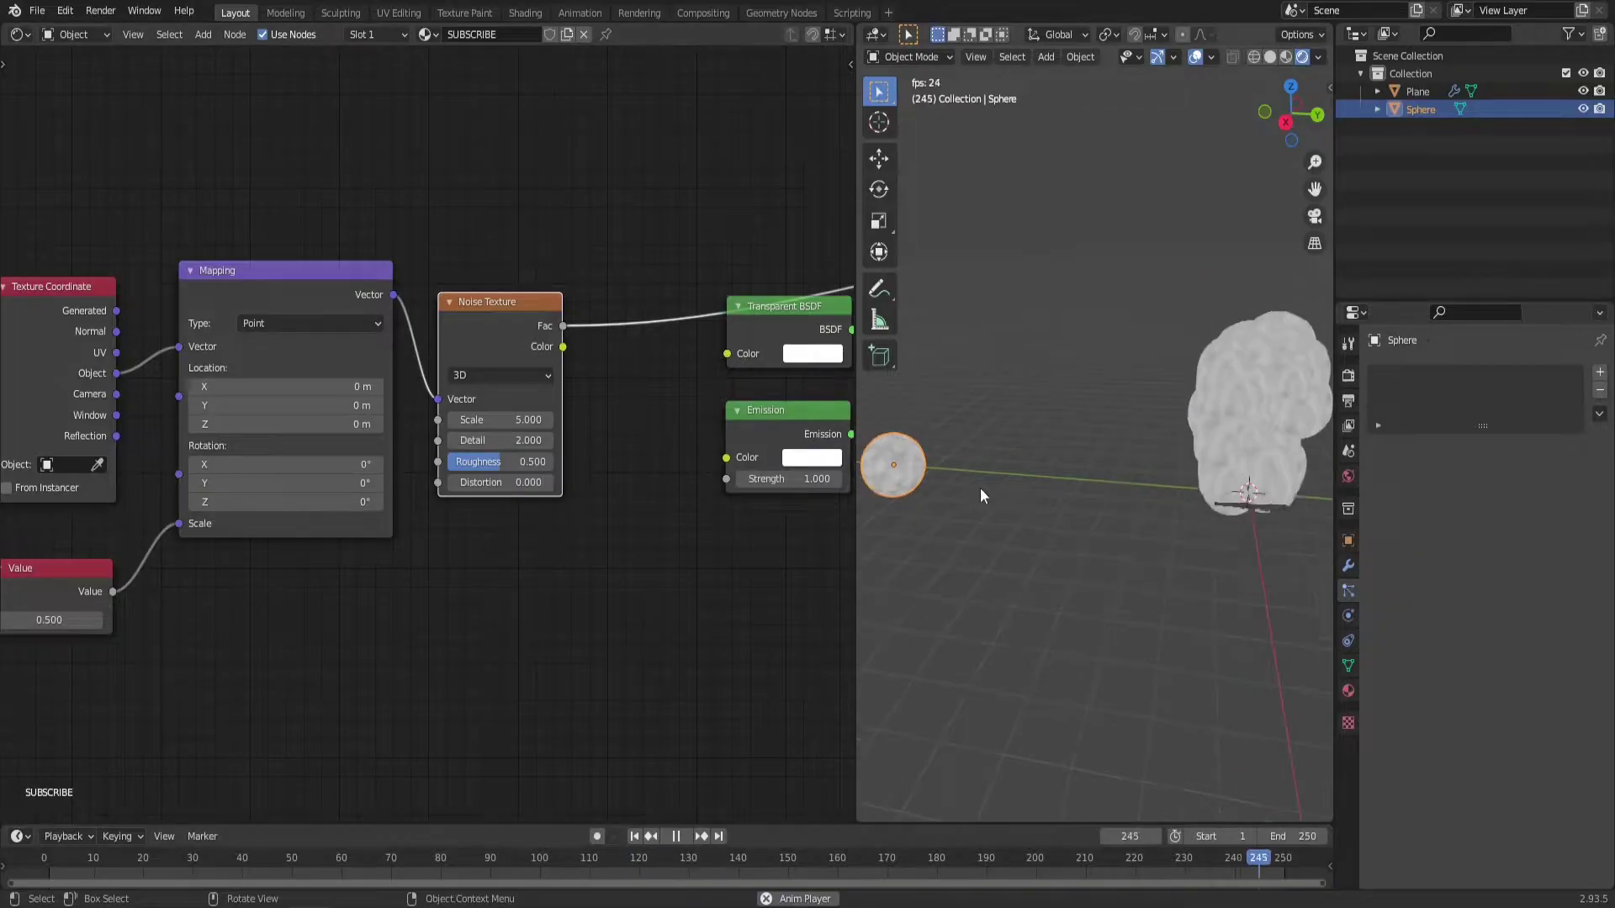
{"action": "middle_click_drag", "start_coordinate": [981, 488], "coordinate": [1171, 497], "text": "shift"}
{"action": "scroll", "coordinate": [988, 486], "scroll_direction": "up", "scroll_amount": 4}
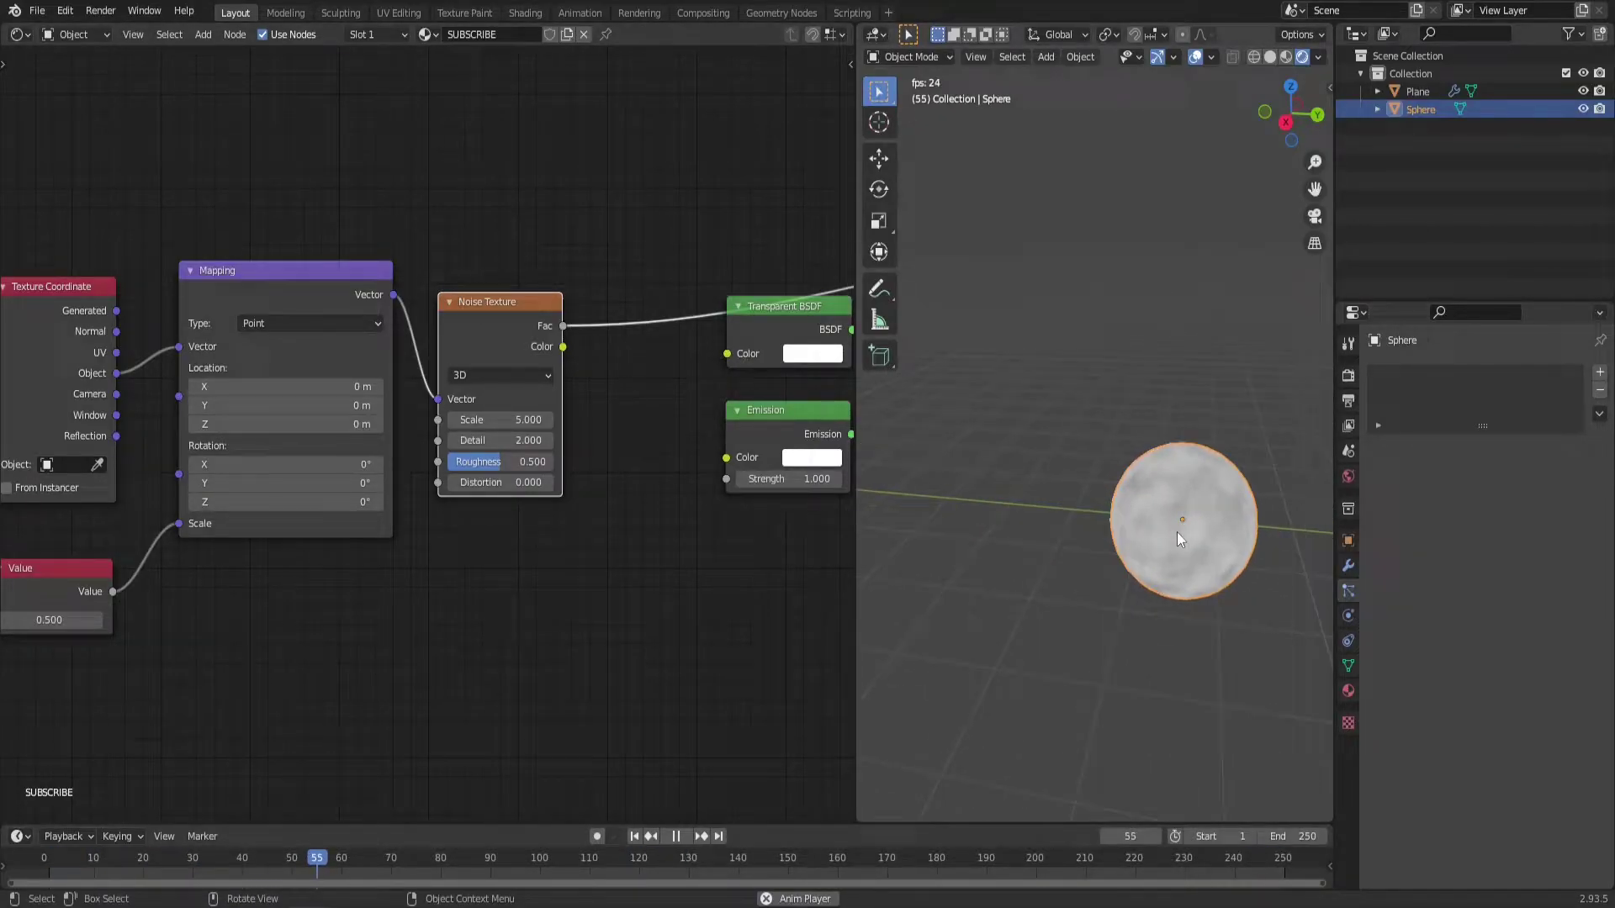
Move the texture nodes away from the shaders and insert a ColorRamp after the Noise Texture's Fac output.
{"action": "scroll", "coordinate": [728, 342], "scroll_direction": "down", "scroll_amount": 2}
{"action": "left_click_drag", "start_coordinate": [133, 201], "coordinate": [591, 530]}
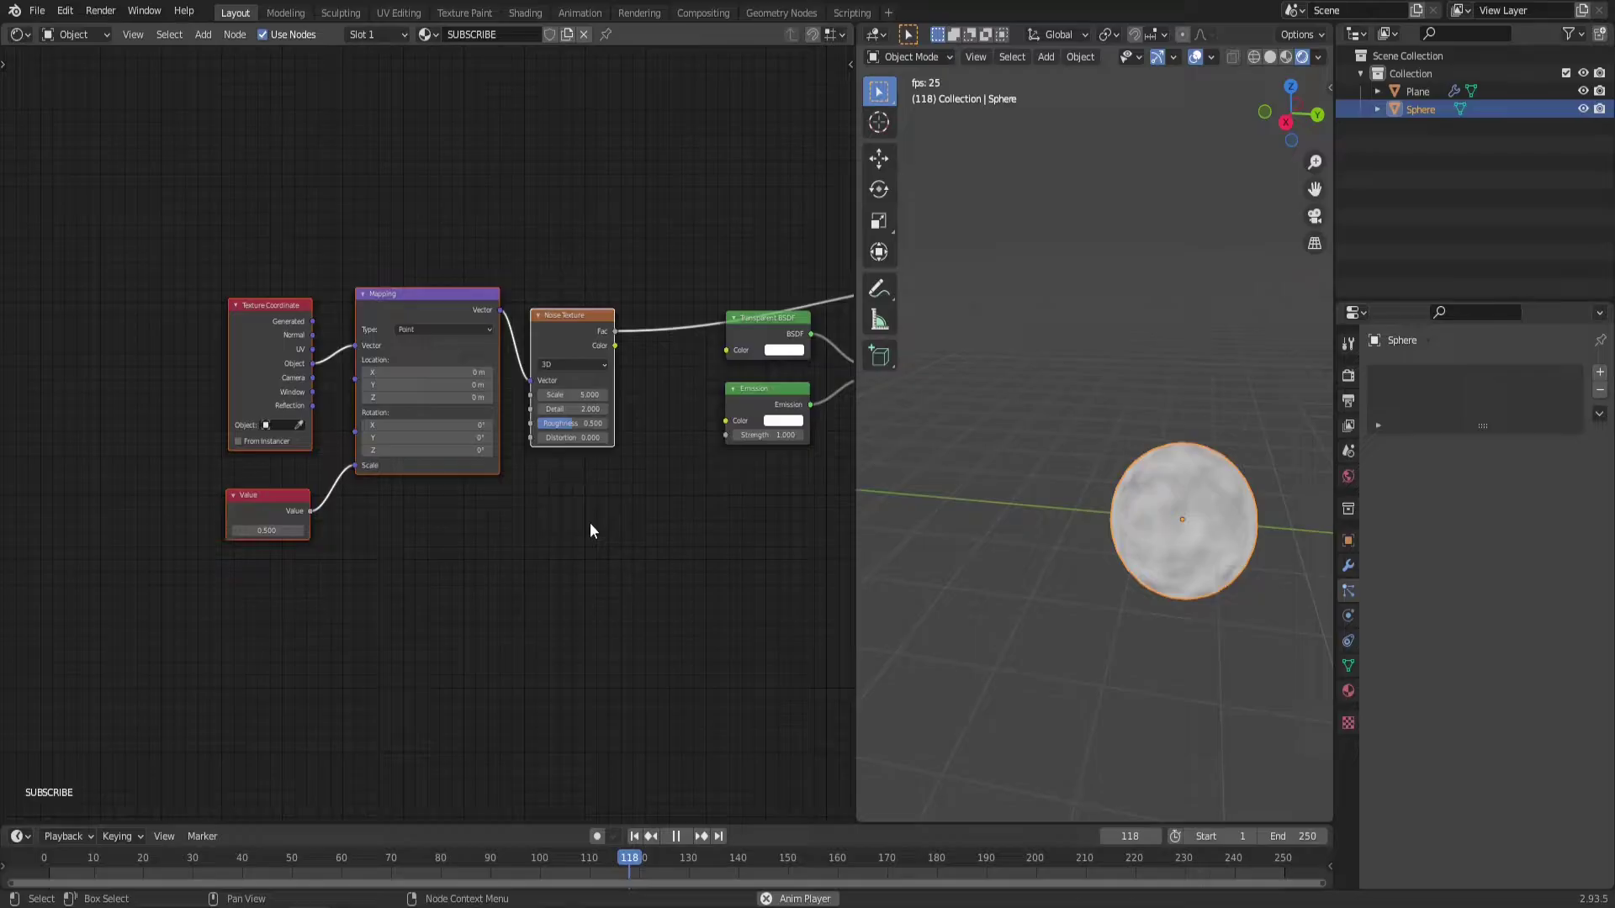
{"action": "key", "text": "g"}
{"action": "key", "text": "F3"}
{"action": "type", "text": "colorr"}
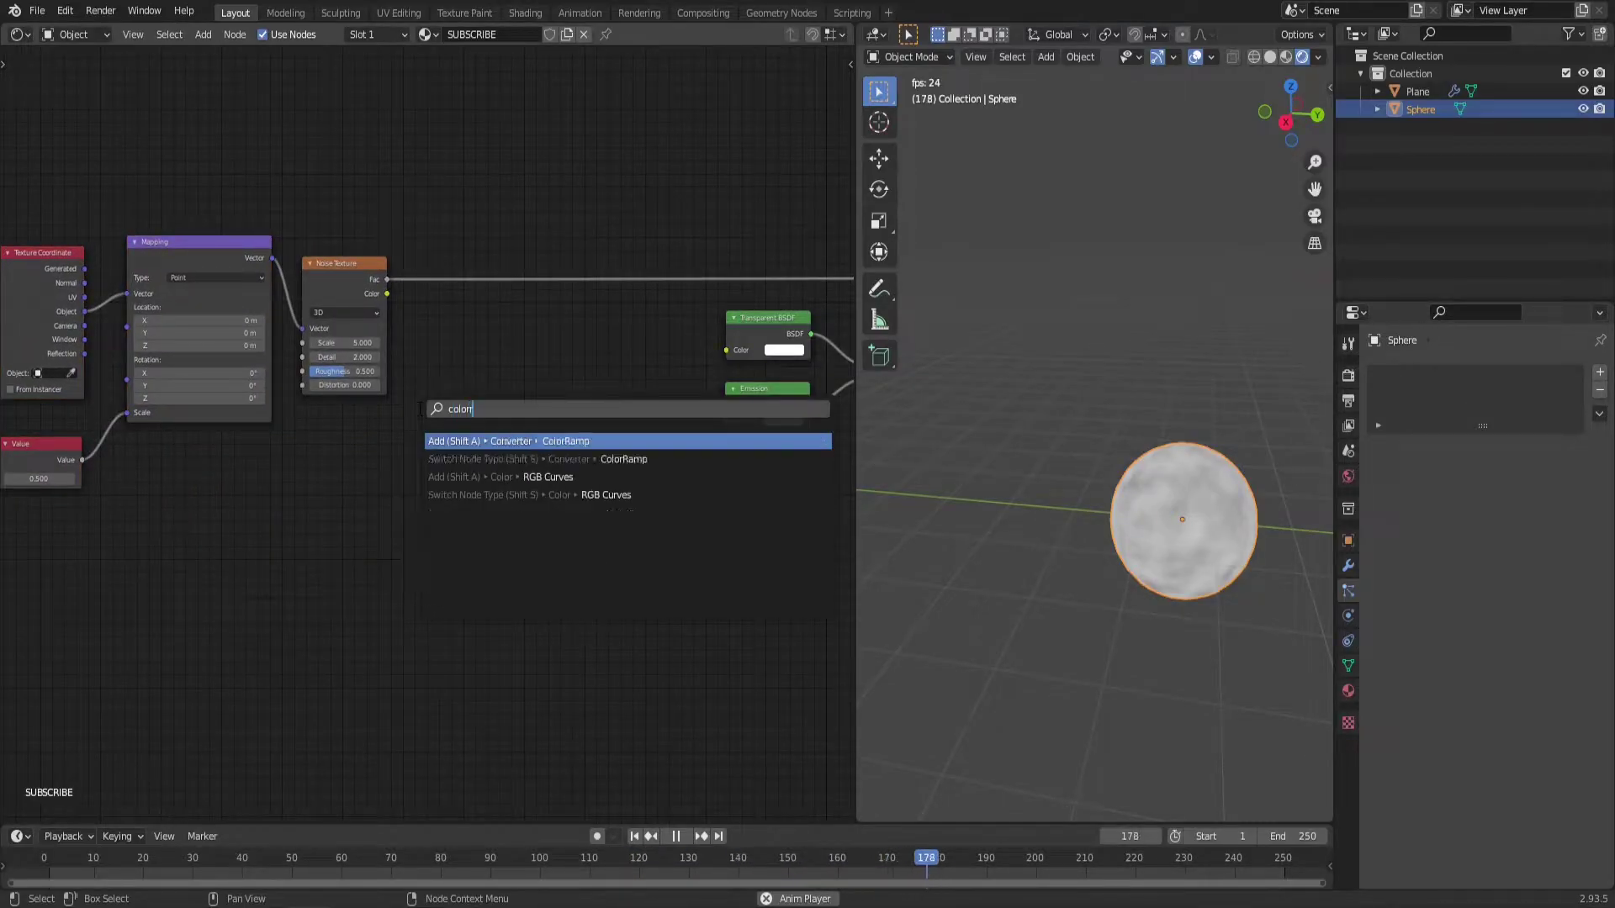
{"action": "key", "text": "Return"}
{"action": "left_click", "coordinate": [448, 254]}
{"action": "scroll", "coordinate": [449, 259], "scroll_direction": "up", "scroll_amount": 3}
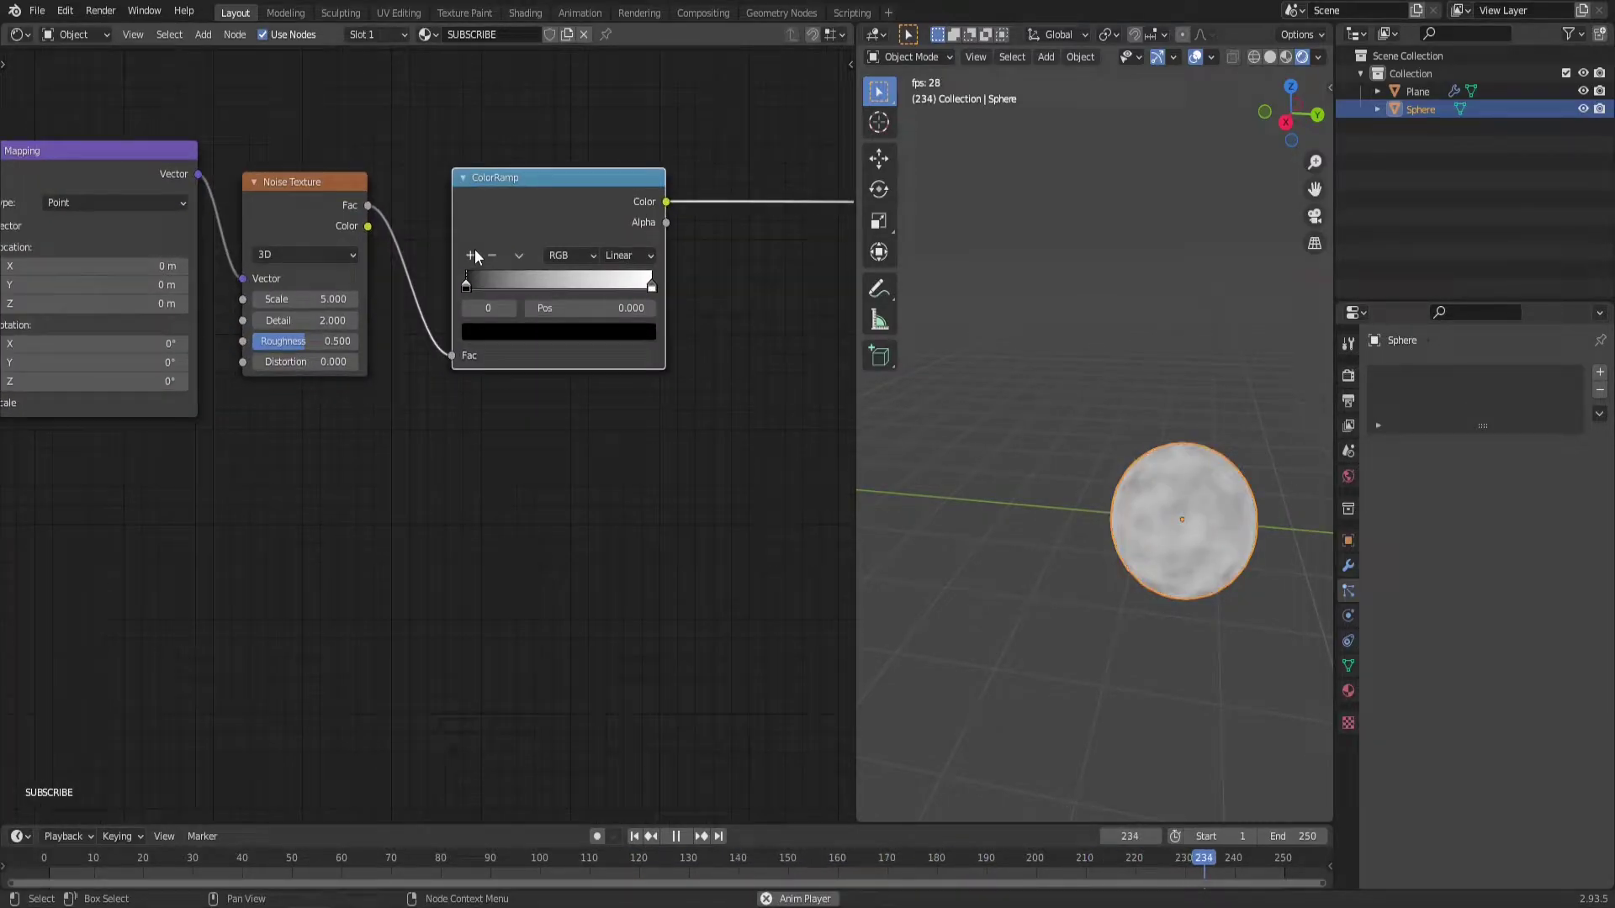
Move the ColorRamp's black stop to 0.745 and set the Noise Texture scale to 2.
{"action": "scroll", "coordinate": [454, 343], "scroll_direction": "up", "scroll_amount": 1}
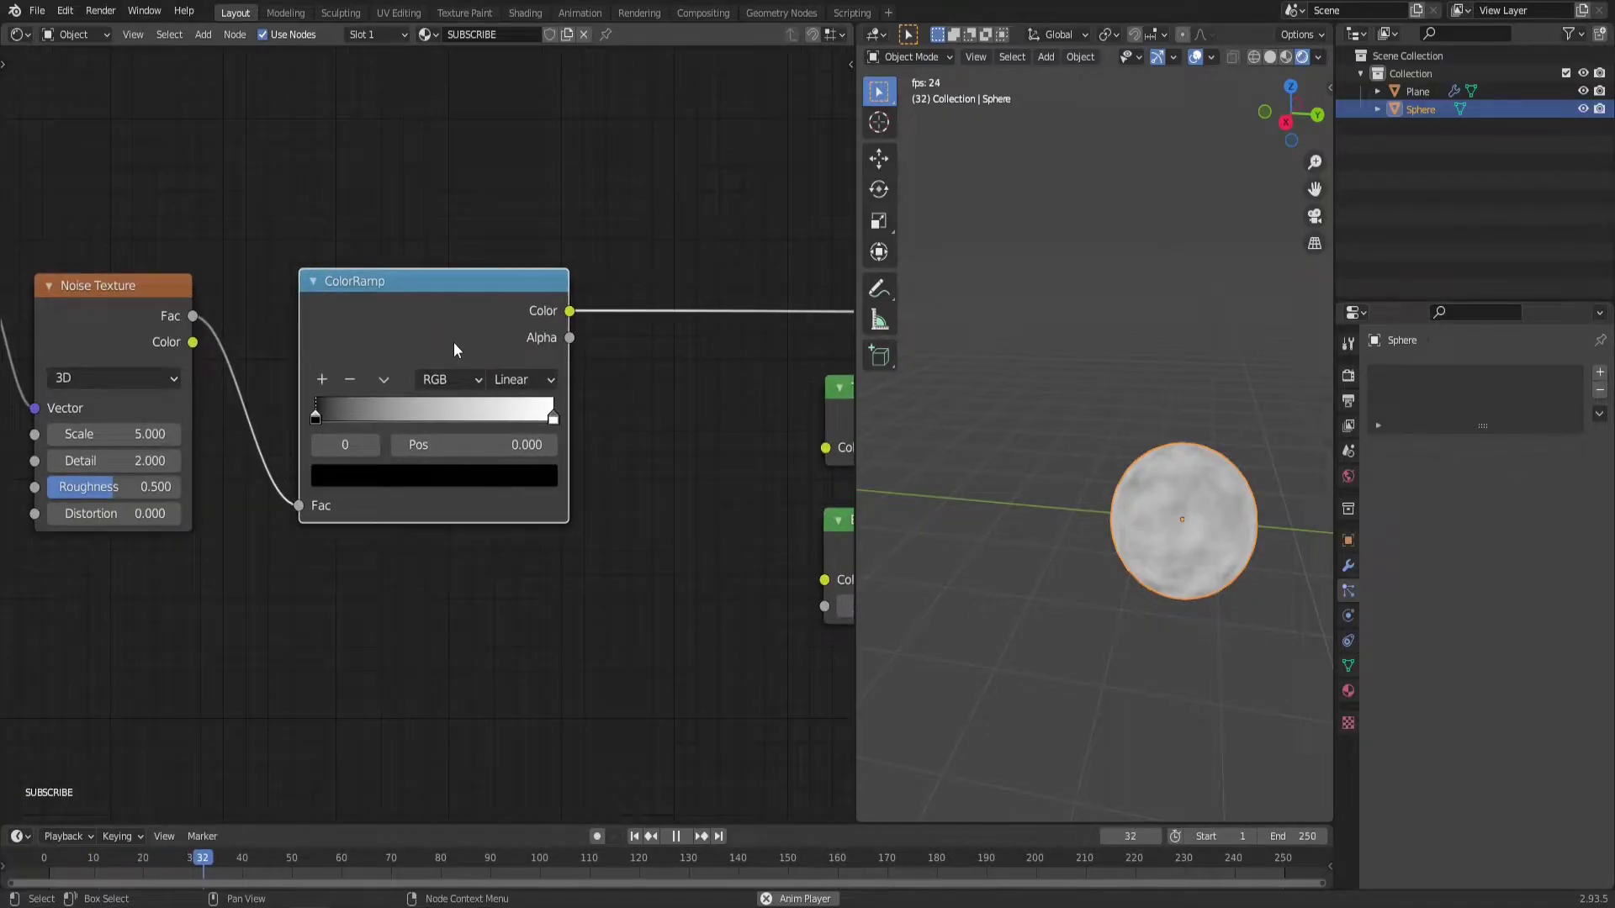
{"action": "left_click_drag", "start_coordinate": [317, 417], "coordinate": [493, 415]}
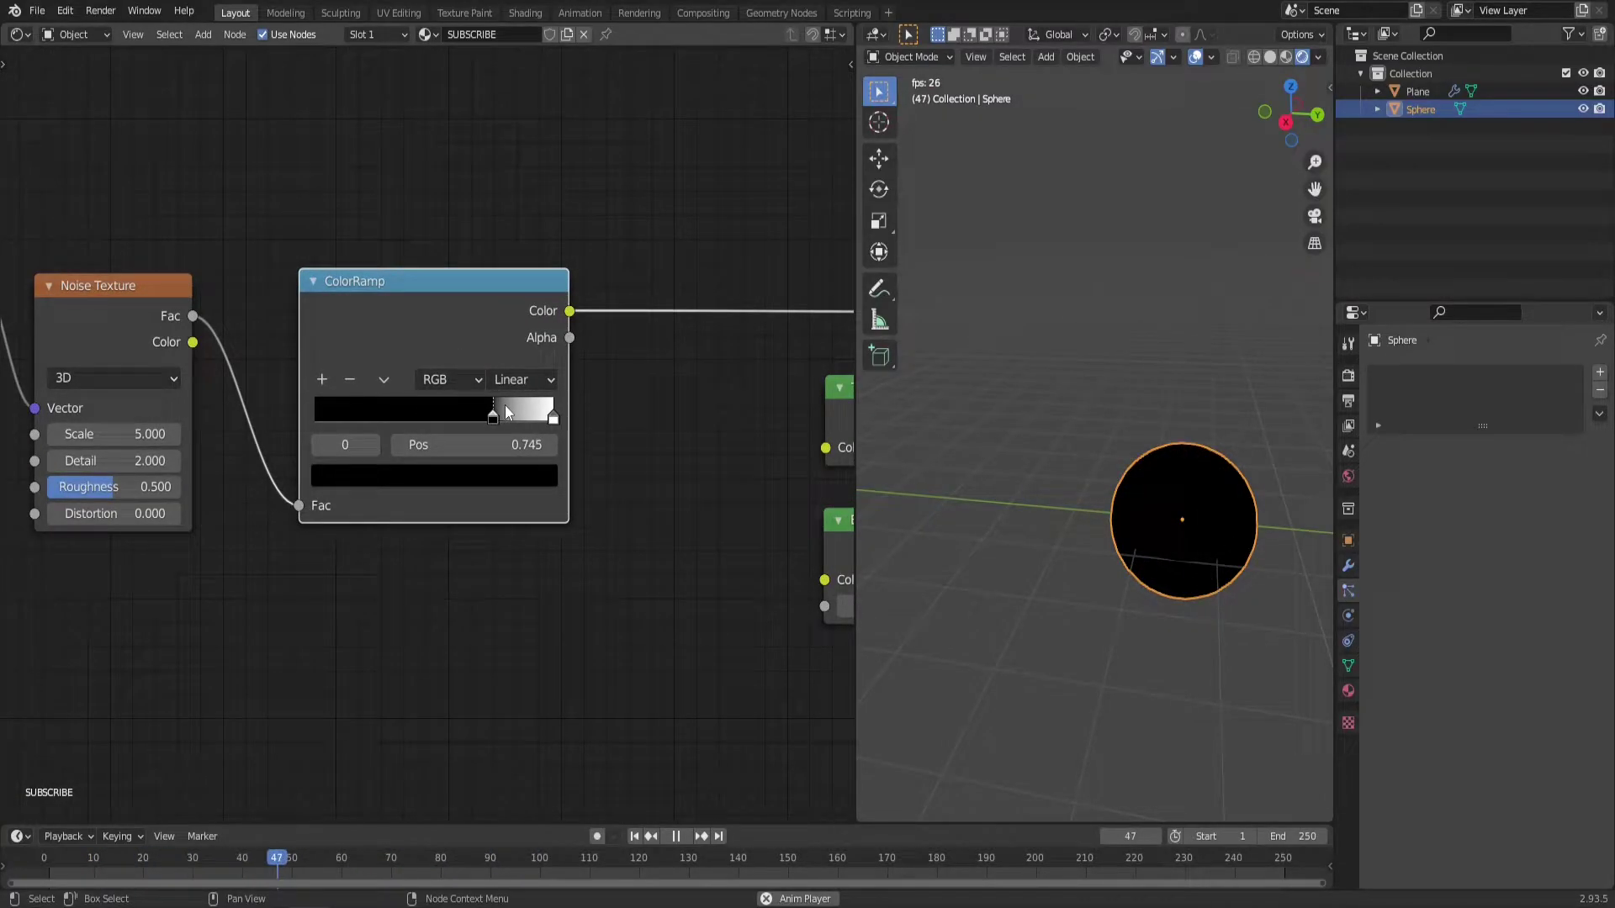
{"action": "middle_click_drag", "start_coordinate": [251, 390], "coordinate": [376, 386]}
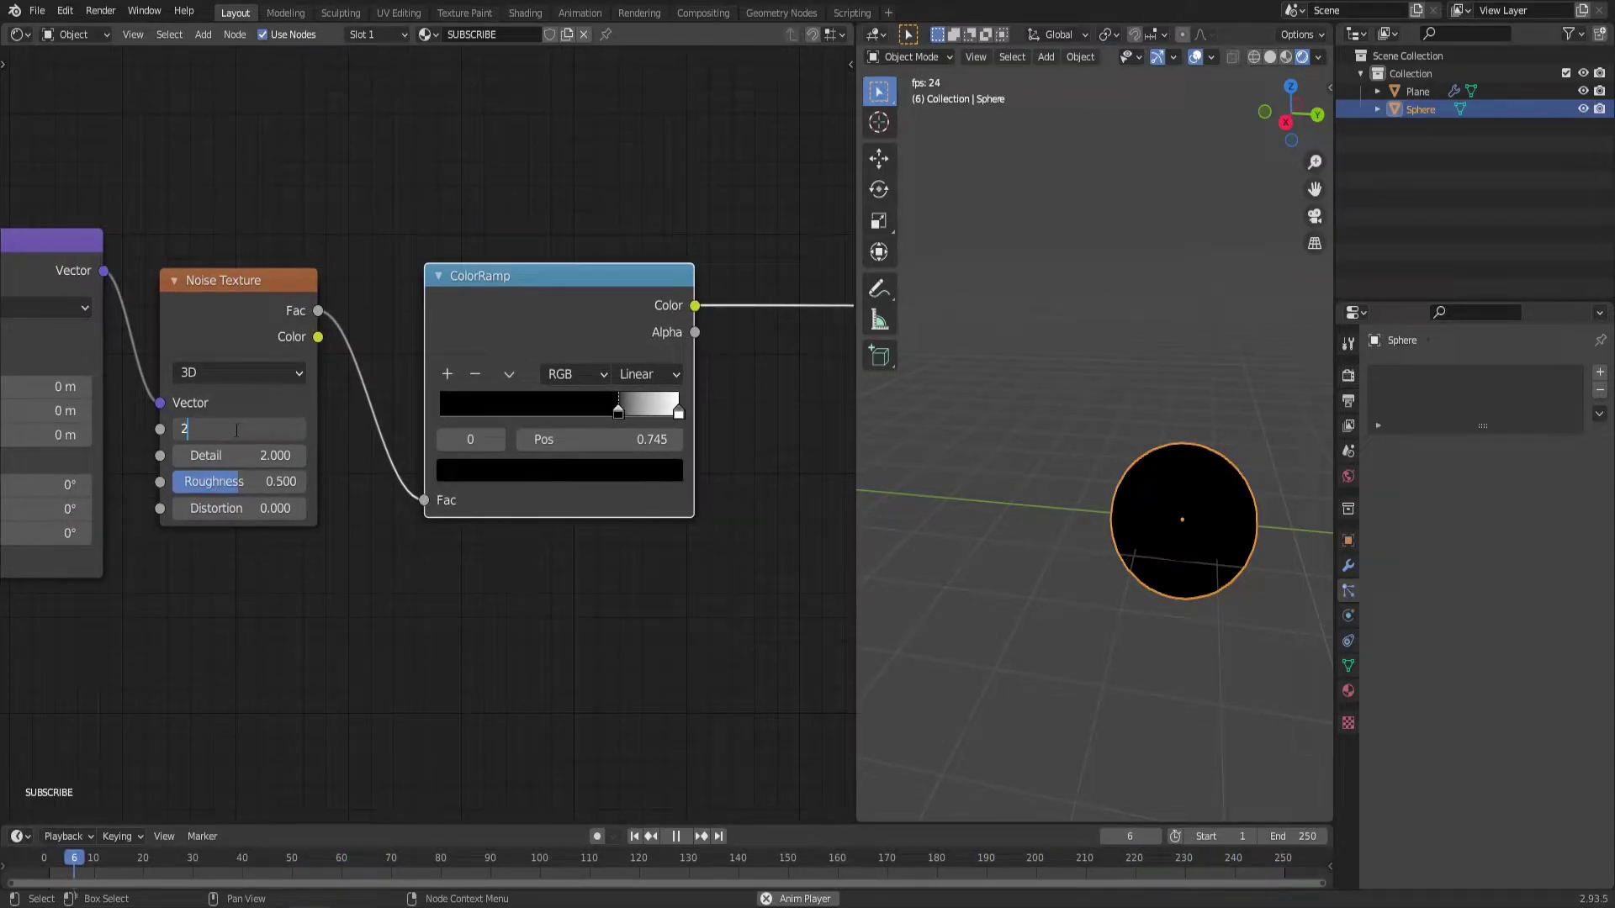
Widen the white patches on the sphere by pulling the ColorRamp's black stop back slightly and moving its white stop to 0.818.
{"action": "scroll", "coordinate": [1205, 478], "scroll_direction": "up", "scroll_amount": 1}
{"action": "middle_click_drag", "start_coordinate": [1205, 478], "coordinate": [1085, 483]}
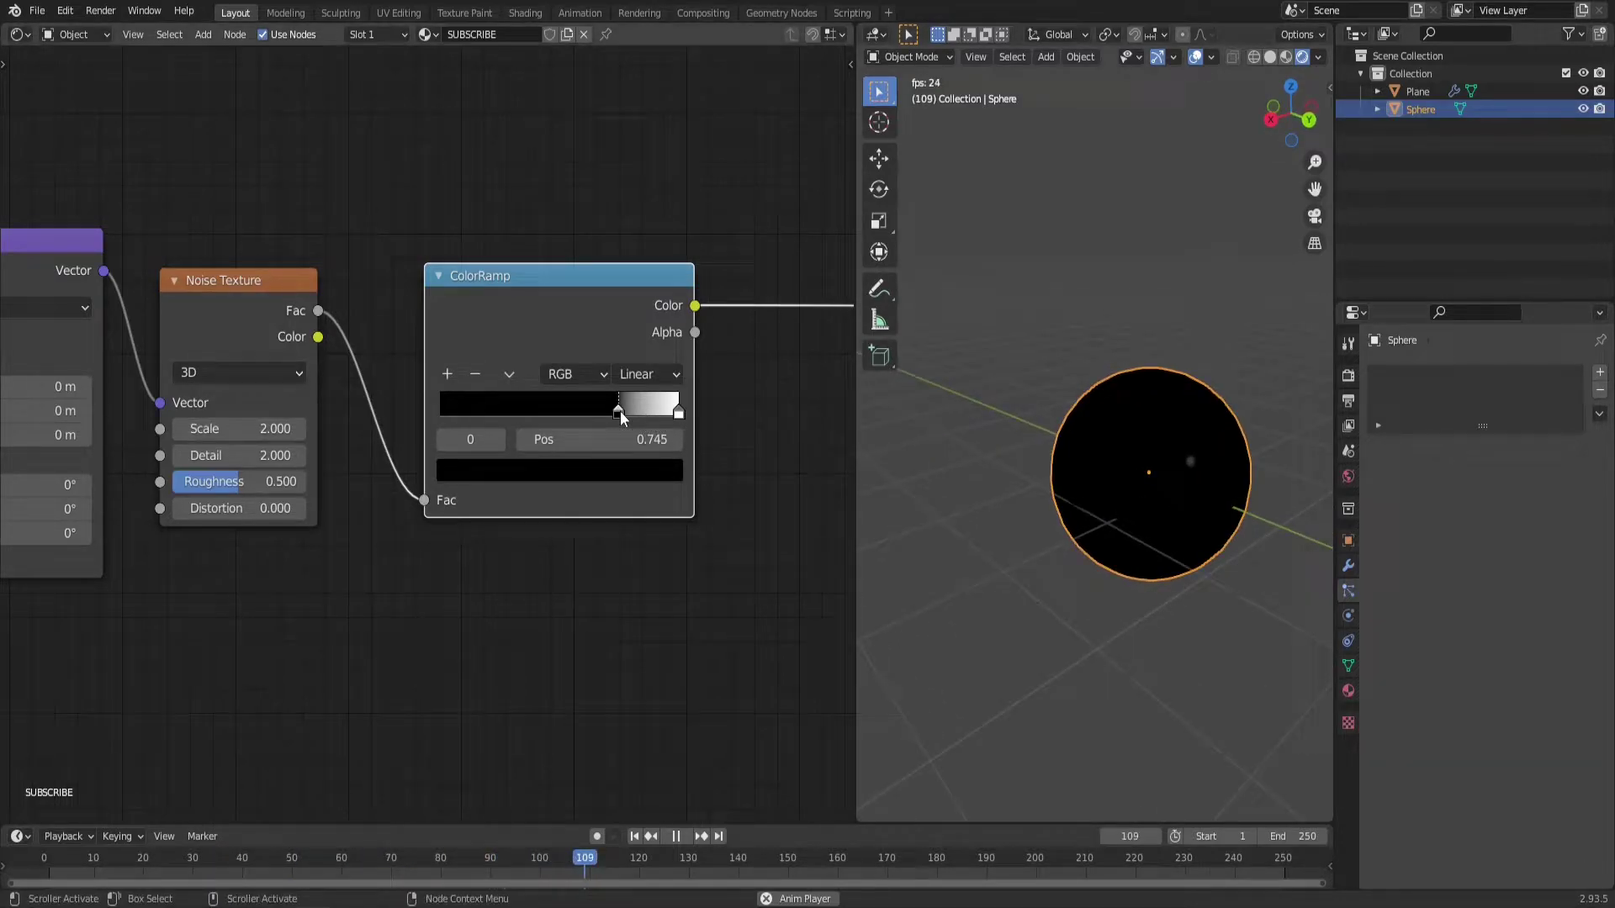
{"action": "left_click_drag", "start_coordinate": [620, 411], "coordinate": [651, 408]}
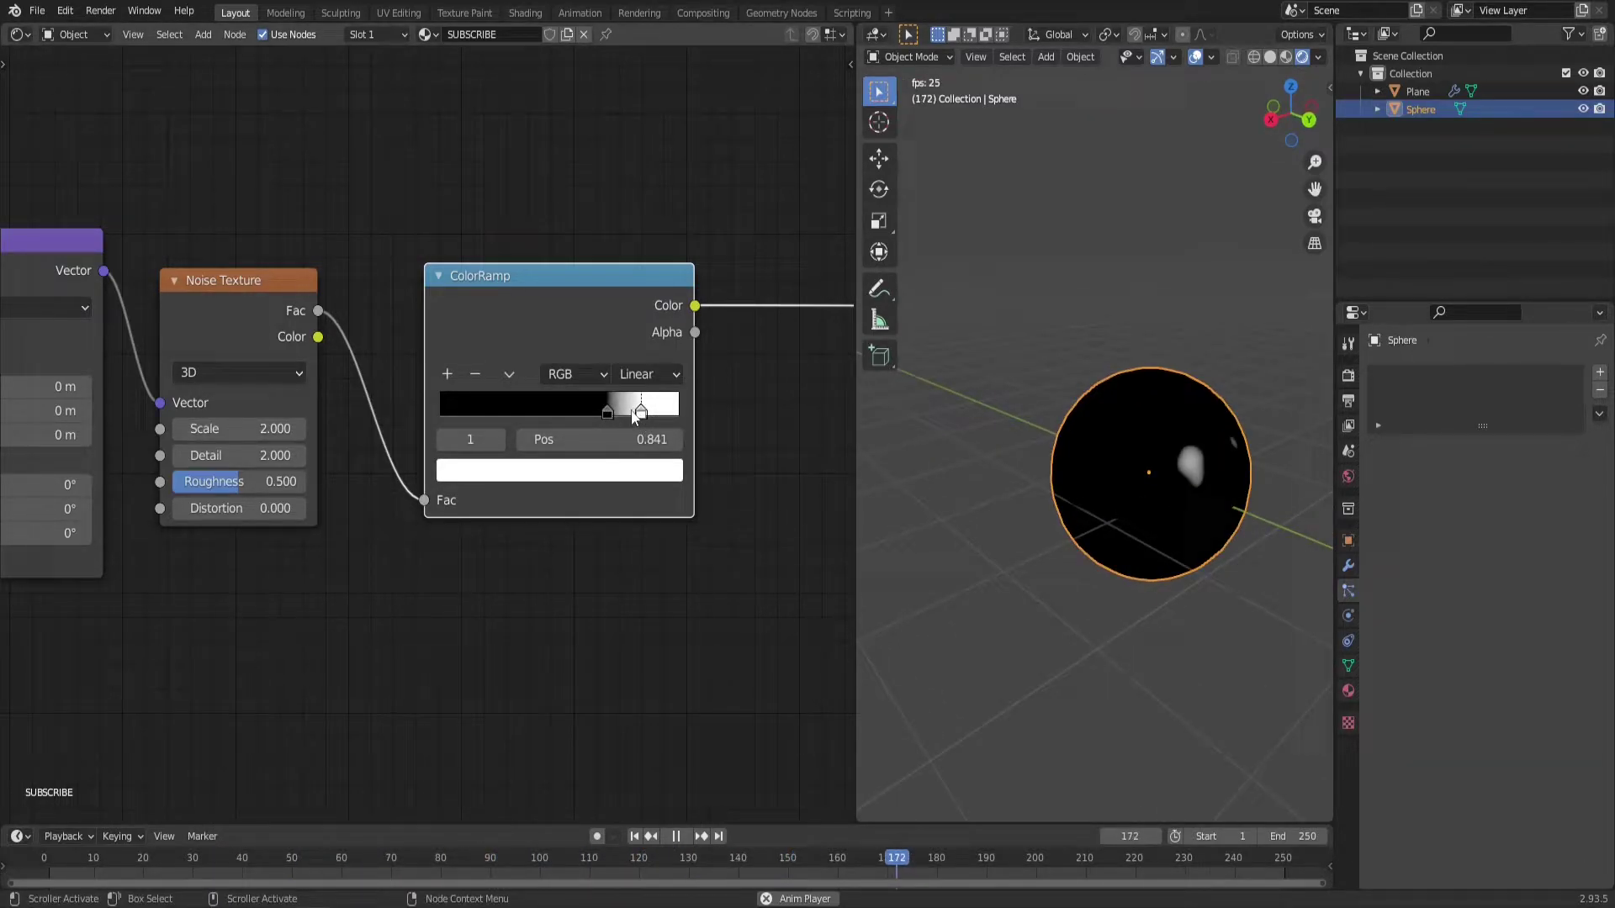
{"action": "middle_click_drag", "start_coordinate": [892, 458], "coordinate": [1196, 539]}
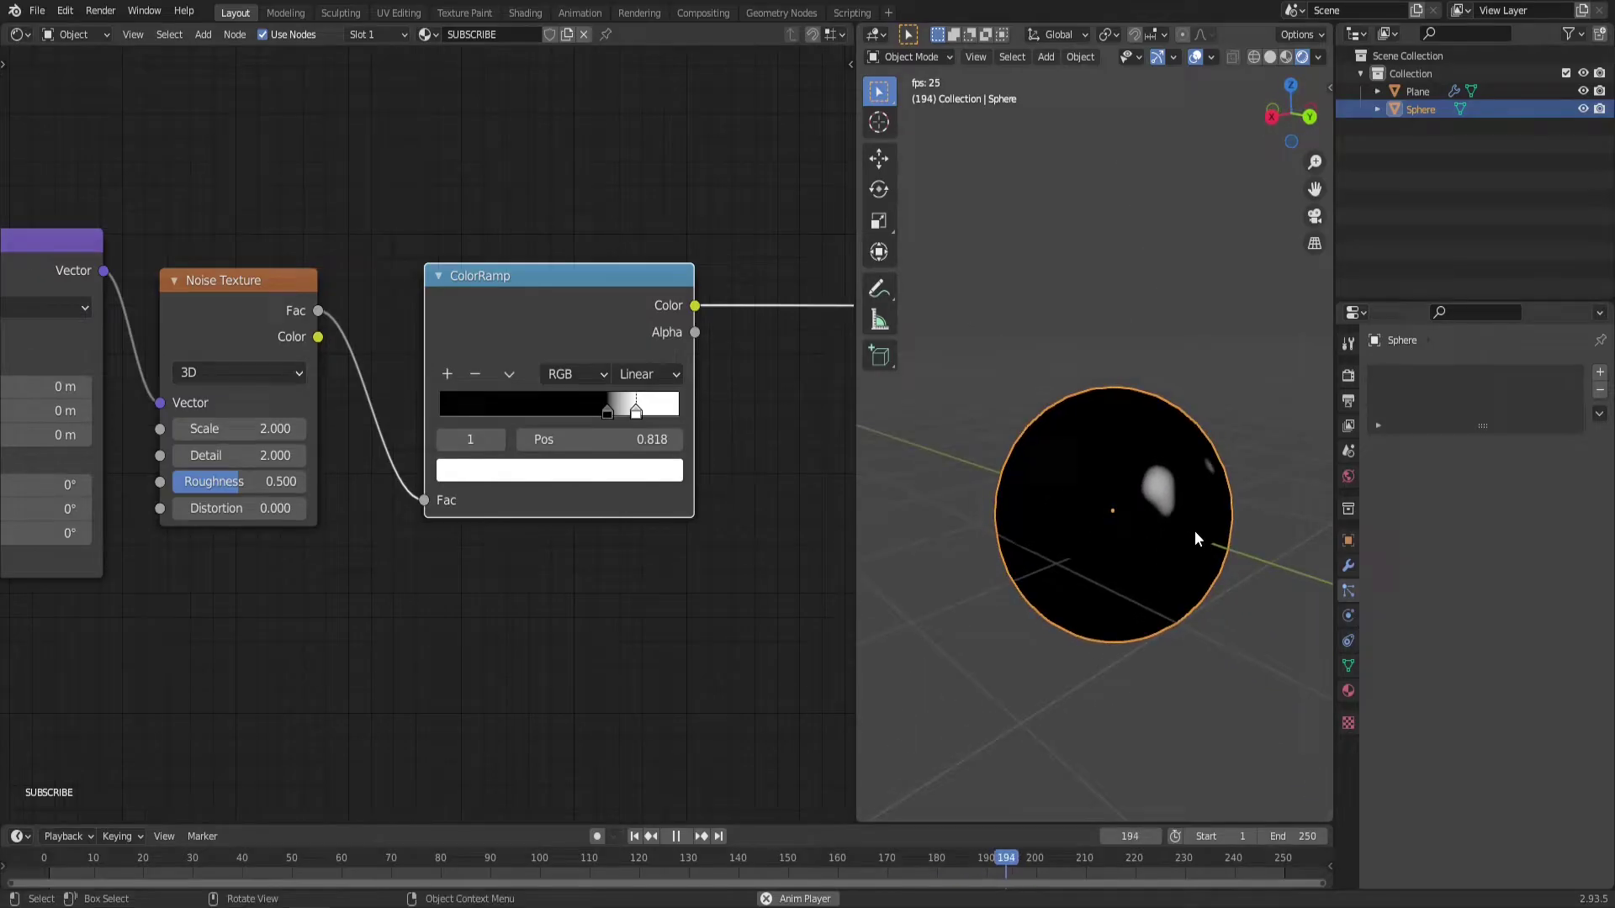
Duplicate the ColorRamp below the original and feed the copy from the Noise Texture's Fac output.
{"action": "left_click_drag", "start_coordinate": [225, 305], "coordinate": [246, 290]}
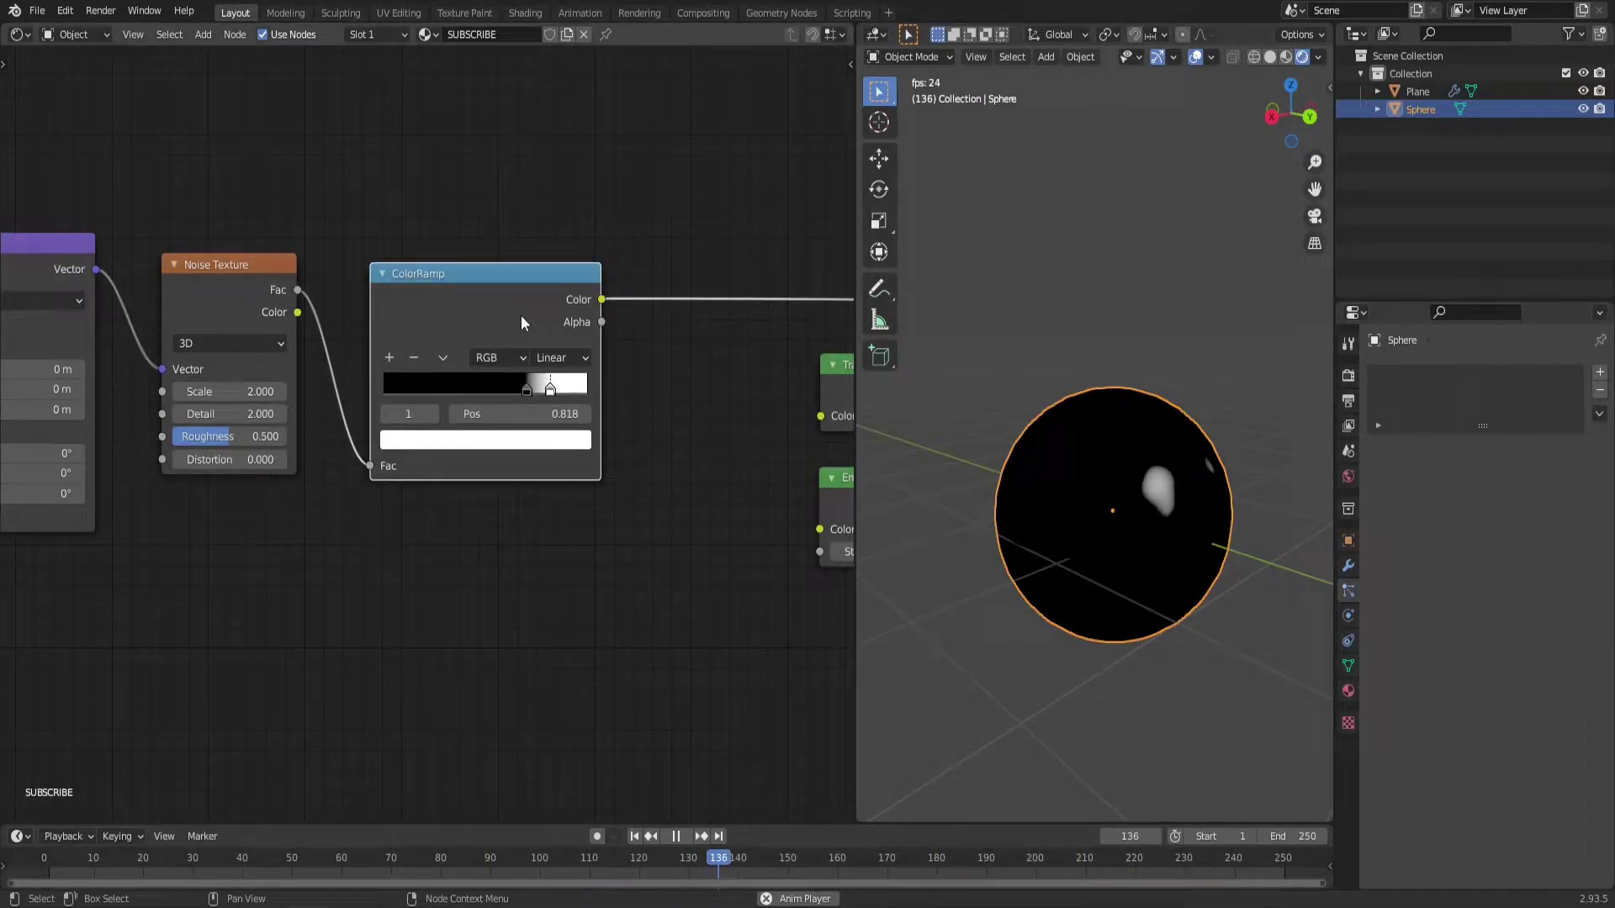
{"action": "left_click_drag", "start_coordinate": [451, 309], "coordinate": [453, 167]}
{"action": "key", "text": "shift+d"}
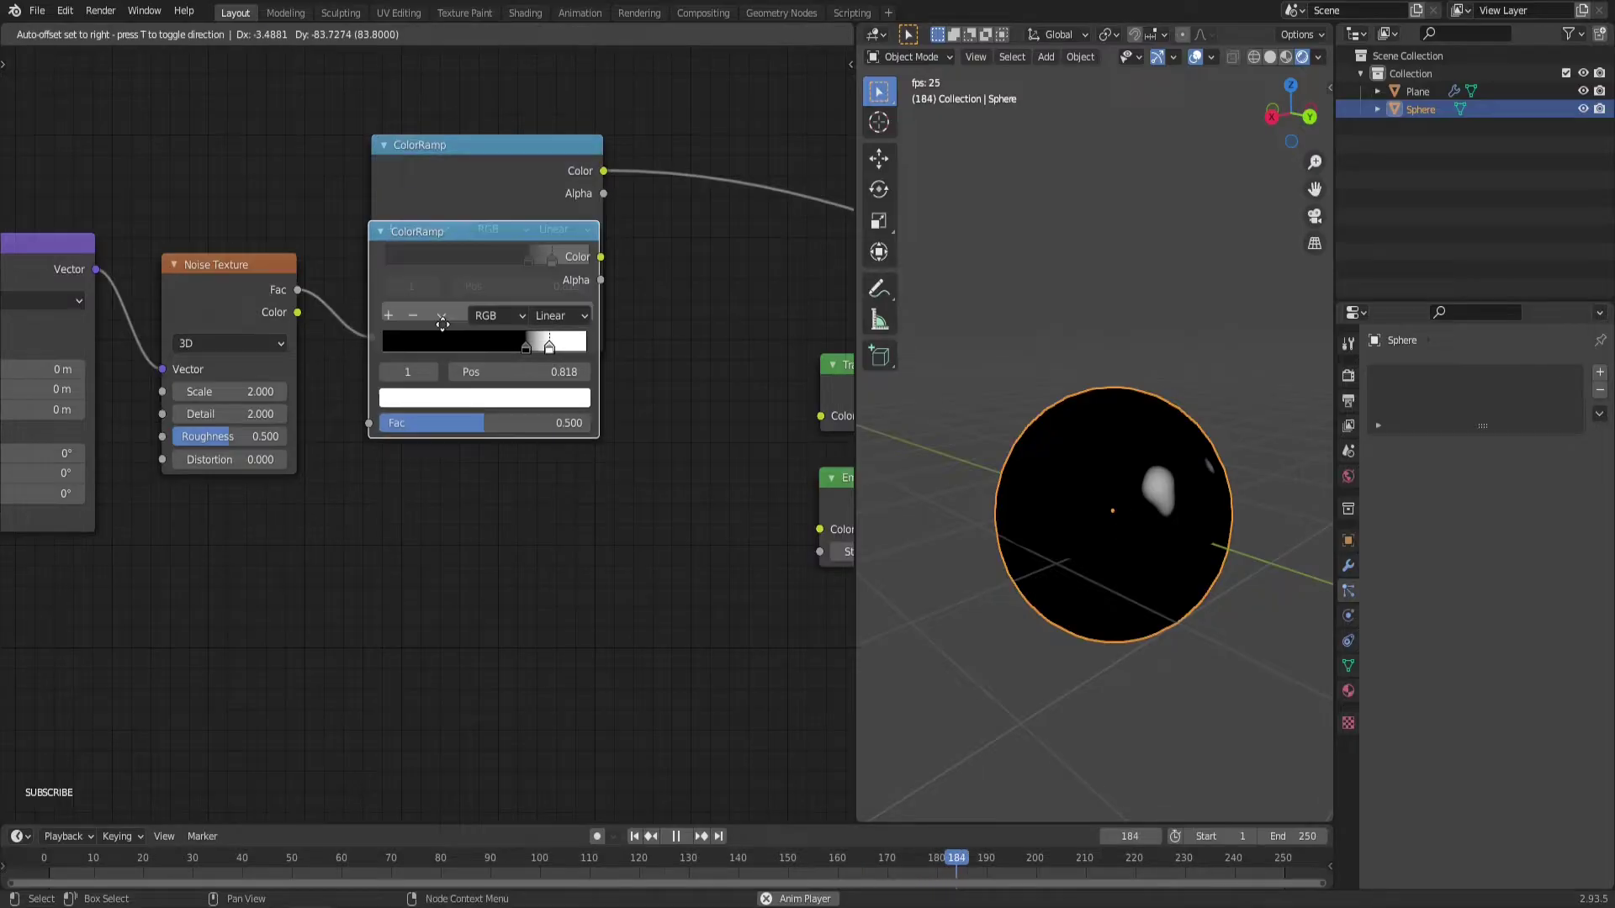
{"action": "left_click", "coordinate": [463, 423]}
{"action": "left_click_drag", "start_coordinate": [298, 289], "coordinate": [381, 593]}
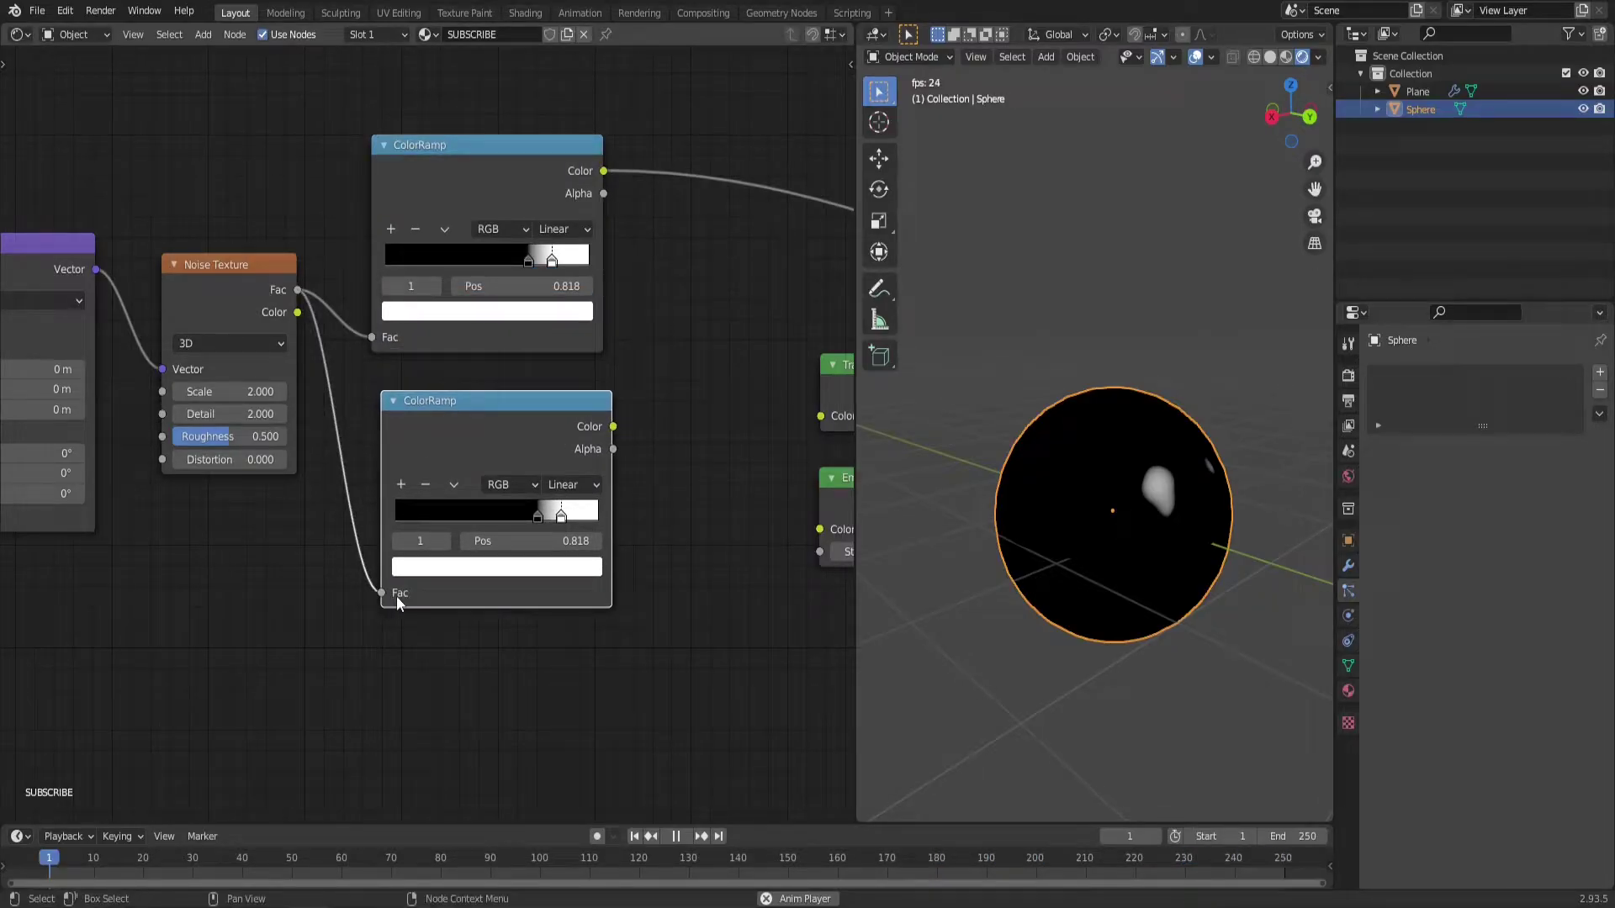
Lower the black stop of the duplicated ColorRamp, move its white stop to 0.641, and recolour that white stop pink.
{"action": "scroll", "coordinate": [536, 532], "scroll_direction": "up", "scroll_amount": 1}
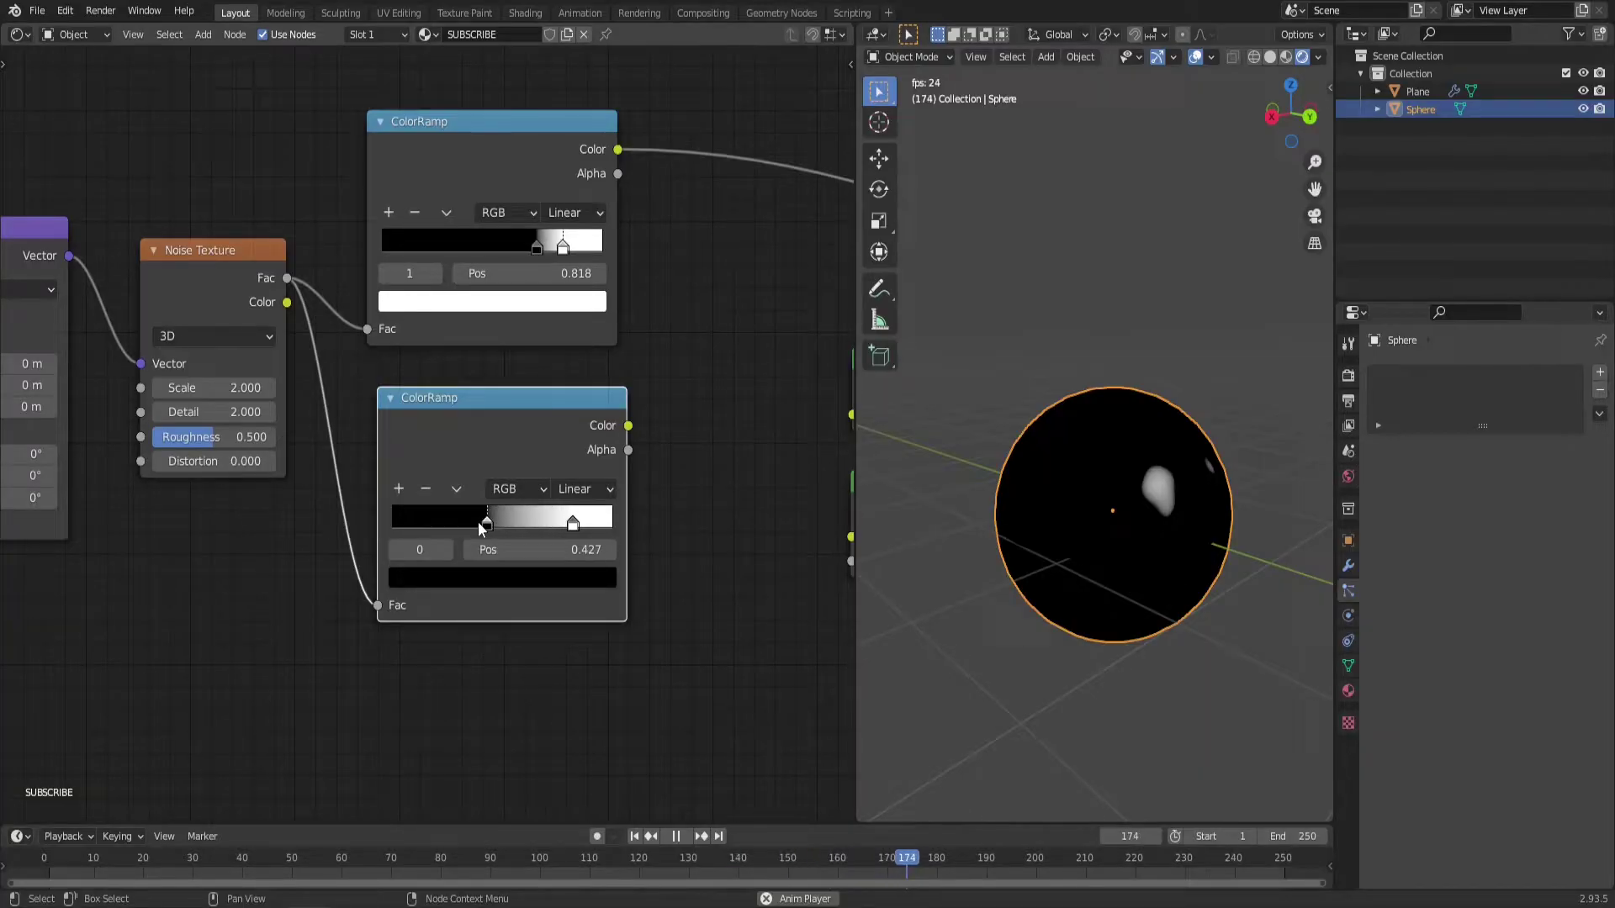
{"action": "left_click_drag", "start_coordinate": [573, 525], "coordinate": [545, 530]}
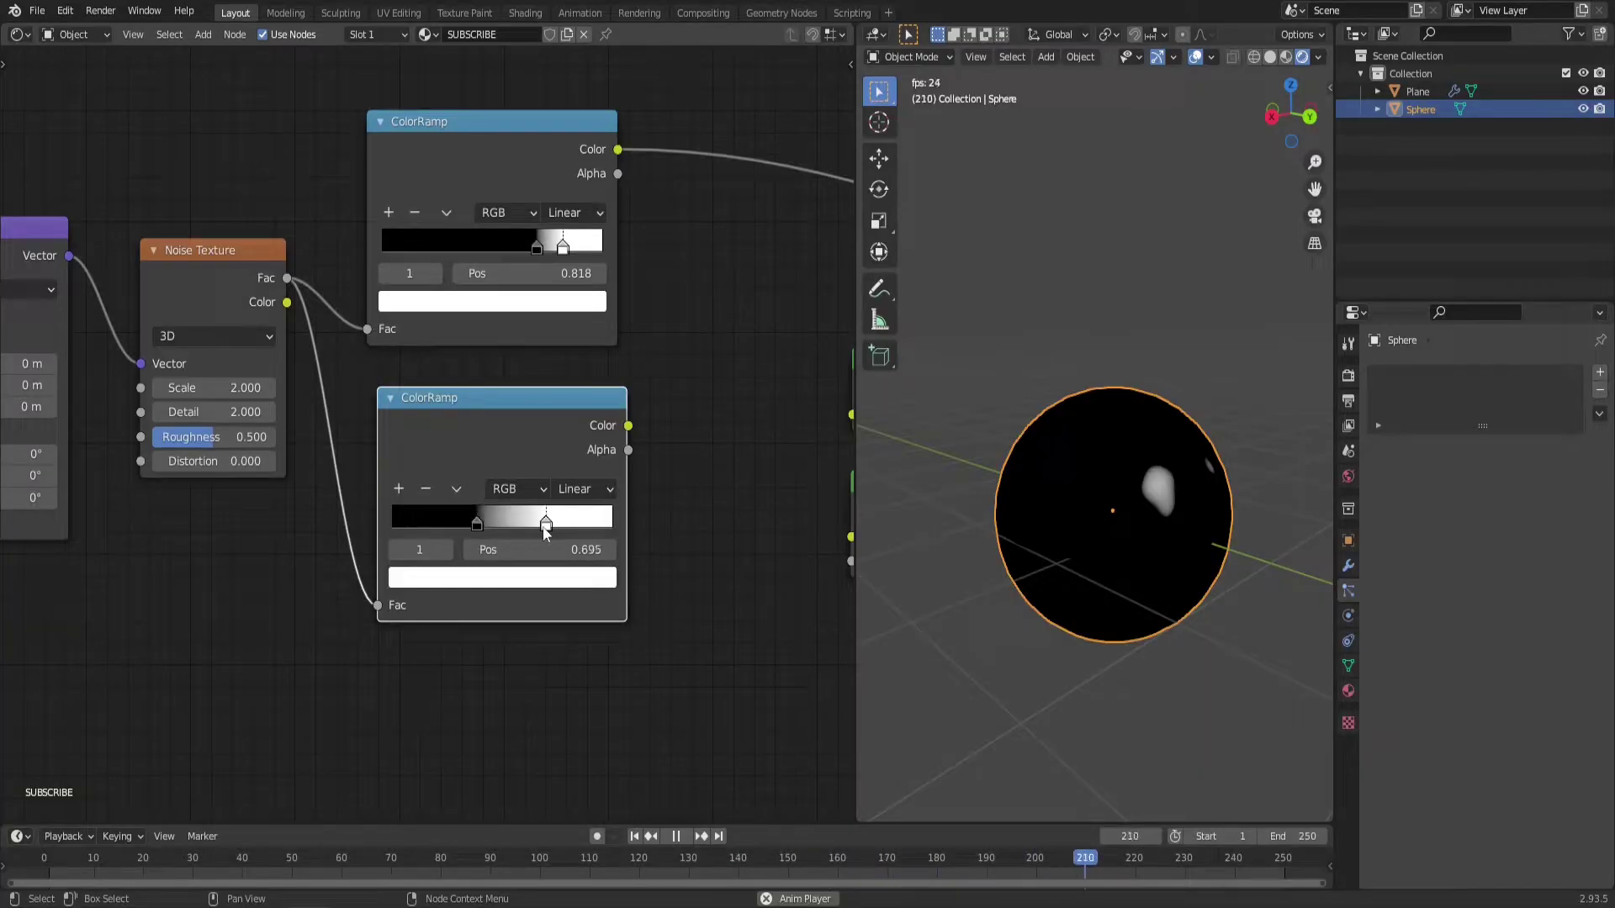
{"action": "left_click", "coordinate": [517, 589]}
{"action": "left_click", "coordinate": [497, 423]}
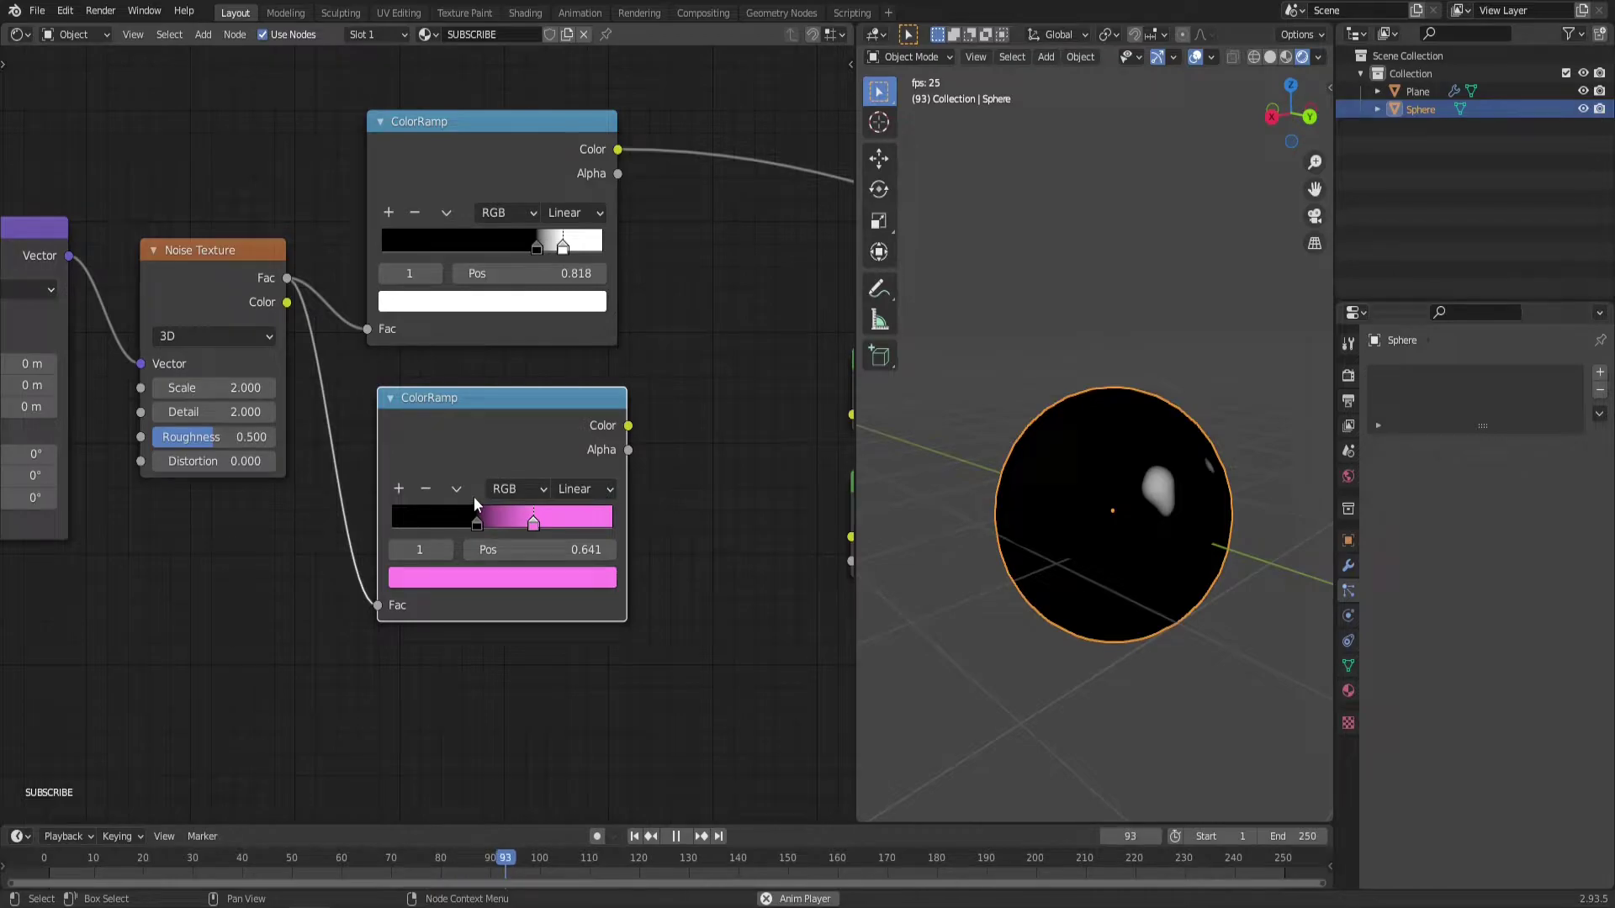
Connect the pink ColorRamp to the Emission colour and the black-and-white ColorRamp to the Mix Shader's Fac.
{"action": "middle_click_drag", "start_coordinate": [658, 367], "coordinate": [392, 343]}
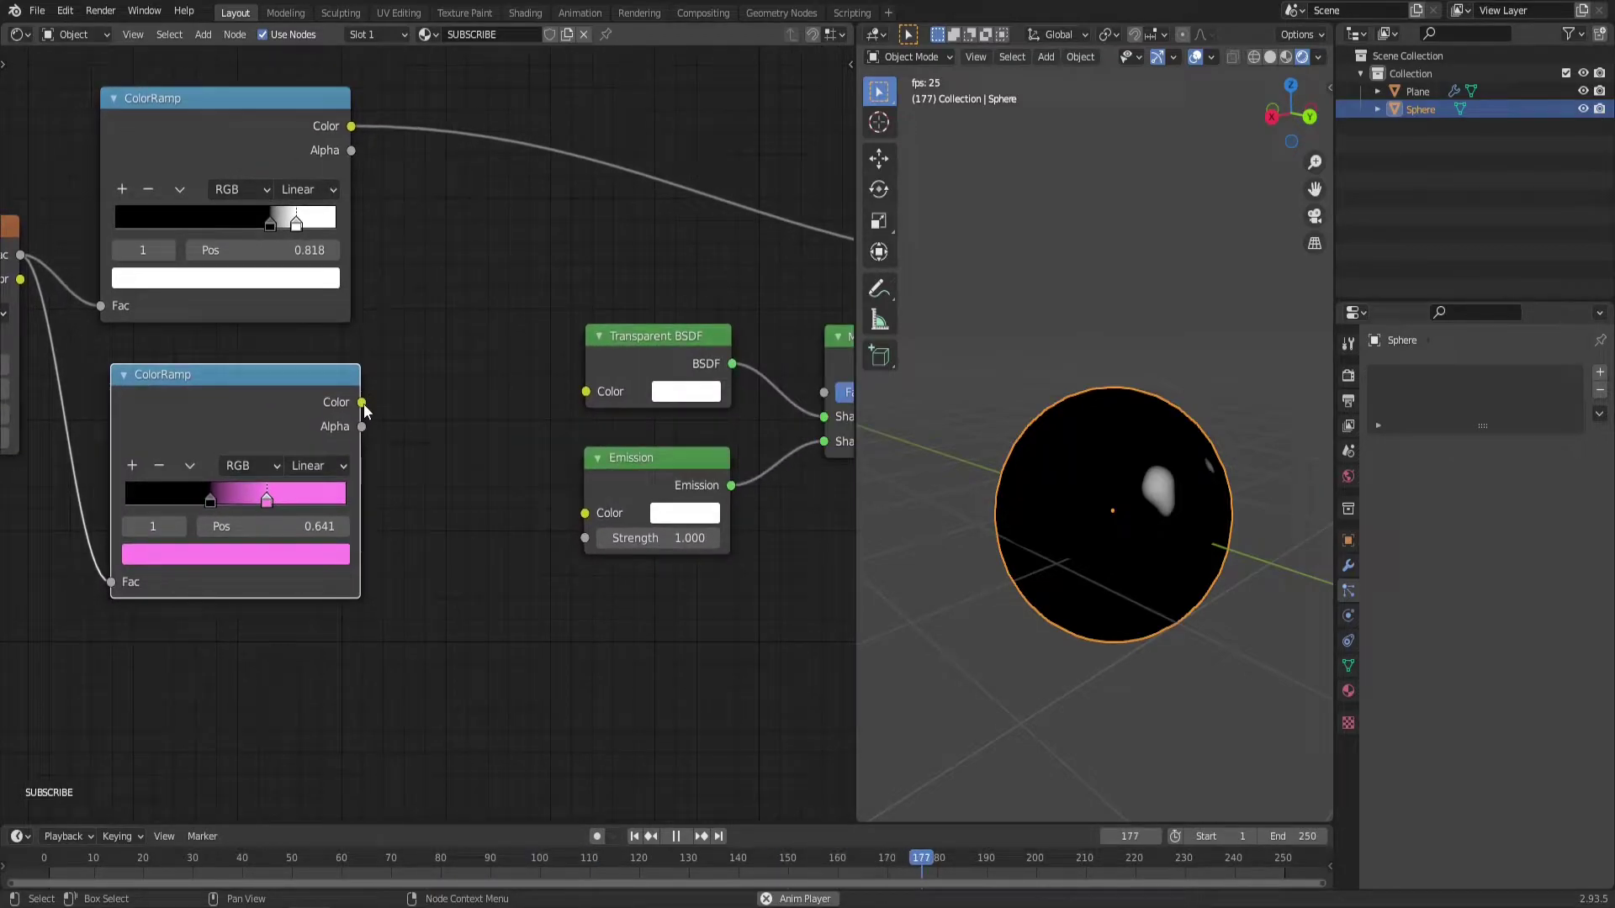
{"action": "scroll", "coordinate": [447, 269], "scroll_direction": "down", "scroll_amount": 1}
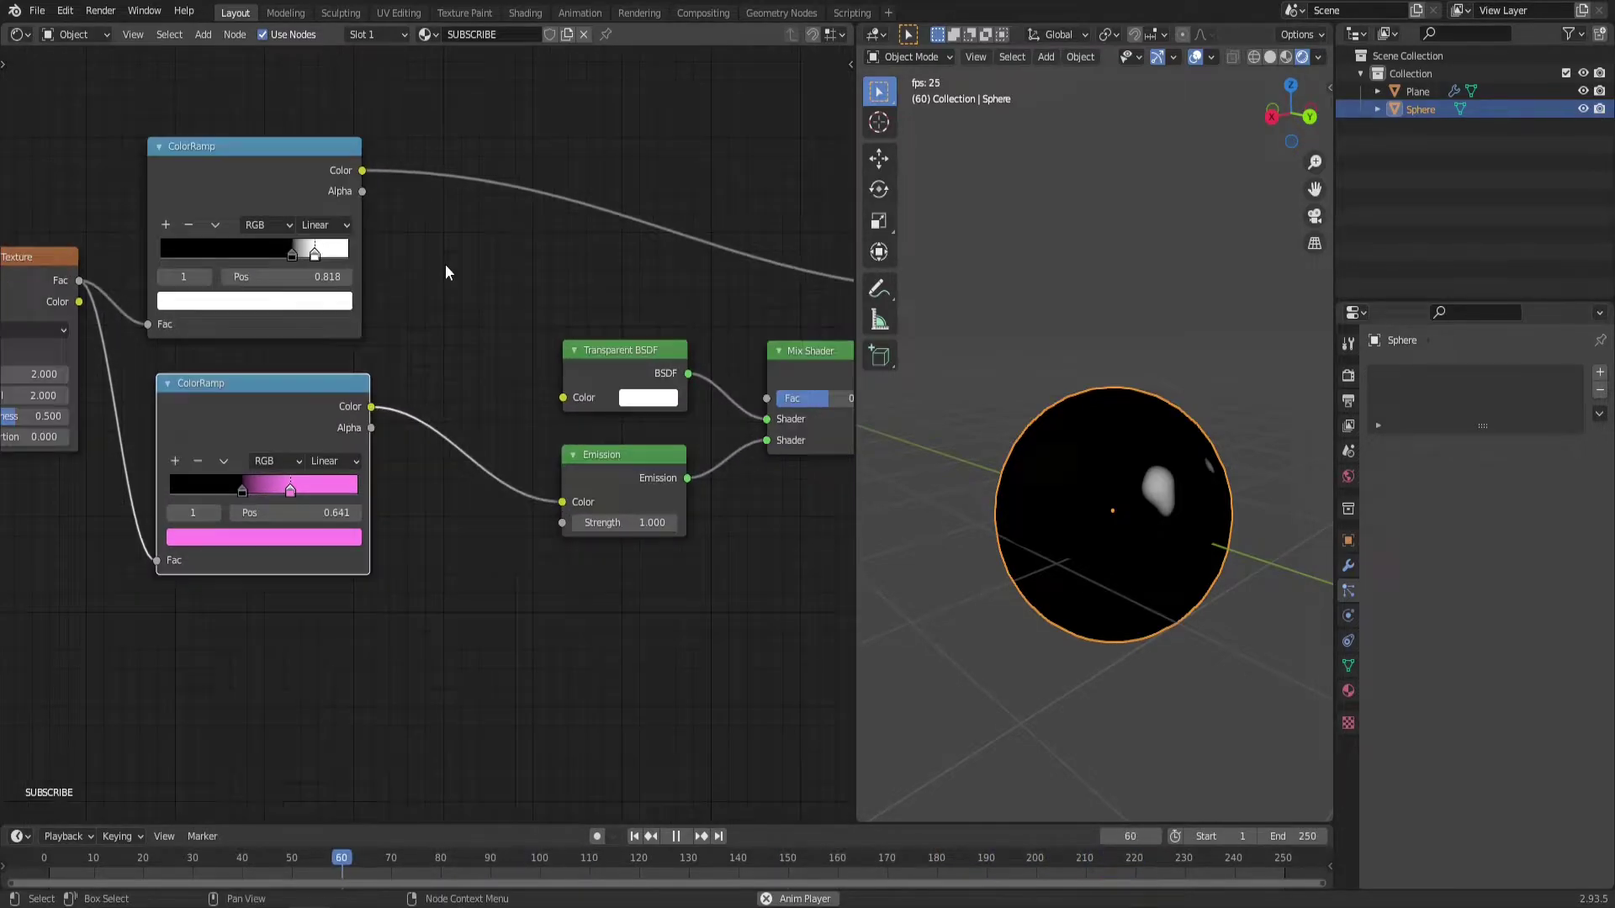
{"action": "middle_click_drag", "start_coordinate": [445, 267], "coordinate": [363, 265]}
{"action": "left_click_drag", "start_coordinate": [281, 222], "coordinate": [686, 432]}
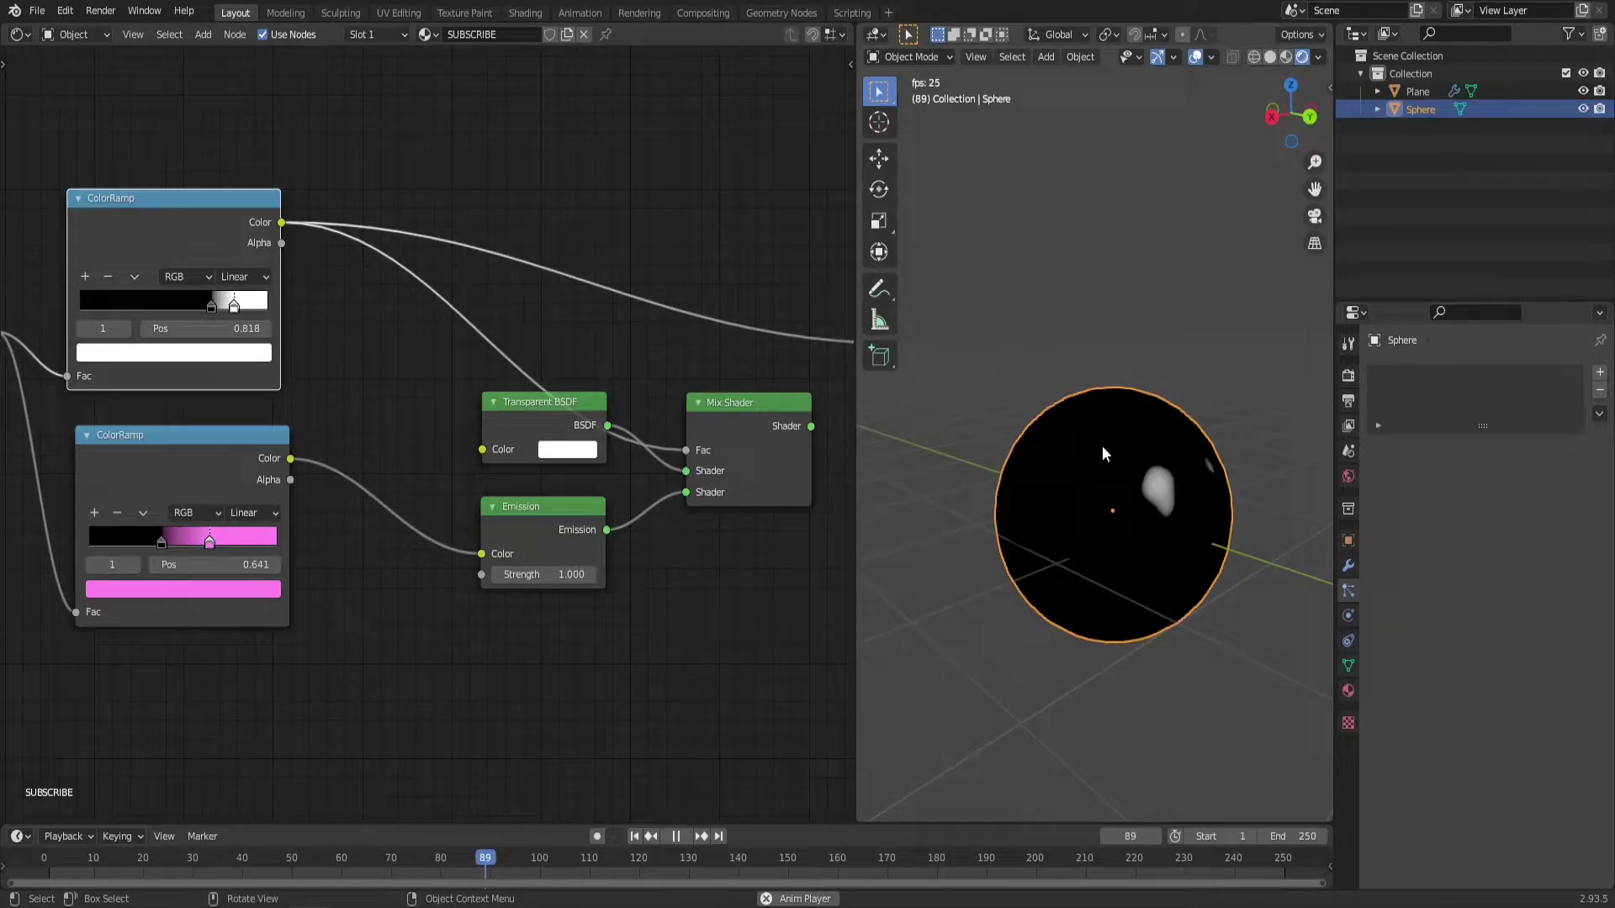
Route the Mix Shader to the Material Output surface and set the material's blend mode to Alpha Blend.
{"action": "middle_click_drag", "start_coordinate": [742, 412], "coordinate": [562, 387]}
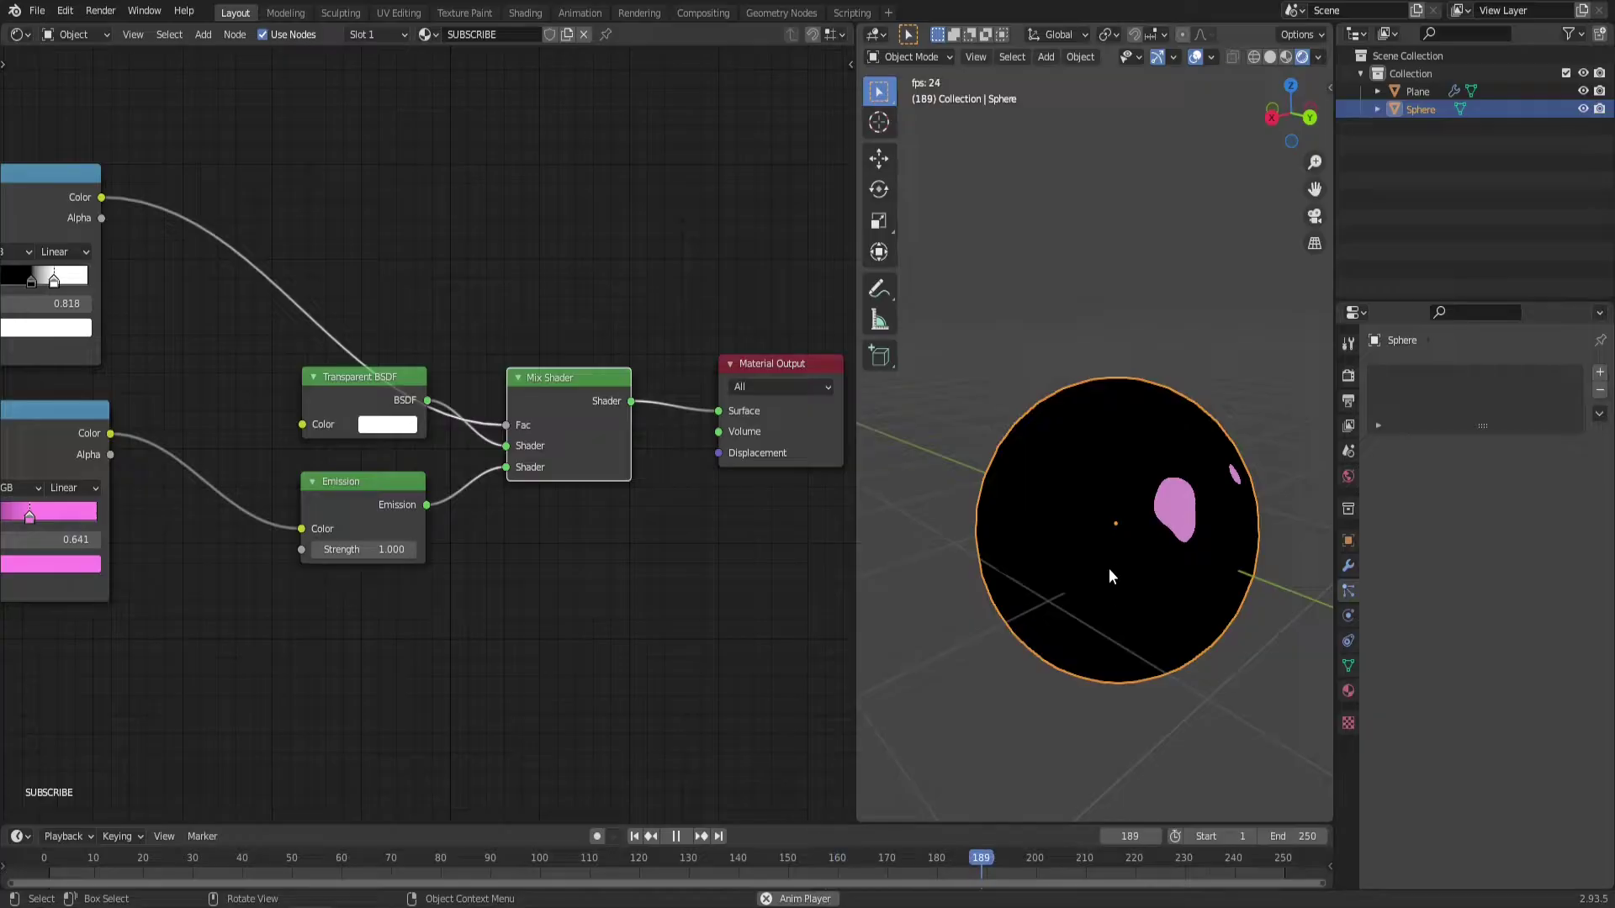
{"action": "left_click", "coordinate": [1349, 692]}
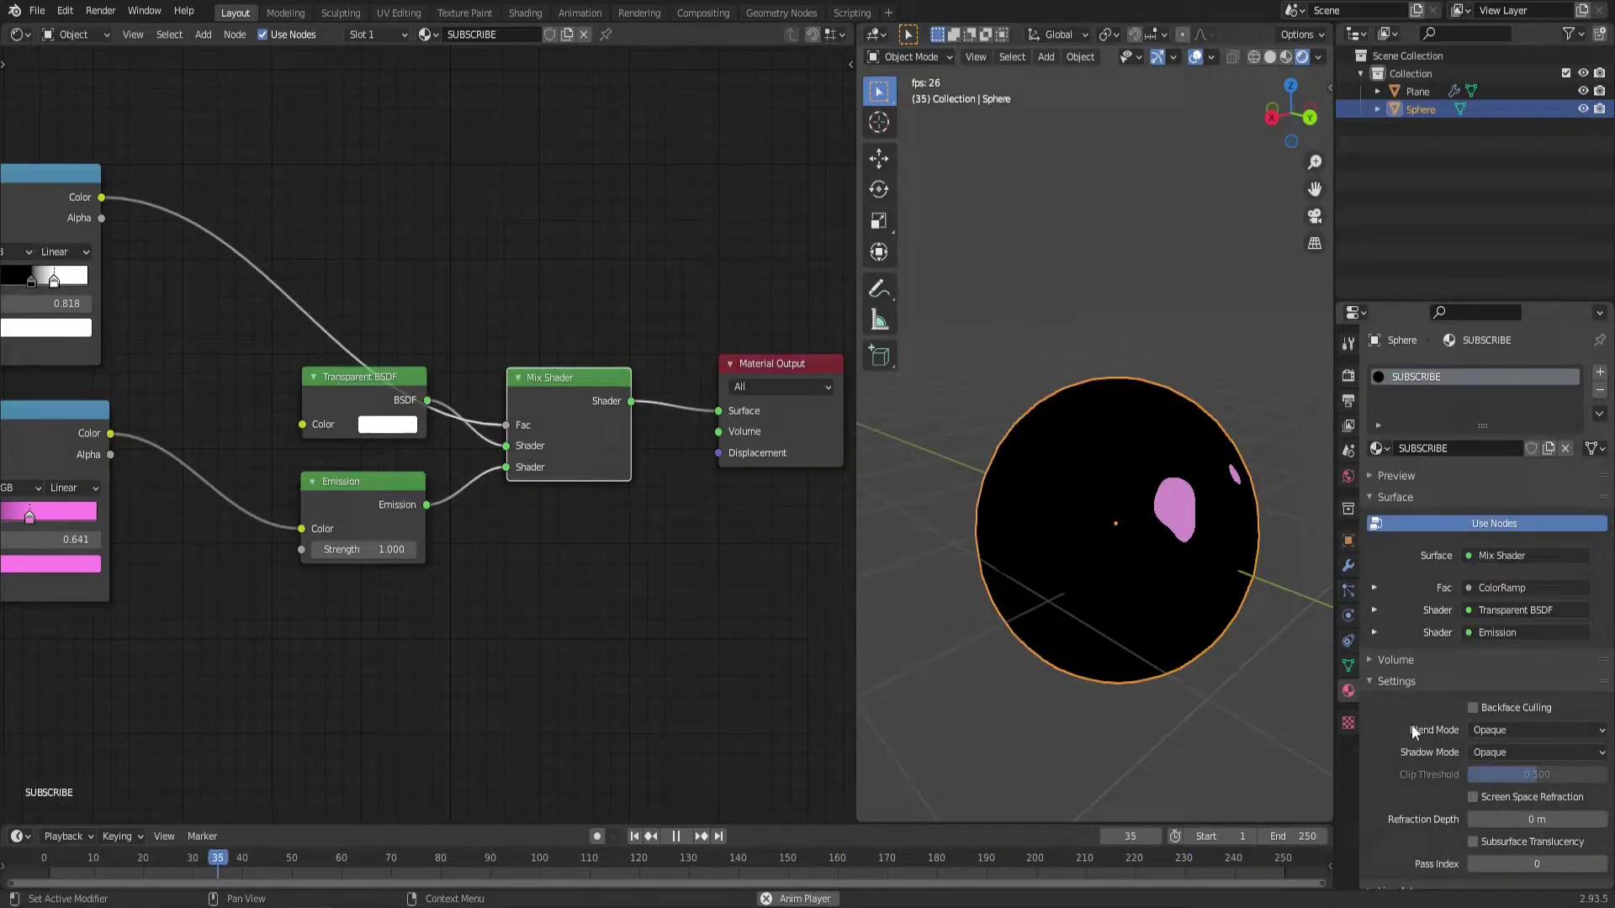
{"action": "left_click", "coordinate": [1504, 729]}
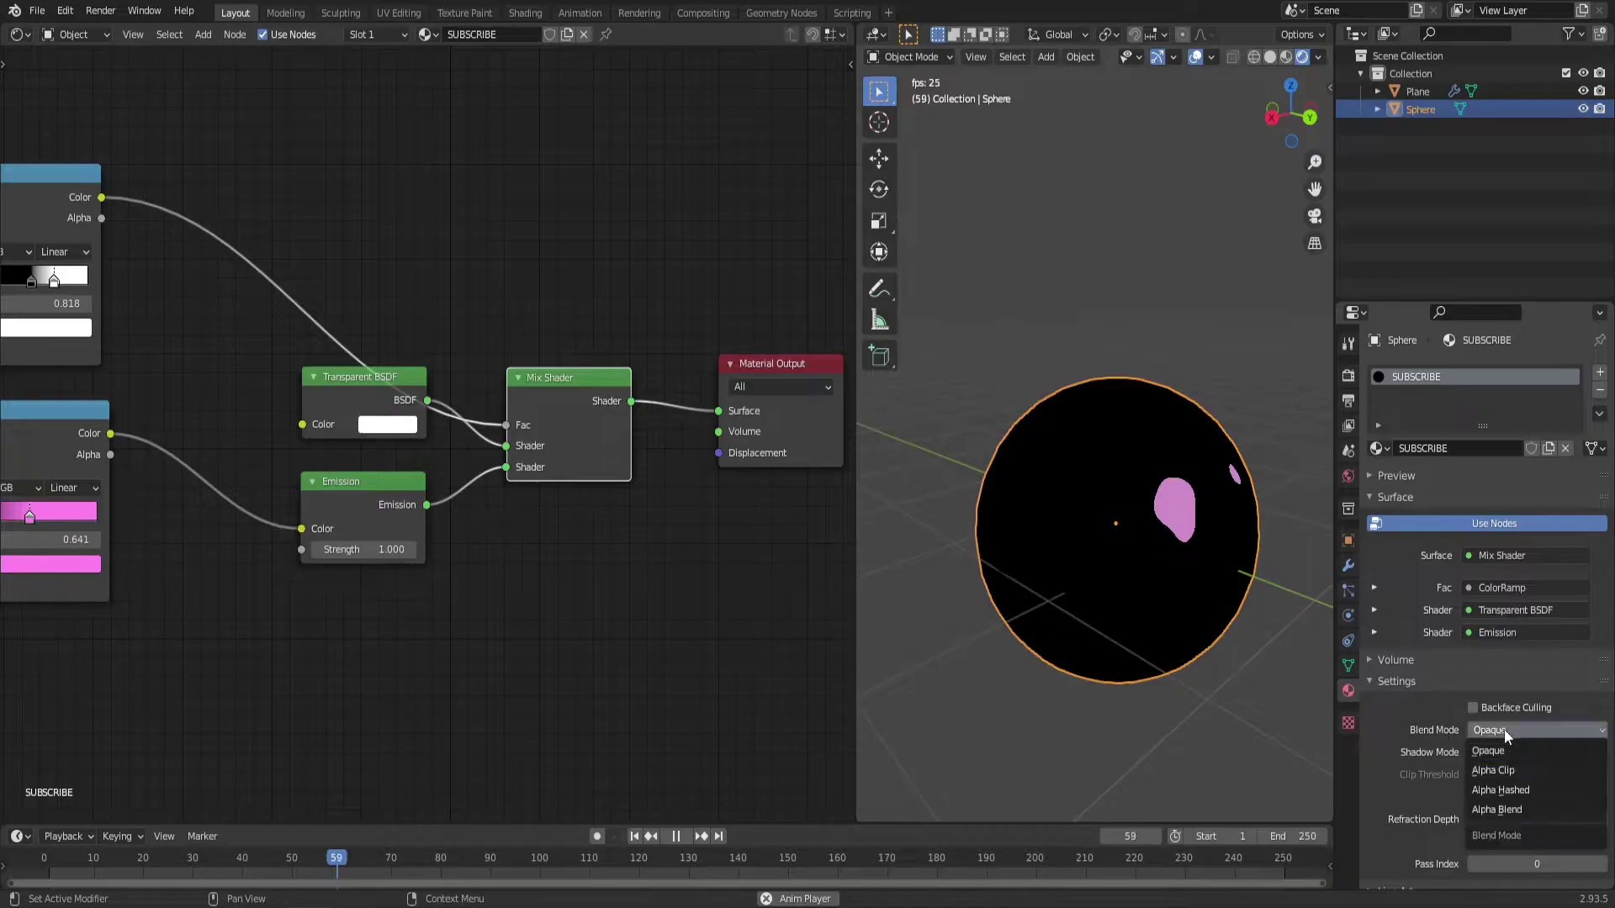
{"action": "left_click", "coordinate": [1504, 810]}
Raise the Emission strength to 10 and enable Bloom in the Eevee render settings.
{"action": "left_click", "coordinate": [1183, 594]}
{"action": "middle_click_drag", "start_coordinate": [1183, 594], "coordinate": [1033, 572]}
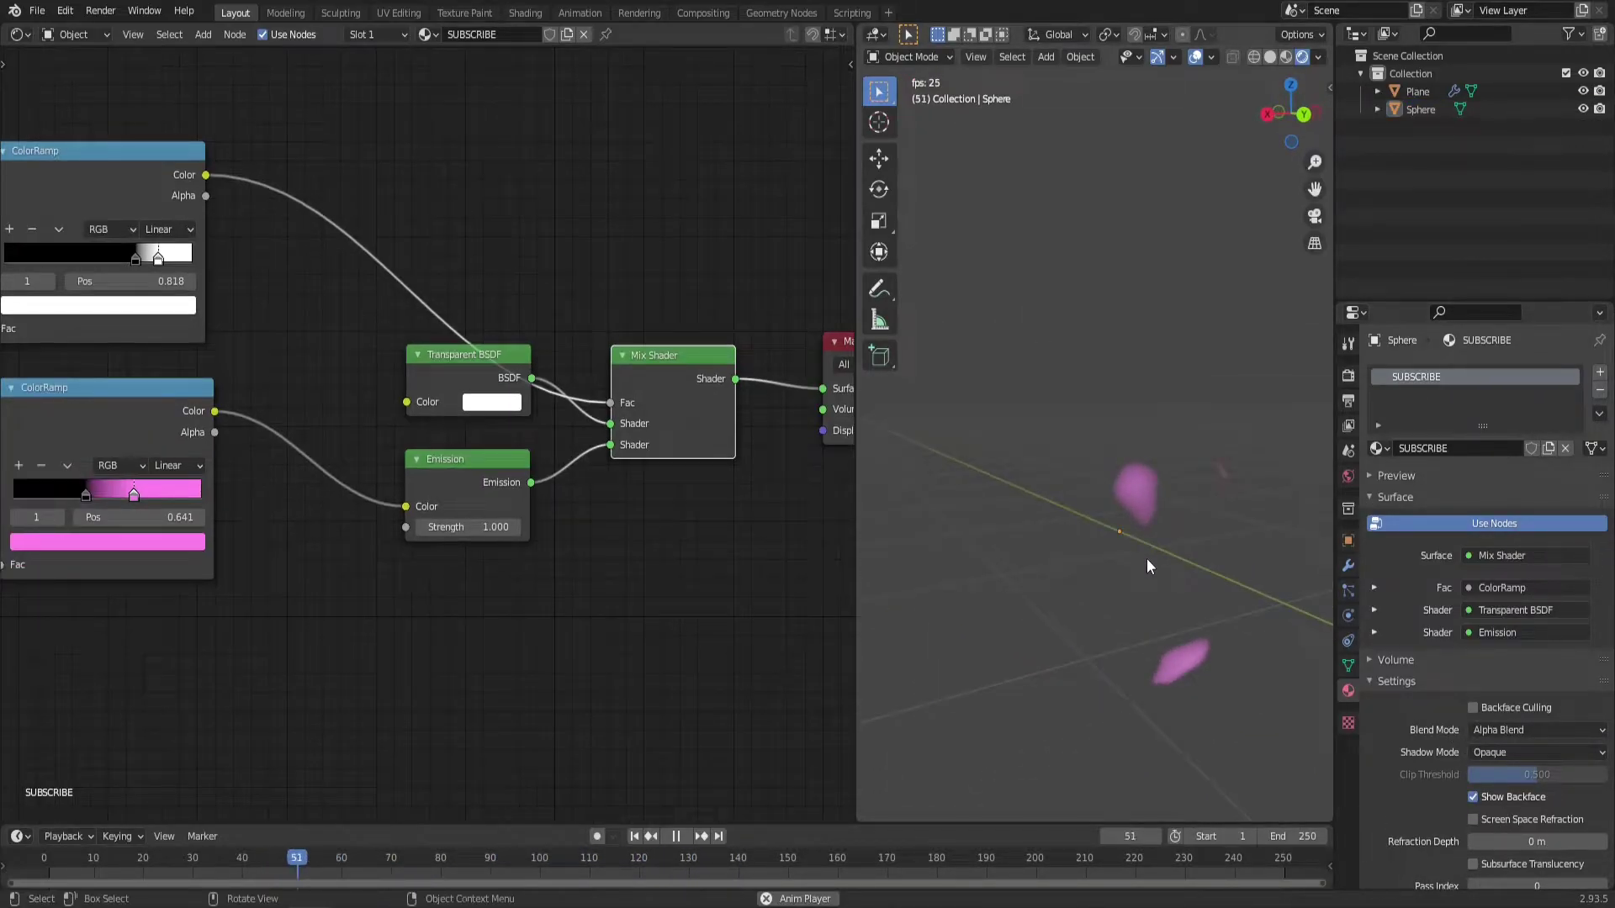
{"action": "middle_click_drag", "start_coordinate": [1147, 559], "coordinate": [1118, 576]}
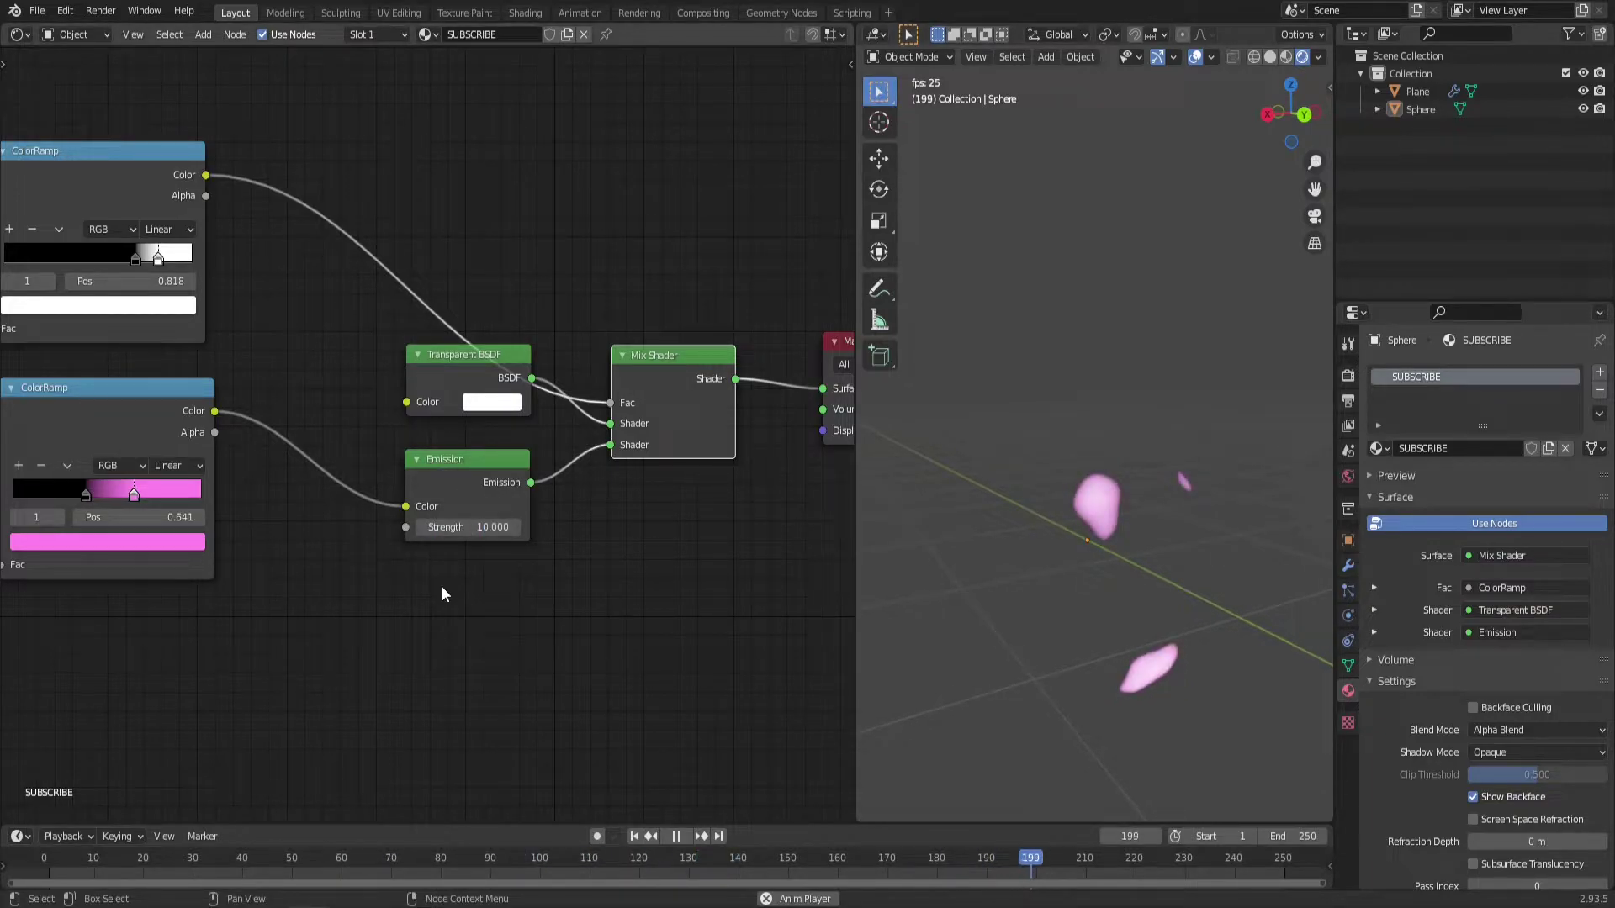
{"action": "left_click", "coordinate": [1348, 376]}
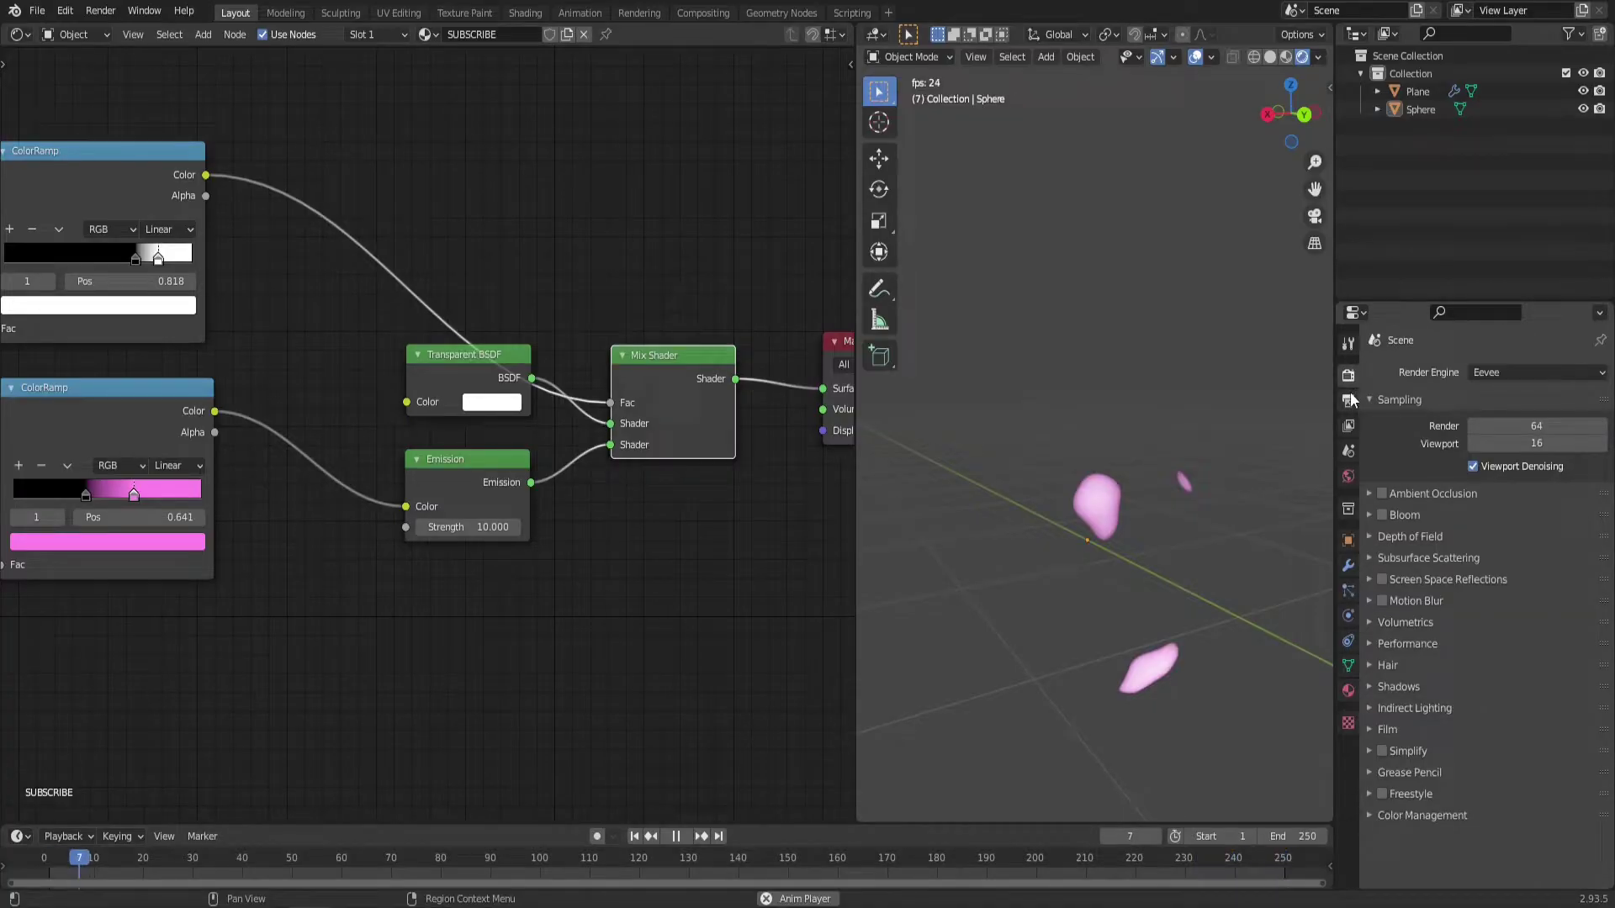
{"action": "left_click", "coordinate": [1381, 515]}
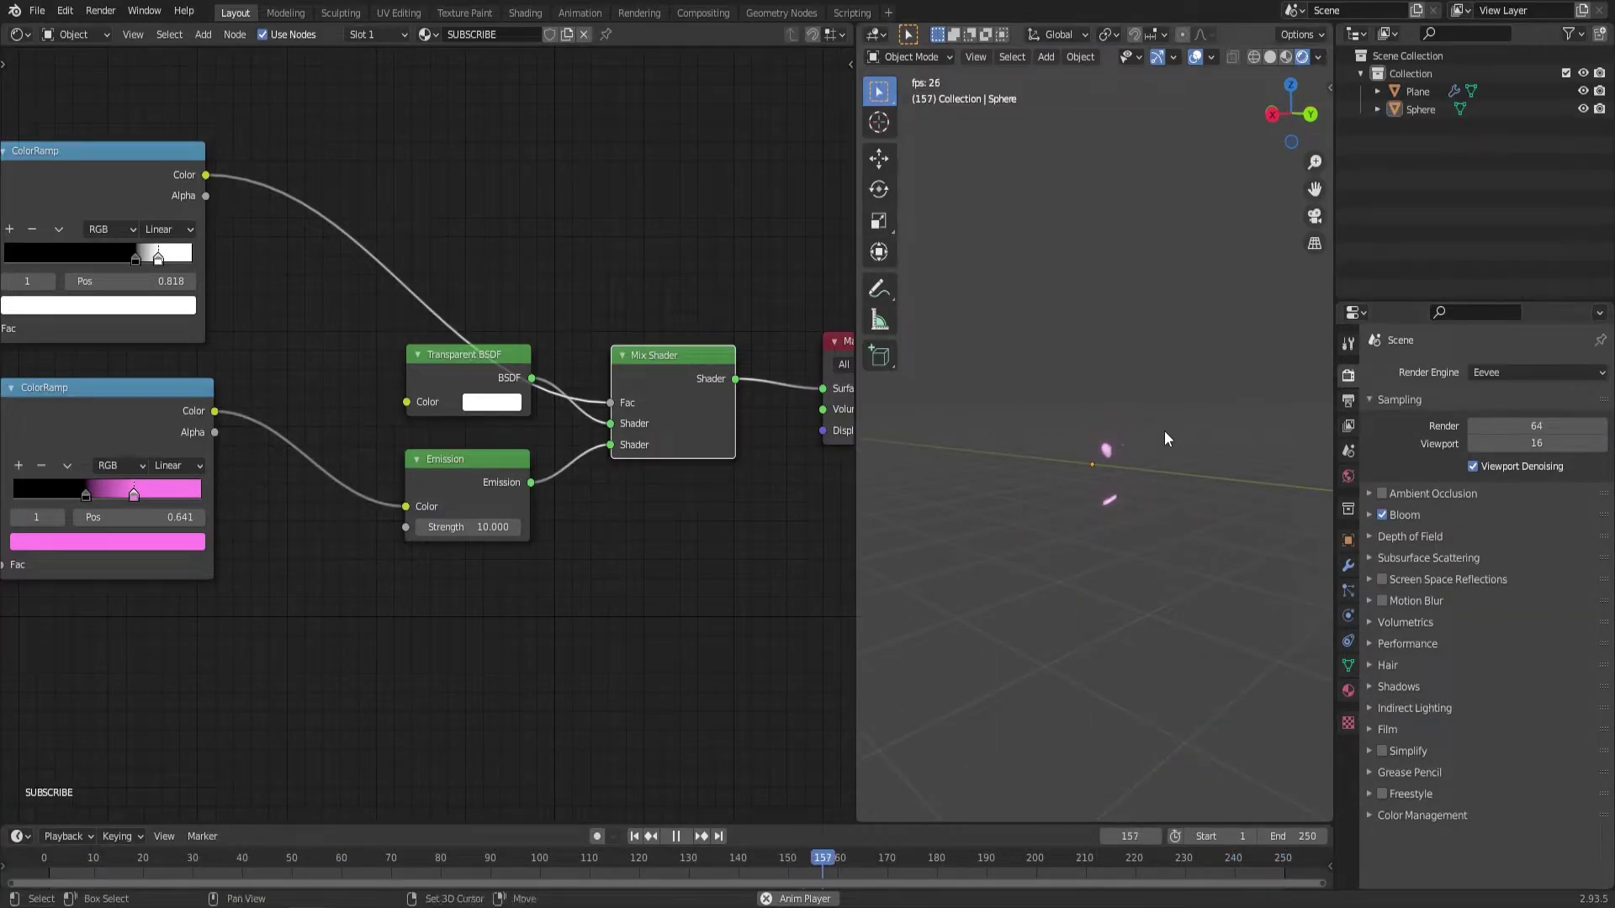
{"action": "middle_click_drag", "start_coordinate": [1164, 431], "coordinate": [1069, 522]}
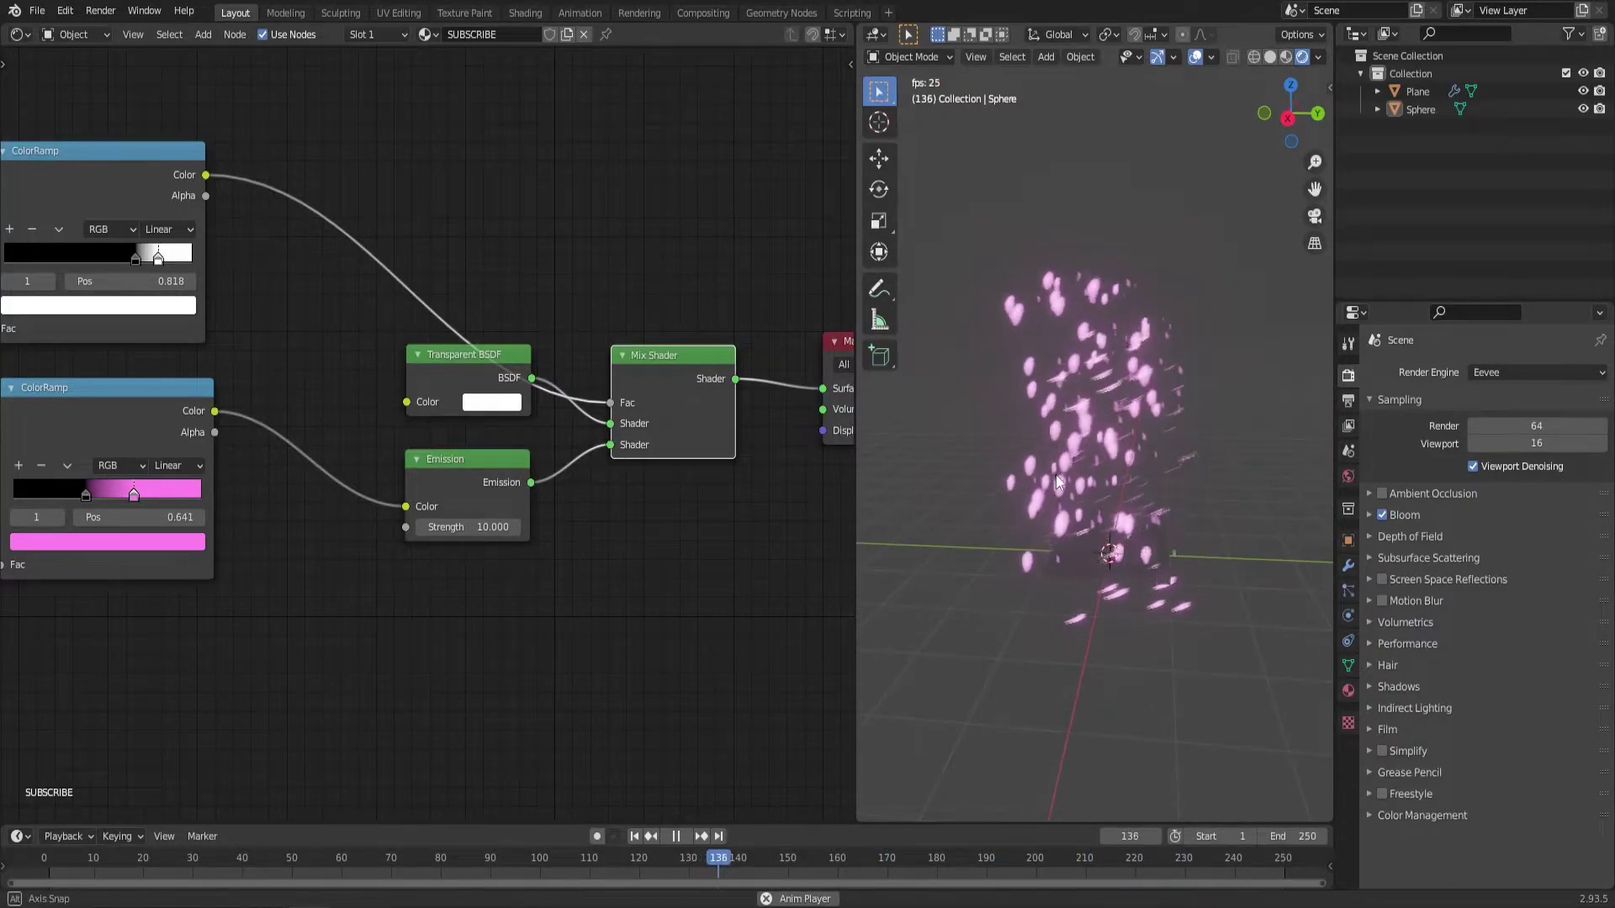
{"action": "middle_click_drag", "start_coordinate": [1056, 474], "coordinate": [1176, 476]}
Move the Noise Texture node lower and switch its dimensions to 4D.
{"action": "middle_click_drag", "start_coordinate": [123, 678], "coordinate": [797, 617]}
{"action": "left_click_drag", "start_coordinate": [531, 253], "coordinate": [528, 384]}
{"action": "left_click", "coordinate": [527, 437]}
{"action": "left_click", "coordinate": [523, 521]}
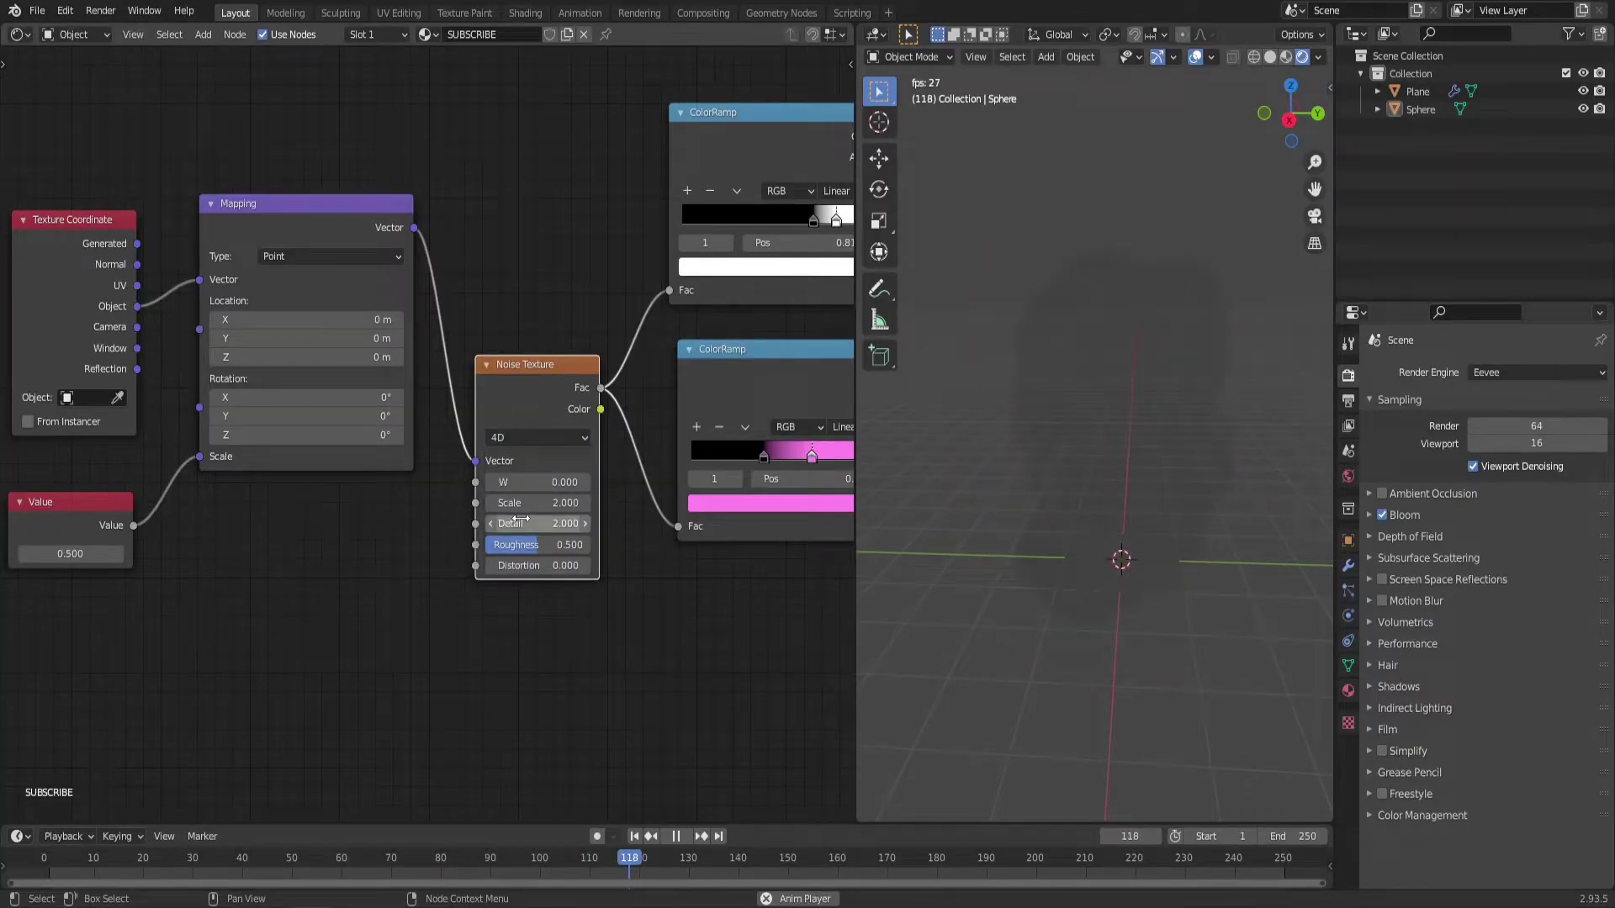
Add an Object Info node and a new Value node below the Mapping node.
{"action": "middle_click_drag", "start_coordinate": [383, 626], "coordinate": [538, 578]}
{"action": "key", "text": "F3"}
{"action": "type", "text": "object"}
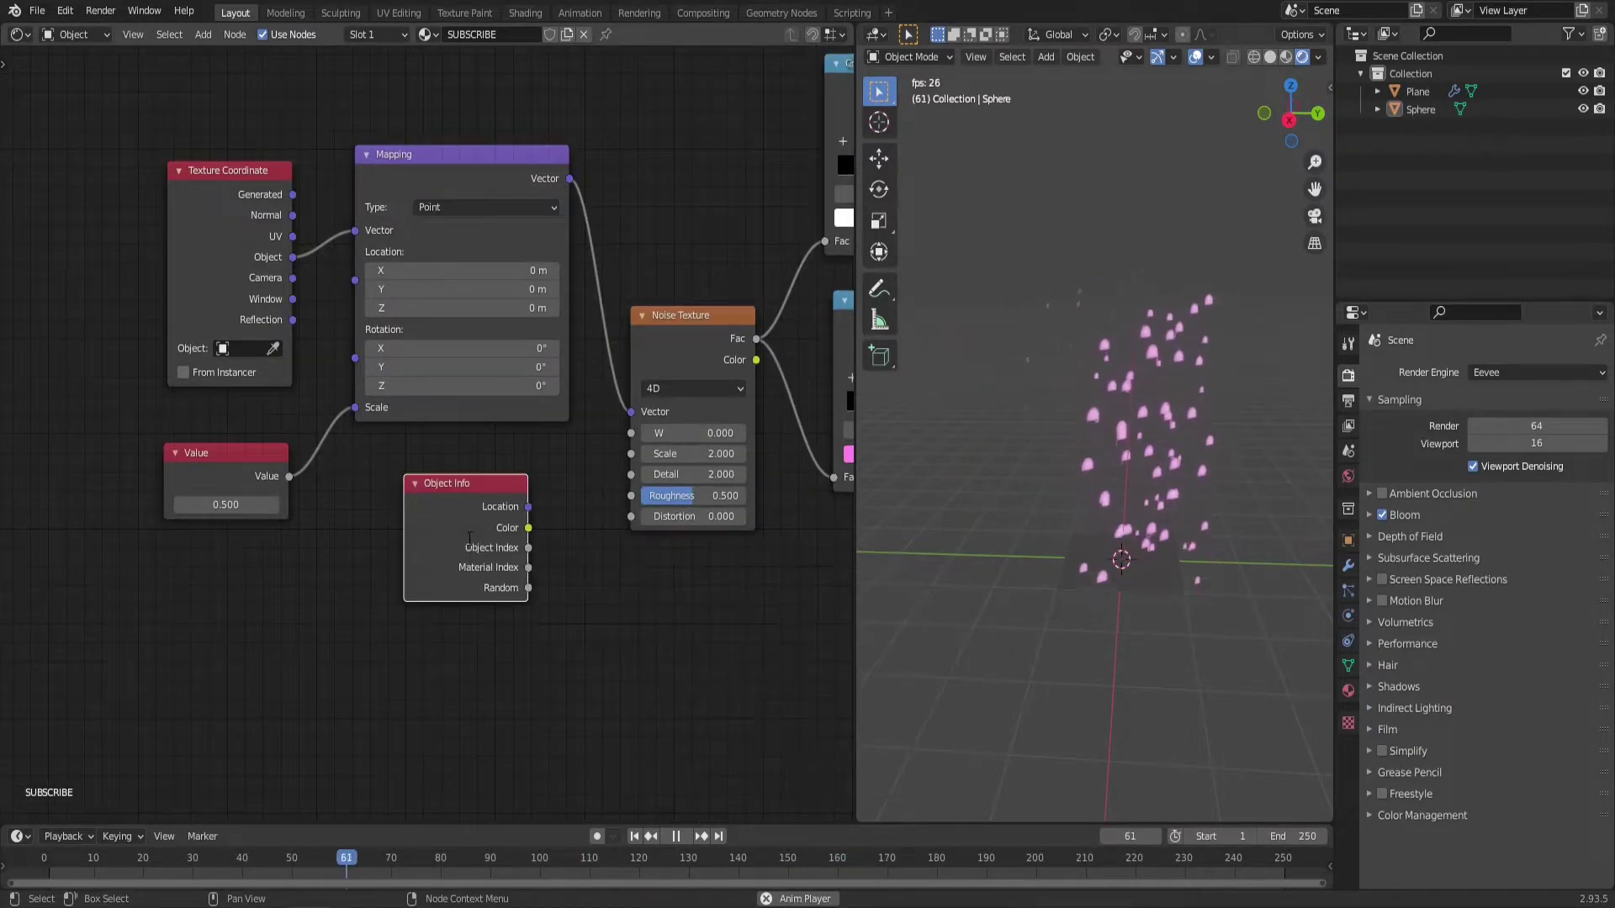
{"action": "key", "text": "F3"}
{"action": "type", "text": "val"}
{"action": "key", "text": "Return"}
{"action": "left_click", "coordinate": [411, 640]}
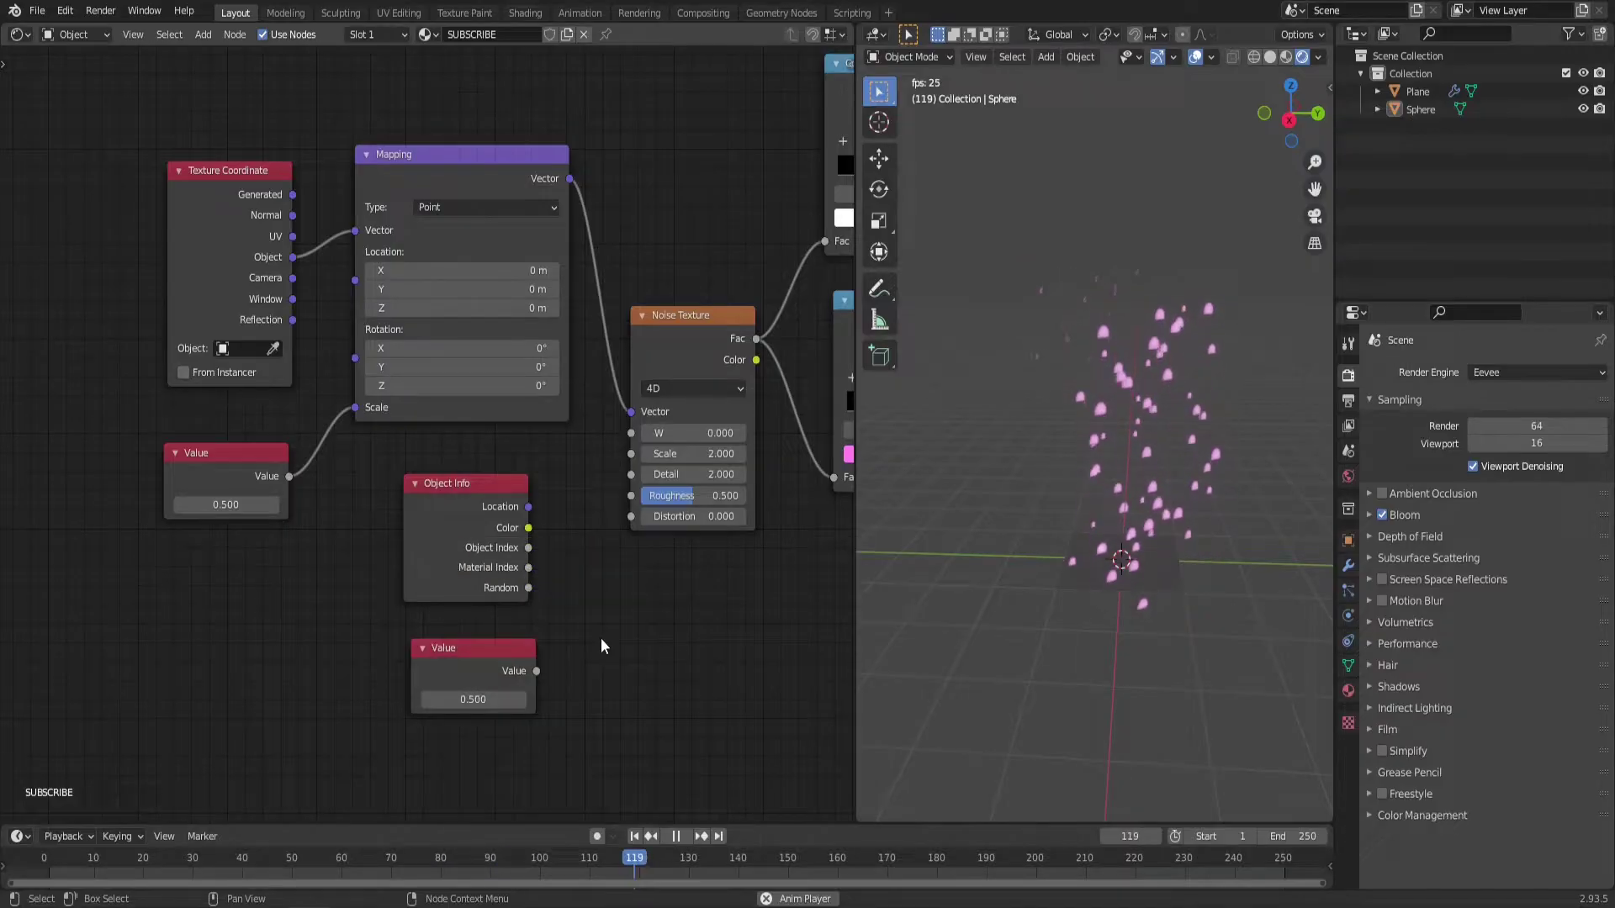
Add a Math node set to Add, summing Object Info Random and the new Value, and feed it into the Noise Texture's W.
{"action": "key", "text": "F3"}
{"action": "type", "text": "add"}
{"action": "key", "text": "Return"}
{"action": "left_click", "coordinate": [575, 578]}
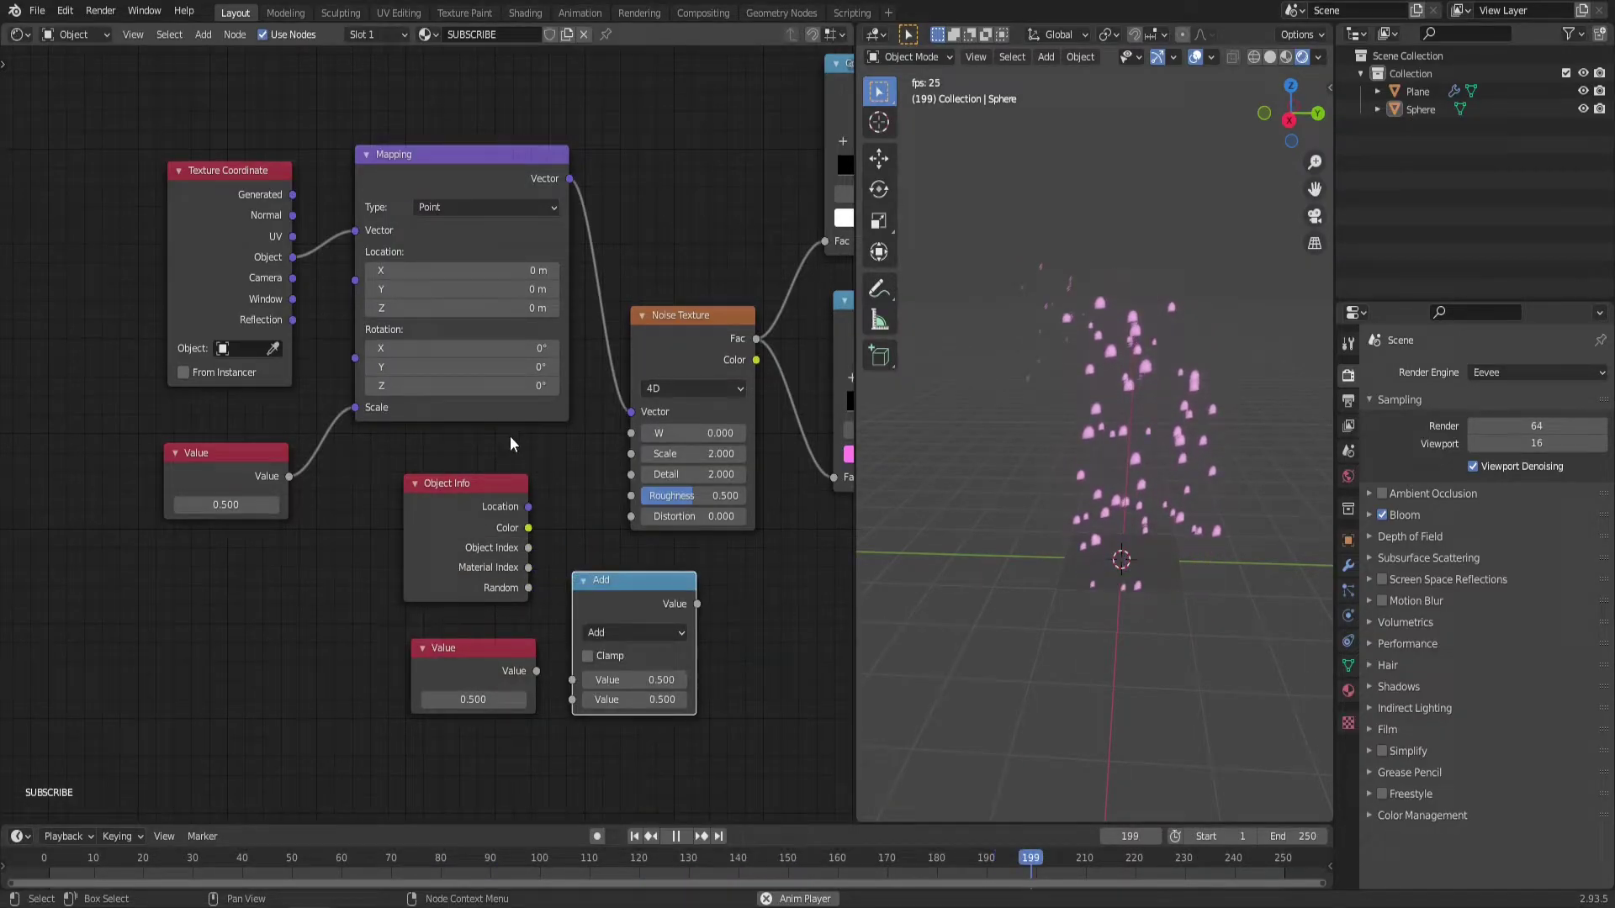
{"action": "left_click_drag", "start_coordinate": [528, 588], "coordinate": [573, 682]}
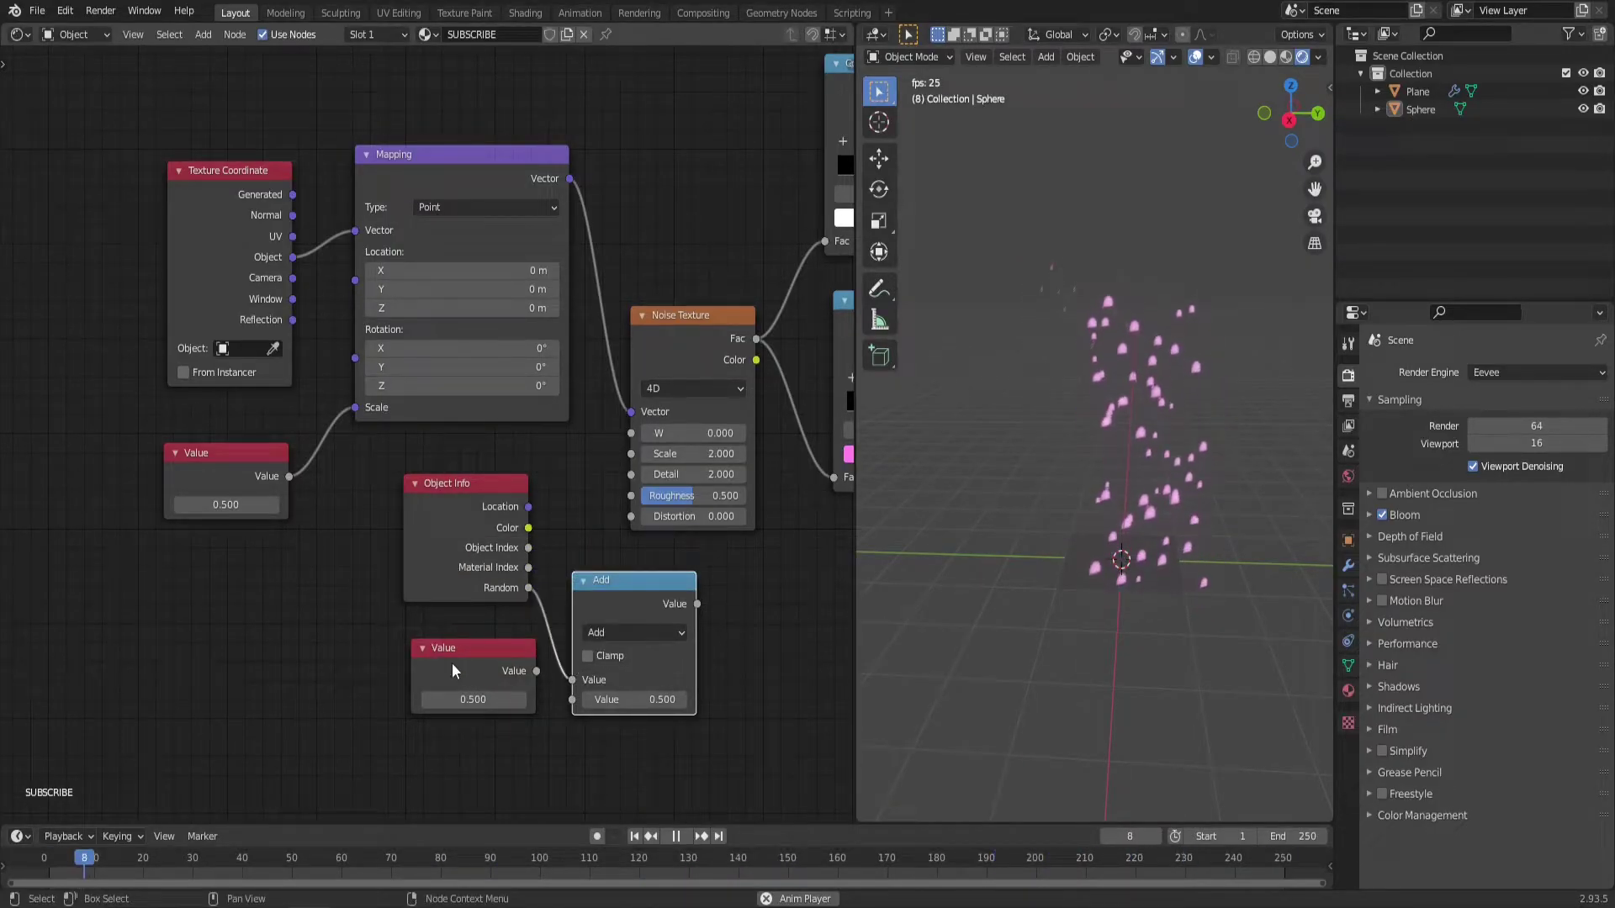
{"action": "left_click_drag", "start_coordinate": [451, 663], "coordinate": [438, 704]}
{"action": "left_click_drag", "start_coordinate": [523, 712], "coordinate": [573, 699]}
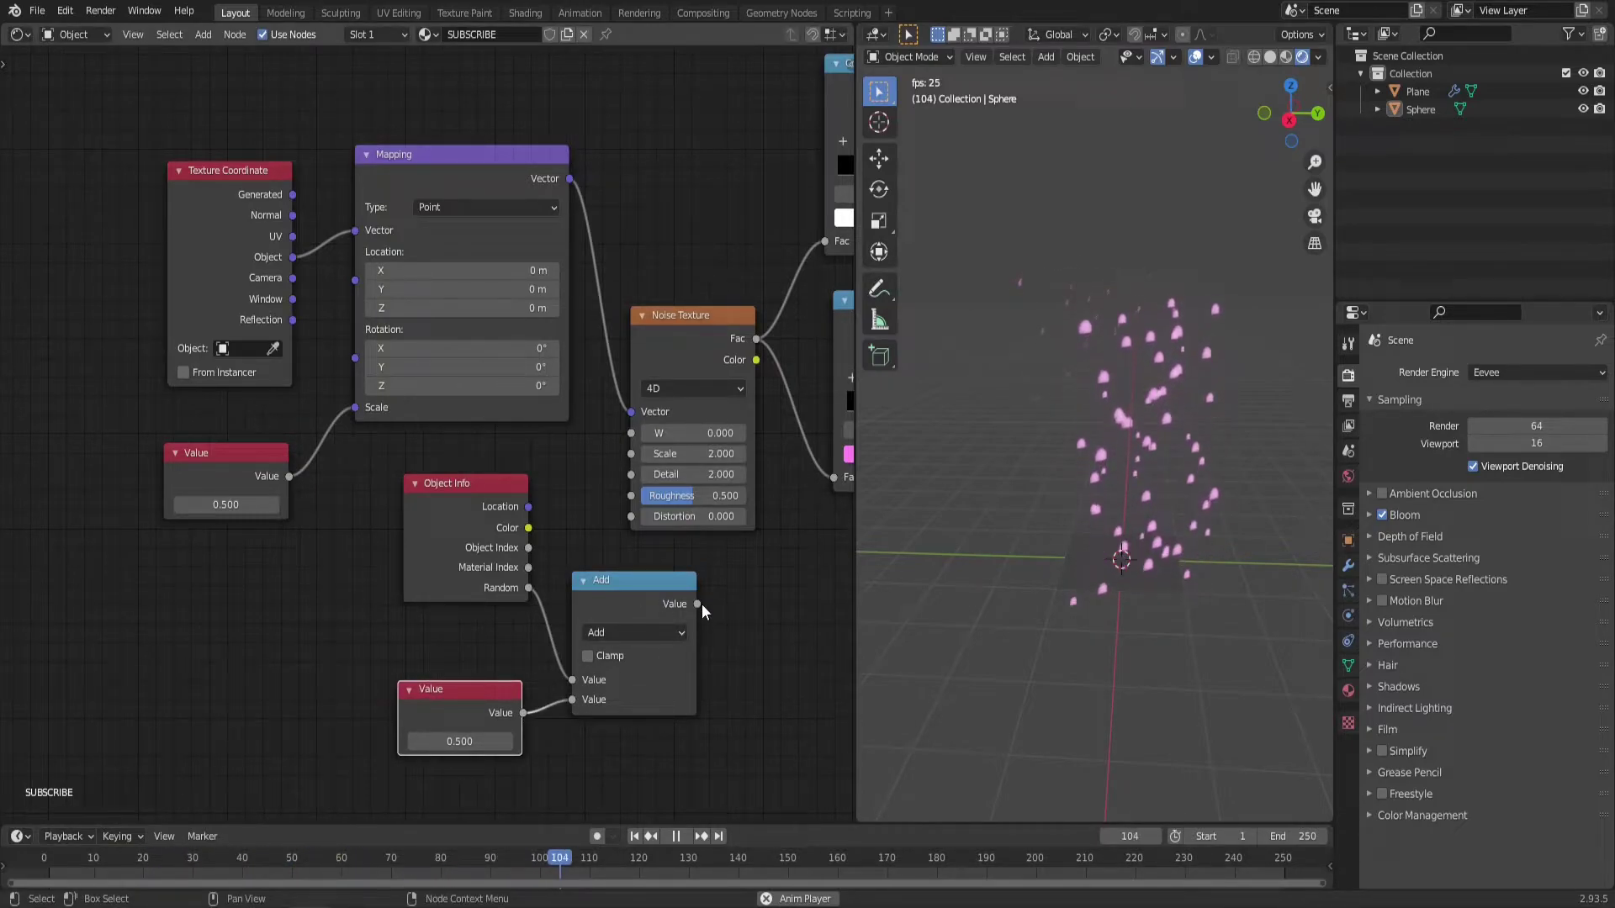
{"action": "left_click_drag", "start_coordinate": [698, 604], "coordinate": [678, 439]}
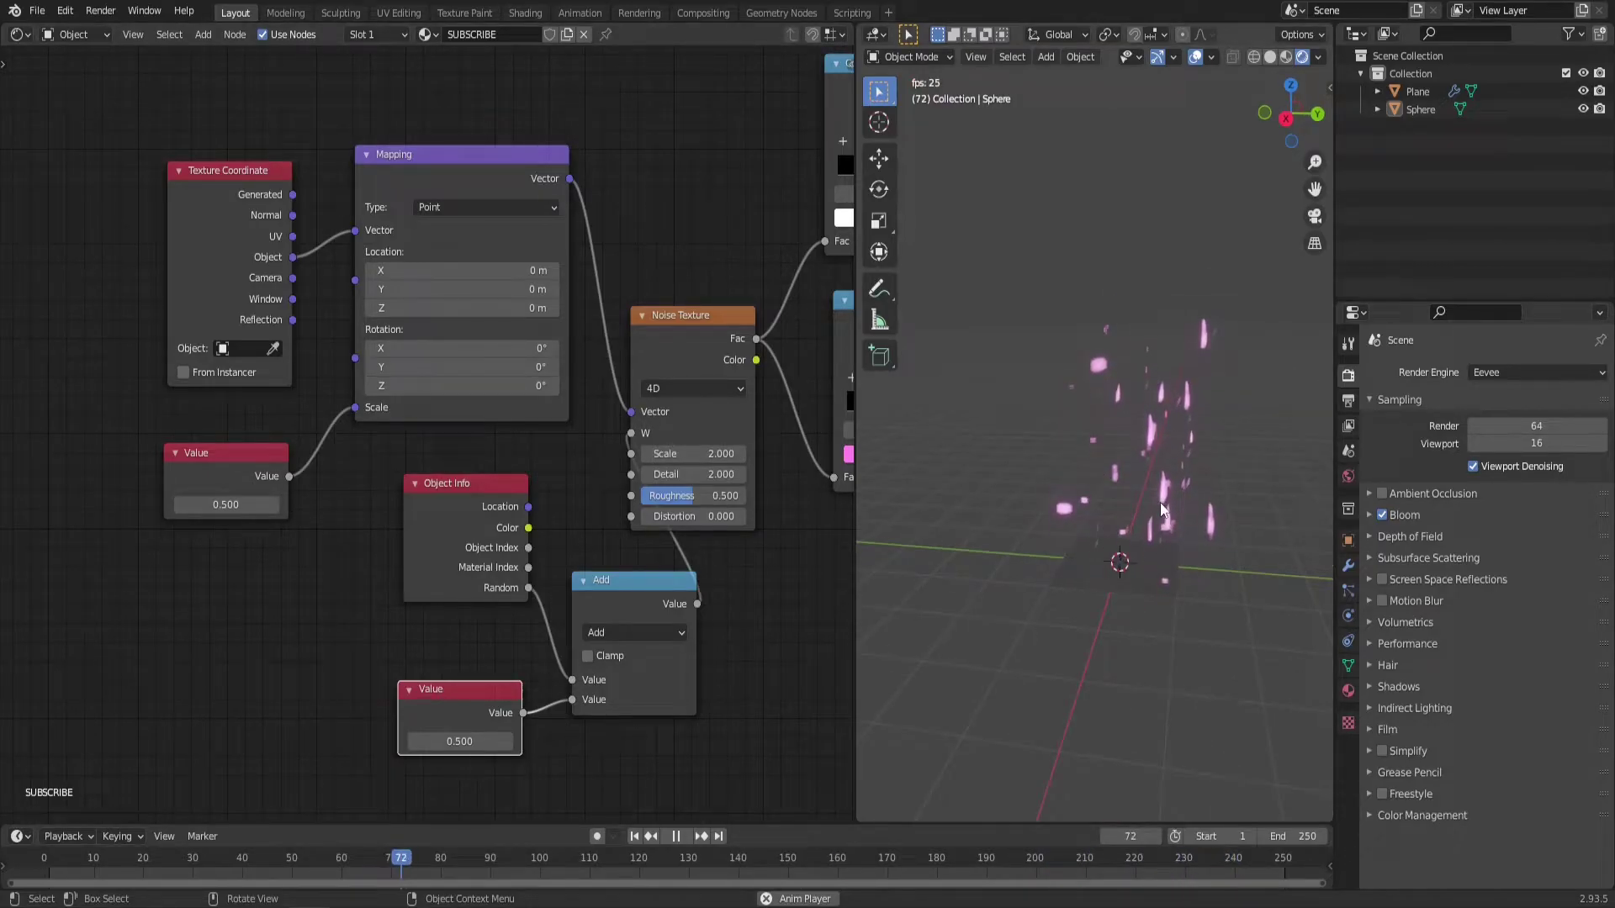
Test different amounts on the Value node feeding the Add node, and animate it with a driver expression.
{"action": "middle_click_drag", "start_coordinate": [1031, 504], "coordinate": [1149, 497]}
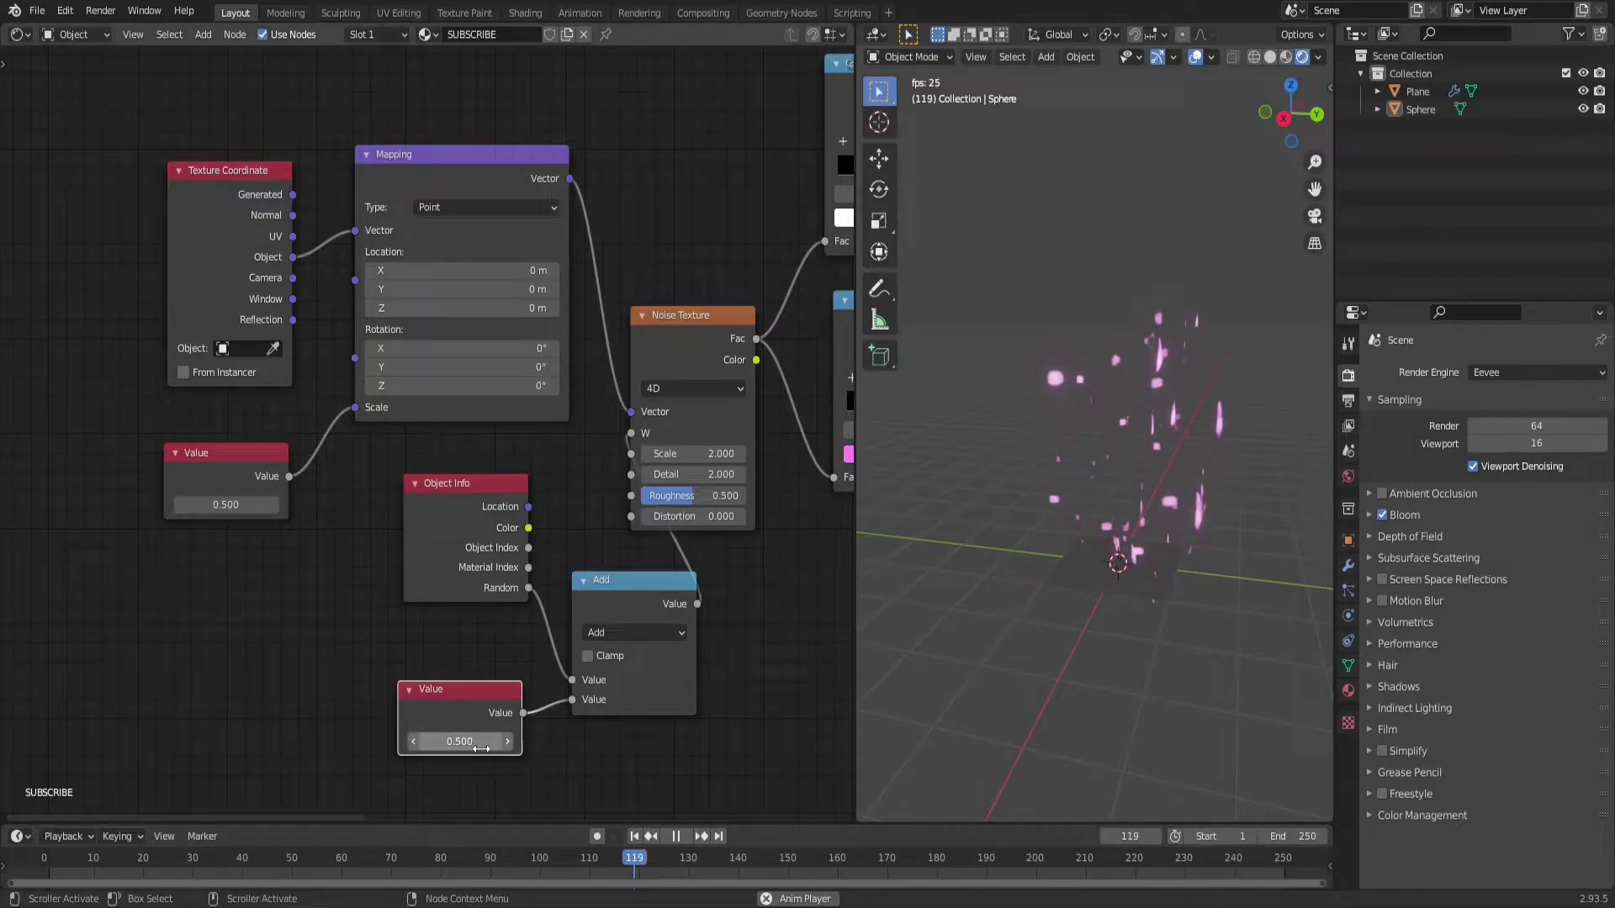
{"action": "left_click_drag", "start_coordinate": [440, 741], "coordinate": [471, 741]}
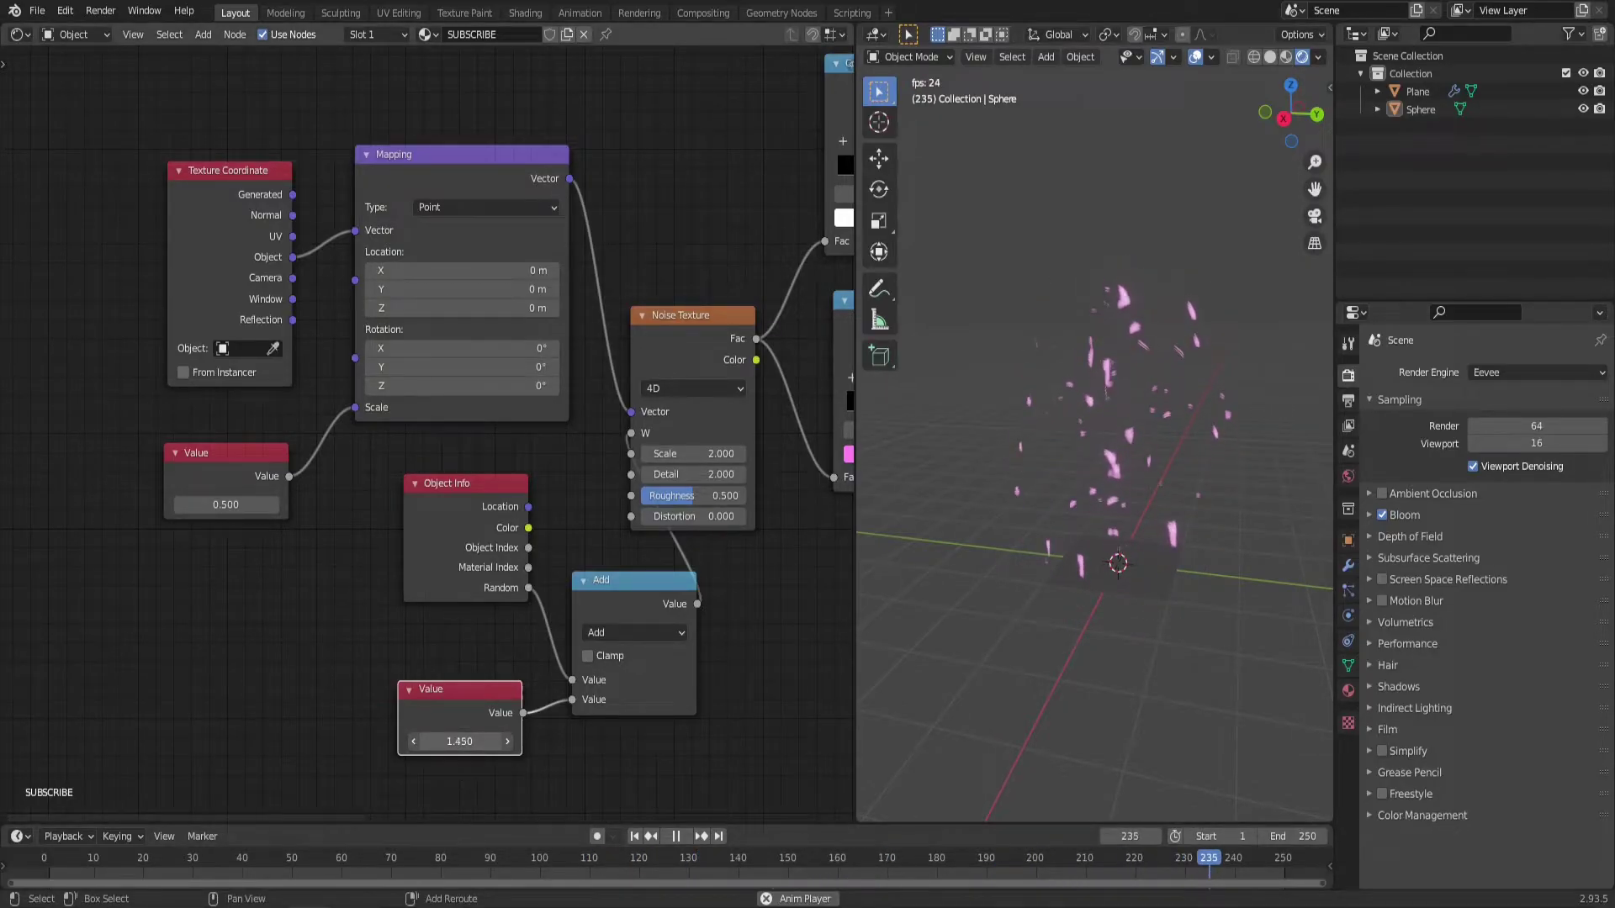
{"action": "left_click_drag", "start_coordinate": [458, 741], "coordinate": [465, 741]}
{"action": "left_click", "coordinate": [458, 742]}
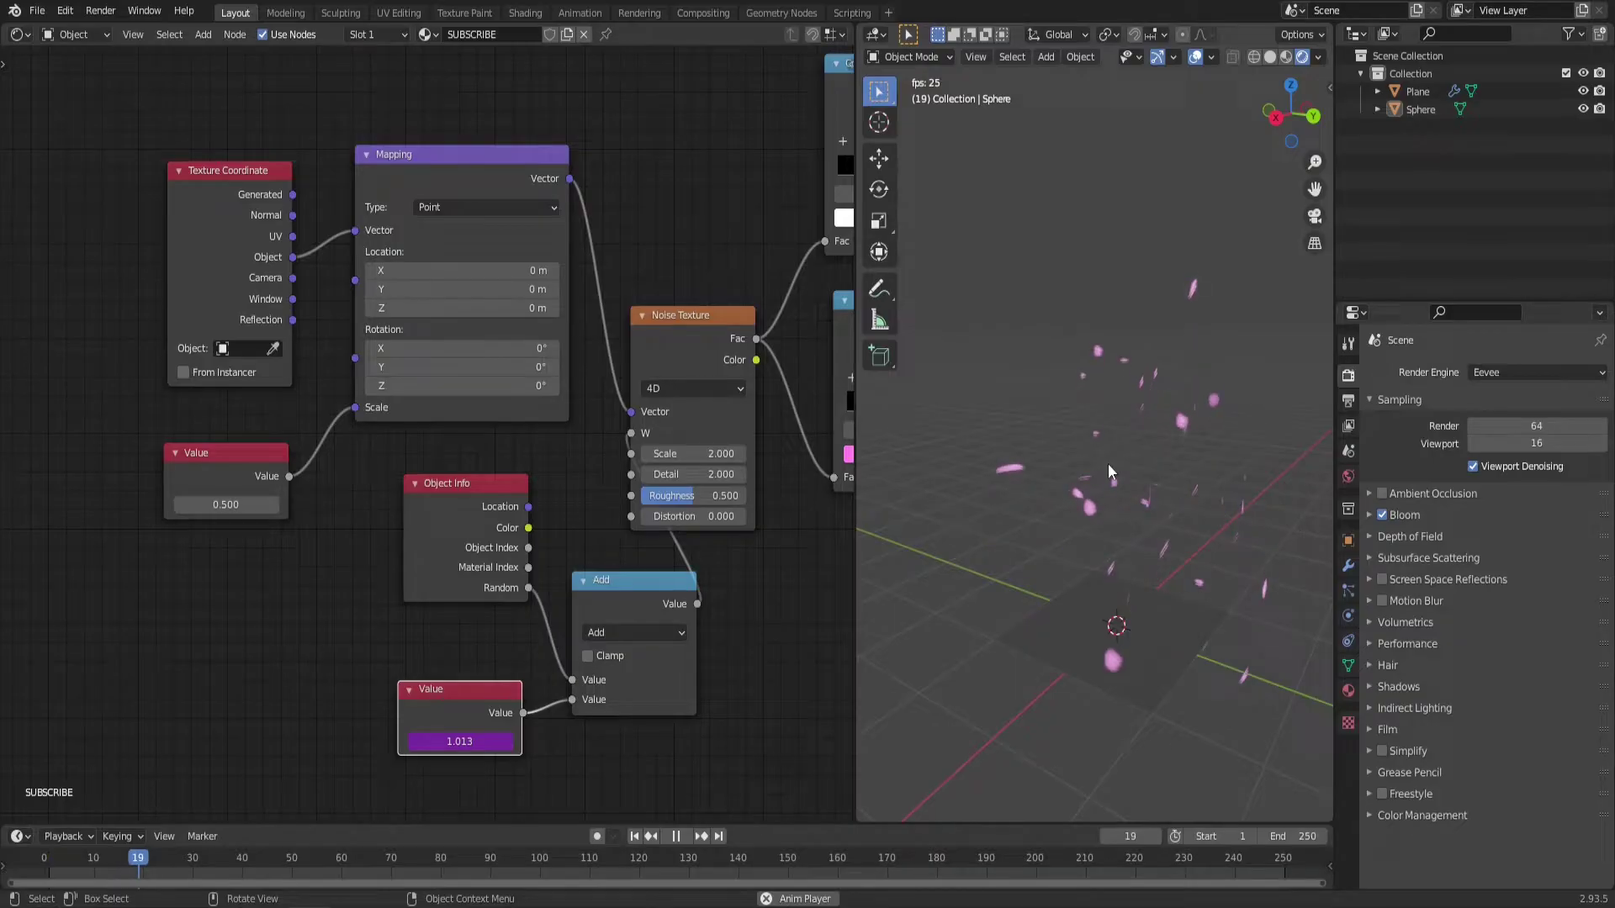
Set the Noise Texture roughness to 0 and move the black-and-white ColorRamp's black stop to 0.782.
{"action": "left_click_drag", "start_coordinate": [710, 498], "coordinate": [684, 498]}
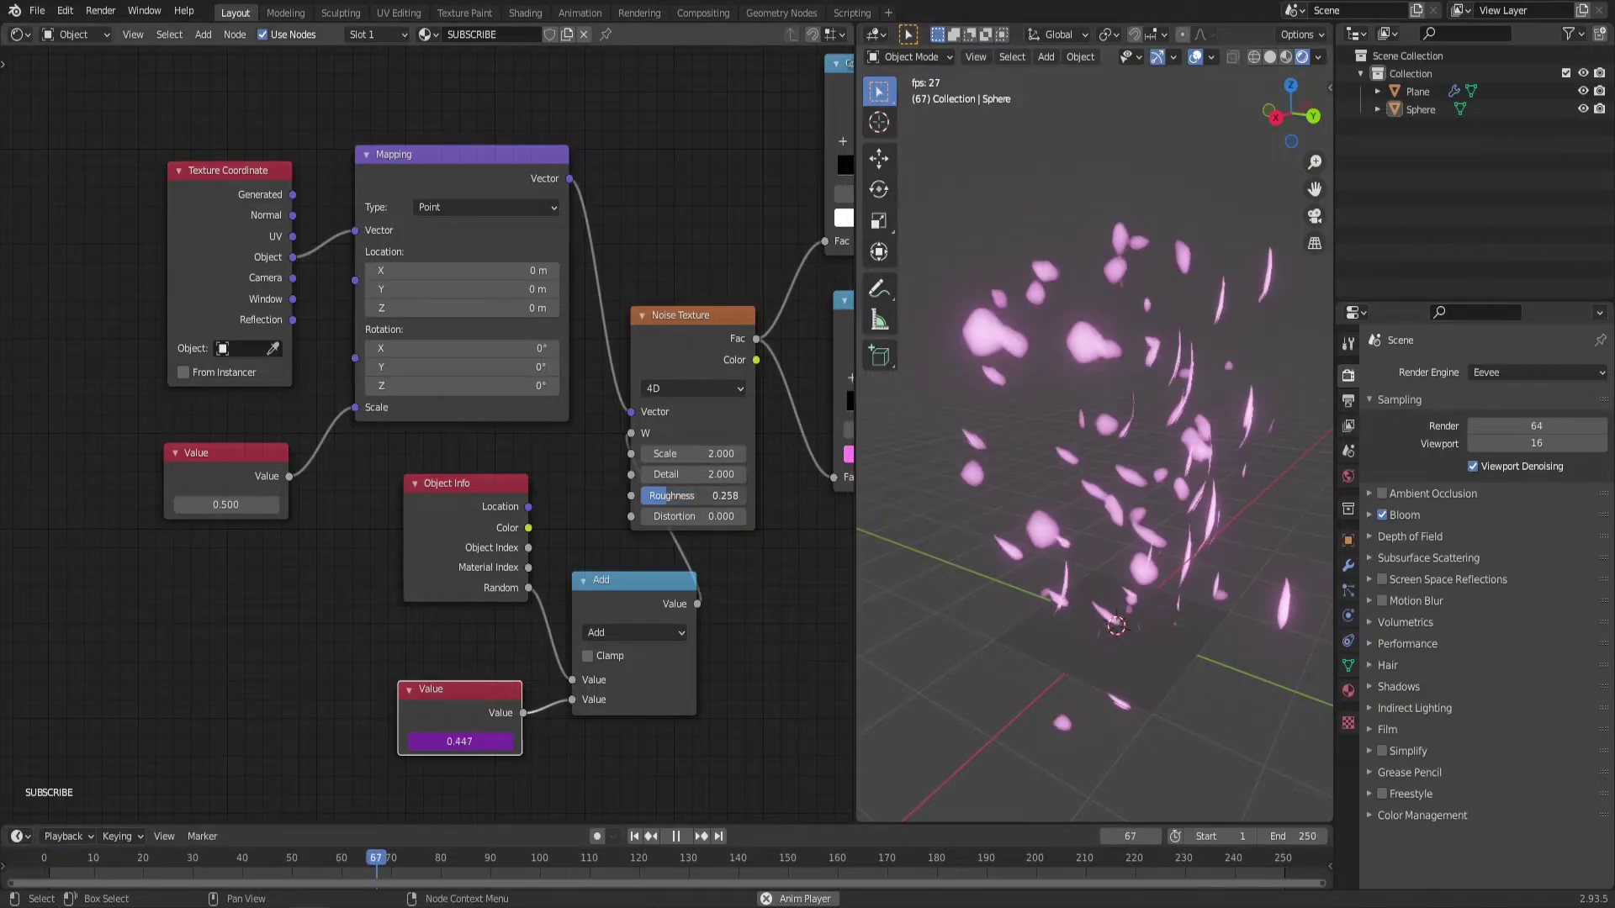
{"action": "left_click_drag", "start_coordinate": [685, 498], "coordinate": [665, 498]}
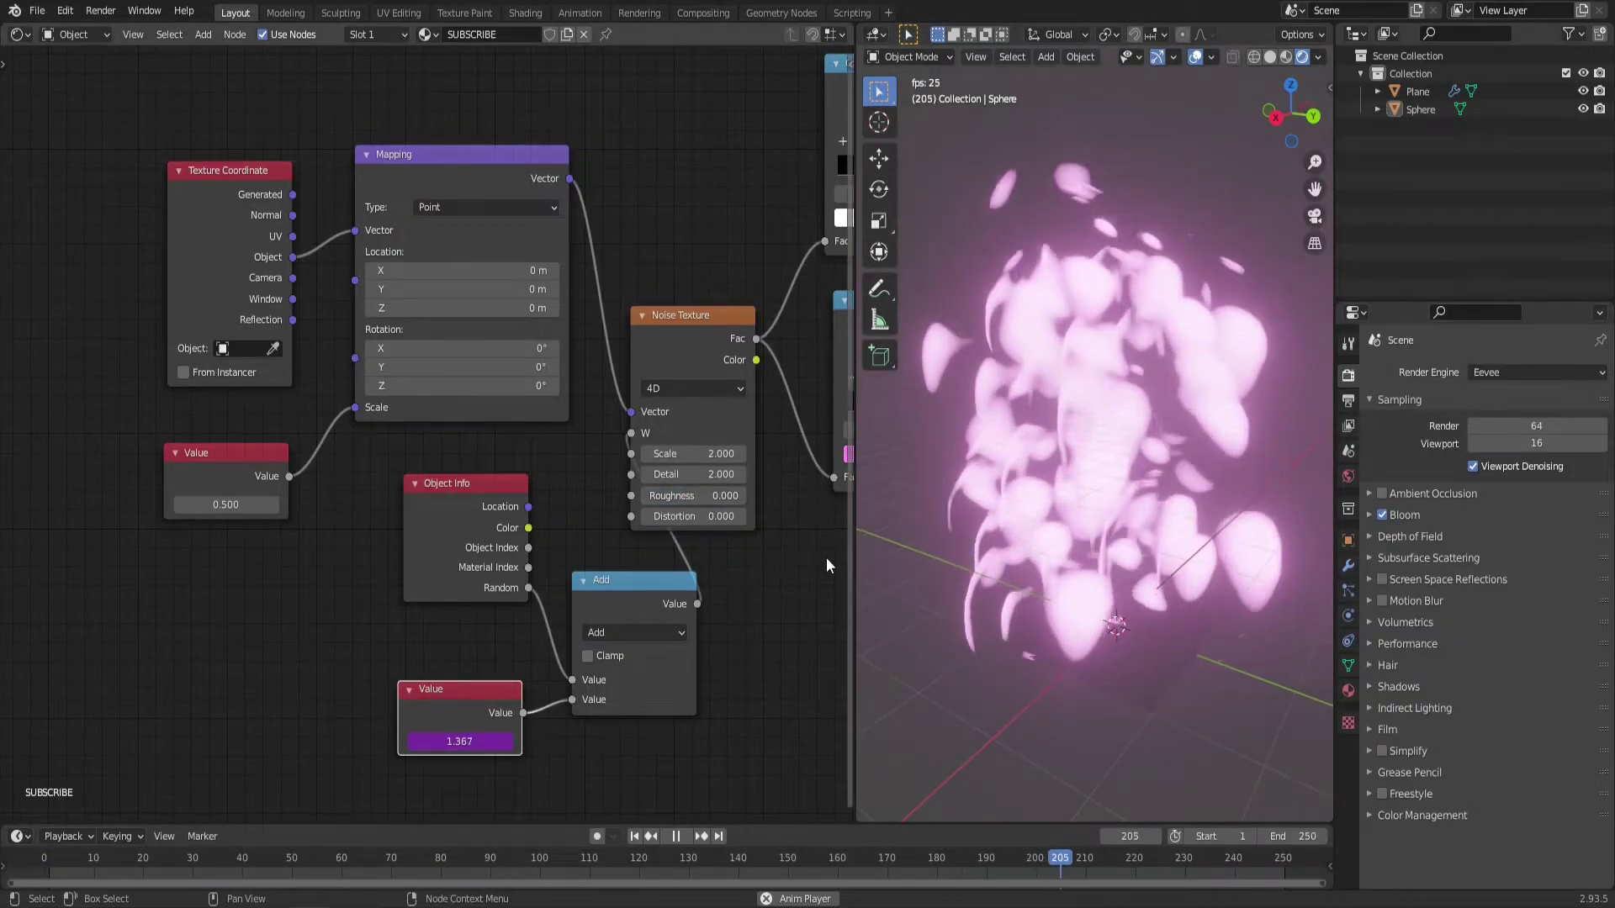
{"action": "middle_click_drag", "start_coordinate": [826, 557], "coordinate": [430, 747]}
{"action": "mouse_move", "coordinate": [606, 356]}
{"action": "left_mouse_down"}
{"action": "mouse_move", "coordinate": [623, 356]}
{"action": "mouse_move", "coordinate": [603, 352]}
{"action": "left_mouse_up"}
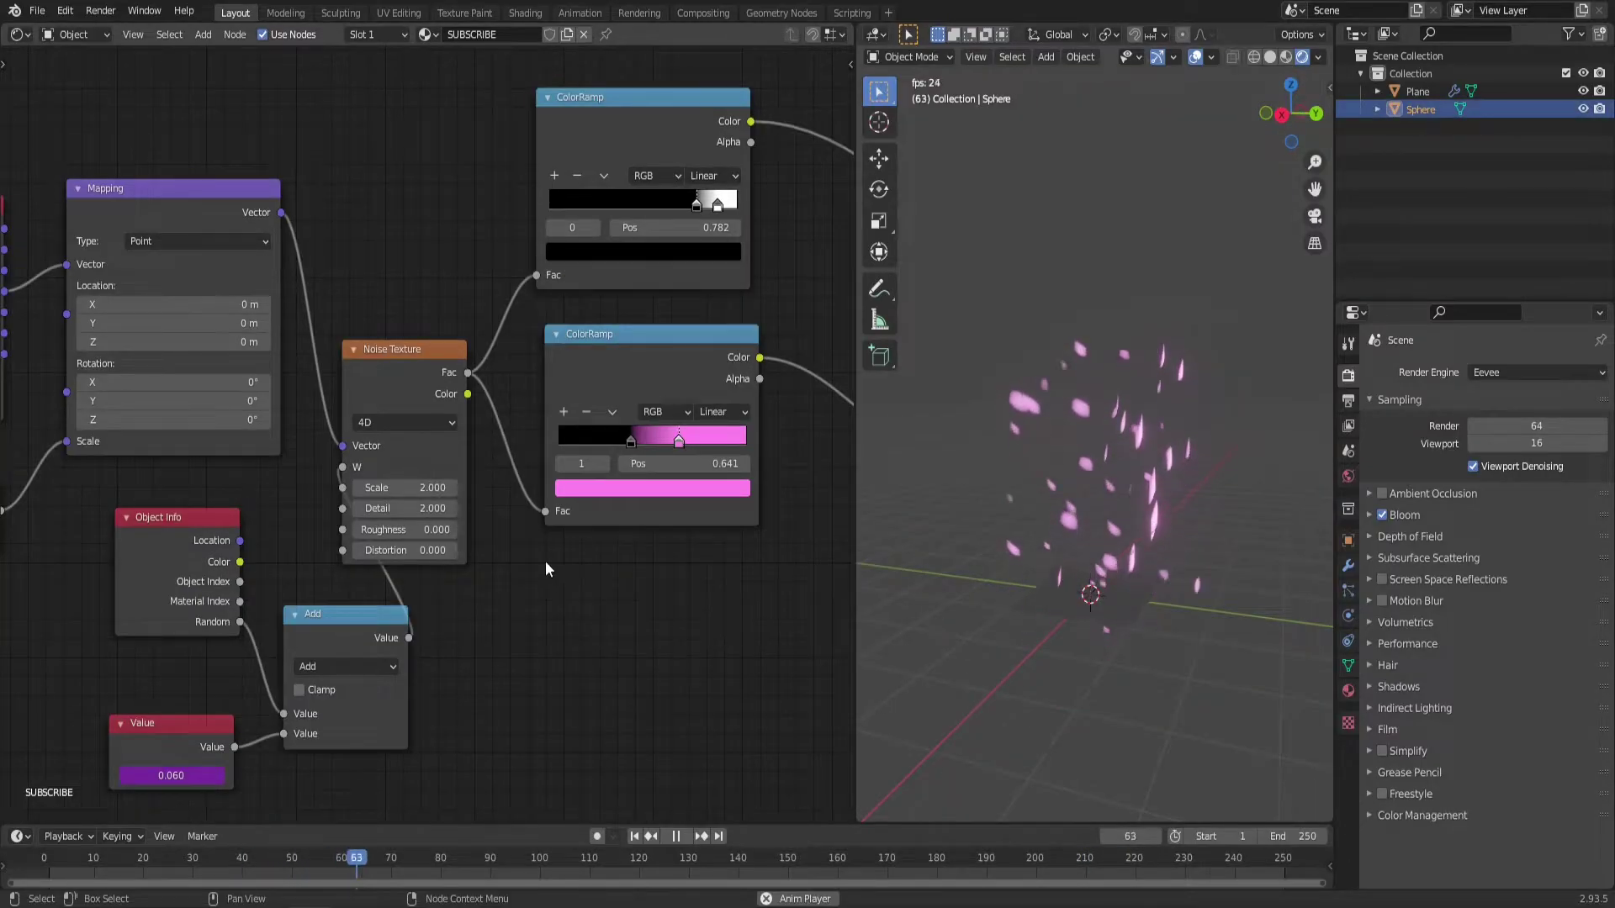
Drive the Mapping node's X rotation with a frame-based driver expression starting with #frame/.
{"action": "middle_click_drag", "start_coordinate": [545, 562], "coordinate": [746, 638]}
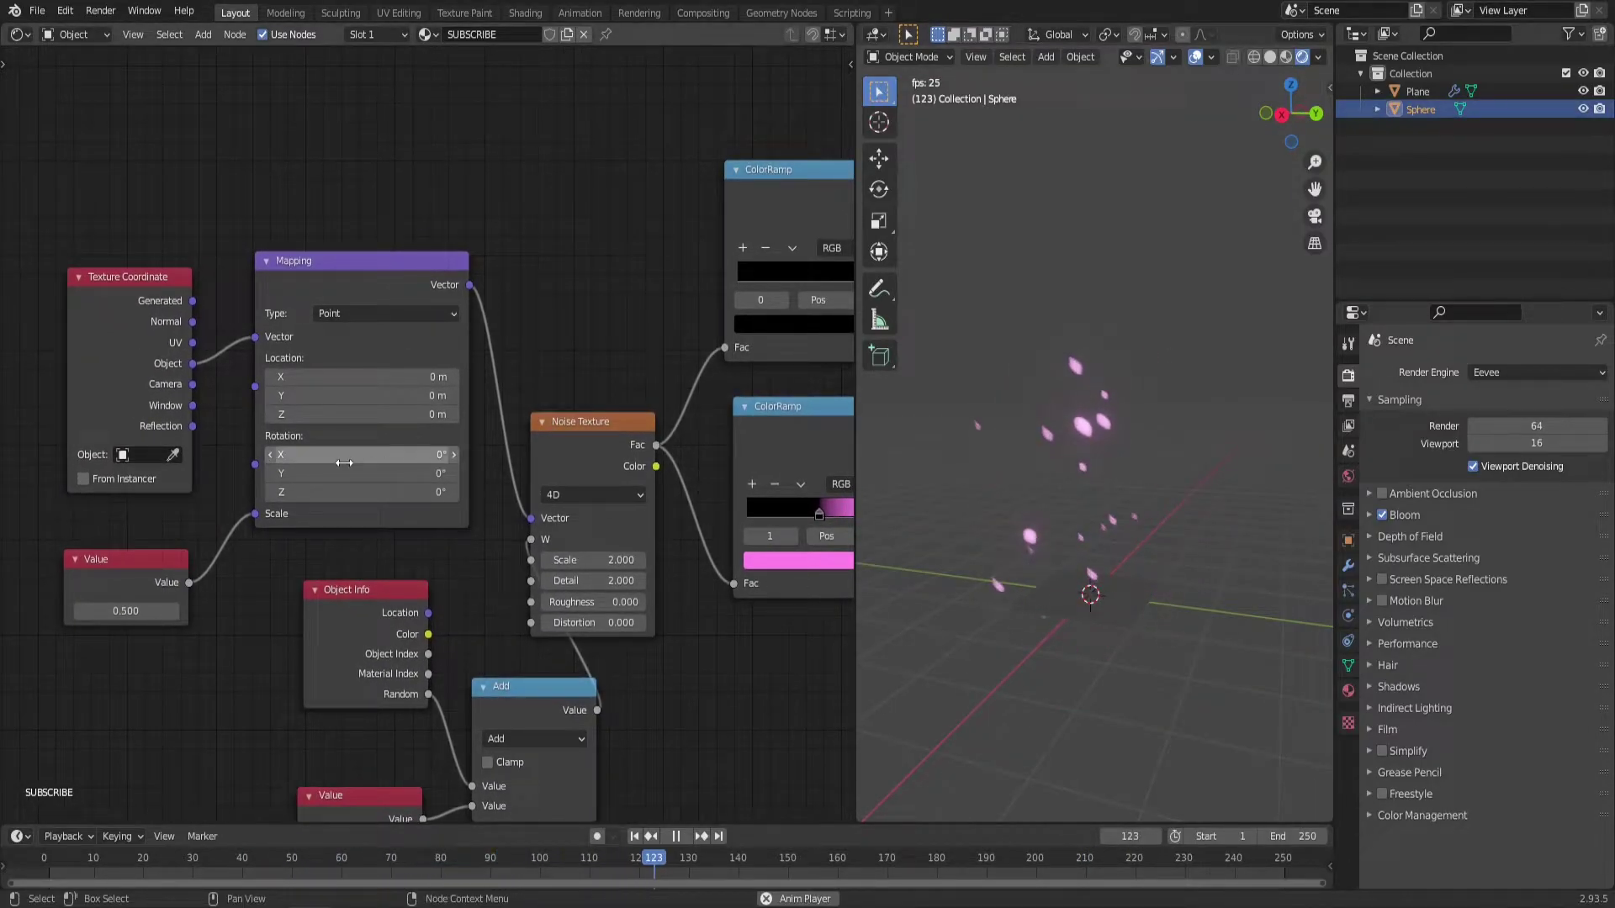
{"action": "left_click", "coordinate": [349, 456]}
{"action": "key", "text": "BackSpace"}
{"action": "key", "text": "BackSpace"}
{"action": "type", "text": "#frame/15"}
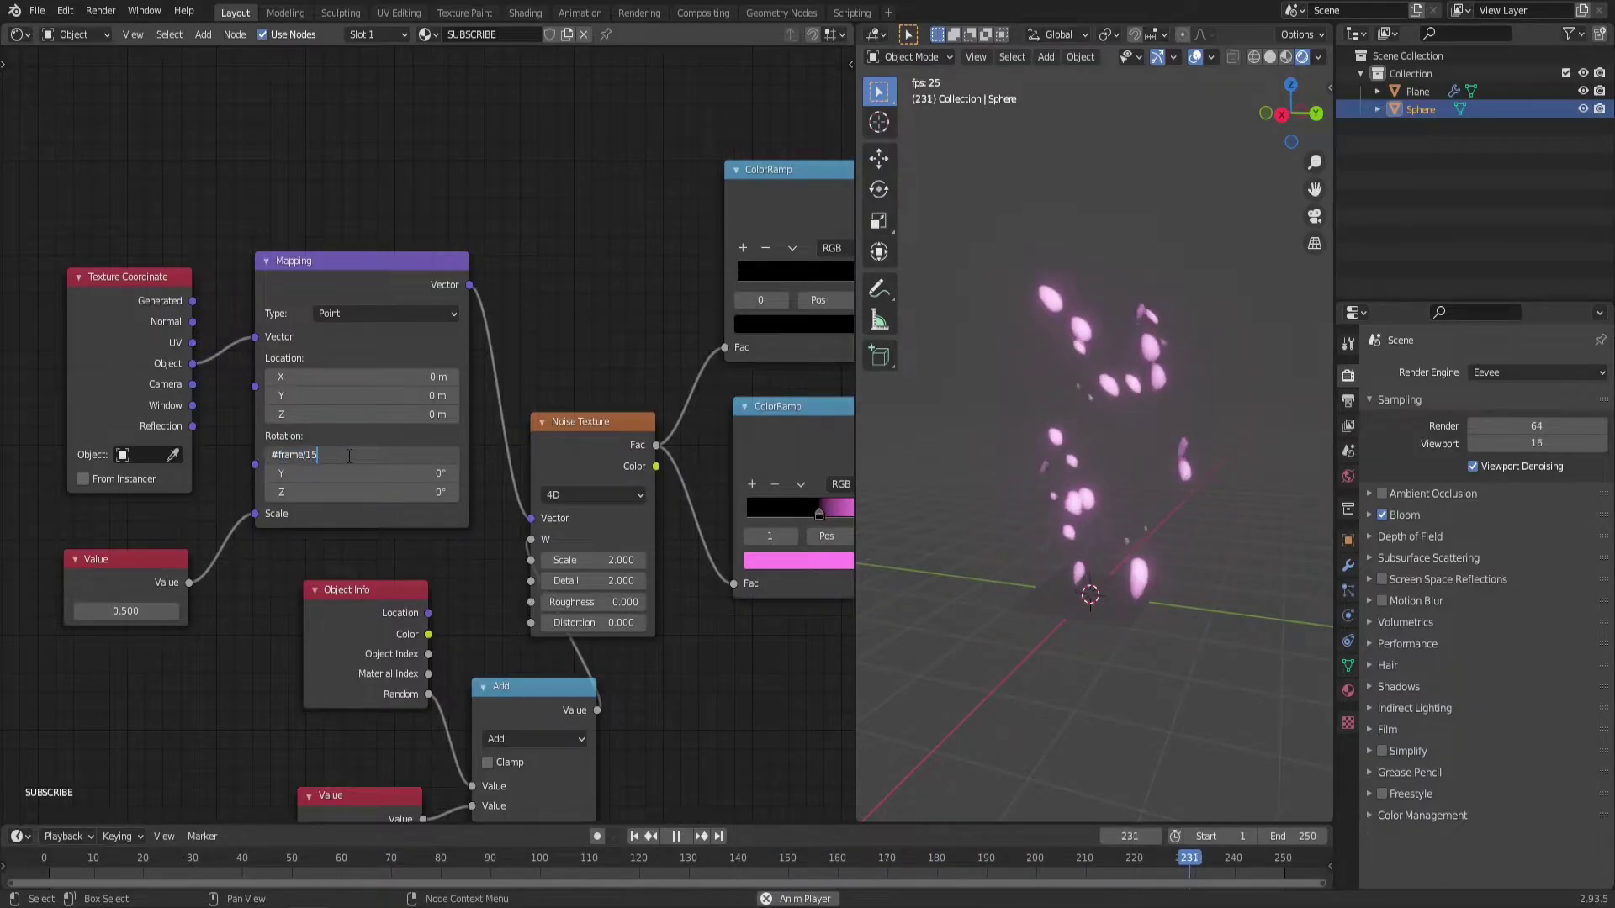
{"action": "key", "text": "Return"}
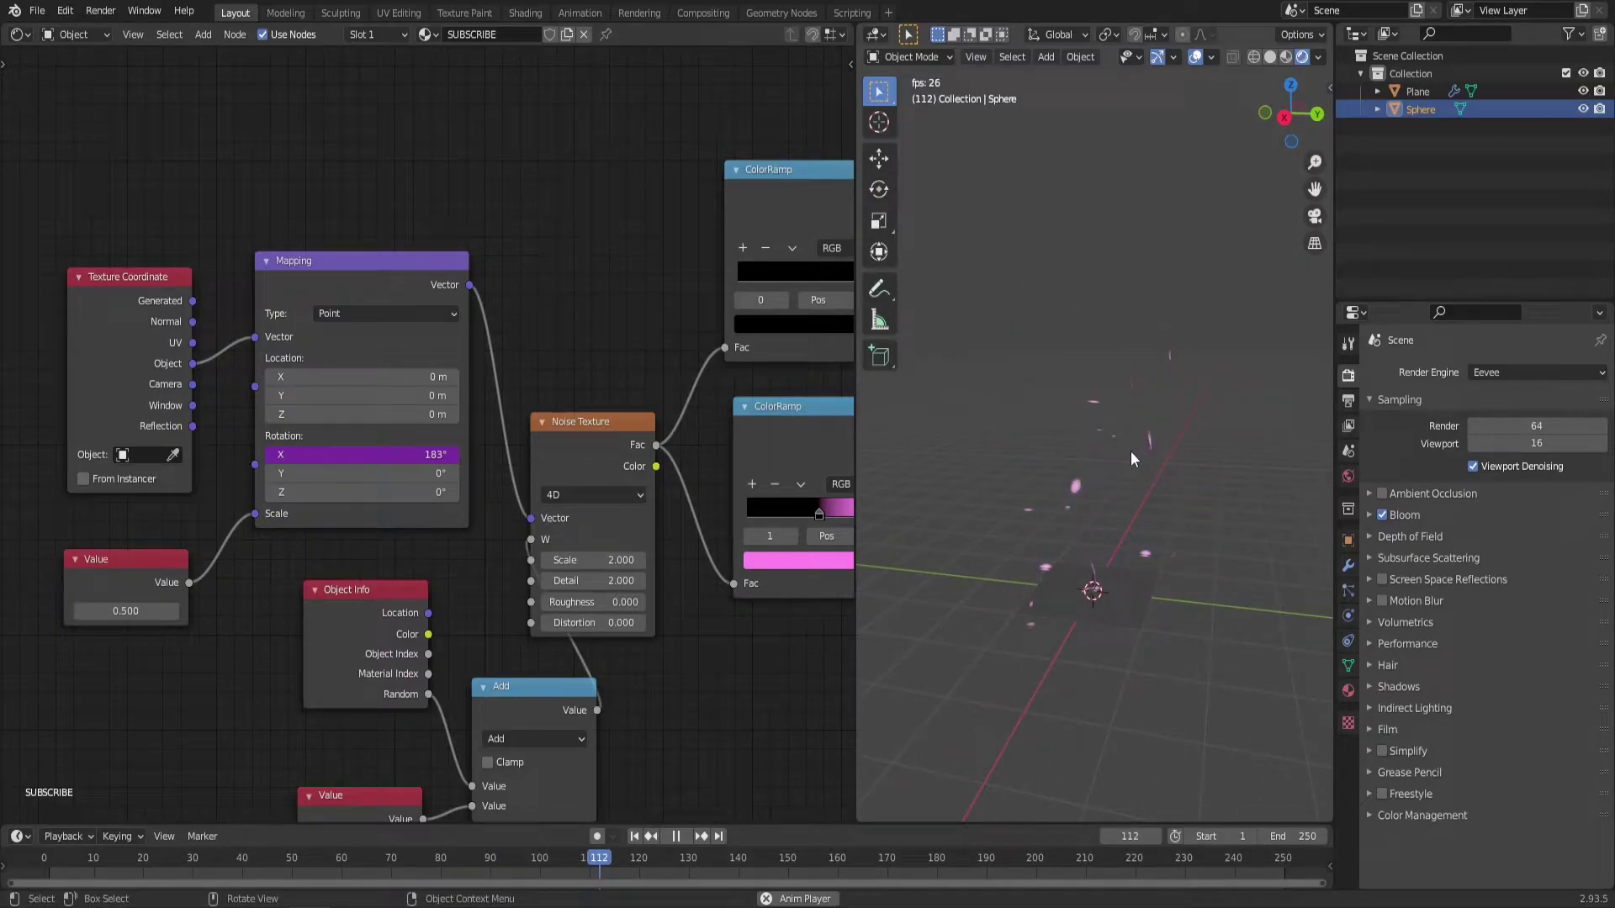
Select the emitter plane and enable Rotation in its PetalsEmitter particle settings.
{"action": "mouse_move", "coordinate": [1131, 451]}
{"action": "middle_mouse_down"}
{"action": "mouse_move", "coordinate": [1033, 468]}
{"action": "mouse_move", "coordinate": [1075, 508]}
{"action": "mouse_move", "coordinate": [1140, 473]}
{"action": "middle_mouse_up"}
{"action": "left_click", "coordinate": [1097, 441]}
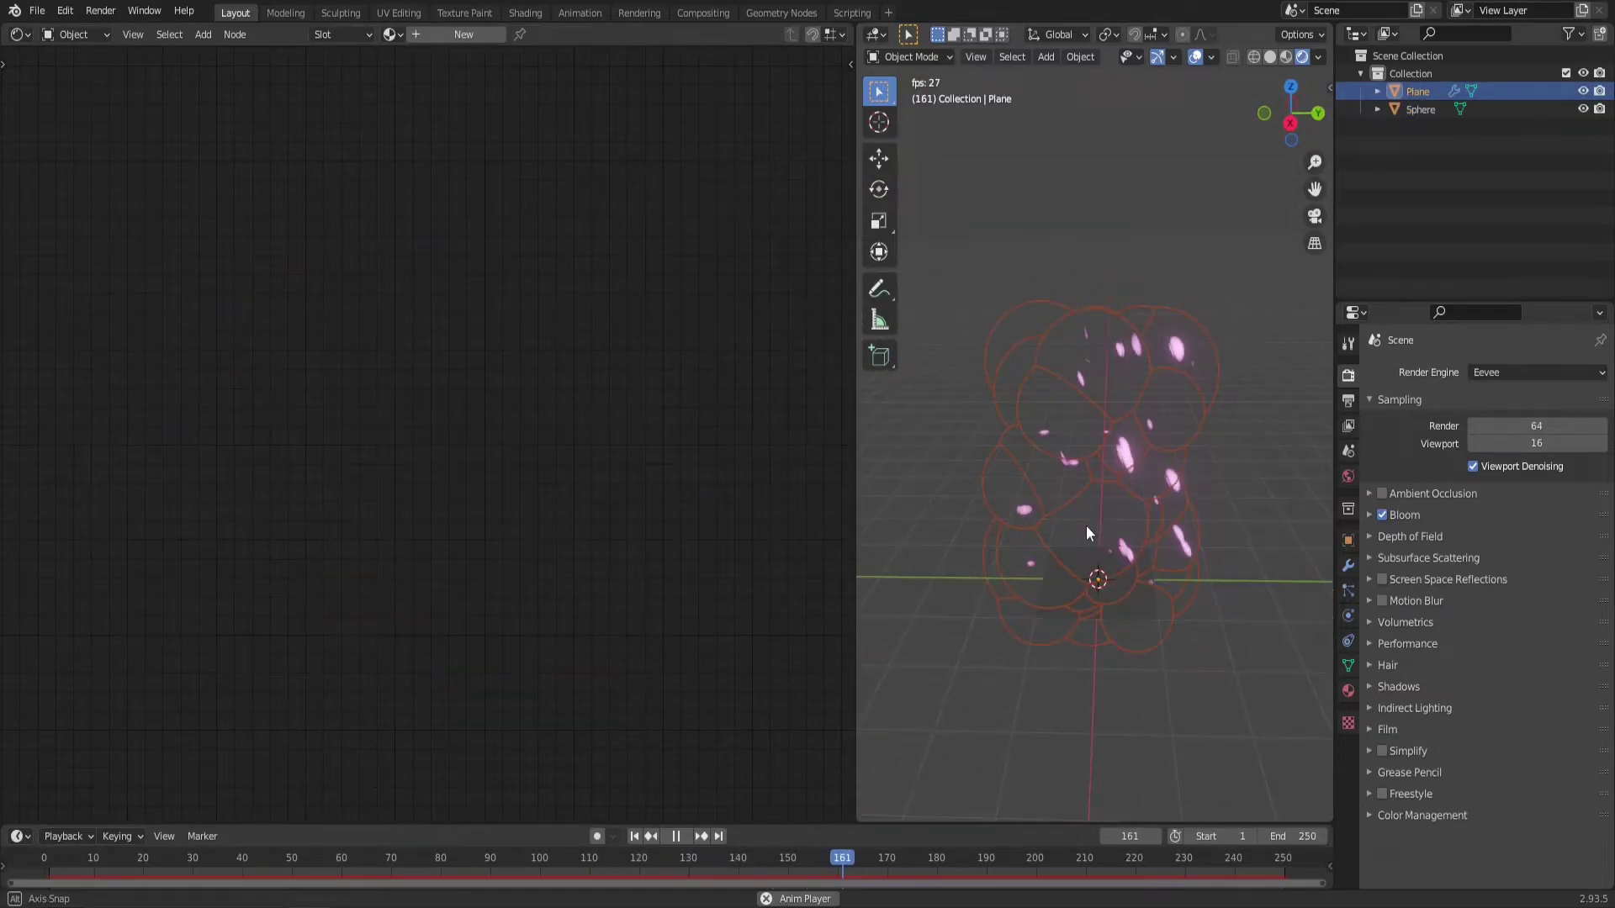
{"action": "middle_click_drag", "start_coordinate": [1086, 525], "coordinate": [1092, 470]}
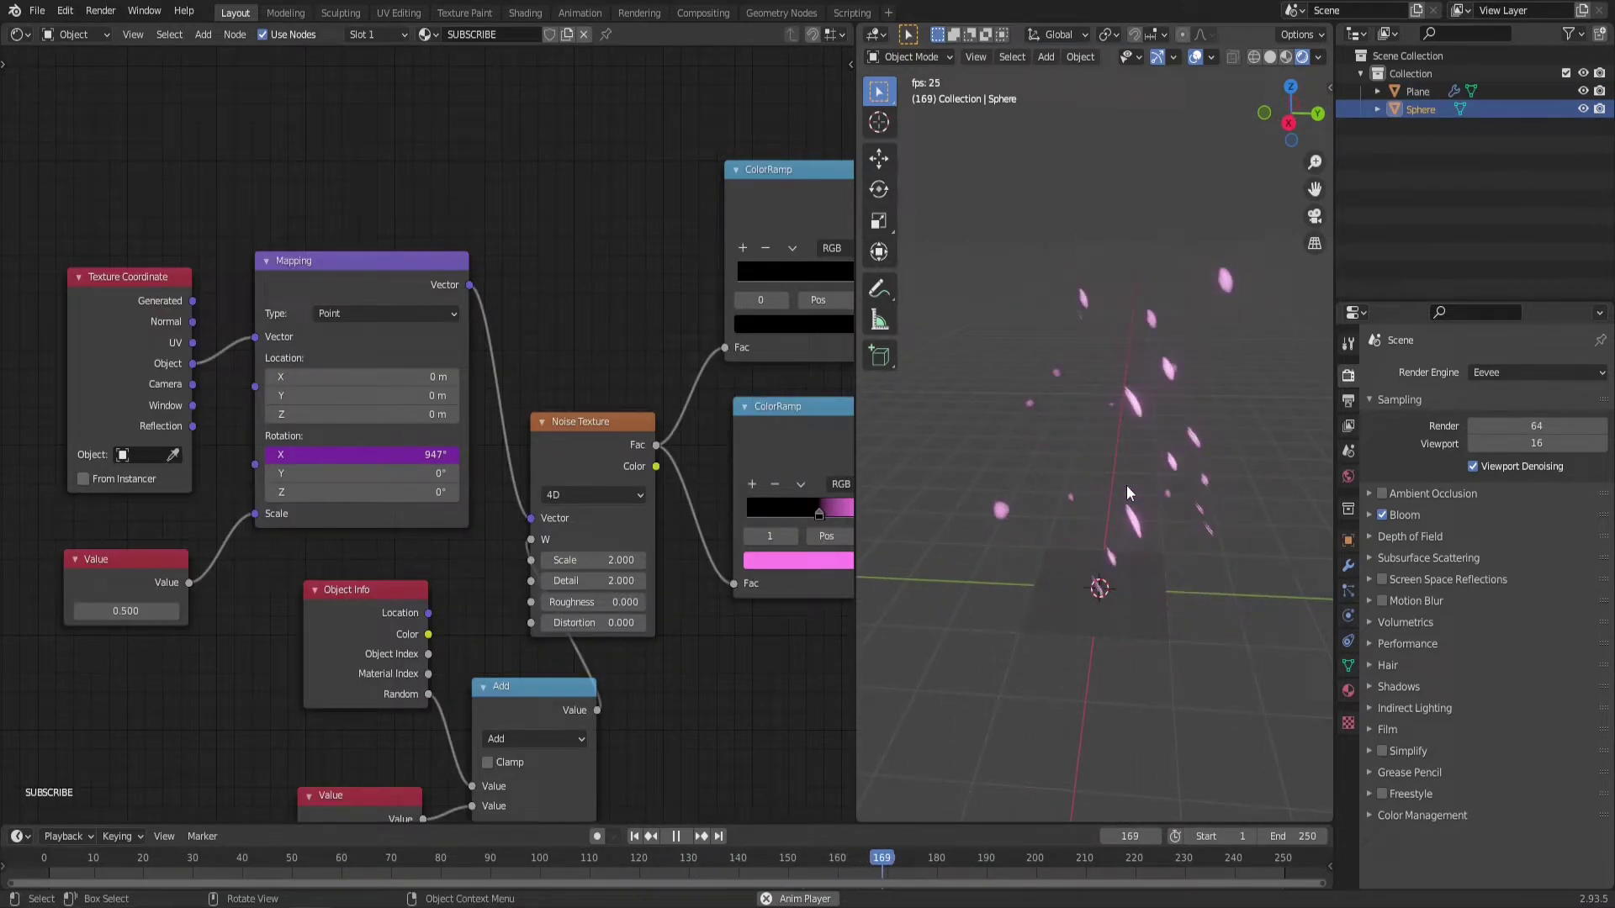
{"action": "middle_click_drag", "start_coordinate": [1139, 457], "coordinate": [1069, 351]}
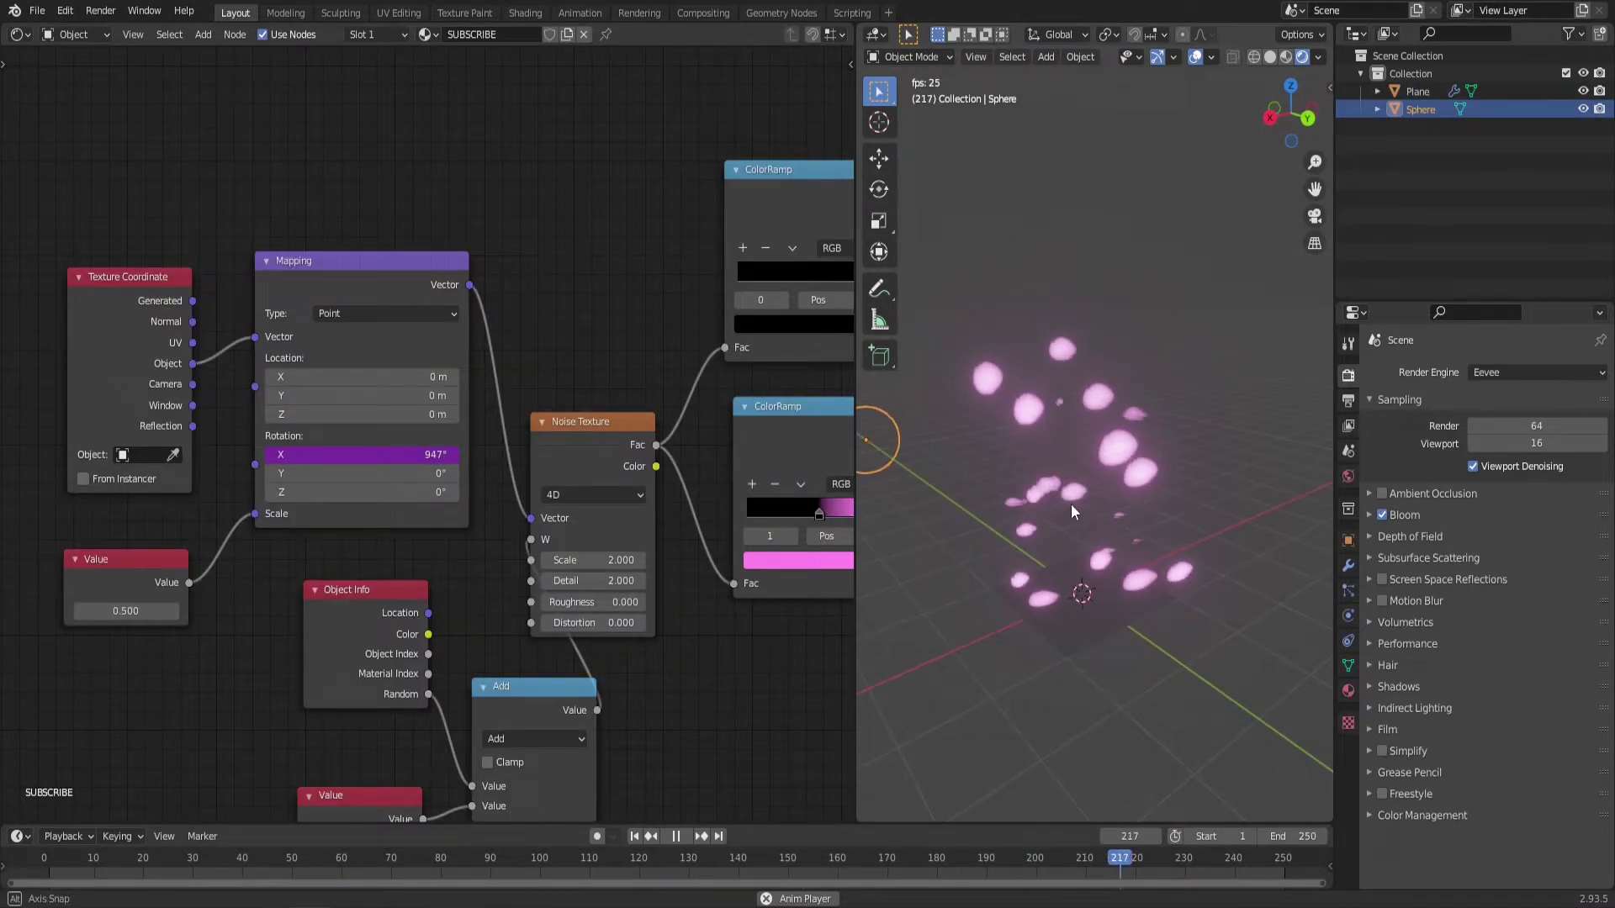
{"action": "middle_click_drag", "start_coordinate": [1071, 503], "coordinate": [1030, 429]}
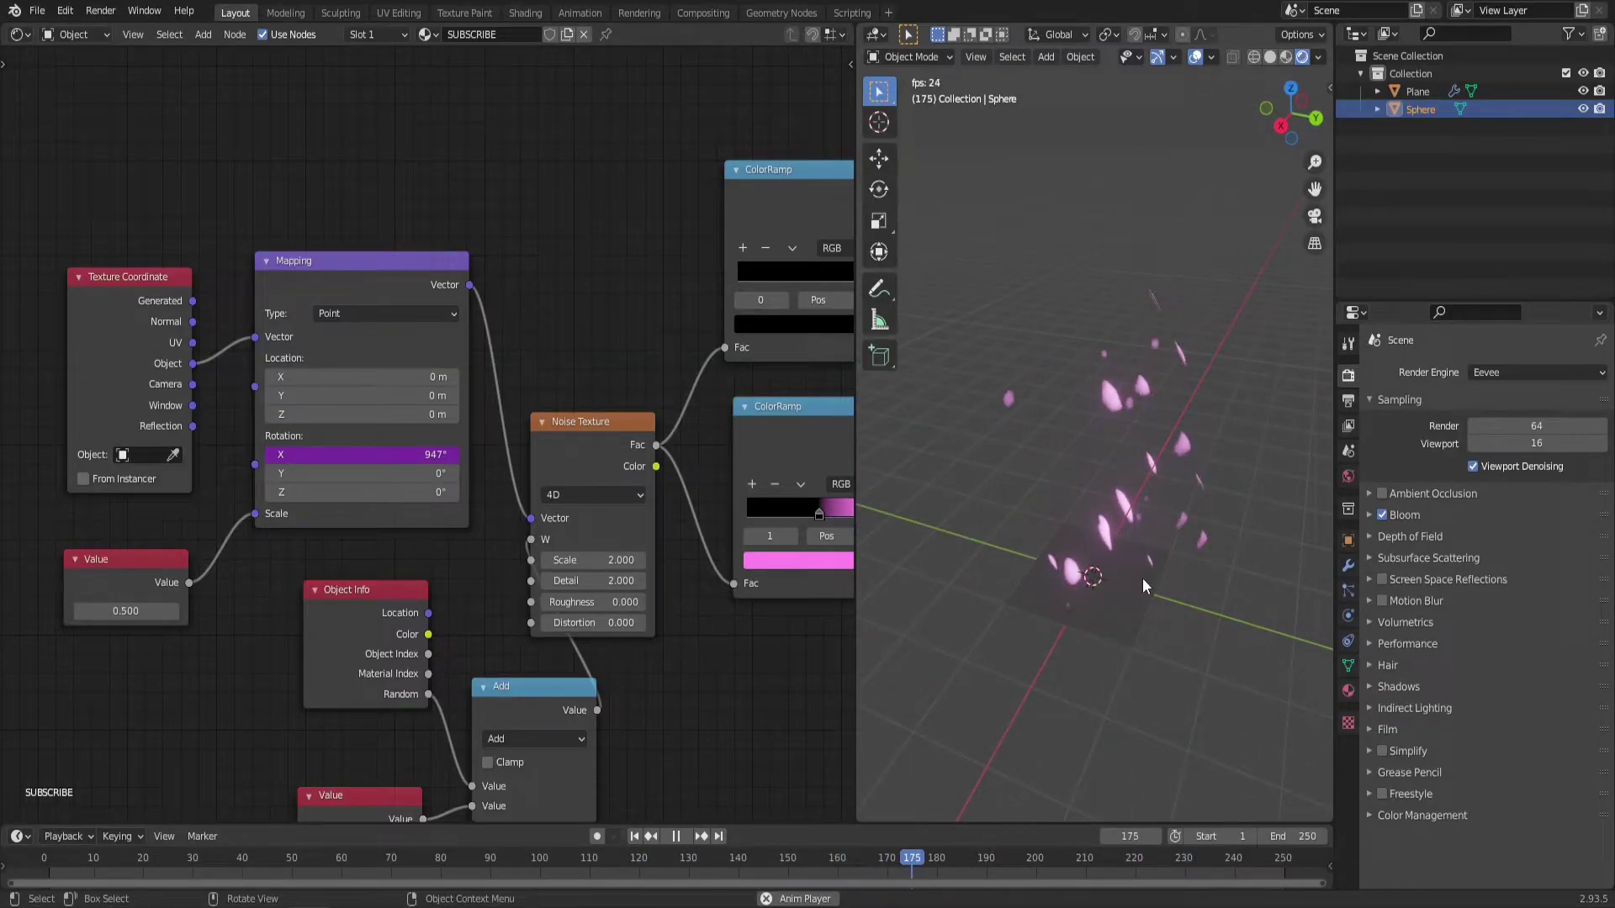
{"action": "left_click", "coordinate": [1145, 575]}
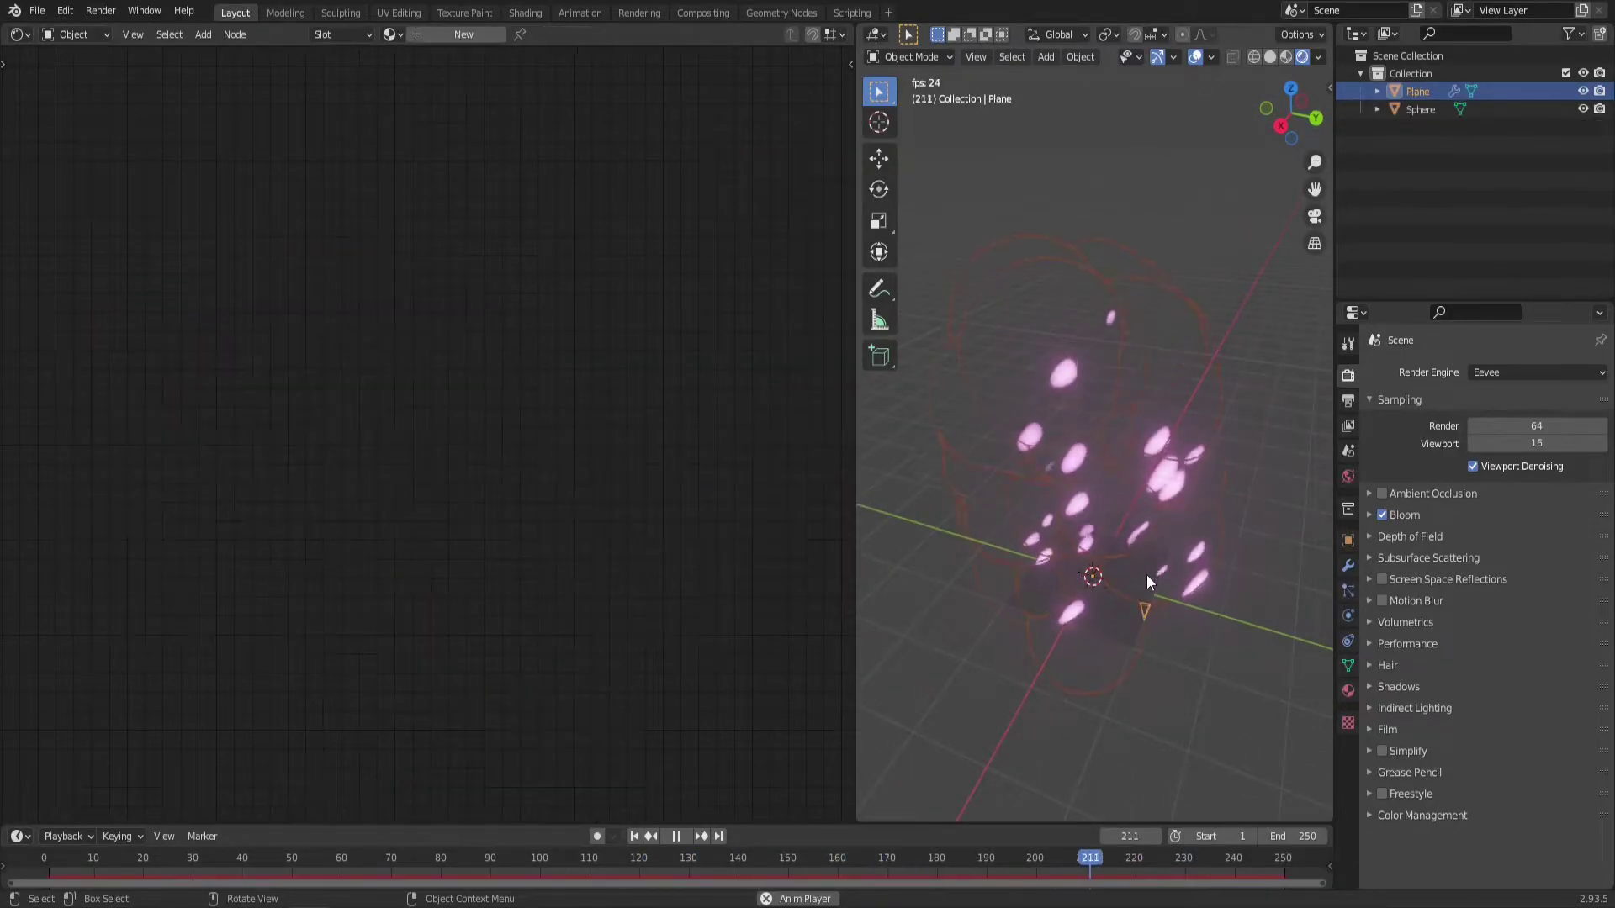
{"action": "left_click", "coordinate": [1349, 591]}
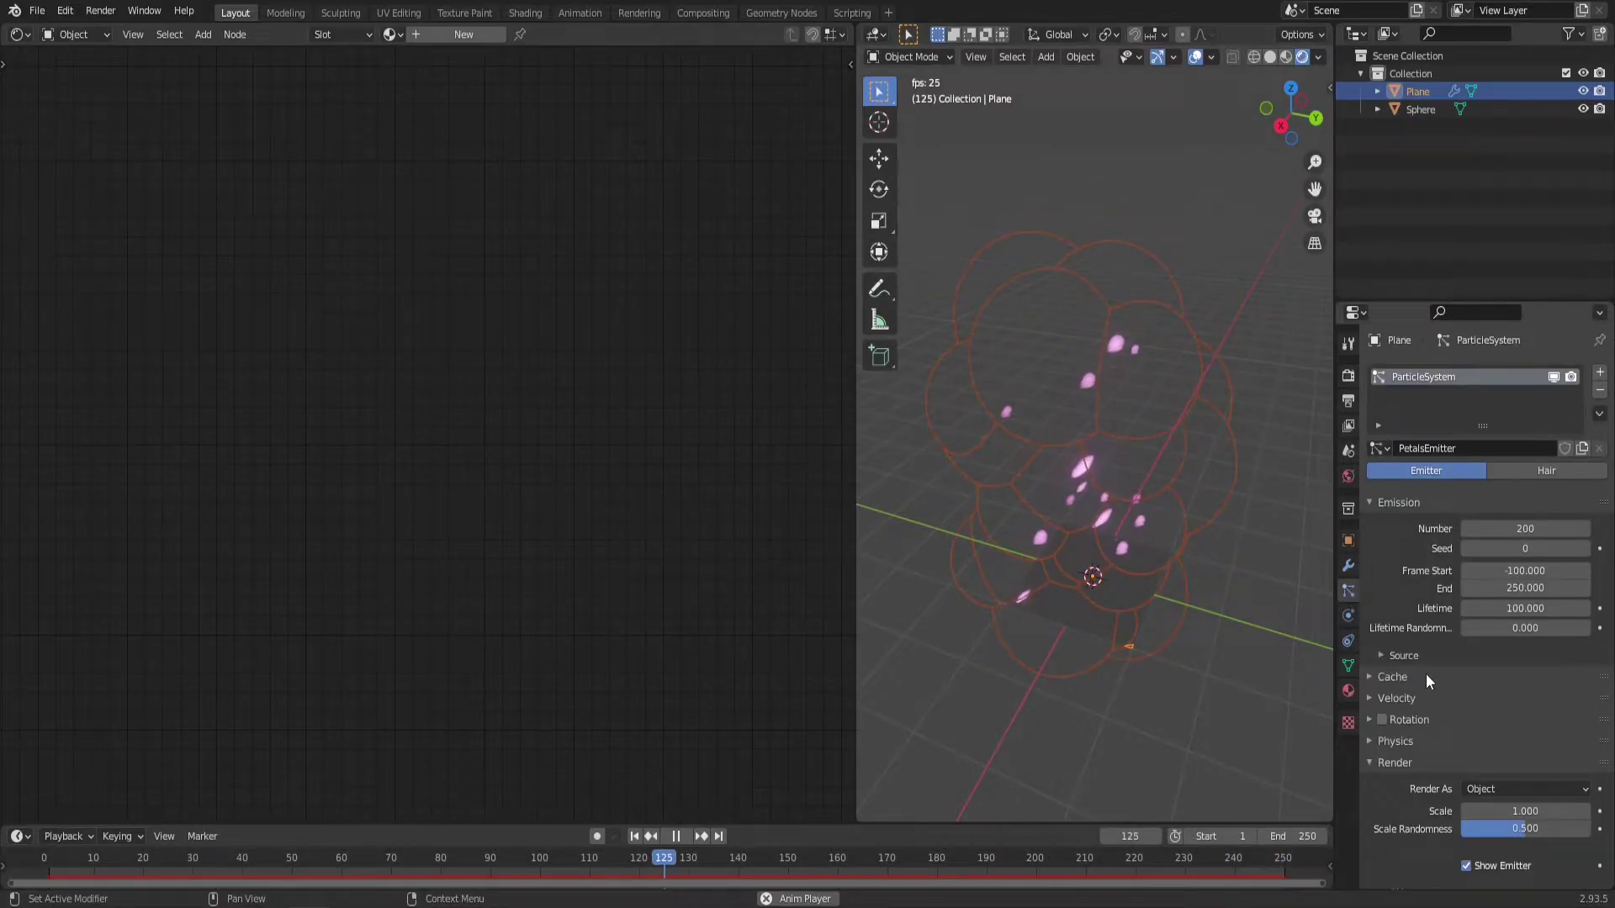
{"action": "scroll", "coordinate": [1430, 690], "scroll_direction": "down", "scroll_amount": 2}
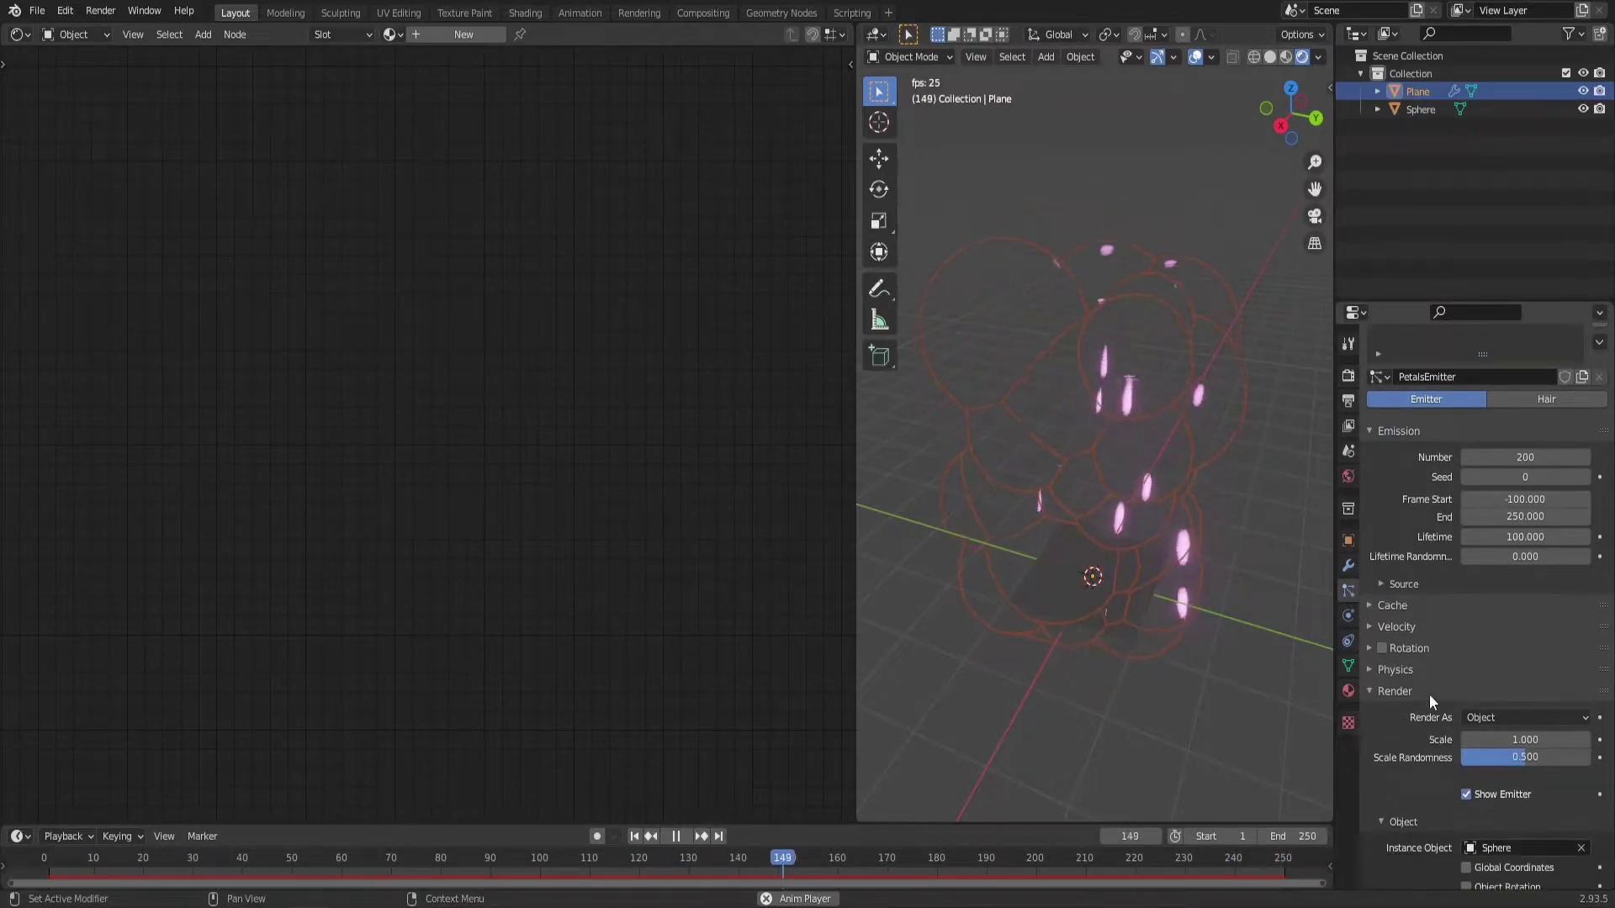
{"action": "left_click", "coordinate": [1382, 648]}
{"action": "left_click", "coordinate": [1417, 648]}
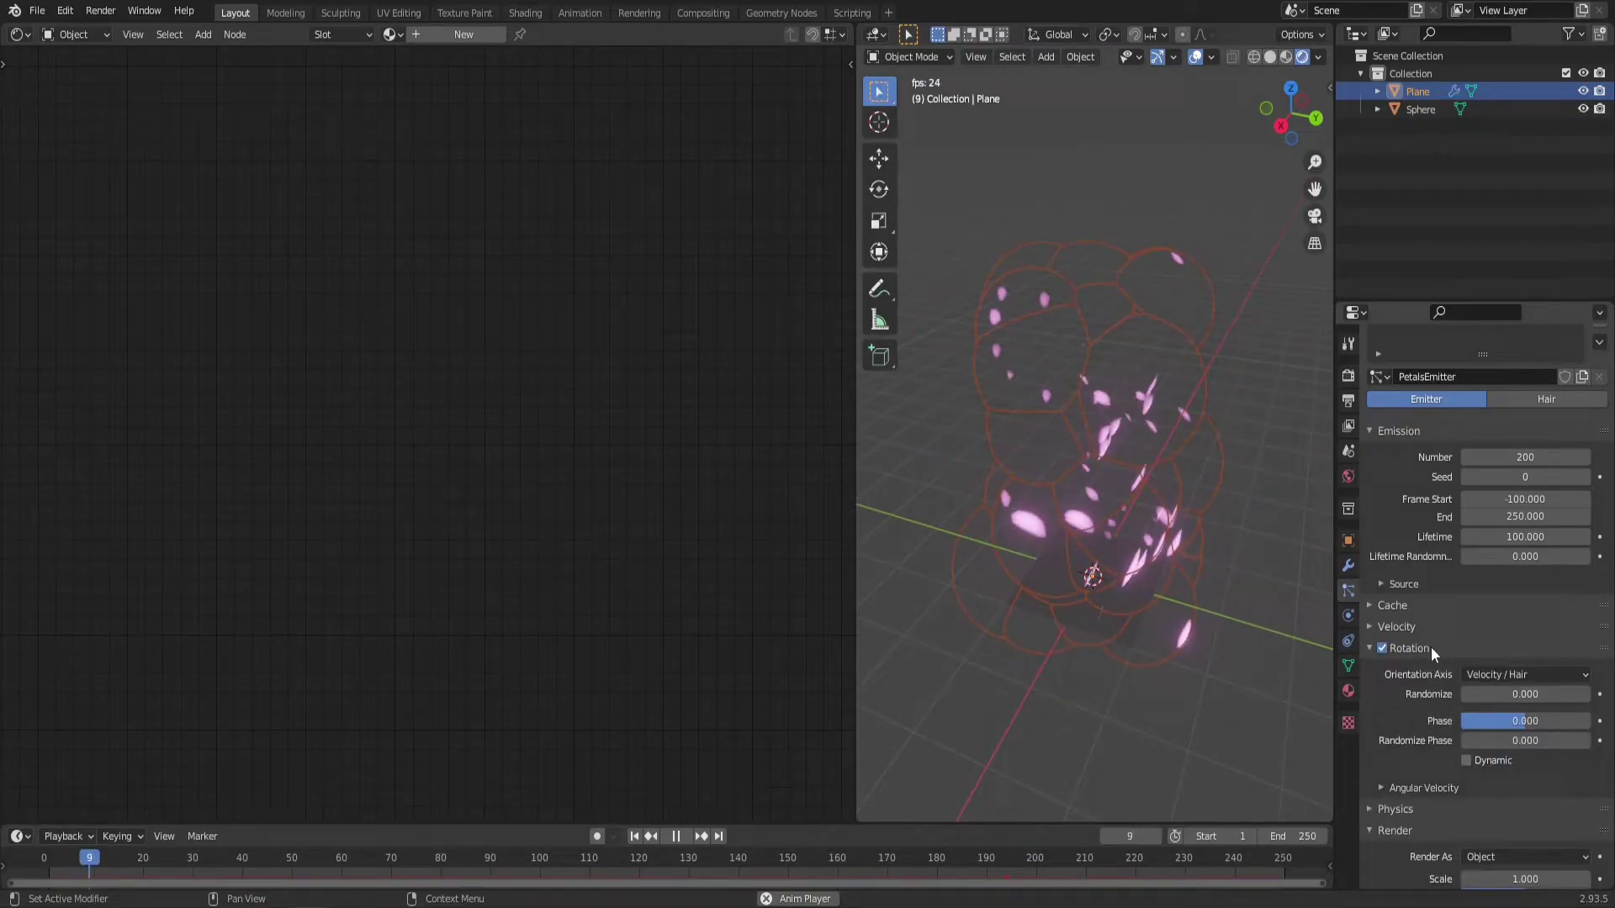
Set the particle rotation's orientation axis to Normal and its Randomize value to 1.
{"action": "left_click", "coordinate": [1539, 674]}
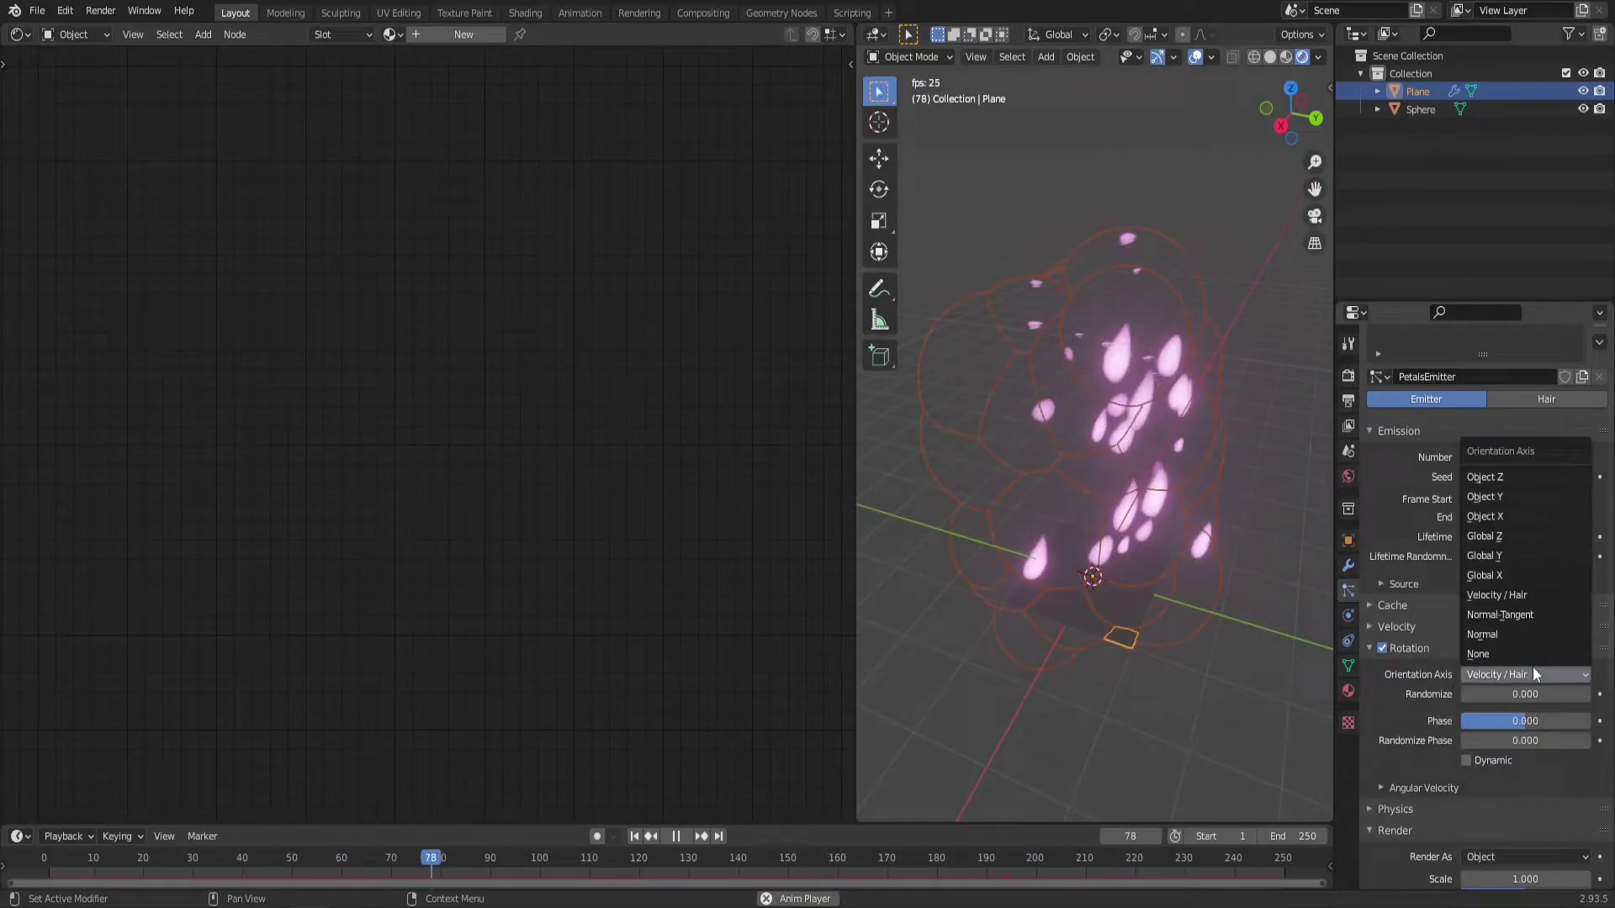
{"action": "left_click", "coordinate": [1507, 639]}
{"action": "left_click", "coordinate": [1482, 695]}
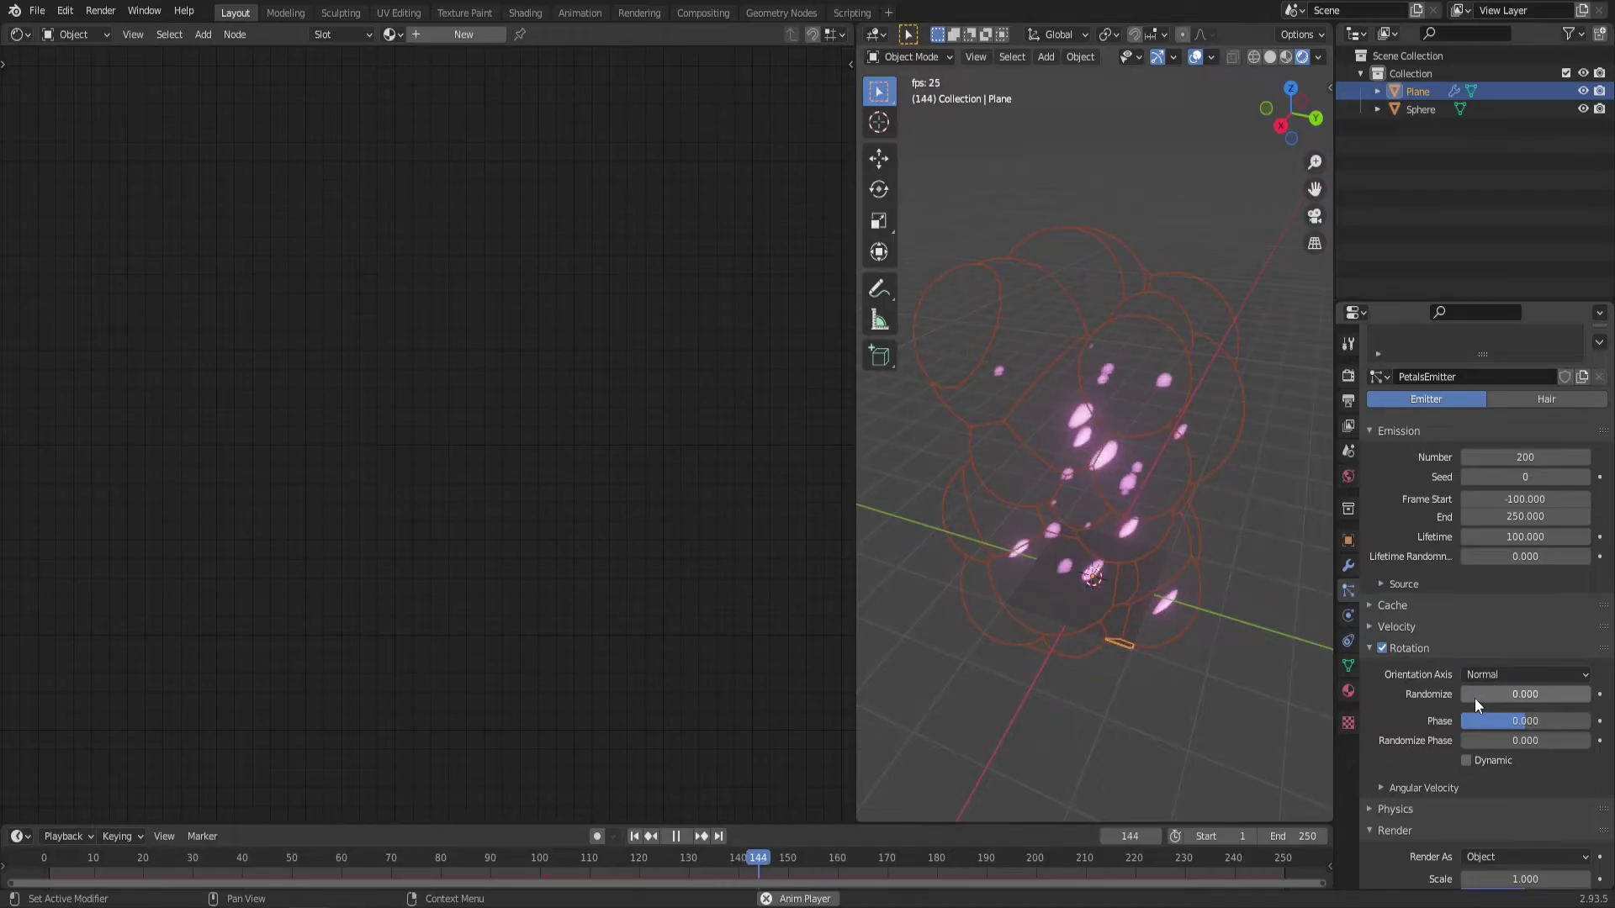
{"action": "type", "text": "1"}
{"action": "key", "text": "Return"}
{"action": "left_click", "coordinate": [1188, 598]}
{"action": "scroll", "coordinate": [1177, 601], "scroll_direction": "up", "scroll_amount": 2}
{"action": "middle_click_drag", "start_coordinate": [1175, 603], "coordinate": [1037, 605]}
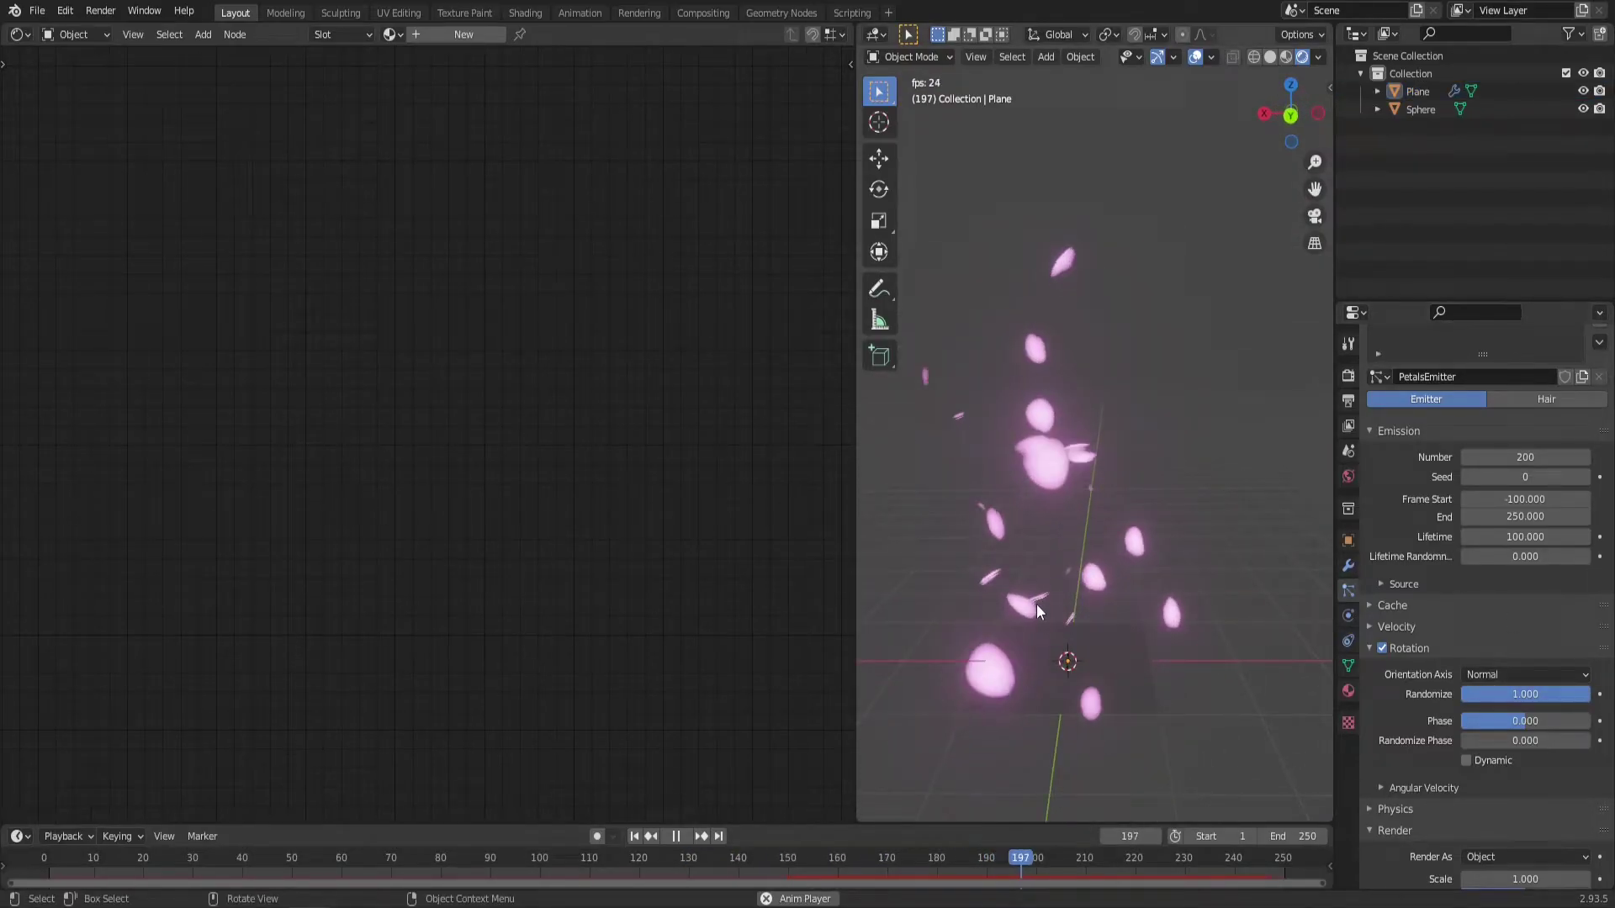
{"action": "scroll", "coordinate": [1103, 561], "scroll_direction": "down", "scroll_amount": 3}
{"action": "middle_click_drag", "start_coordinate": [1103, 560], "coordinate": [1044, 547]}
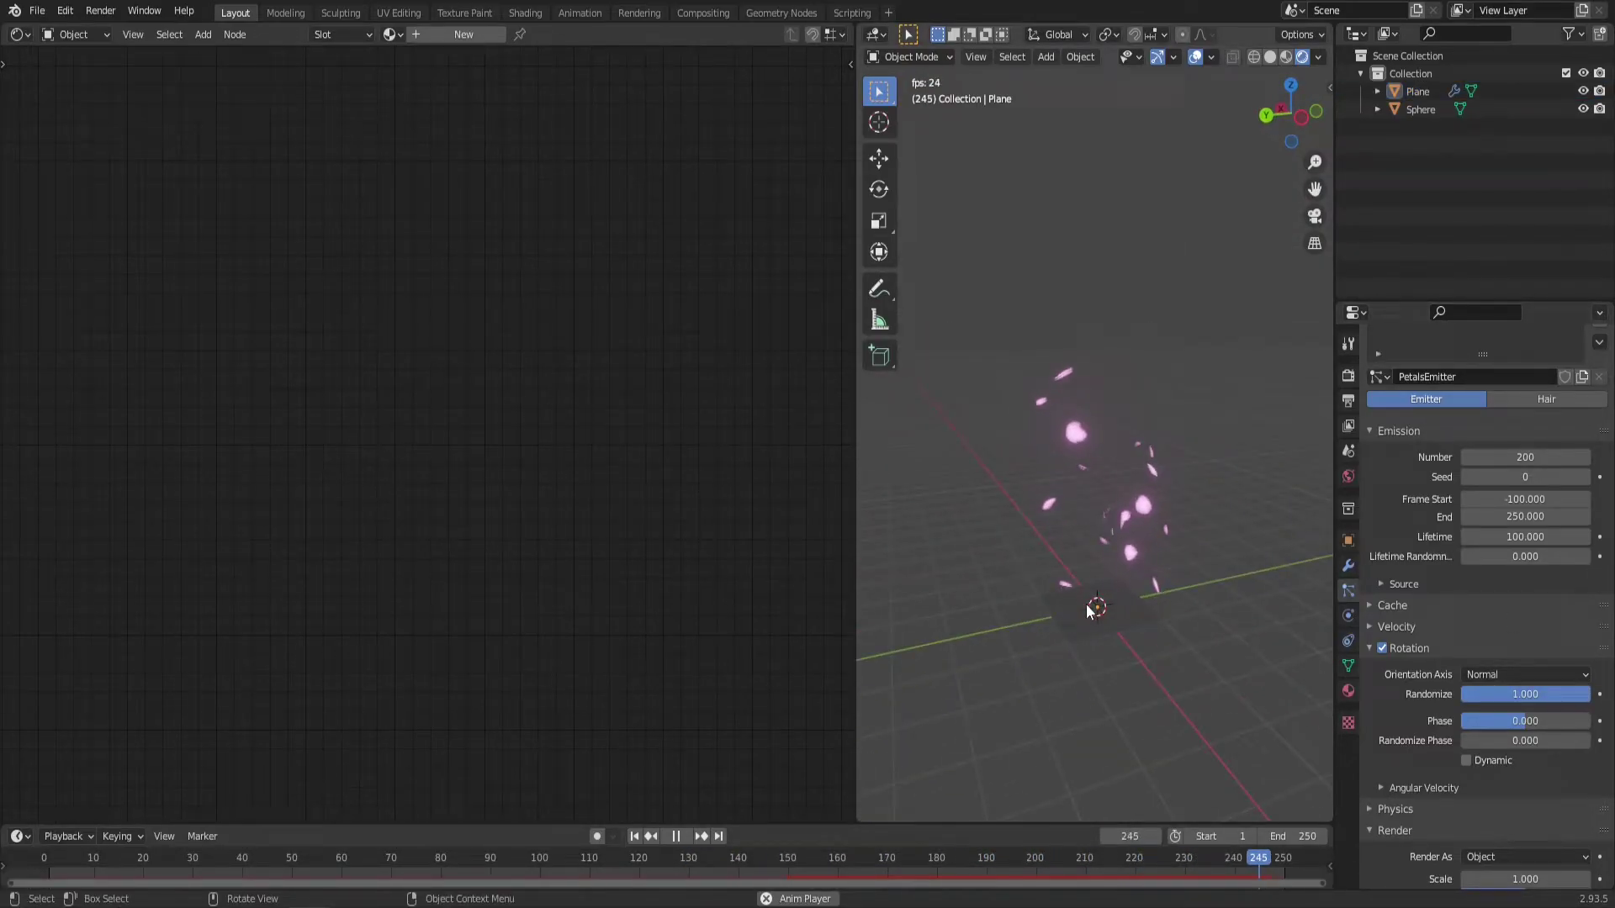
Widen the 3D viewport and scale the emitter plane up to several times its size.
{"action": "left_click_drag", "start_coordinate": [855, 494], "coordinate": [421, 496]}
{"action": "middle_click_drag", "start_coordinate": [700, 584], "coordinate": [924, 584]}
{"action": "left_click", "coordinate": [936, 614]}
{"action": "key", "text": "s"}
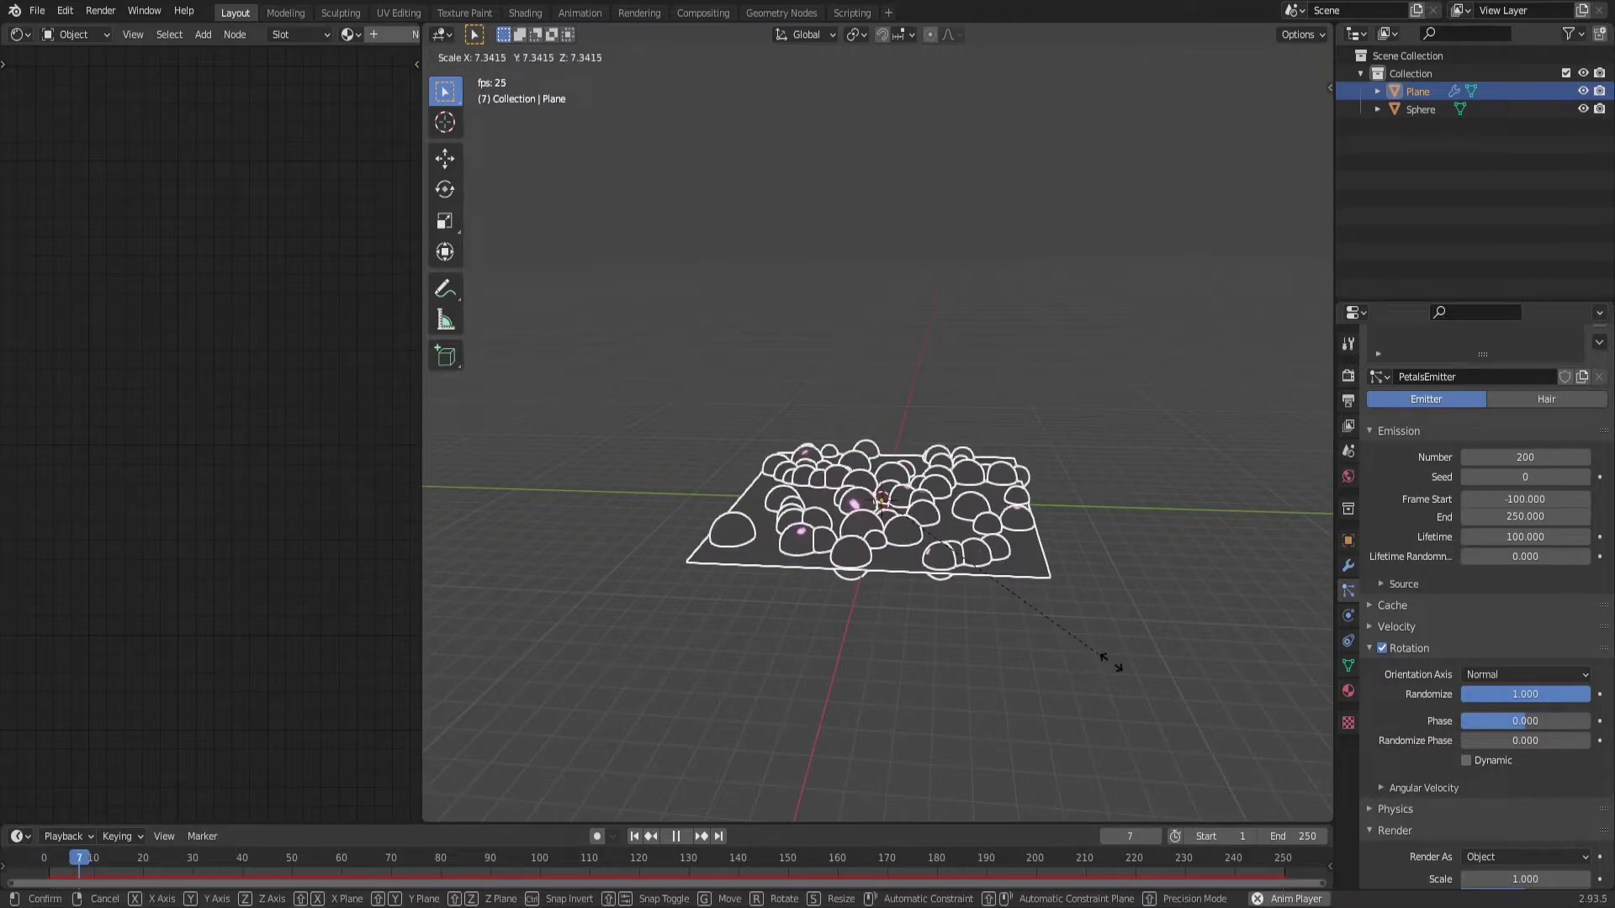
{"action": "left_click", "coordinate": [1265, 745]}
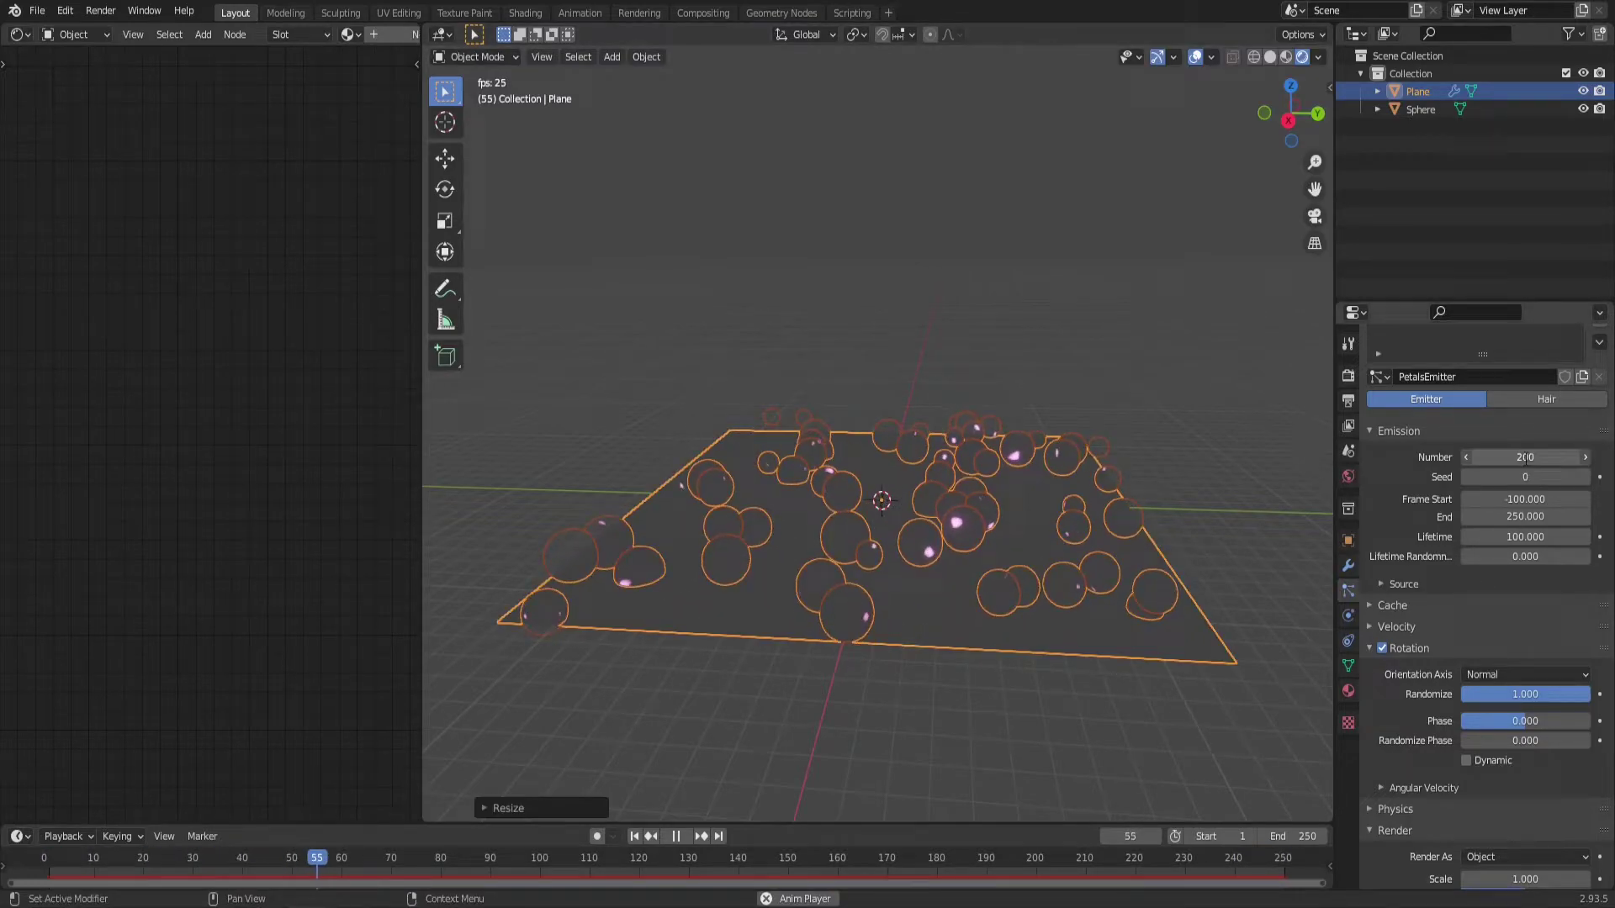
Set the particle emission number to 1500 and replay the animation from frame 1, viewing the petals from several angles.
{"action": "double_click", "coordinate": [1525, 459]}
{"action": "type", "text": "1500"}
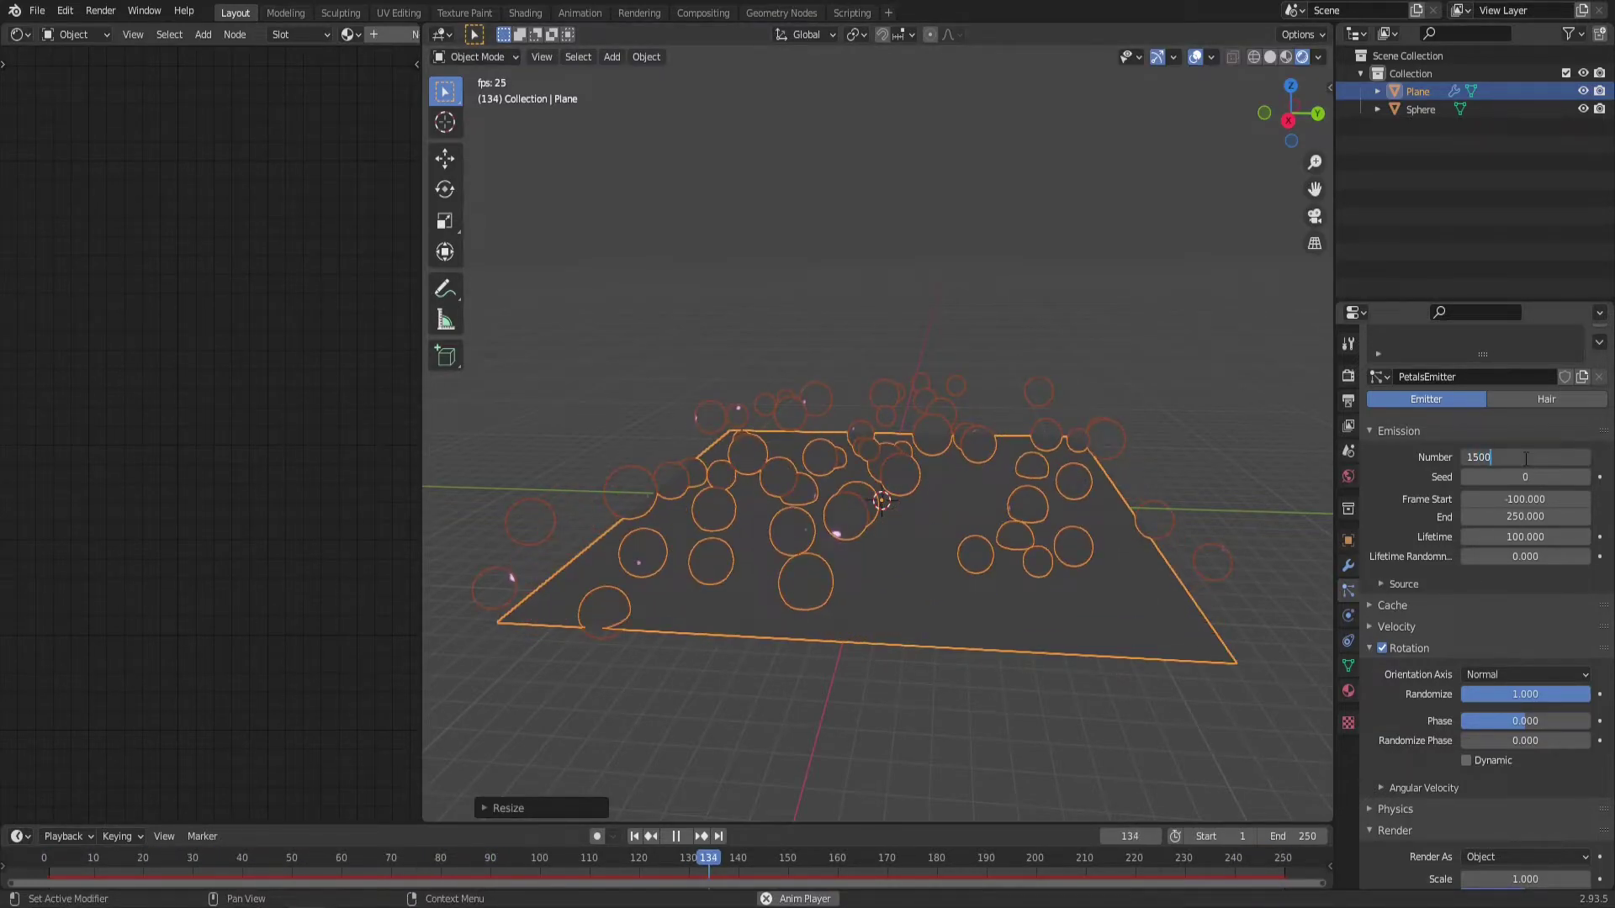
{"action": "key", "text": "Return"}
{"action": "left_click", "coordinate": [1127, 726]}
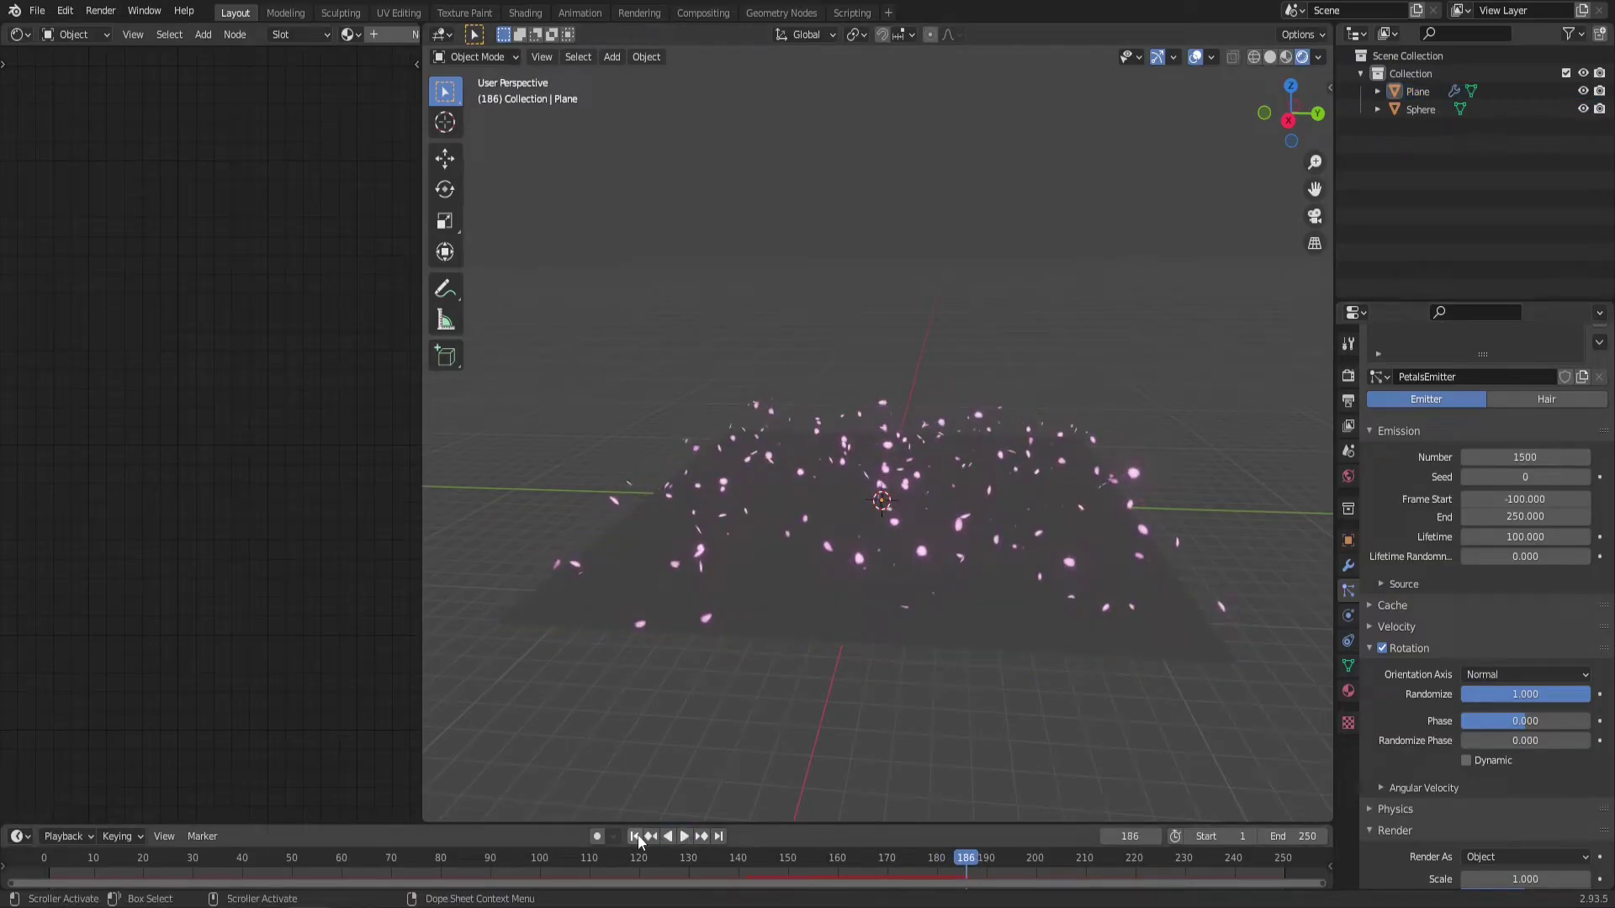
{"action": "left_click", "coordinate": [636, 836]}
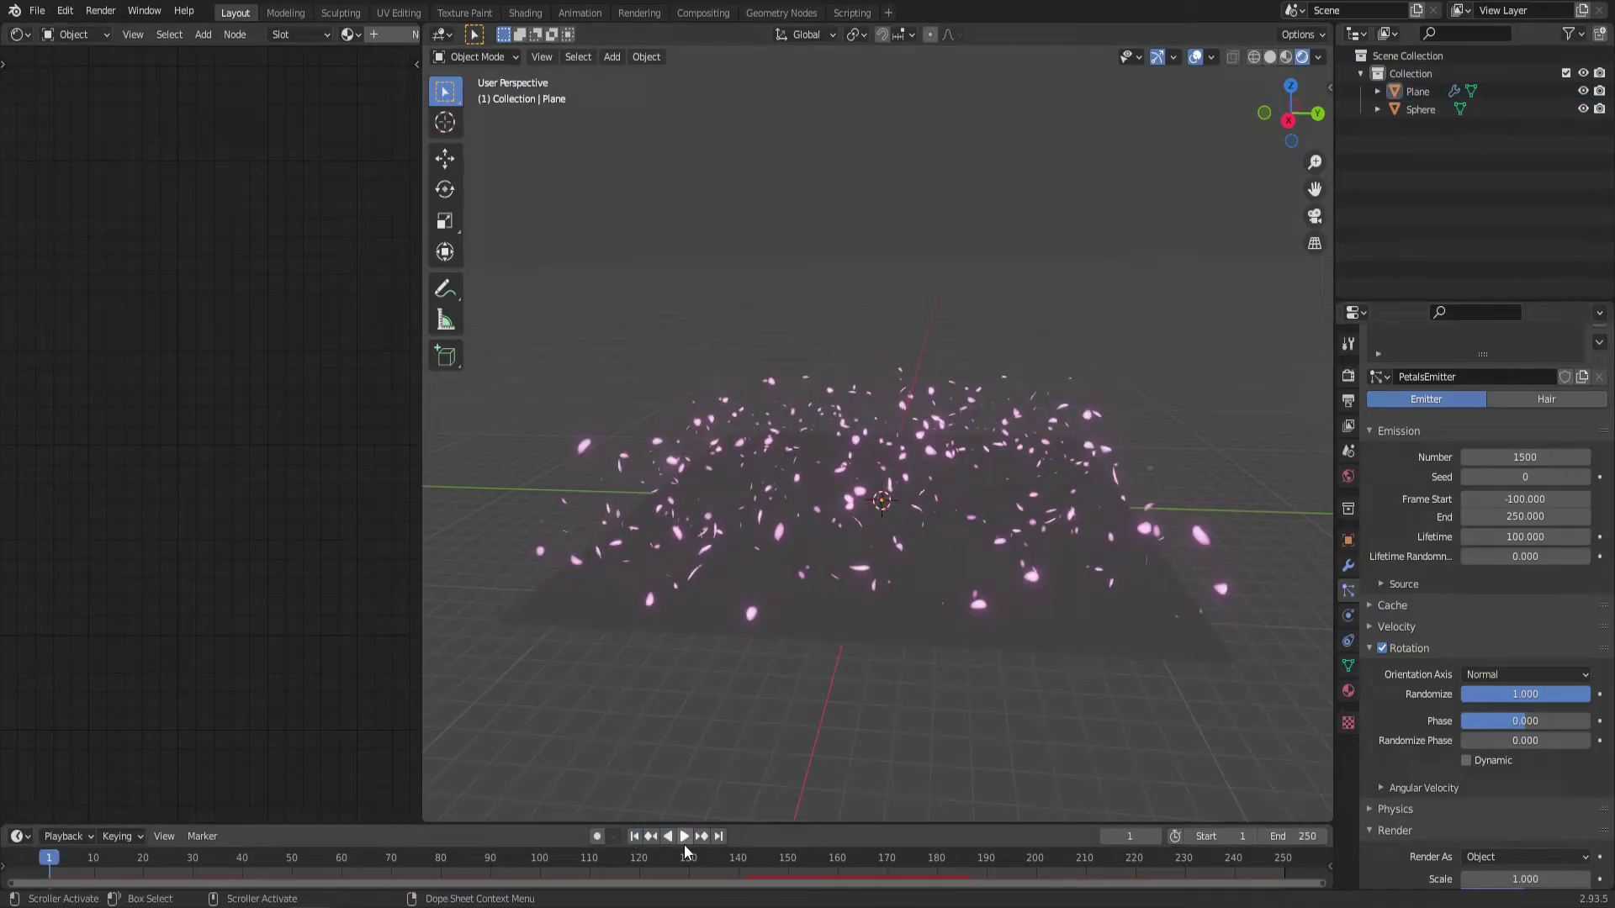
{"action": "left_click", "coordinate": [684, 837]}
{"action": "middle_click_drag", "start_coordinate": [880, 479], "coordinate": [875, 486]}
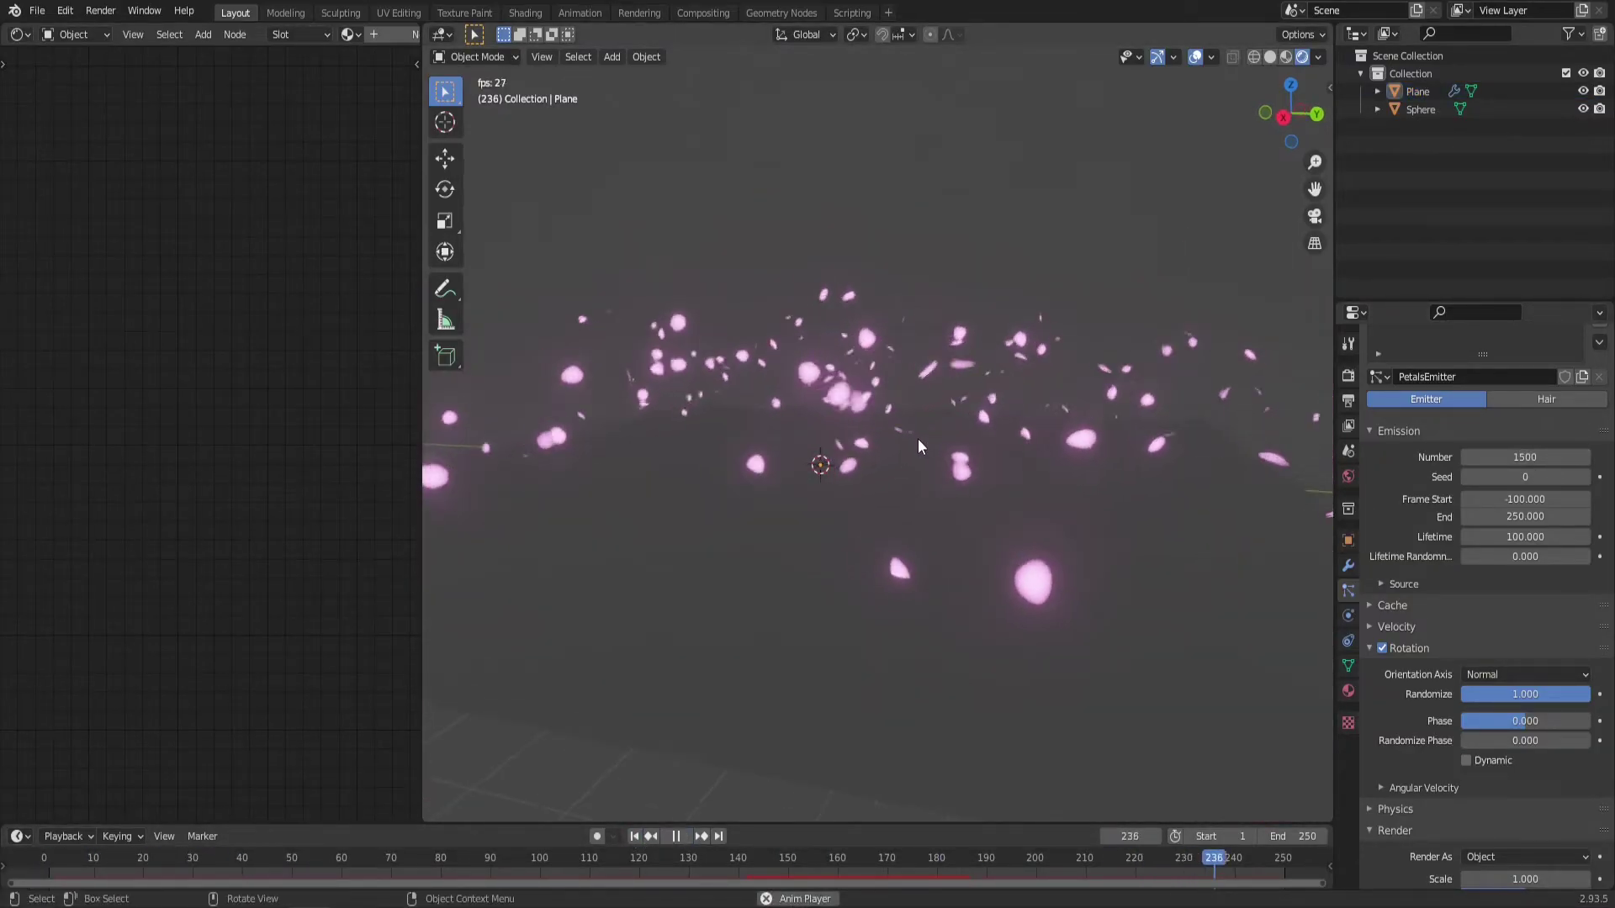
{"action": "middle_click_drag", "start_coordinate": [918, 439], "coordinate": [977, 415]}
{"action": "middle_click_drag", "start_coordinate": [1075, 454], "coordinate": [1030, 428]}
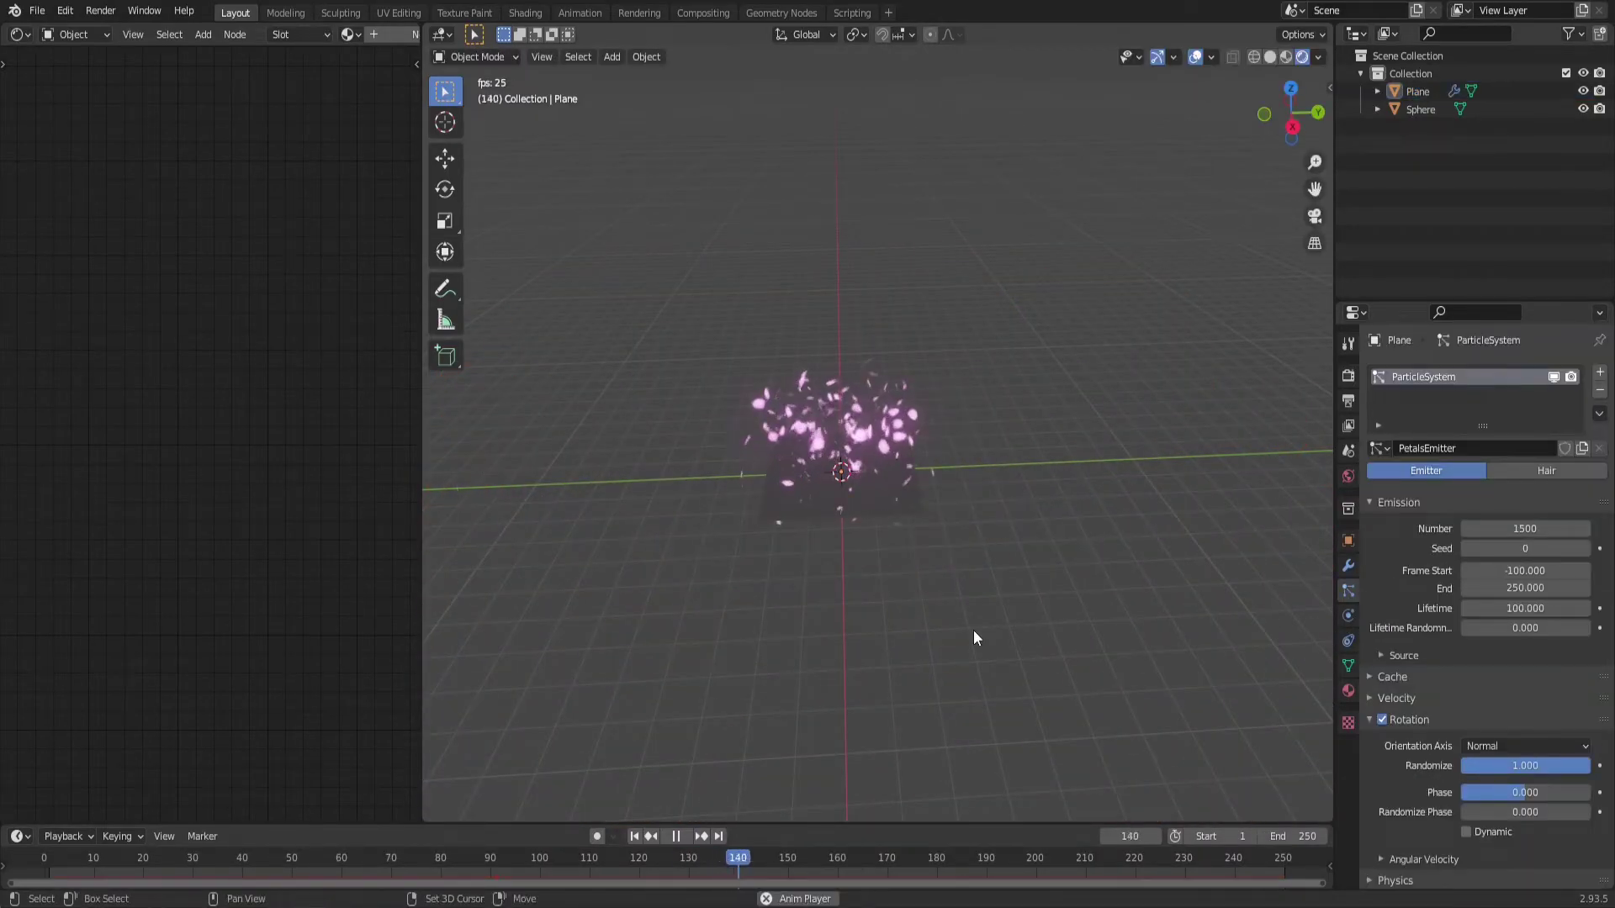
Add a Bezier curve at the emitter plane.
{"action": "key", "text": "shift+a"}
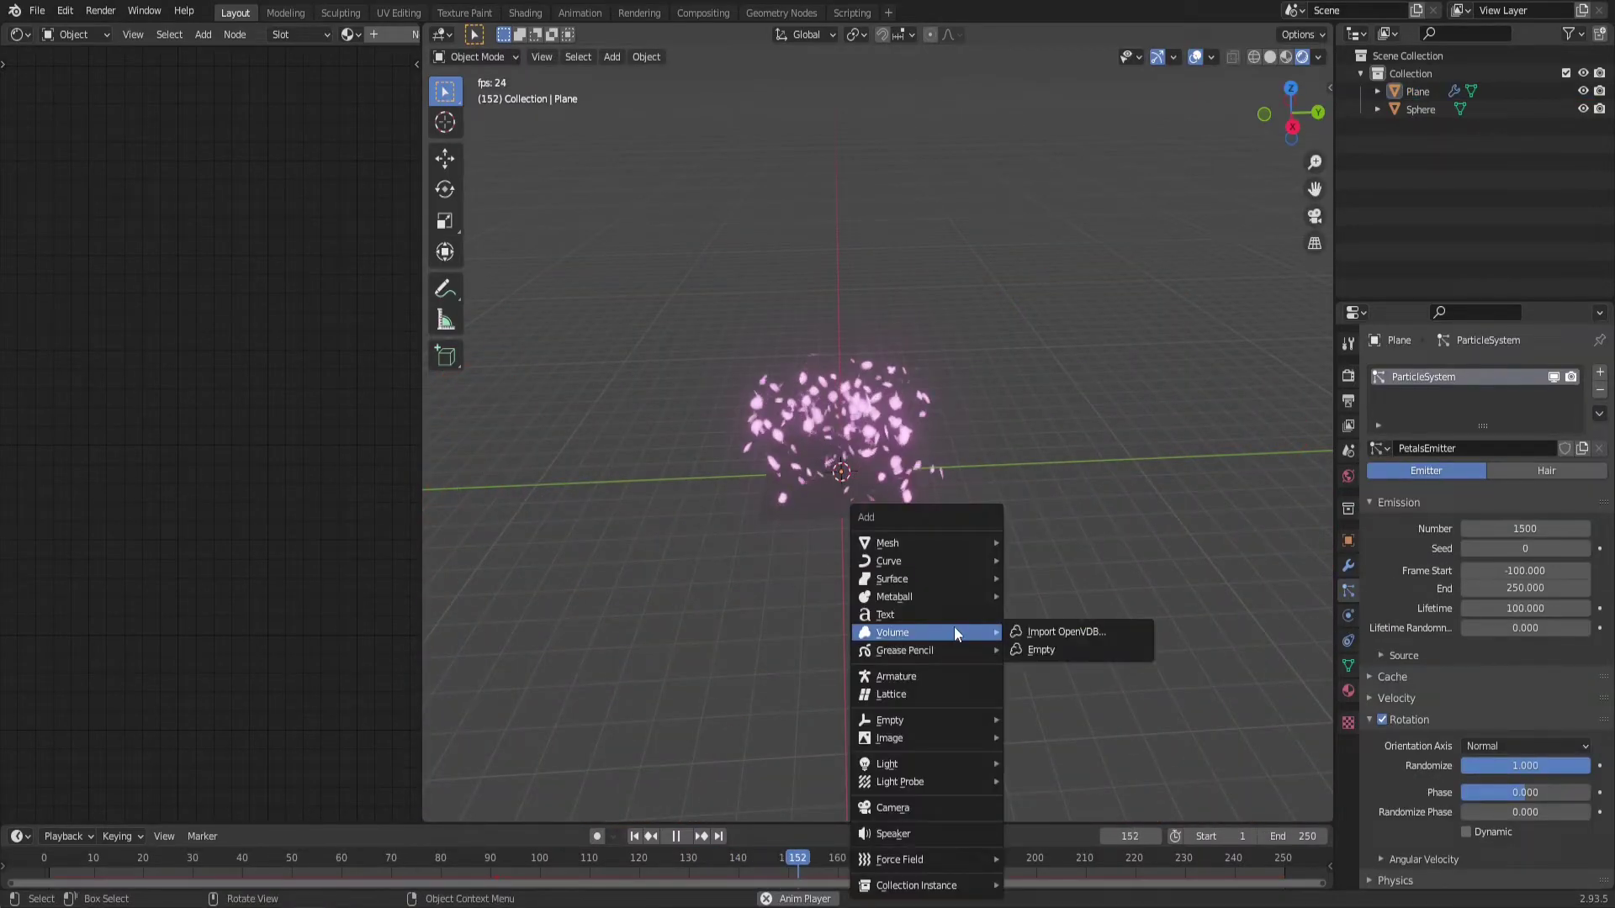
{"action": "mouse_move", "coordinate": [907, 562]}
{"action": "left_click", "coordinate": [1081, 160]}
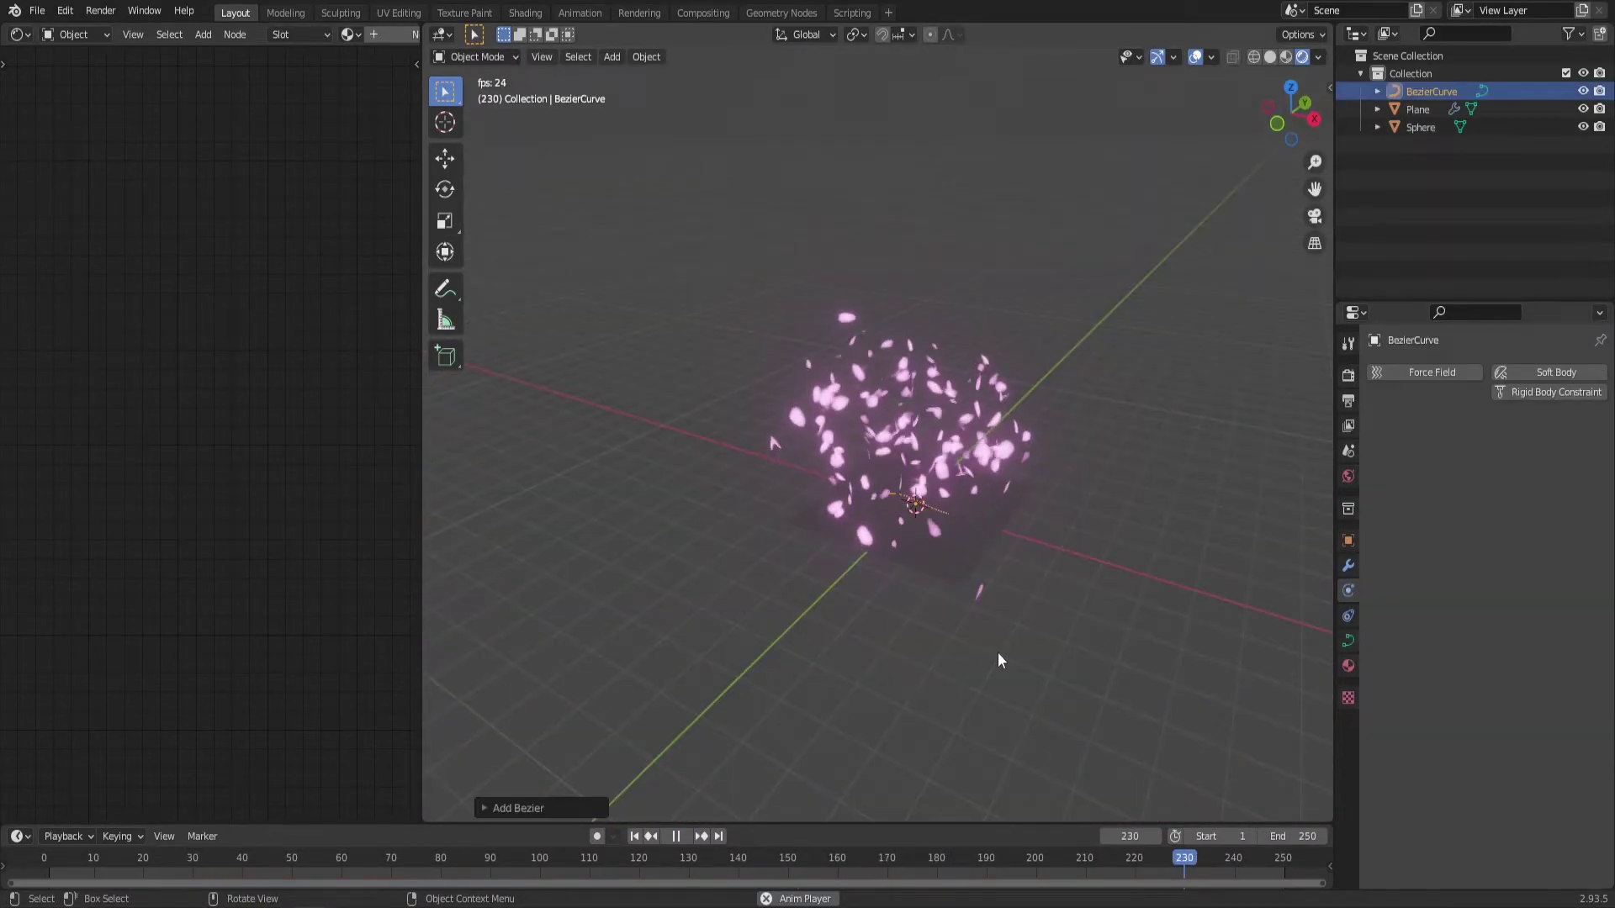
Give the Bezier curve a force field of type Curve Guide.
{"action": "left_click", "coordinate": [1350, 574]}
{"action": "left_click", "coordinate": [1349, 591]}
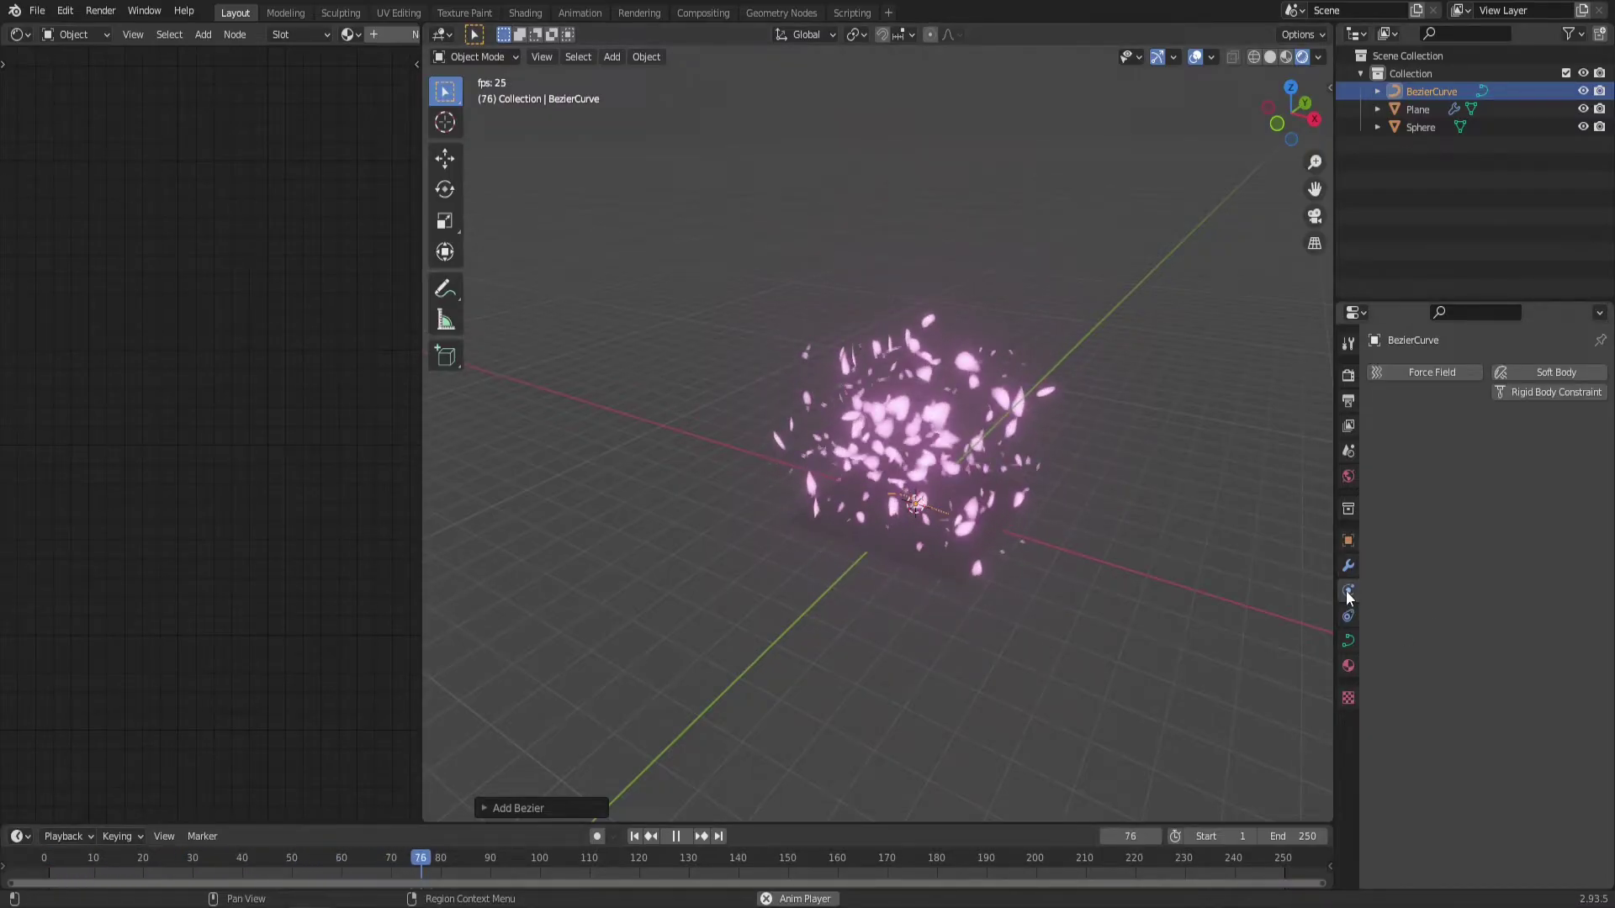
{"action": "left_click", "coordinate": [1413, 372]}
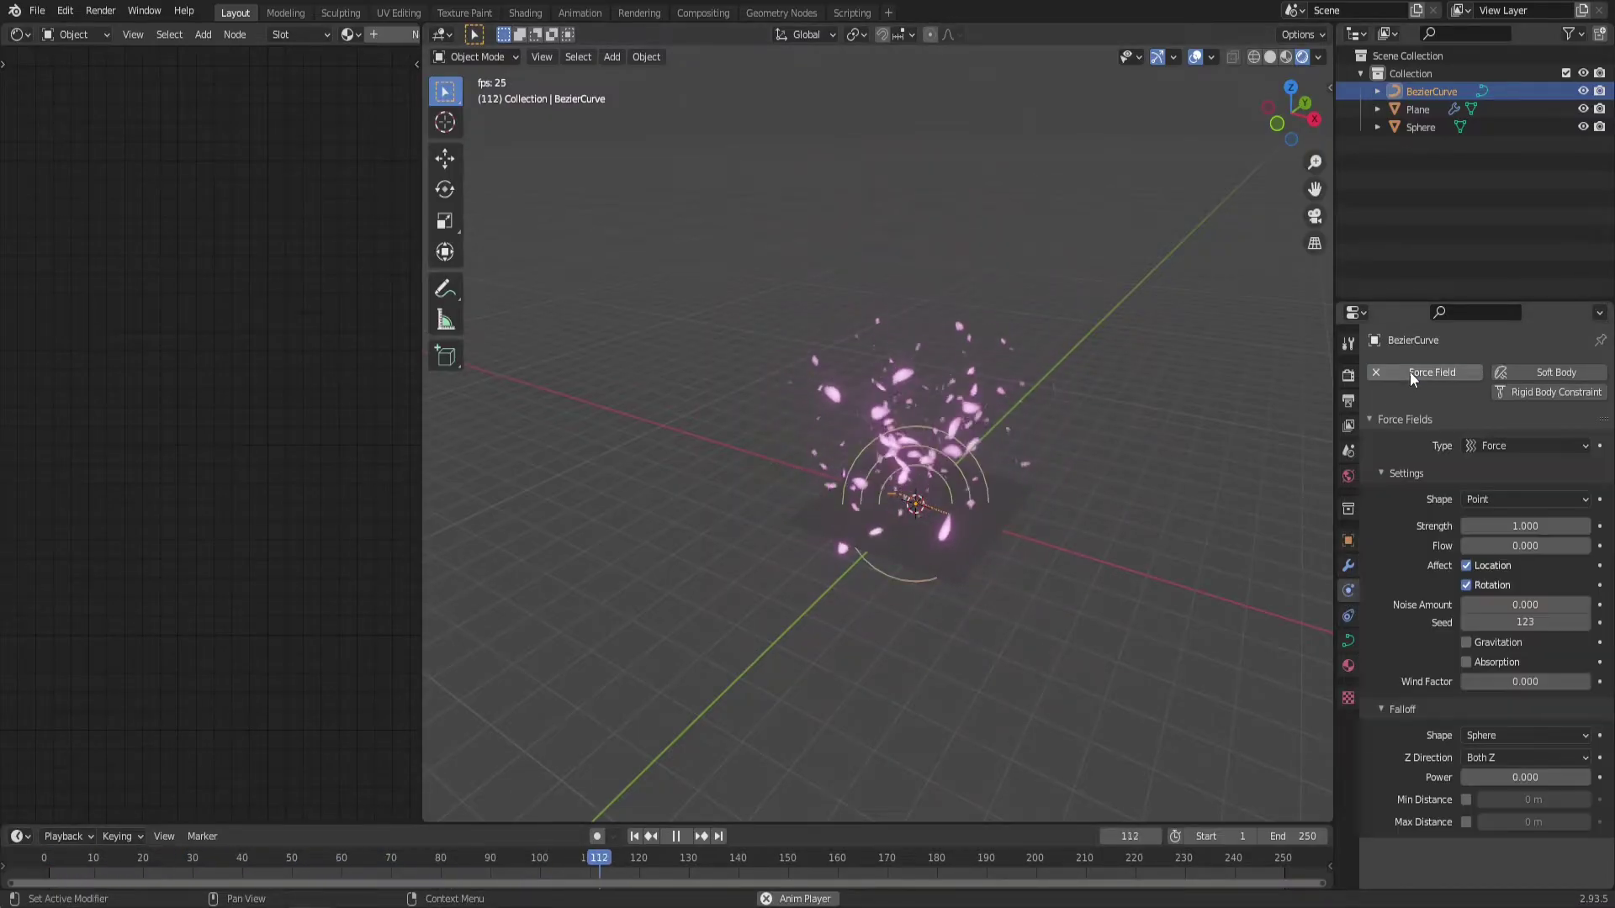
{"action": "left_click", "coordinate": [1512, 442]}
{"action": "left_click", "coordinate": [1552, 646]}
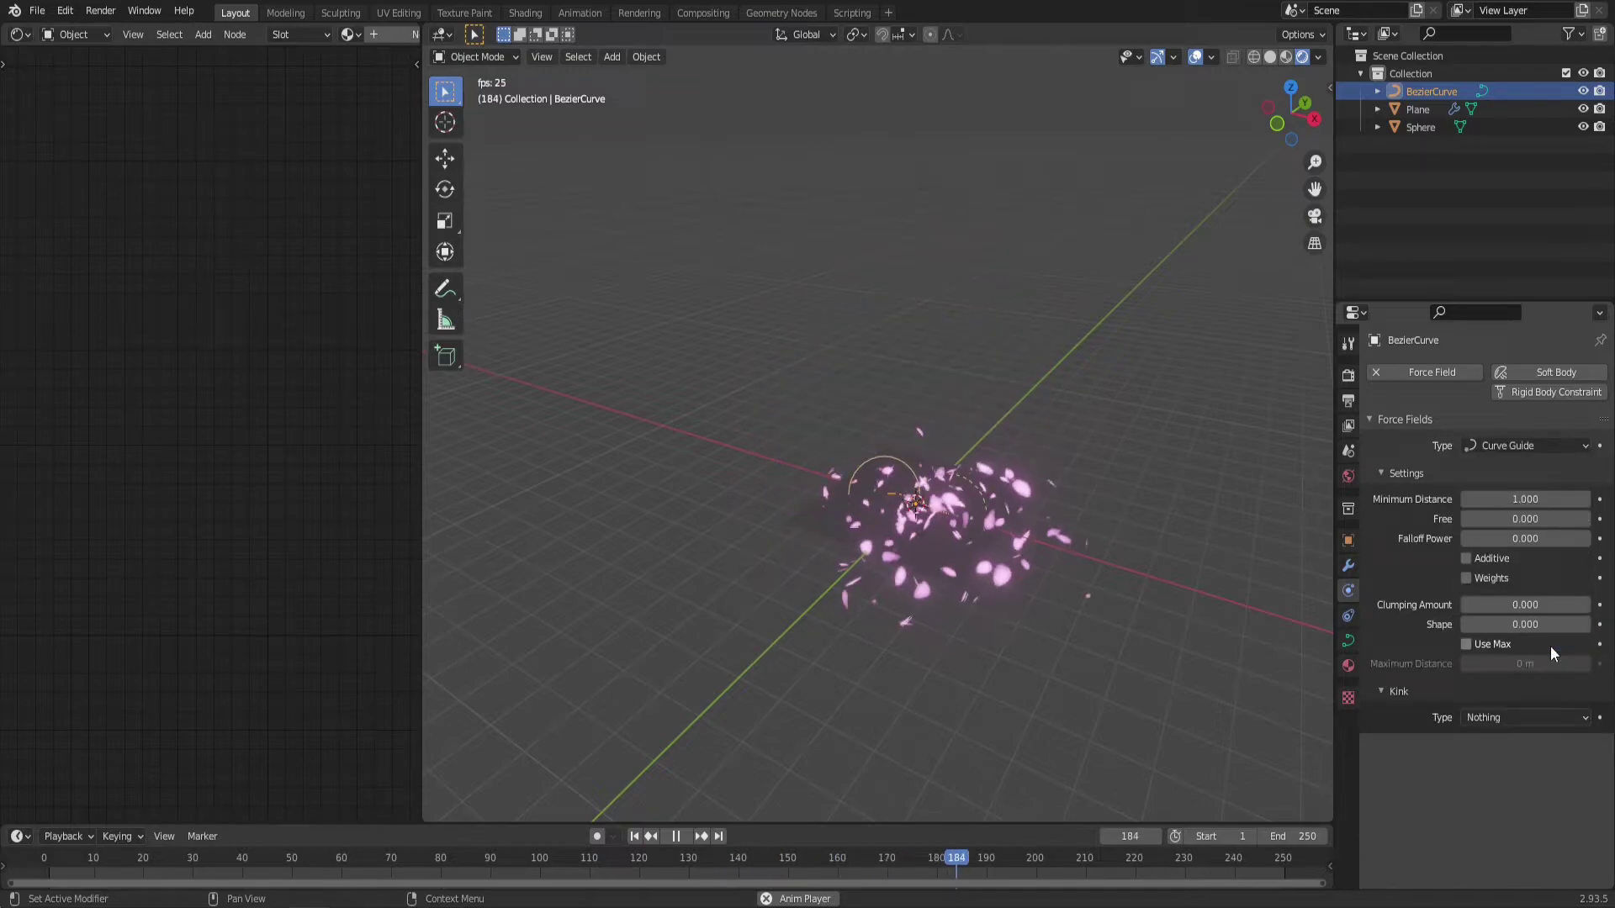
Edit the Bezier curve and move its end control point up and away from the plane so the guide stretches out.
{"action": "middle_click_drag", "start_coordinate": [933, 545], "coordinate": [999, 525]}
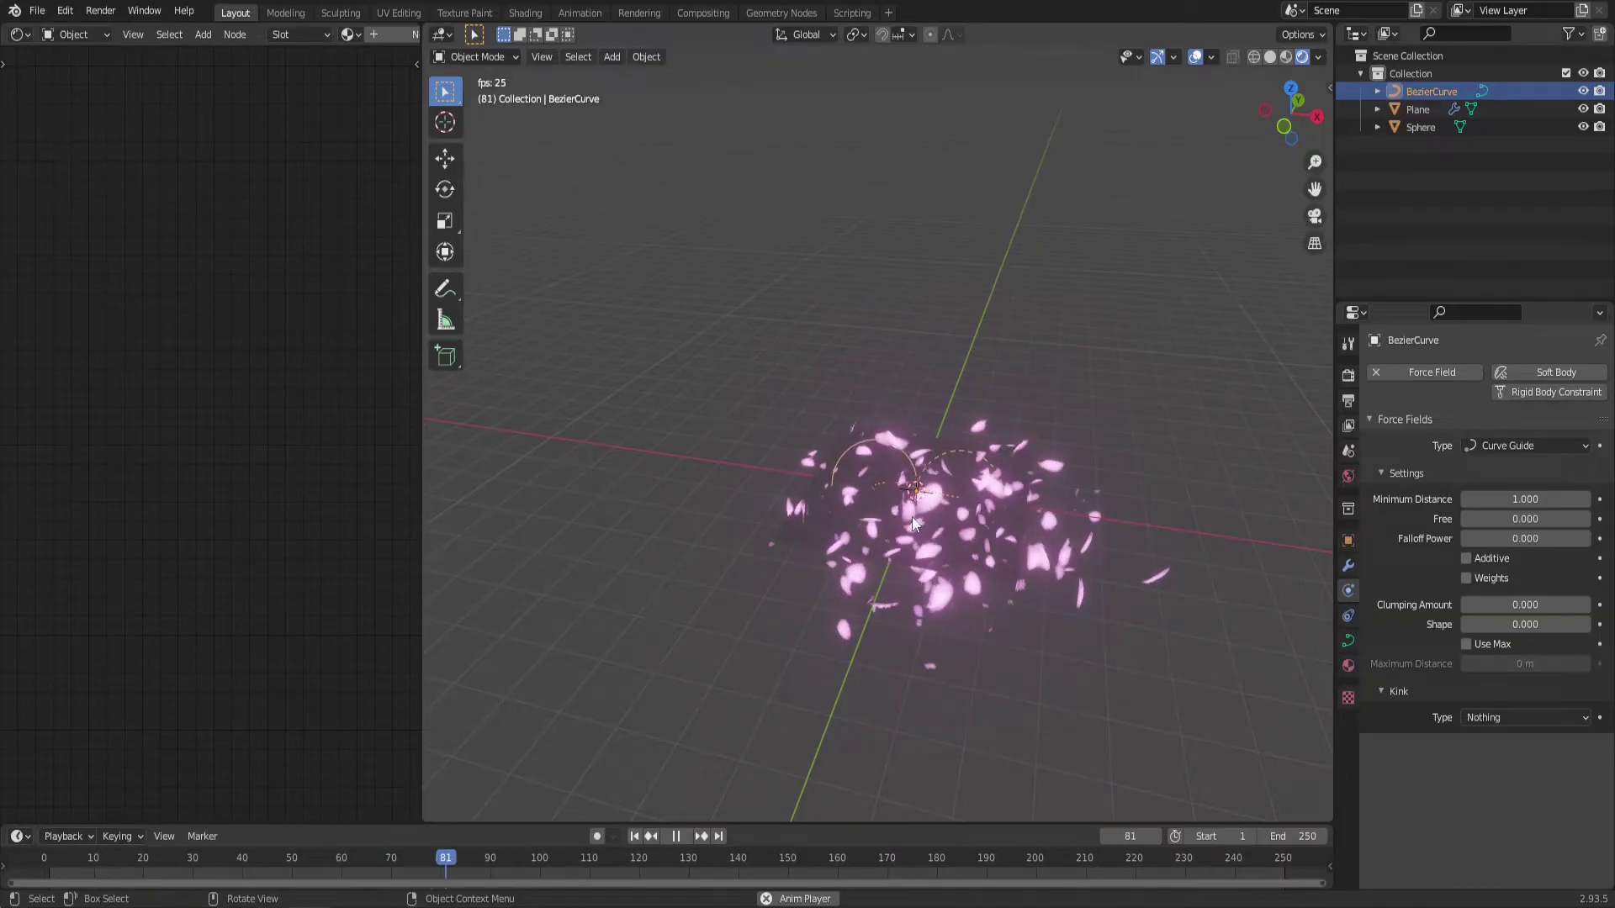
{"action": "scroll", "coordinate": [925, 538], "scroll_direction": "up", "scroll_amount": 3}
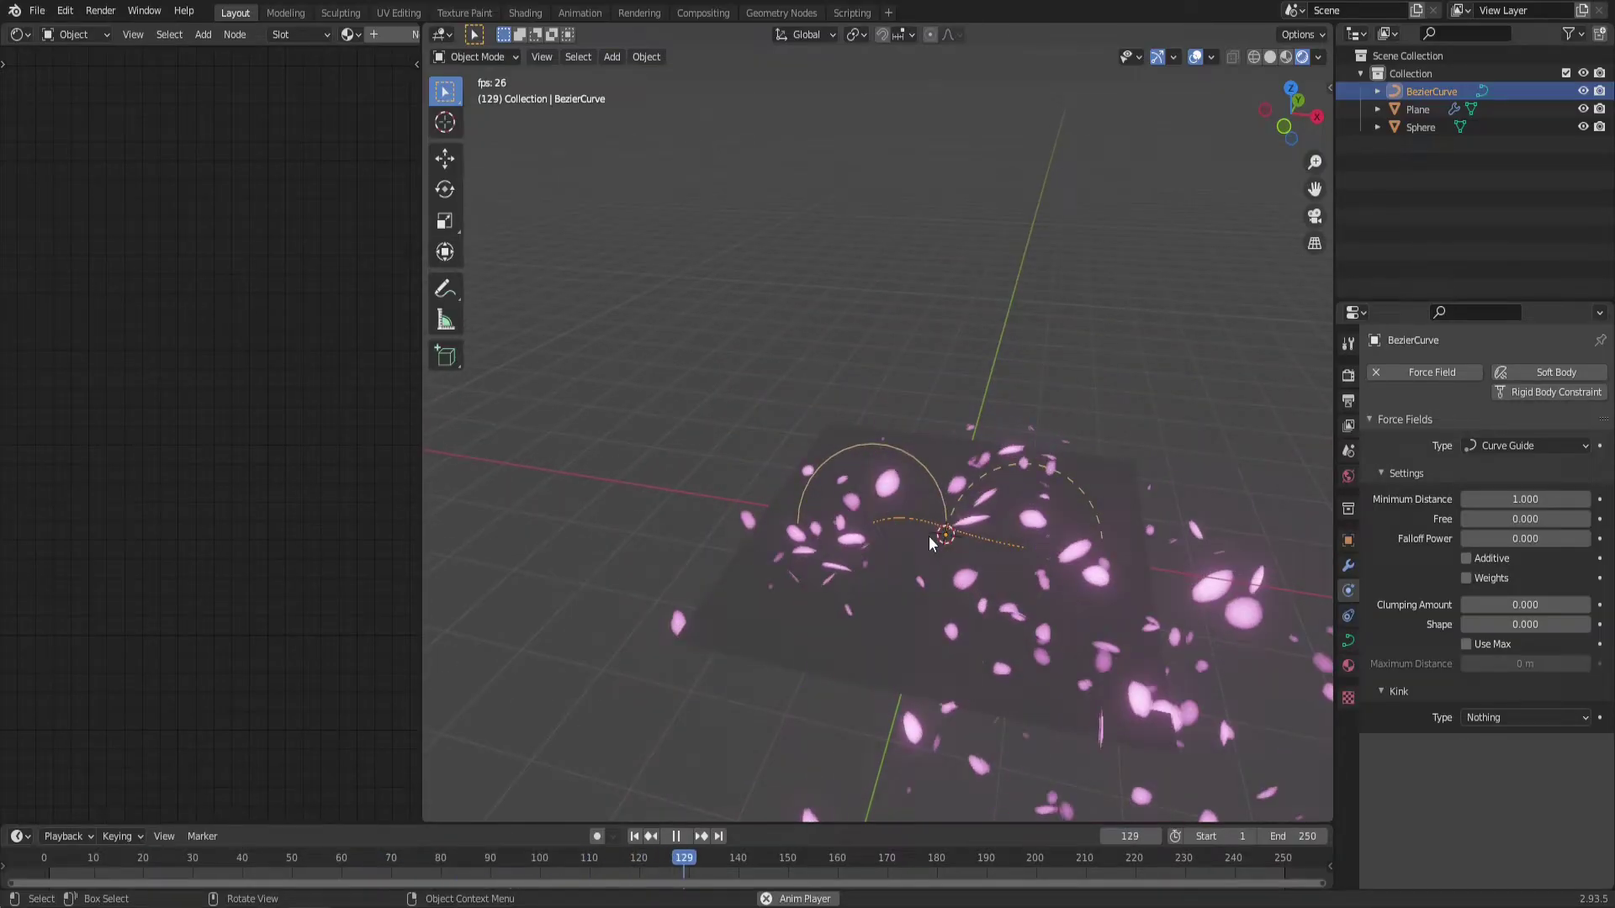
{"action": "key", "text": "Tab"}
{"action": "left_click", "coordinate": [928, 537]}
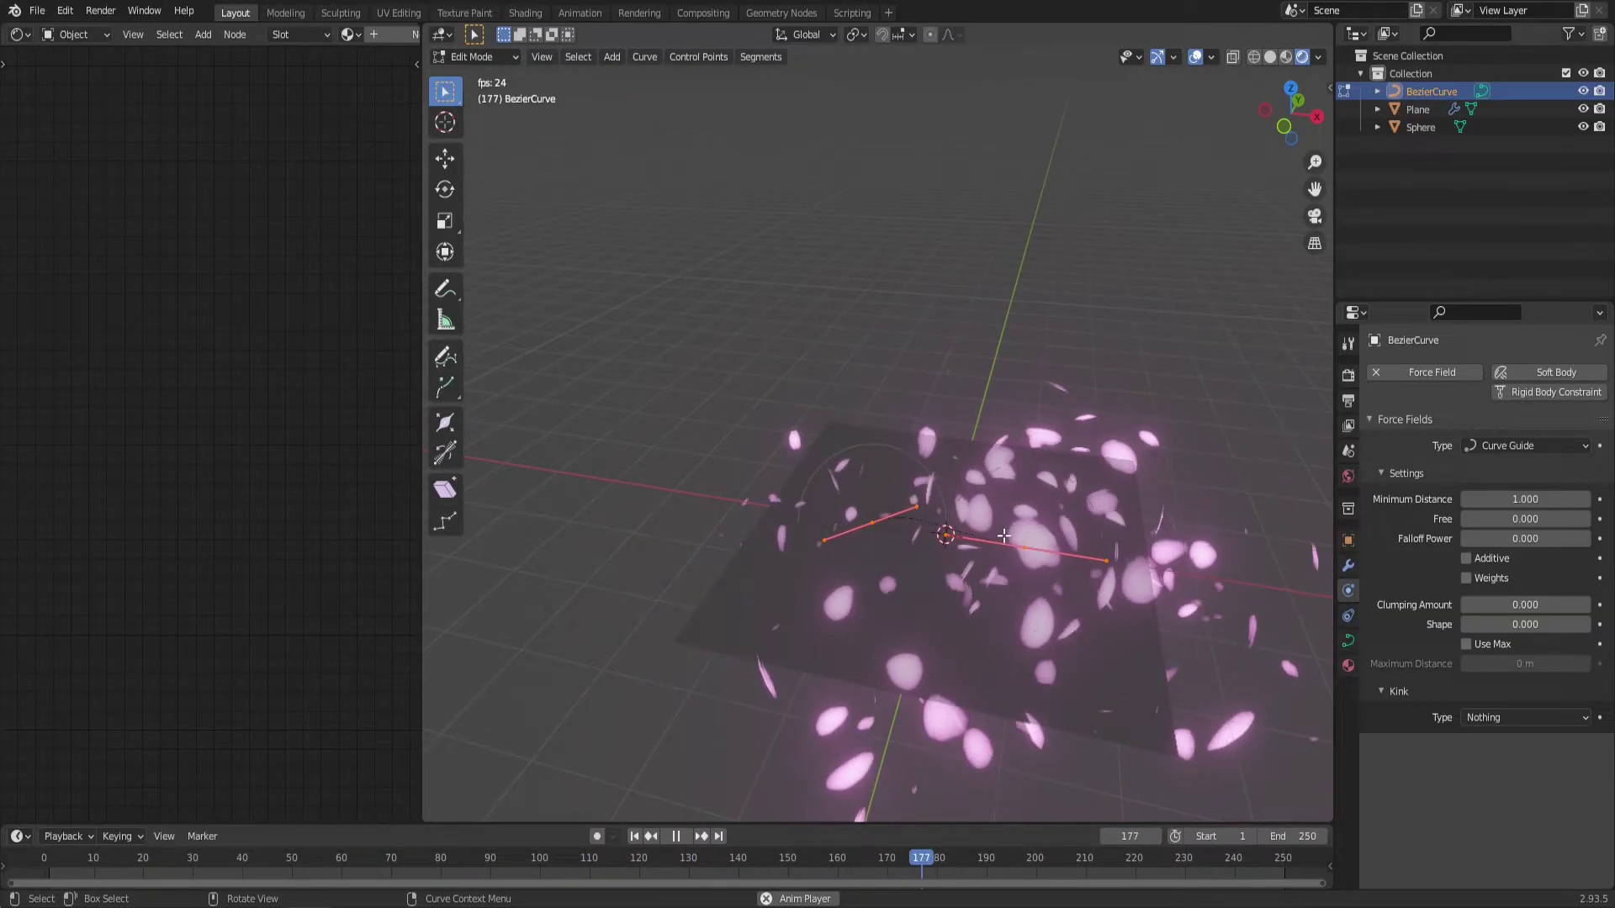
{"action": "scroll", "coordinate": [1033, 573], "scroll_direction": "down", "scroll_amount": 4}
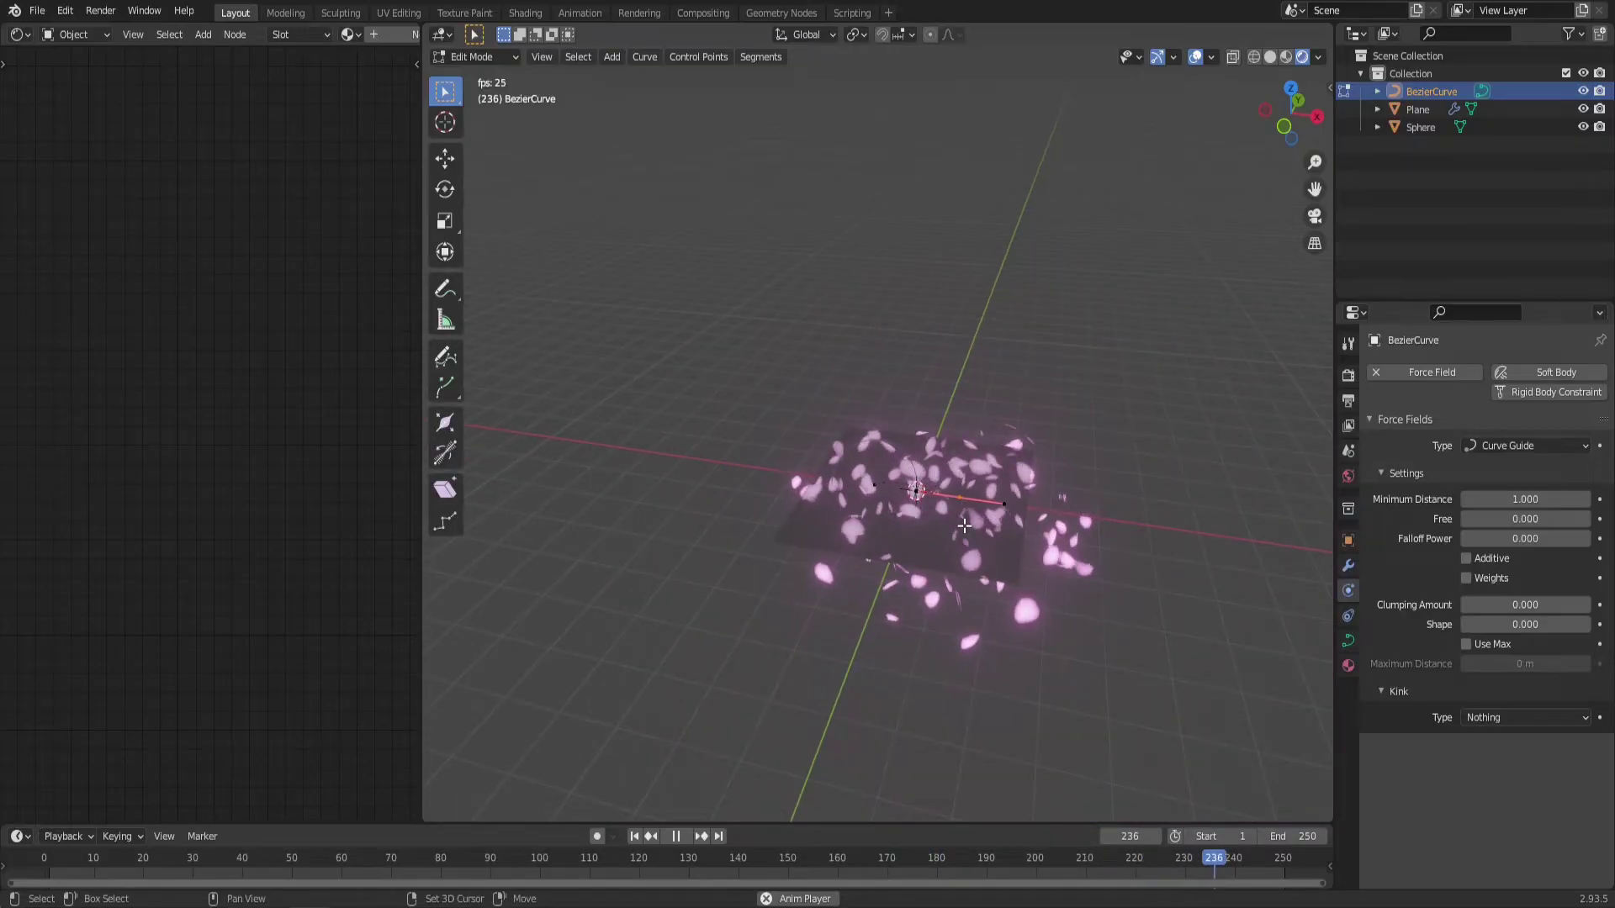
{"action": "middle_click_drag", "start_coordinate": [957, 511], "coordinate": [895, 539], "text": "shift"}
{"action": "key", "text": "g"}
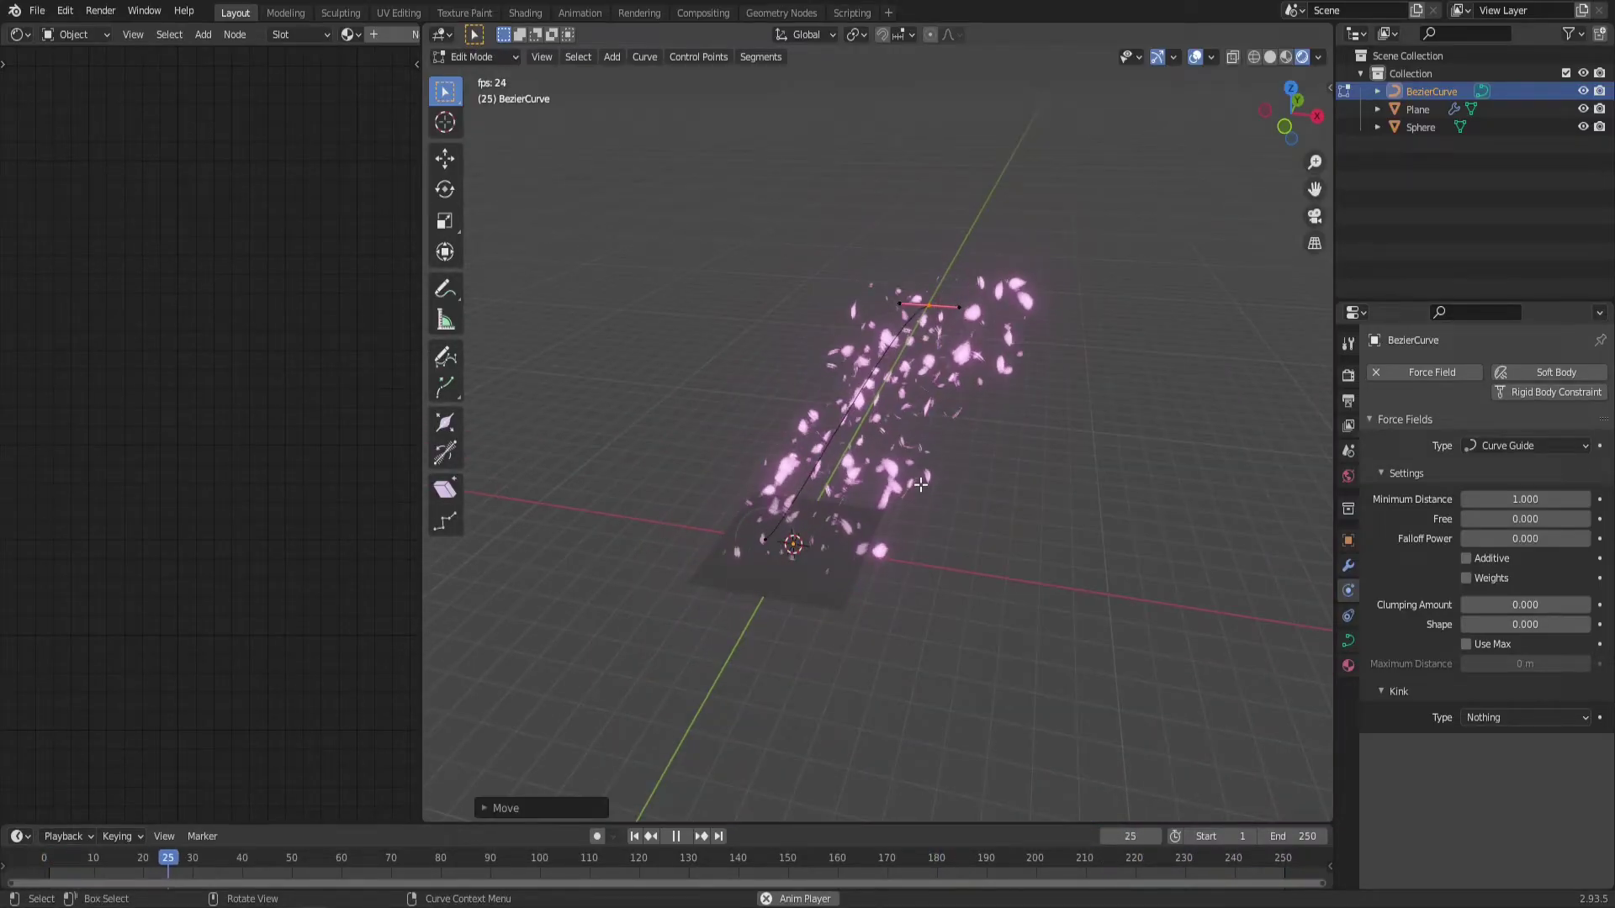
Extrude a new control point from the raised end of the curve, placing it much higher above the plane.
{"action": "mouse_move", "coordinate": [891, 450]}
{"action": "middle_mouse_down"}
{"action": "mouse_move", "coordinate": [863, 439]}
{"action": "mouse_move", "coordinate": [915, 441]}
{"action": "middle_mouse_up"}
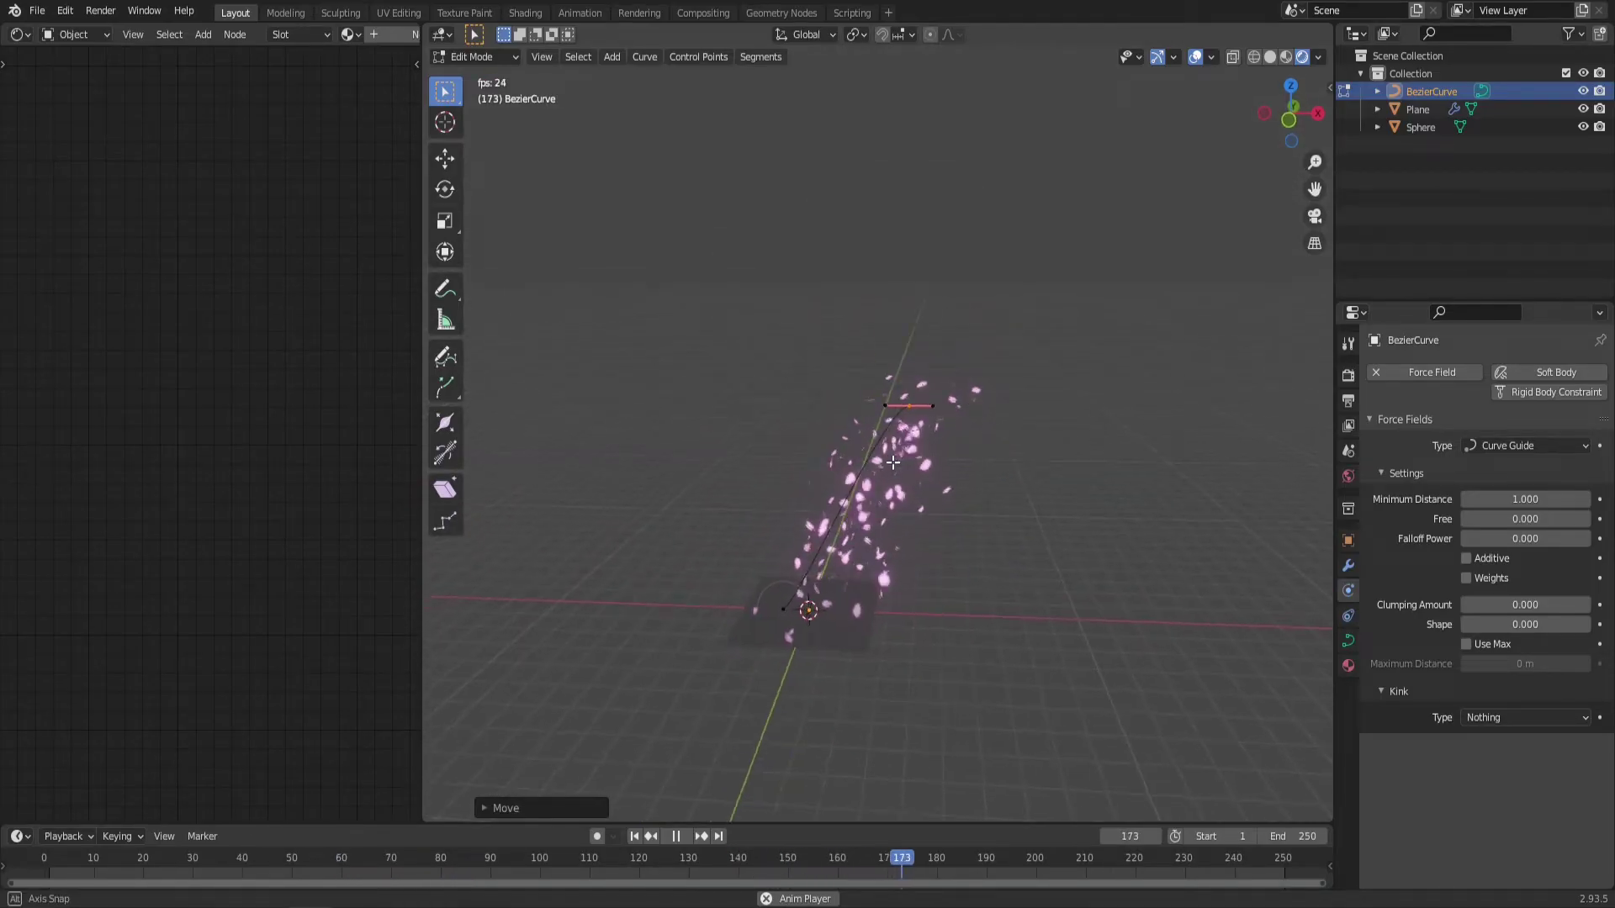
{"action": "middle_click_drag", "start_coordinate": [915, 440], "coordinate": [867, 438]}
{"action": "key", "text": "e"}
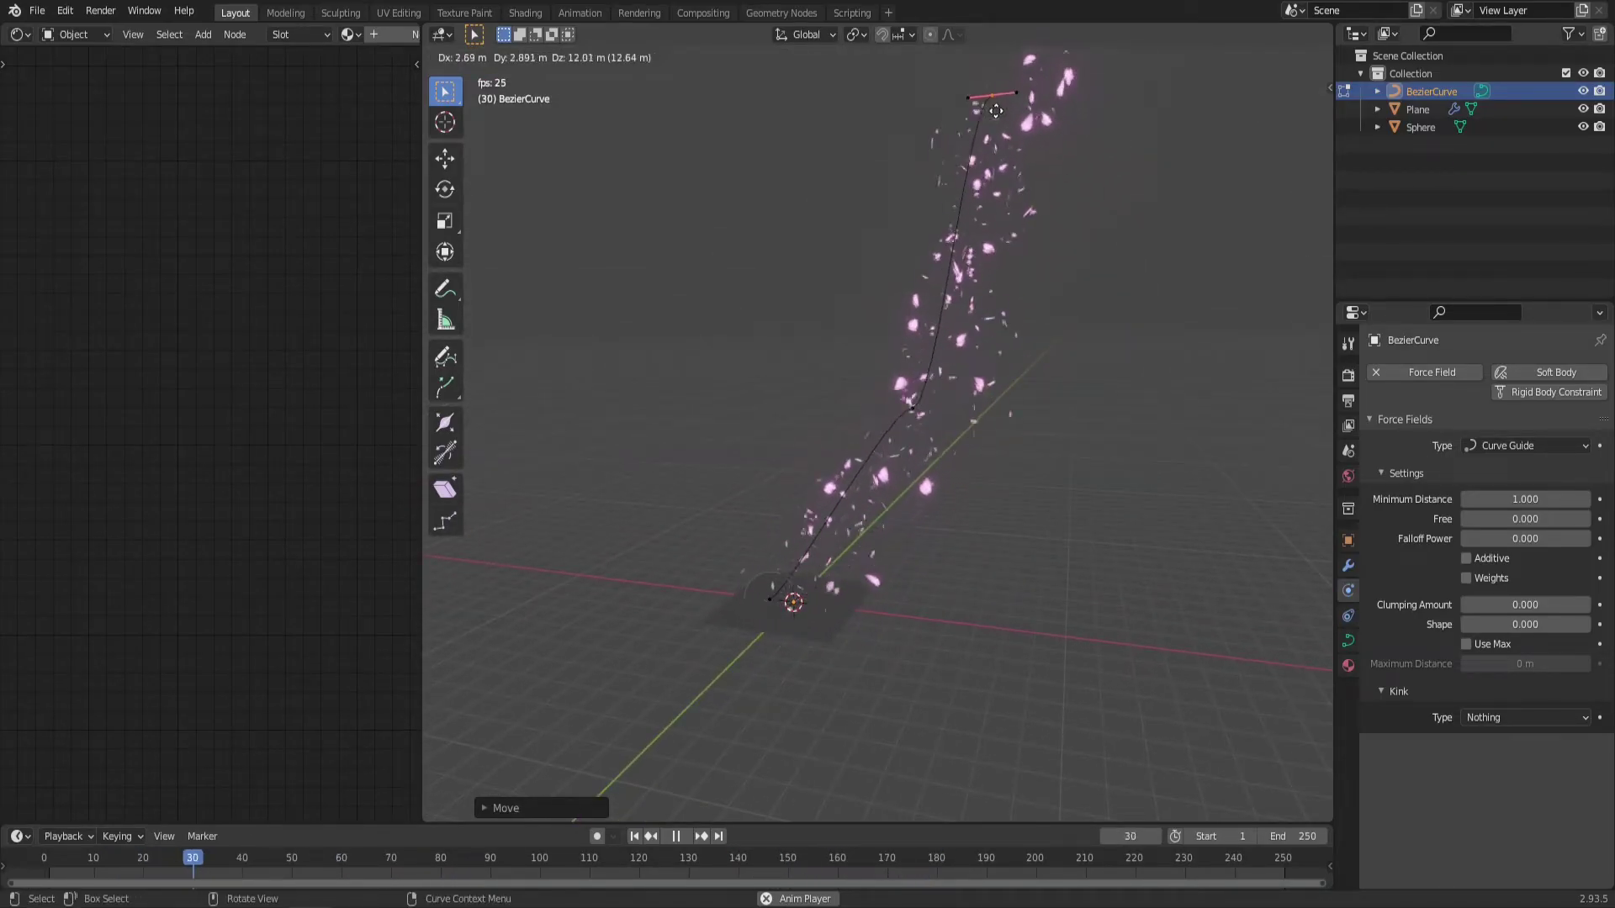
{"action": "left_click", "coordinate": [996, 111]}
Scale up the handles of the curve's middle control point to bend the guide into a pronounced S-shape.
{"action": "left_click", "coordinate": [912, 409]}
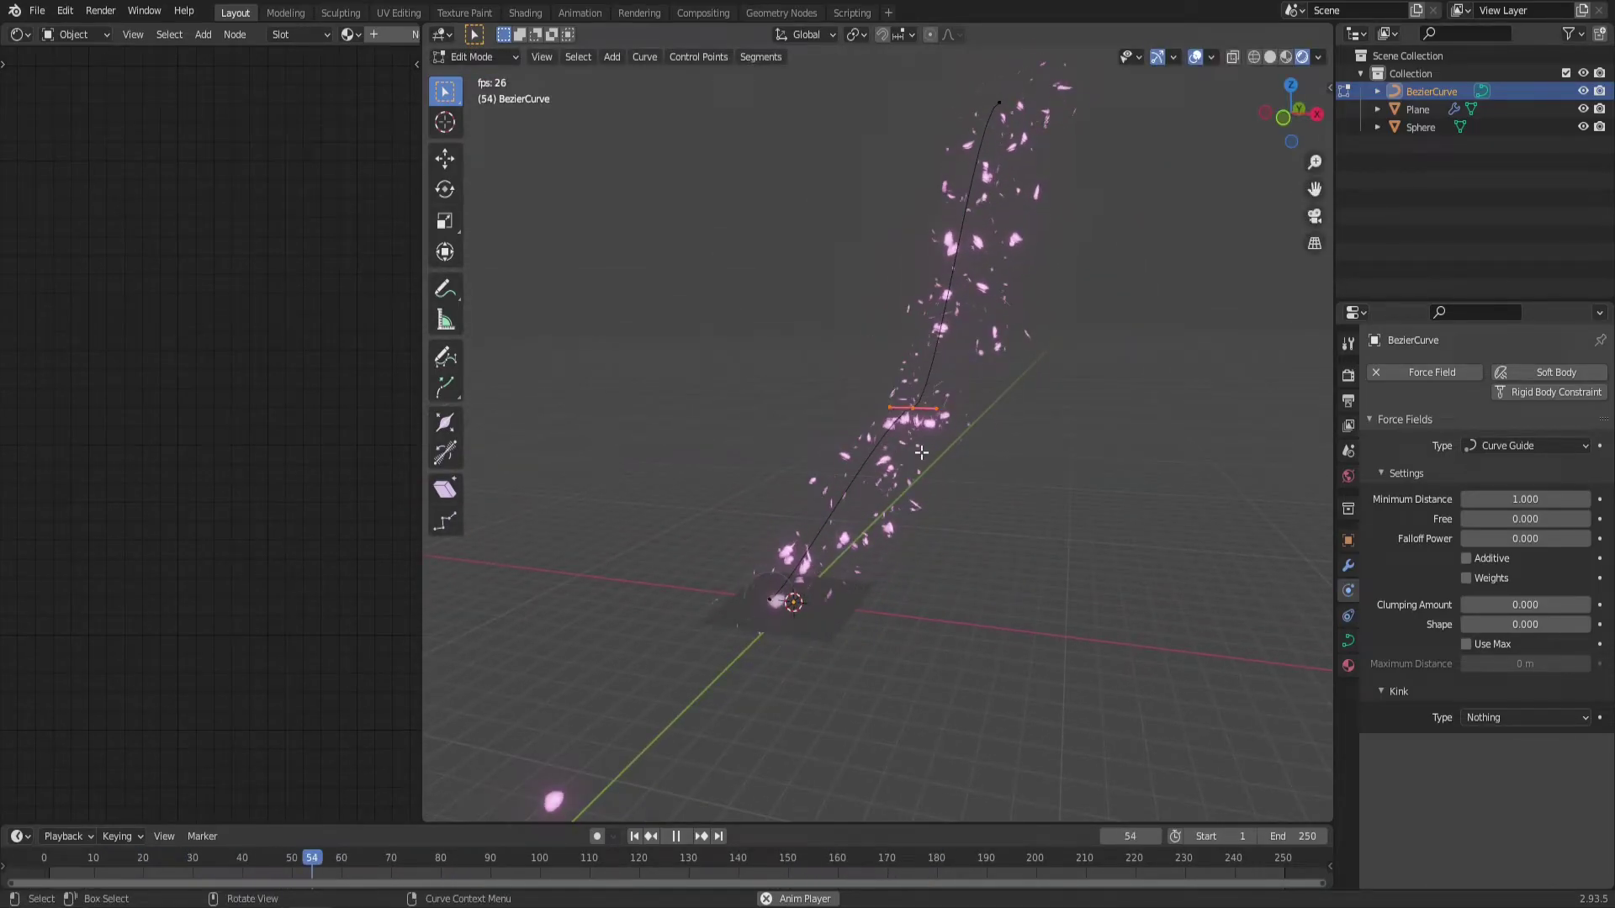
{"action": "key", "text": "s"}
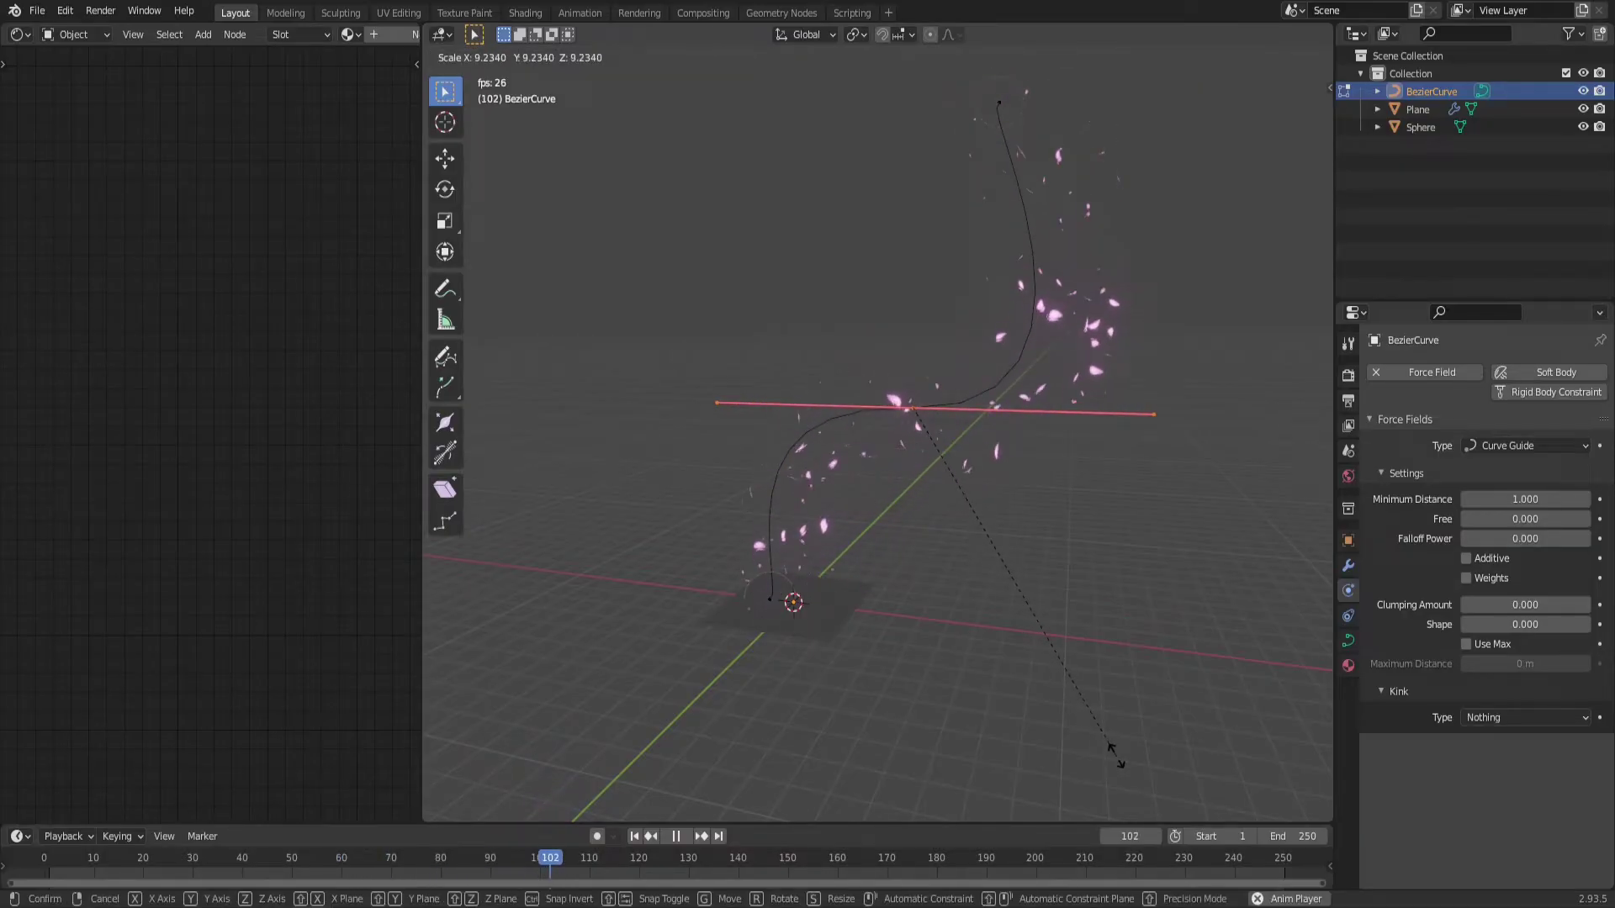
{"action": "left_click", "coordinate": [961, 380]}
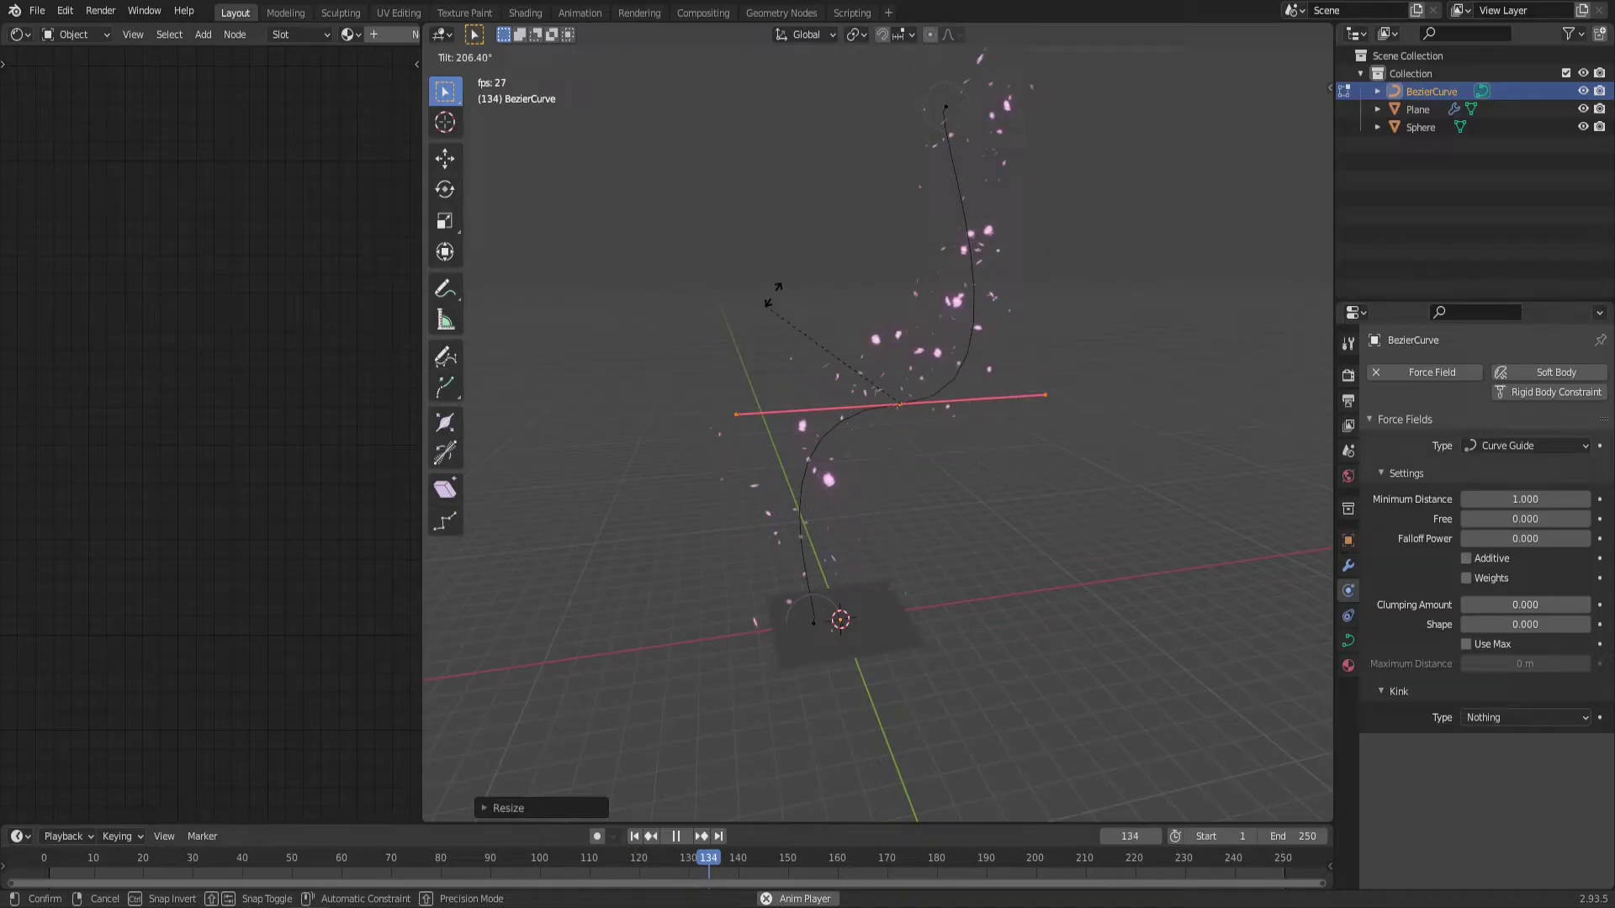
Tilt the Bezier curve's middle control point and check the petal flow from several angles.
{"action": "left_click", "coordinate": [863, 589]}
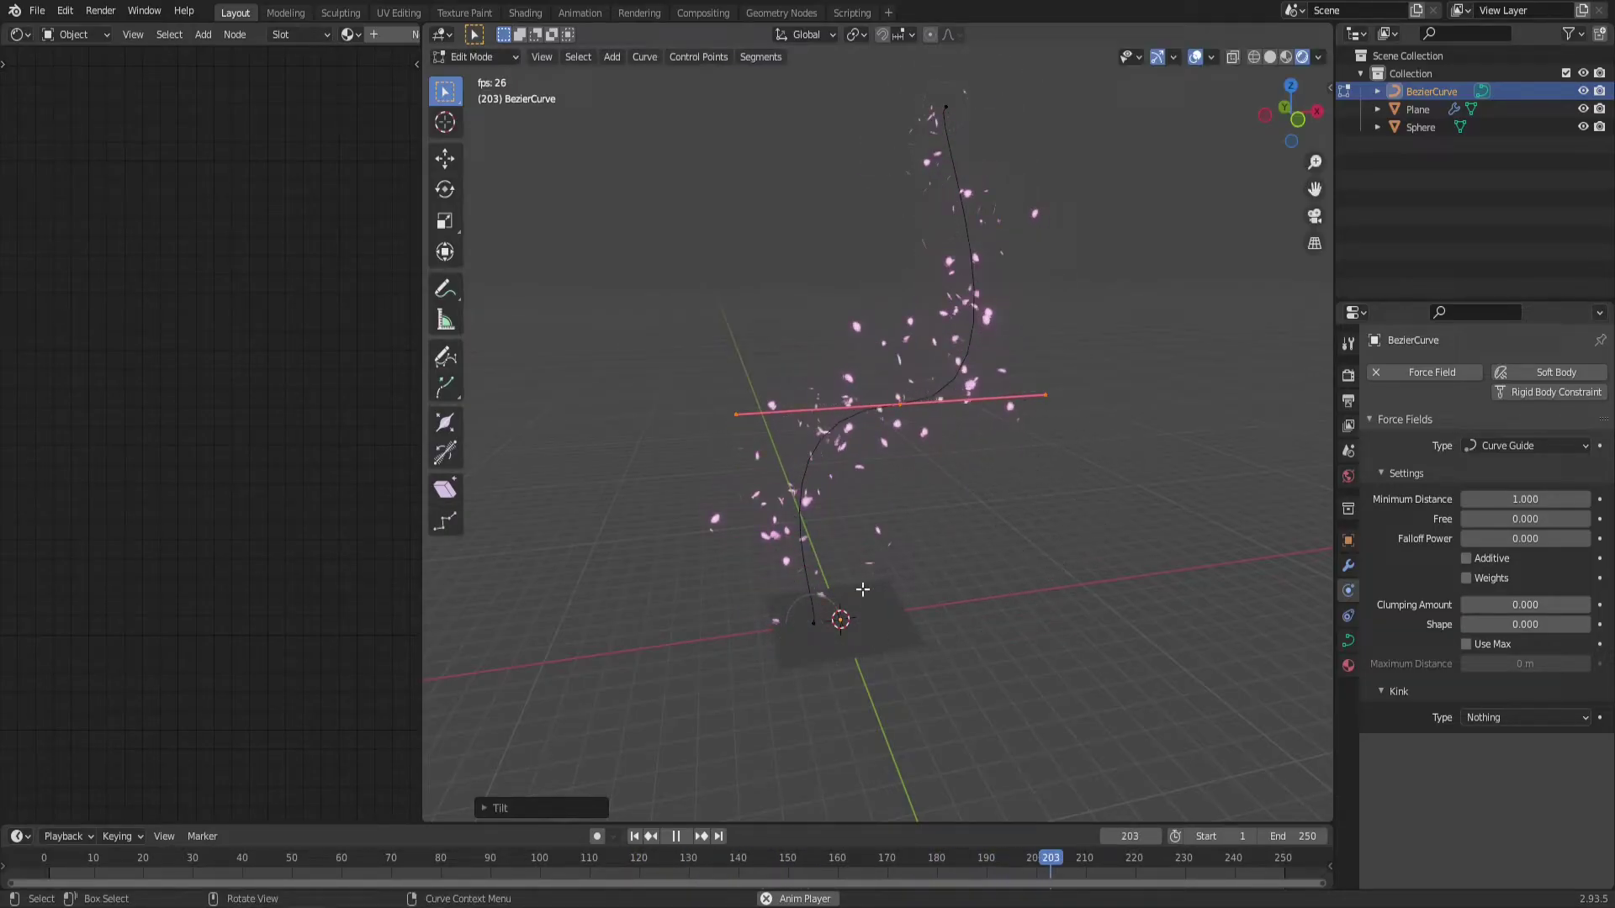
{"action": "middle_click_drag", "start_coordinate": [921, 446], "coordinate": [813, 487]}
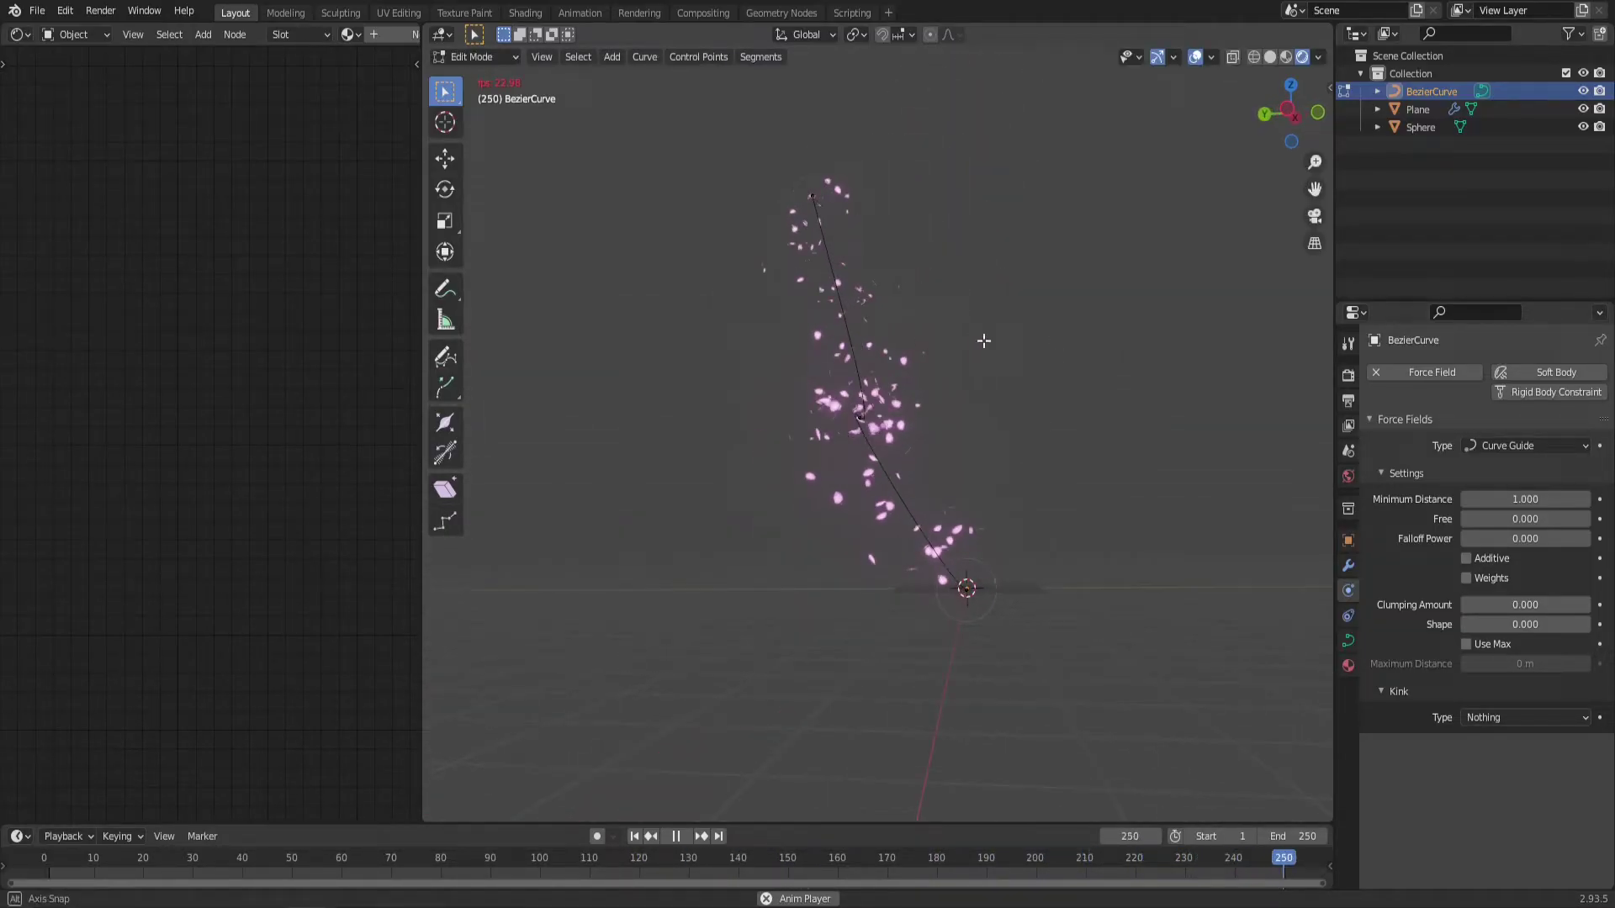
{"action": "middle_click_drag", "start_coordinate": [984, 341], "coordinate": [878, 342]}
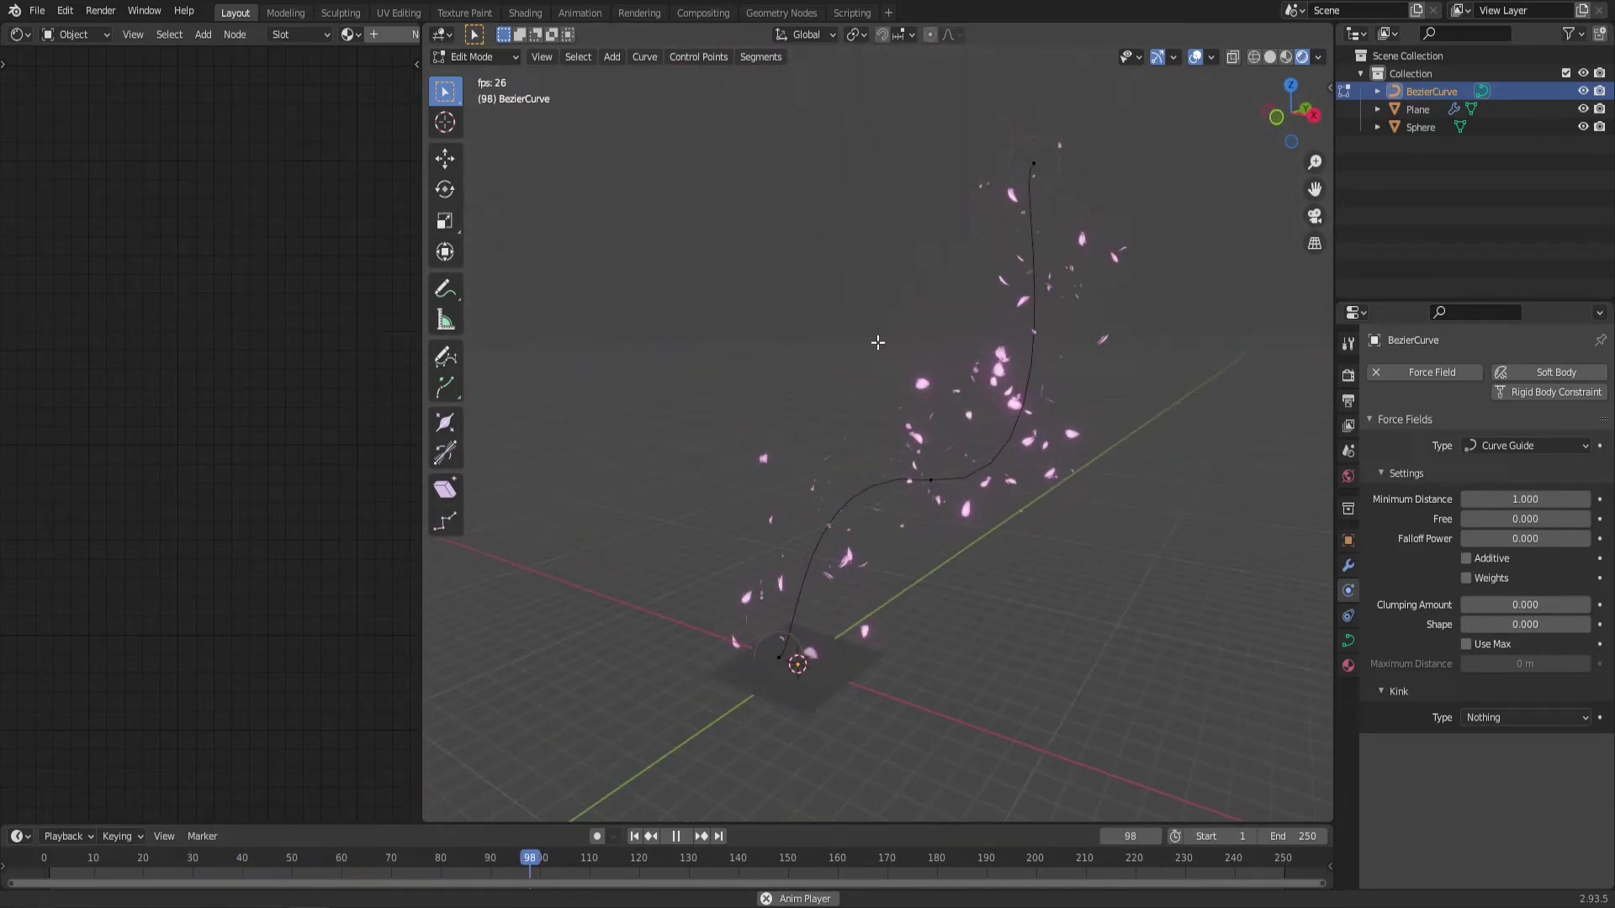
{"action": "middle_click_drag", "start_coordinate": [878, 343], "coordinate": [962, 364]}
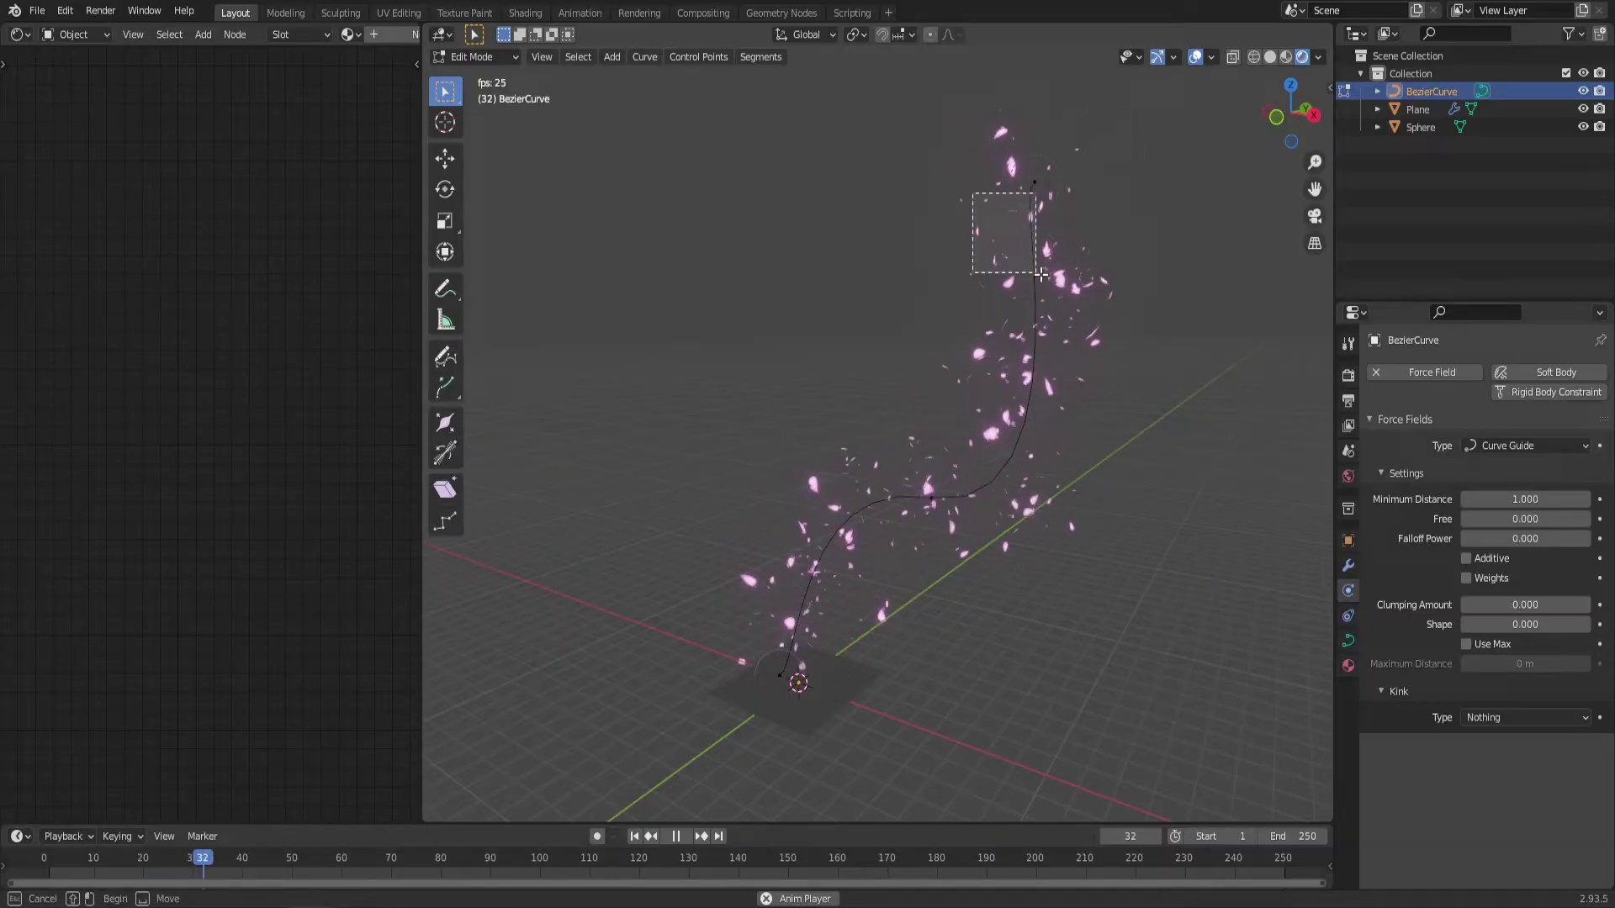
Try lengthening the guide by moving the curve's upper end control point about 25 m upward and away from the plane.
{"action": "left_click_drag", "start_coordinate": [1042, 275], "coordinate": [1075, 291]}
{"action": "left_click_drag", "start_coordinate": [976, 149], "coordinate": [1074, 237]}
{"action": "scroll", "coordinate": [1037, 253], "scroll_direction": "down", "scroll_amount": 5}
{"action": "key", "text": "g"}
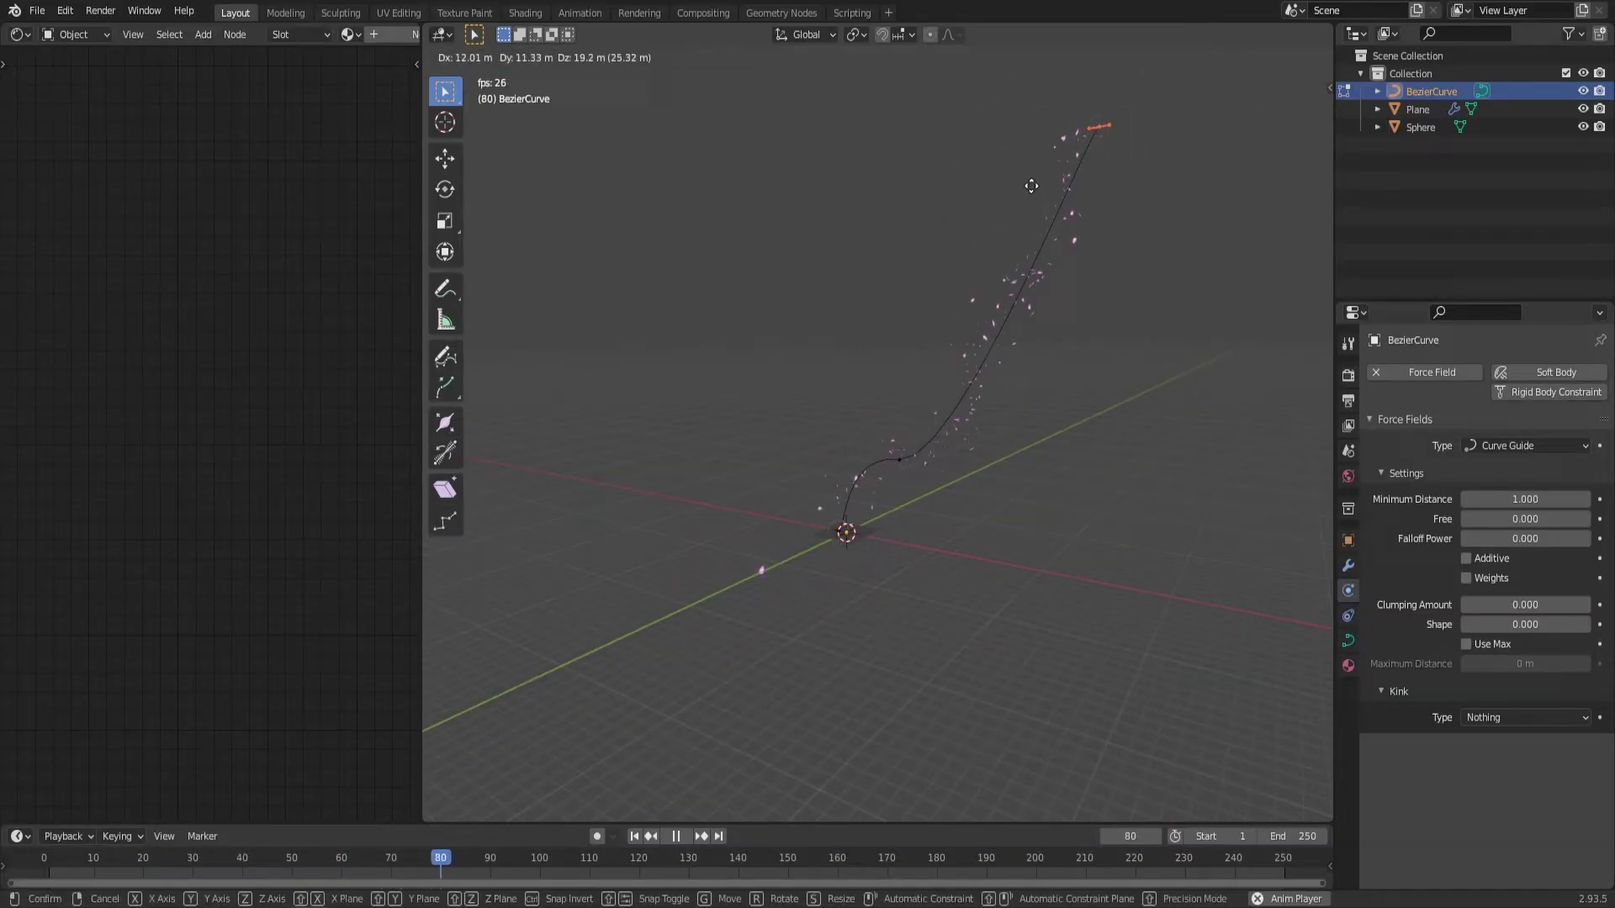
{"action": "left_click", "coordinate": [1032, 185]}
{"action": "middle_click_drag", "start_coordinate": [1054, 321], "coordinate": [950, 492], "text": "shift"}
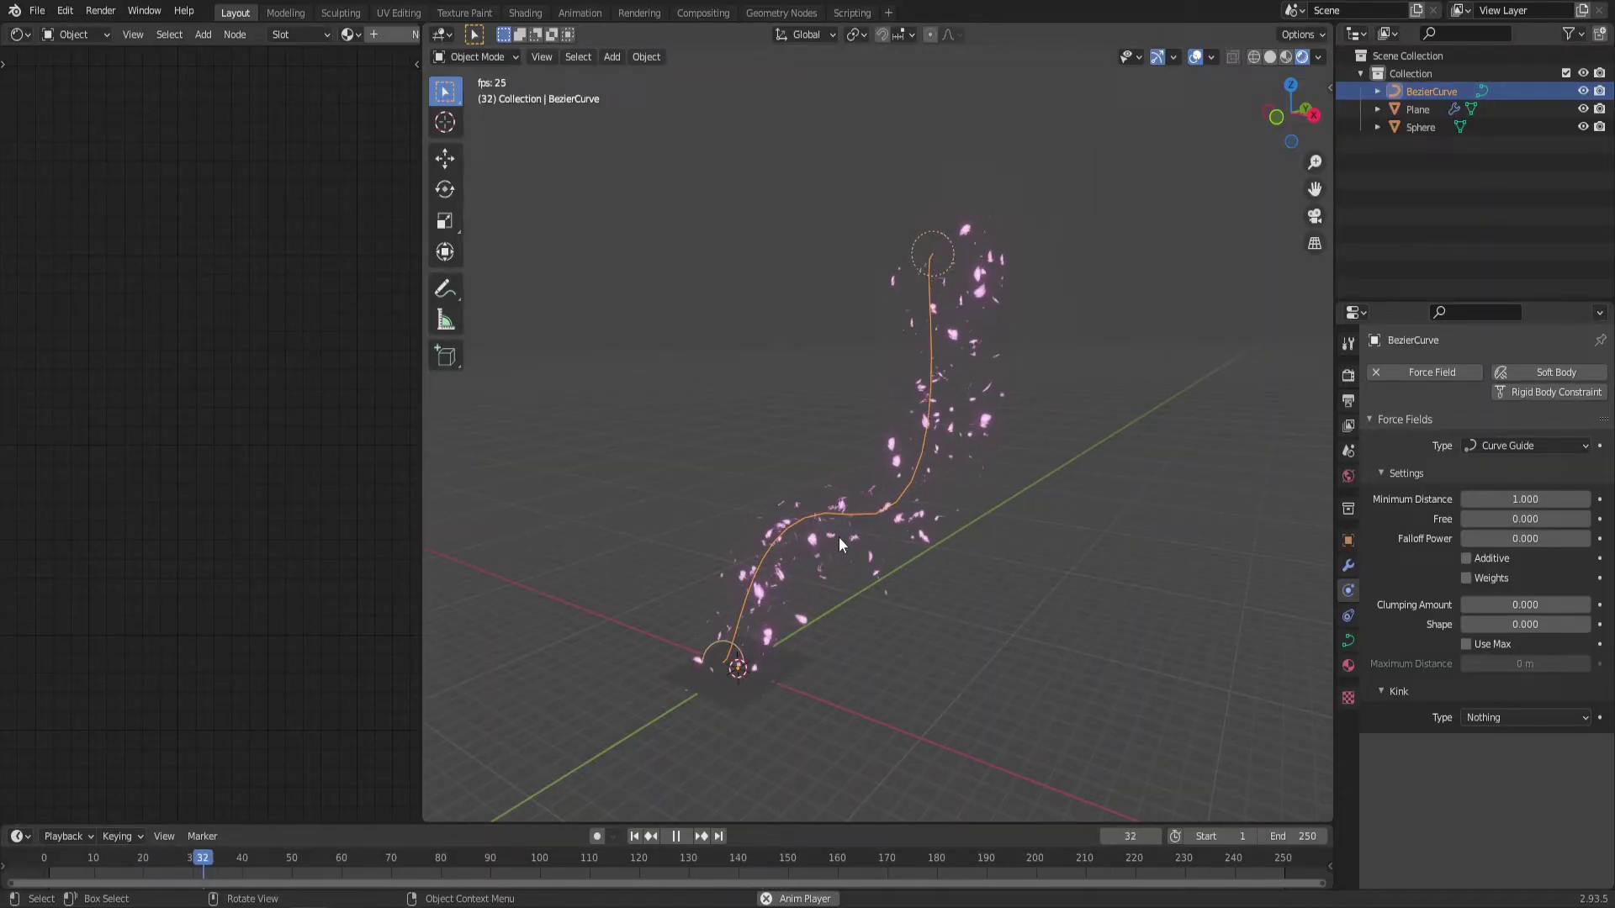
Set the emitter plane's particle lifetime to 200 and its emission start frame to -200.
{"action": "left_click", "coordinate": [840, 536]}
{"action": "left_click", "coordinate": [1347, 591]}
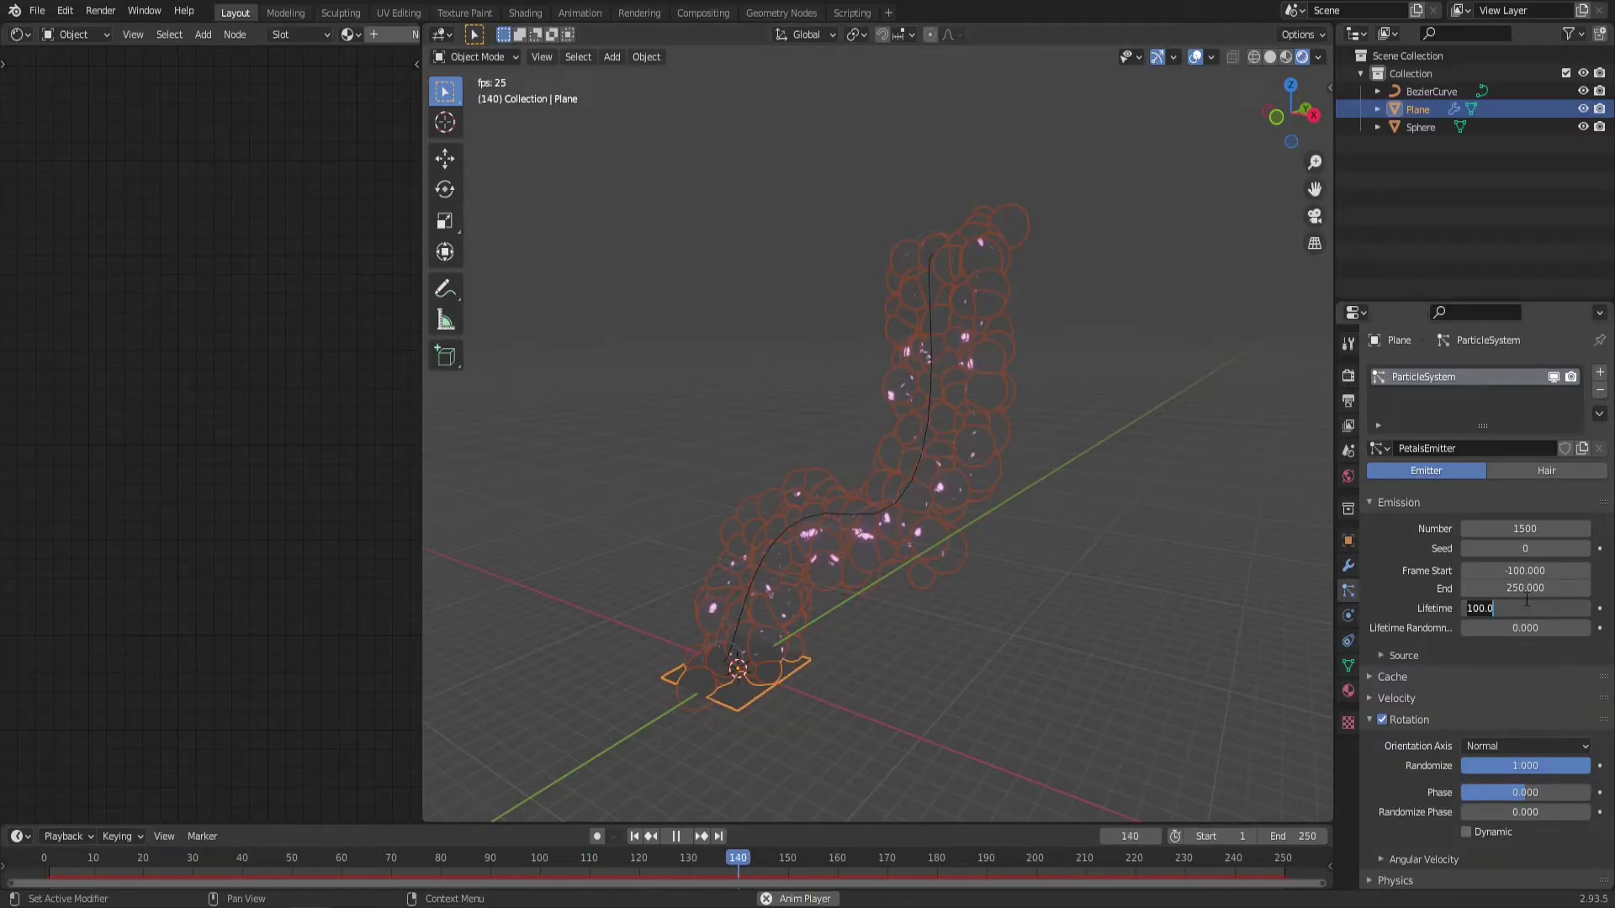
{"action": "type", "text": "0"}
{"action": "key", "text": "Return"}
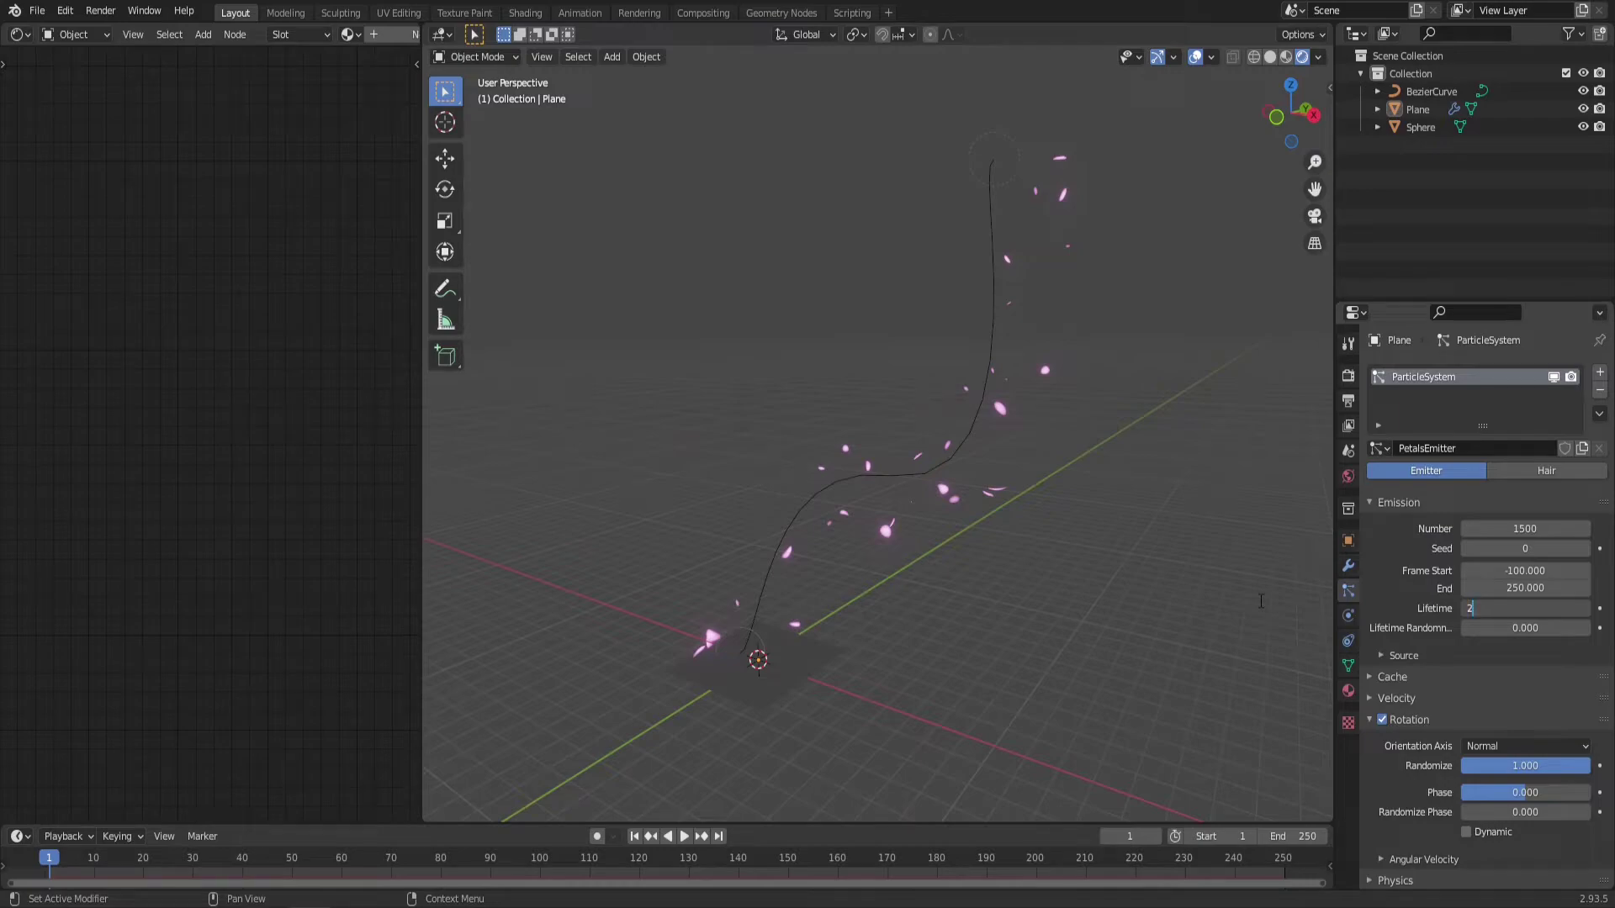
{"action": "type", "text": "00"}
{"action": "key", "text": "Return"}
{"action": "left_click", "coordinate": [684, 836]}
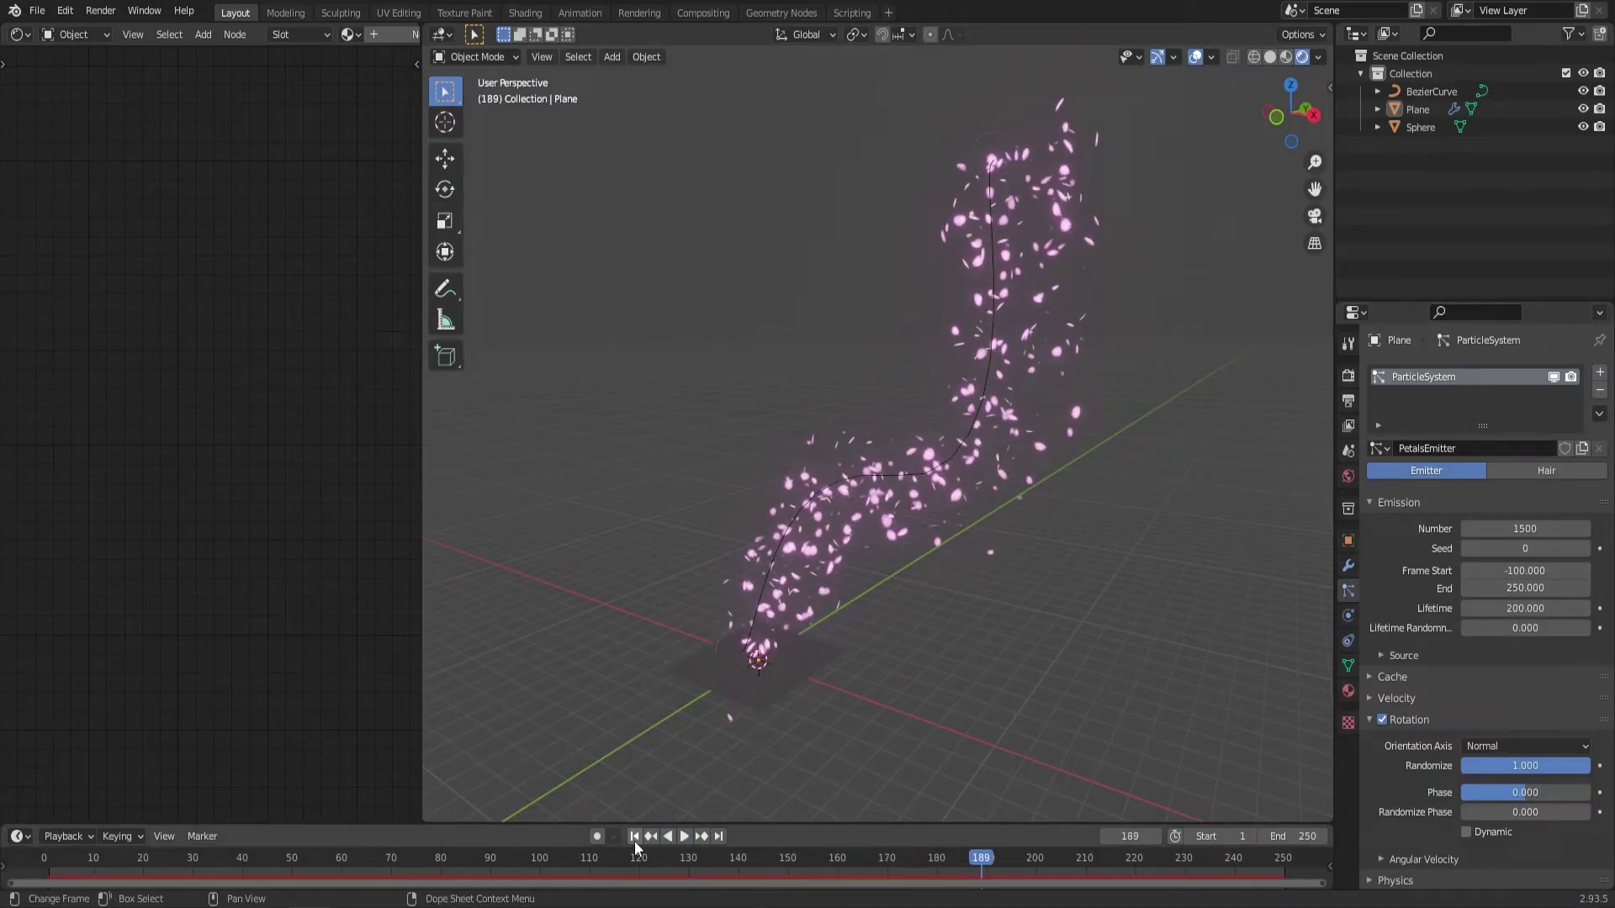
{"action": "key", "text": "Escape"}
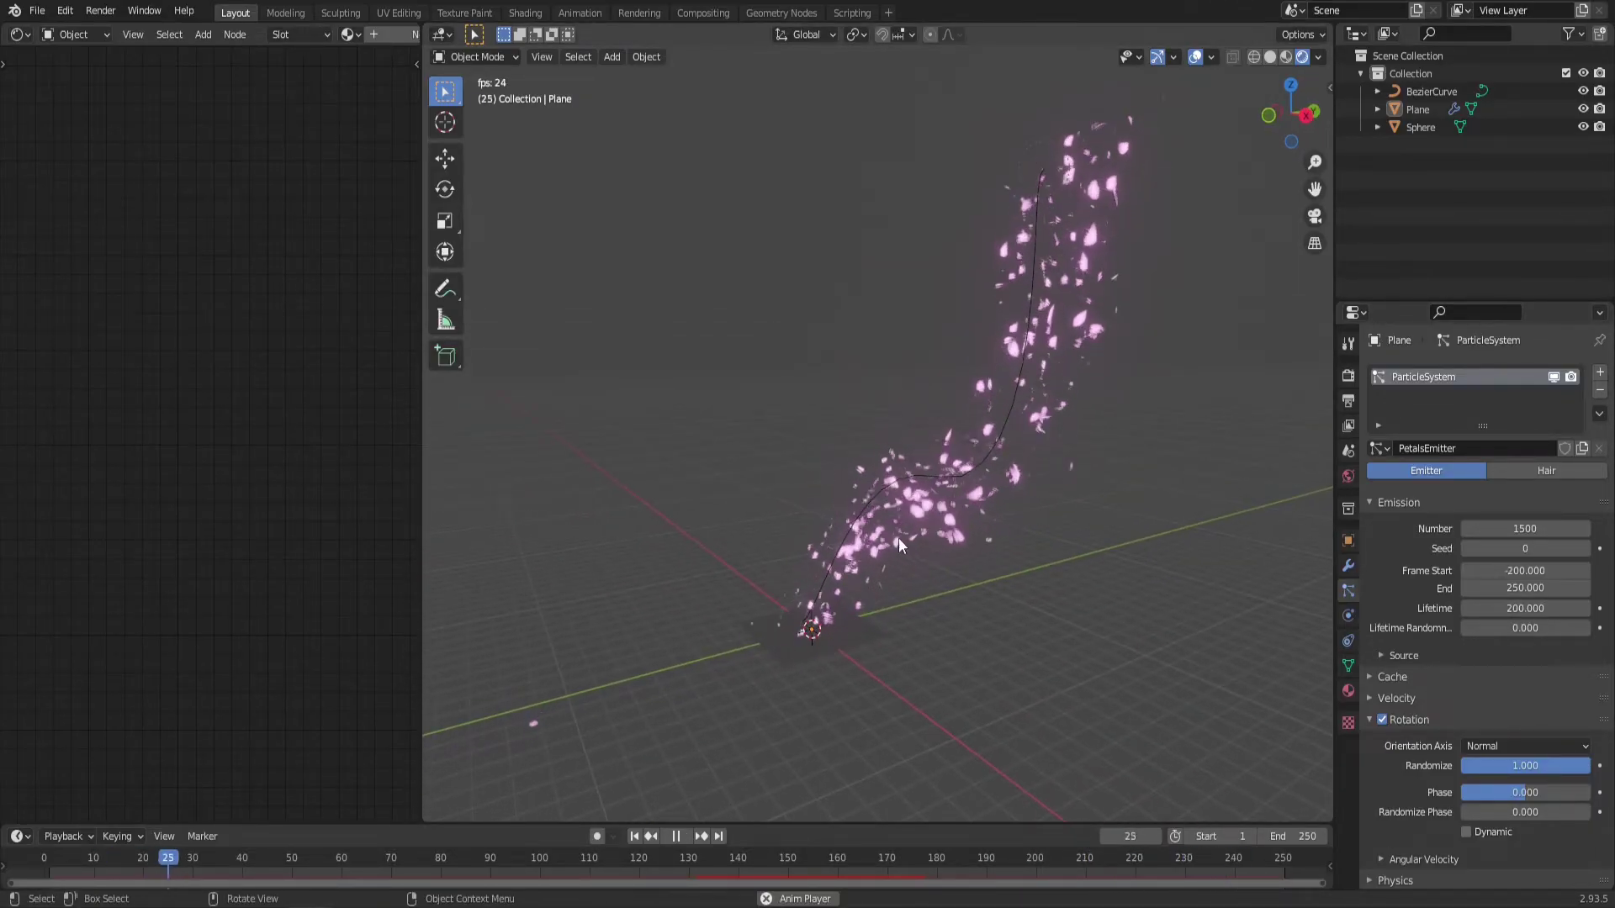
Widen the node editor for the petal sphere's material and try a Noise Texture scale of 7.510.
{"action": "middle_click_drag", "start_coordinate": [898, 537], "coordinate": [957, 502], "text": "shift"}
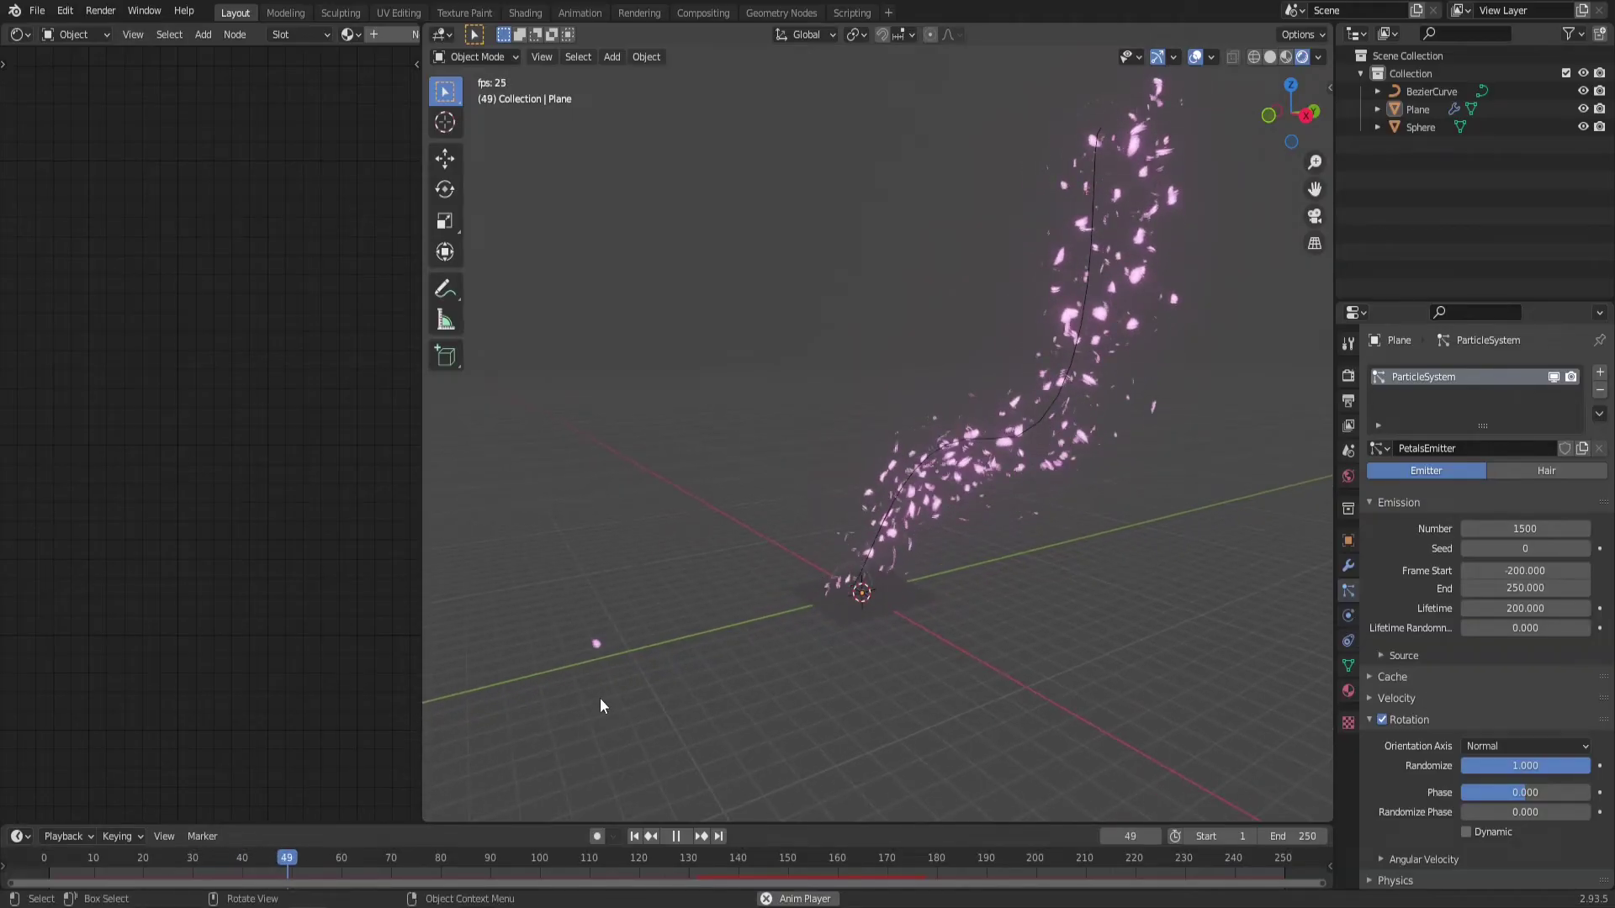
{"action": "left_click", "coordinate": [588, 654]}
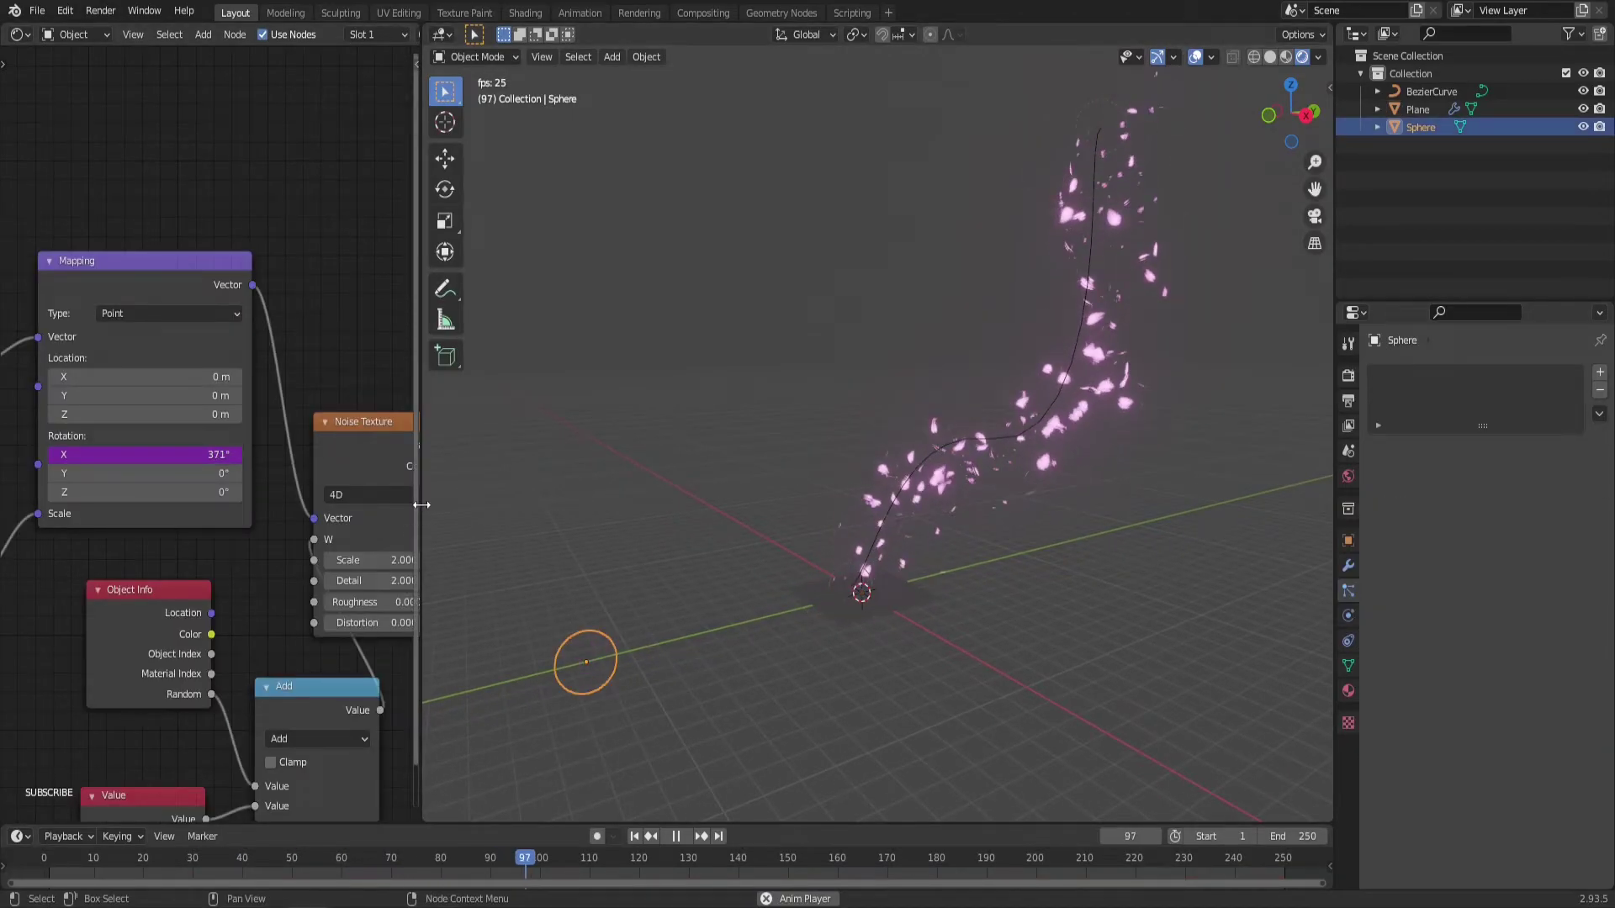
{"action": "left_click_drag", "start_coordinate": [423, 506], "coordinate": [804, 504]}
{"action": "middle_click_drag", "start_coordinate": [757, 488], "coordinate": [446, 471]}
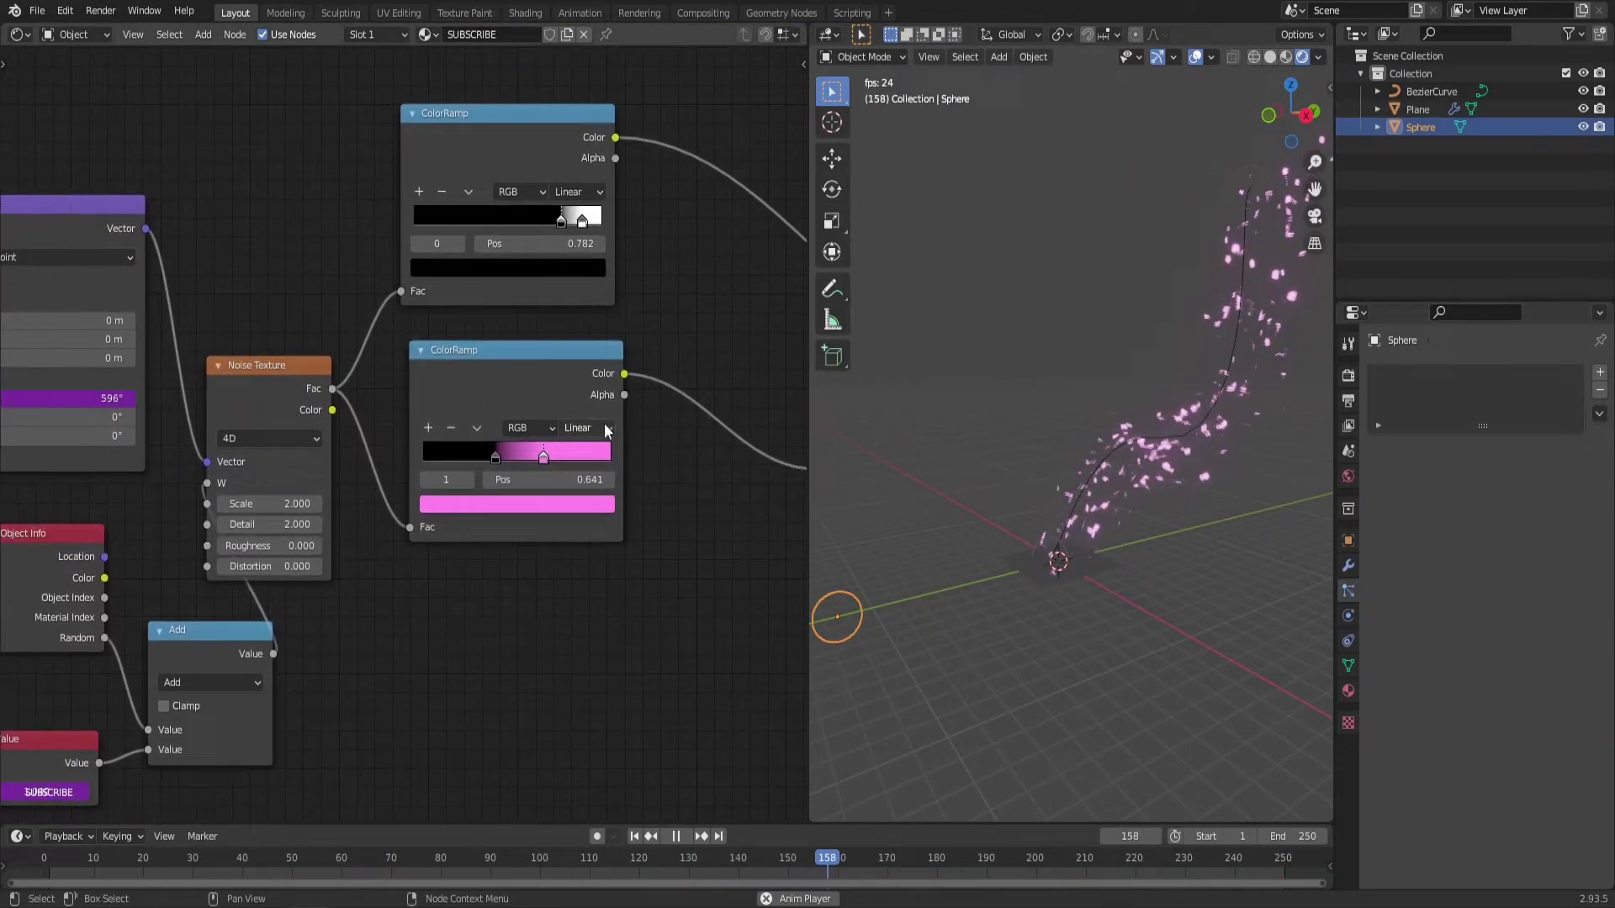
{"action": "middle_click_drag", "start_coordinate": [451, 602], "coordinate": [396, 656]}
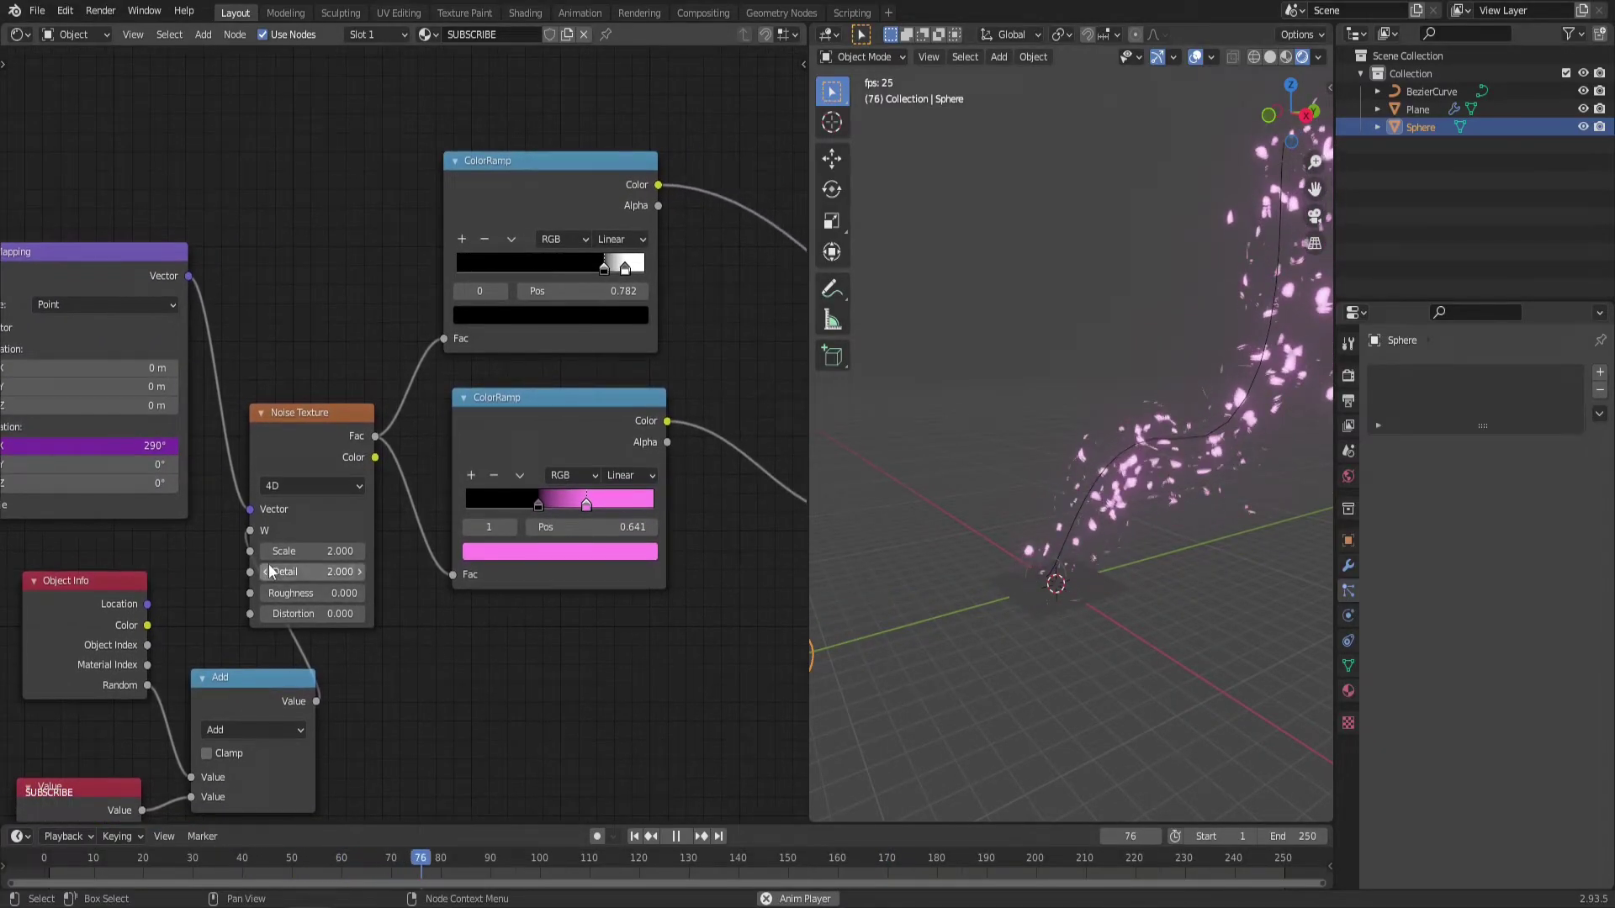
{"action": "left_click_drag", "start_coordinate": [286, 551], "coordinate": [479, 551]}
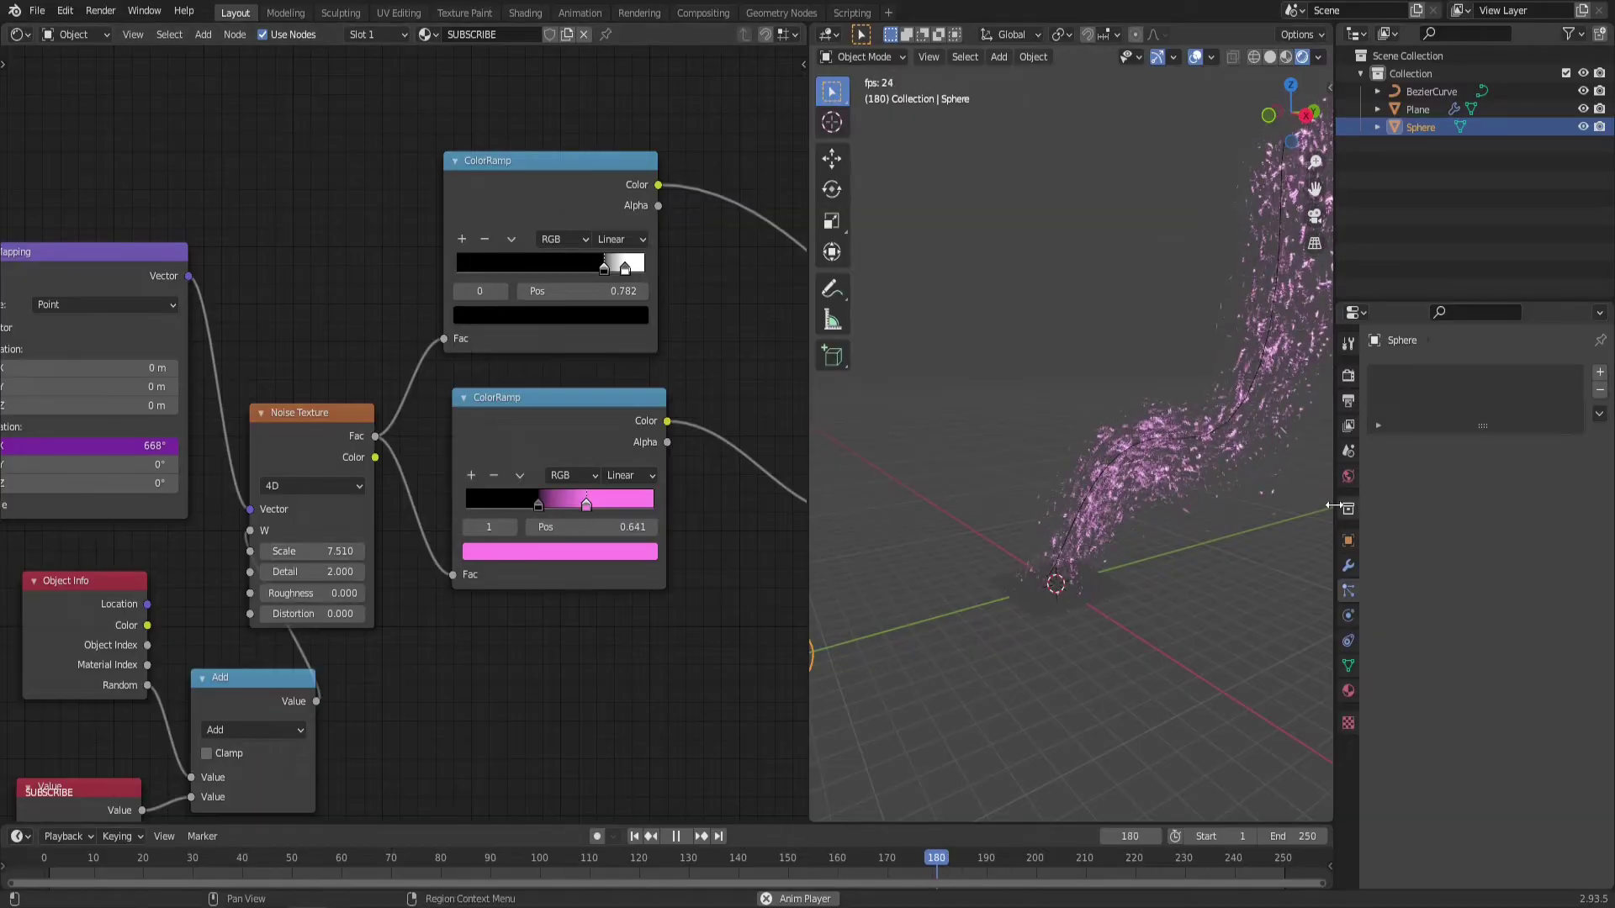
Deselect the petal sphere and narrow the node editor to give the 3D viewport more room.
{"action": "left_click", "coordinate": [1100, 365]}
{"action": "middle_click_drag", "start_coordinate": [1100, 364], "coordinate": [1163, 485]}
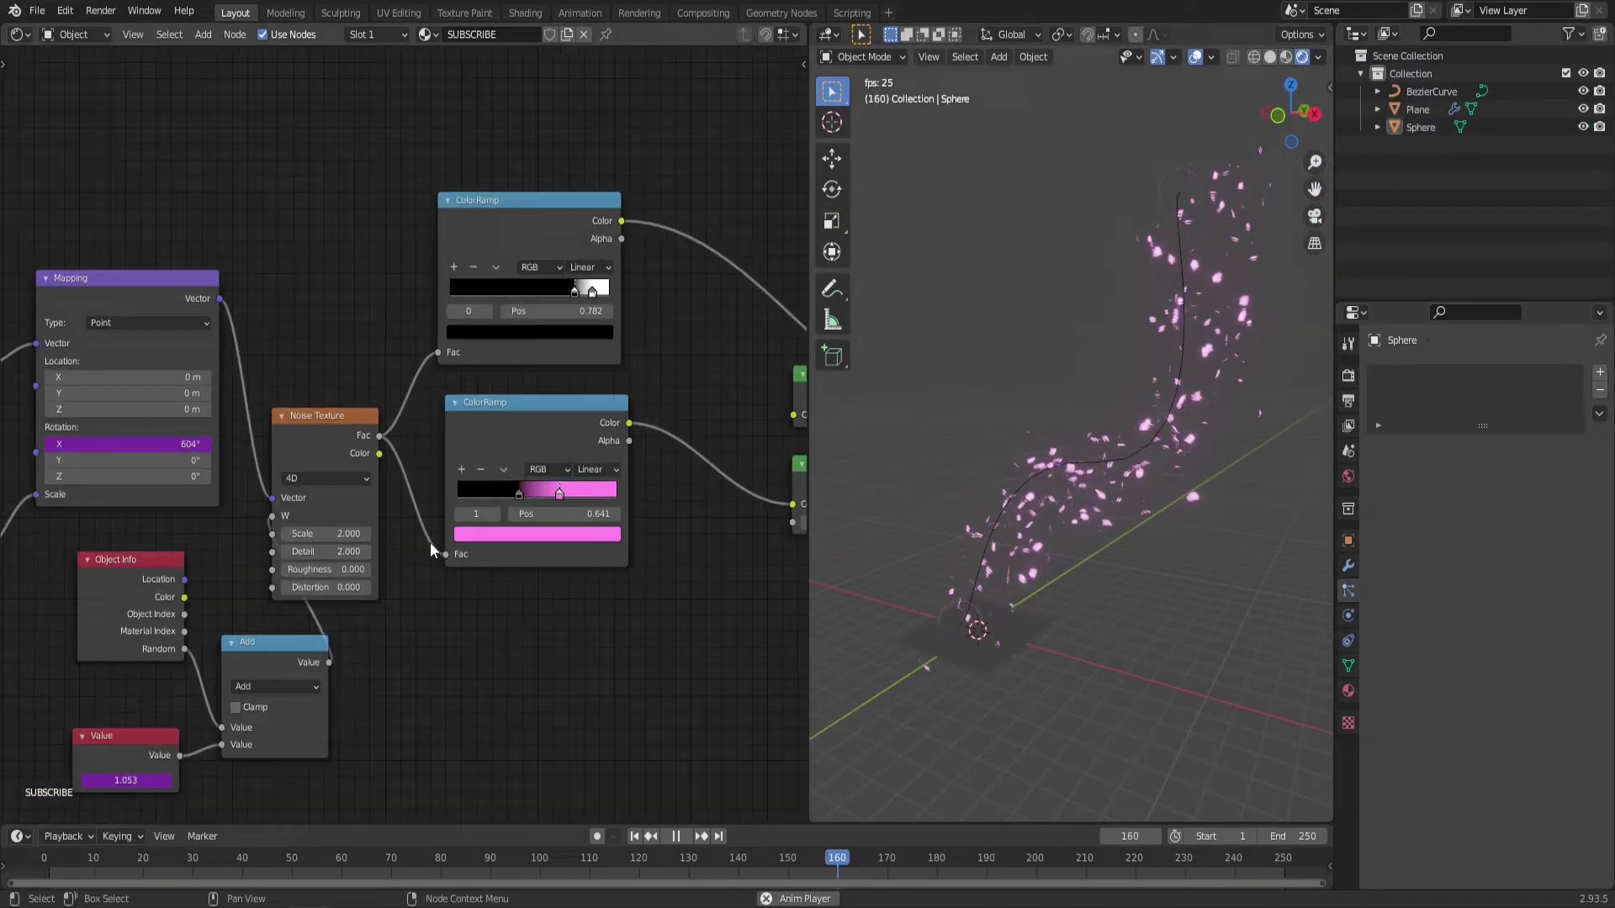
{"action": "middle_click_drag", "start_coordinate": [166, 443], "coordinate": [487, 494]}
{"action": "middle_click_drag", "start_coordinate": [623, 410], "coordinate": [326, 364]}
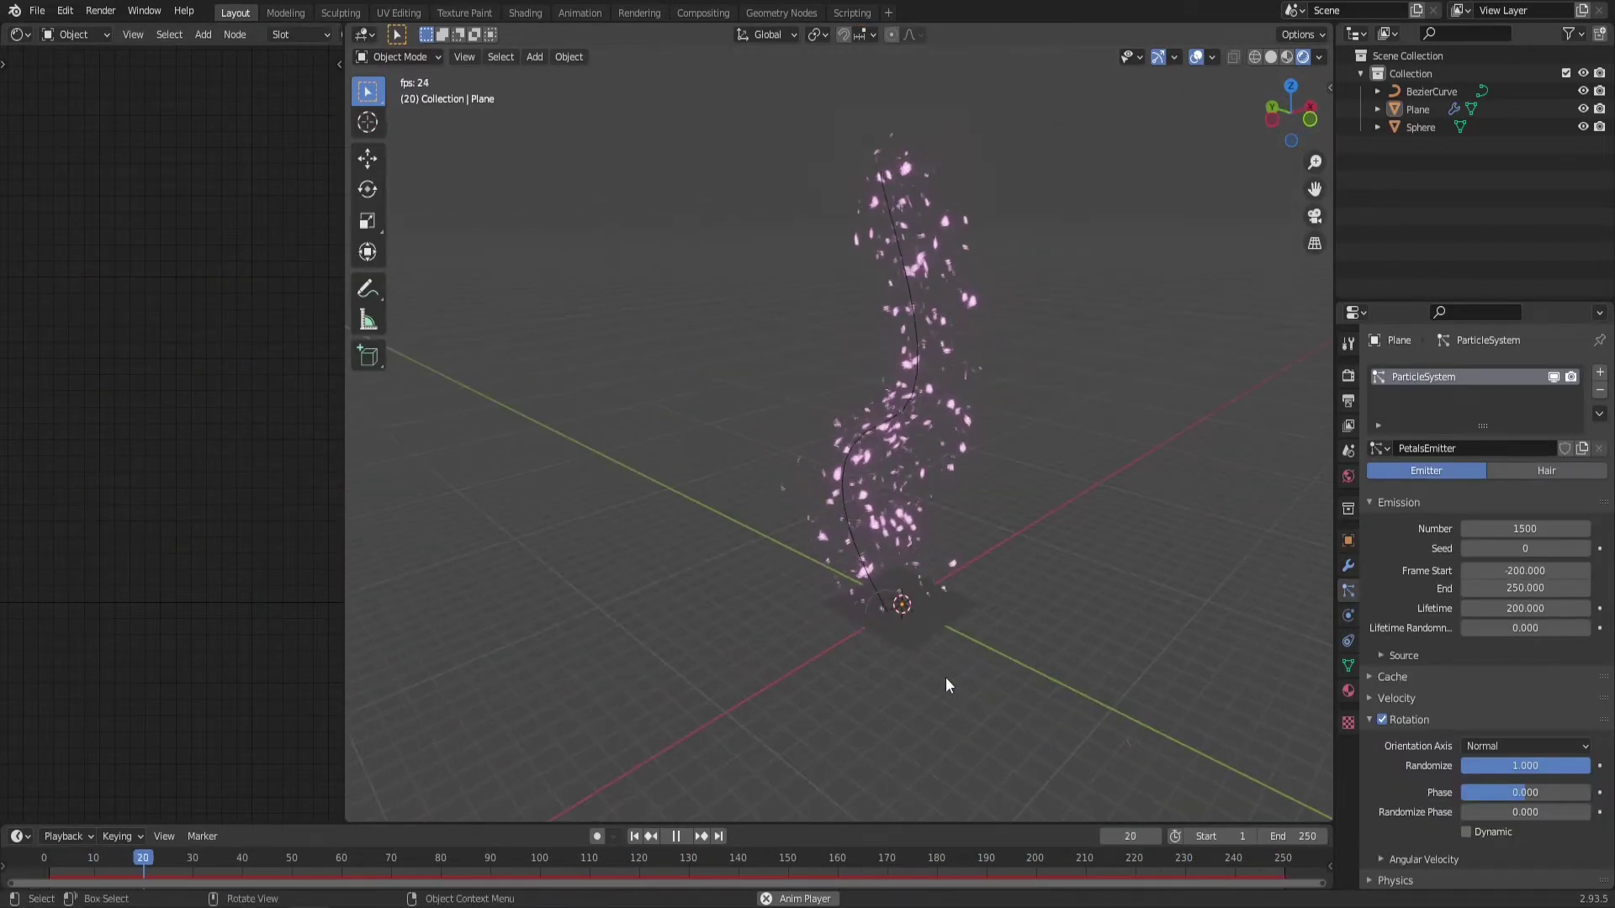
Duplicate the emitter plane and place the copy along the Y axis, well away from the original.
{"action": "left_click", "coordinate": [934, 629]}
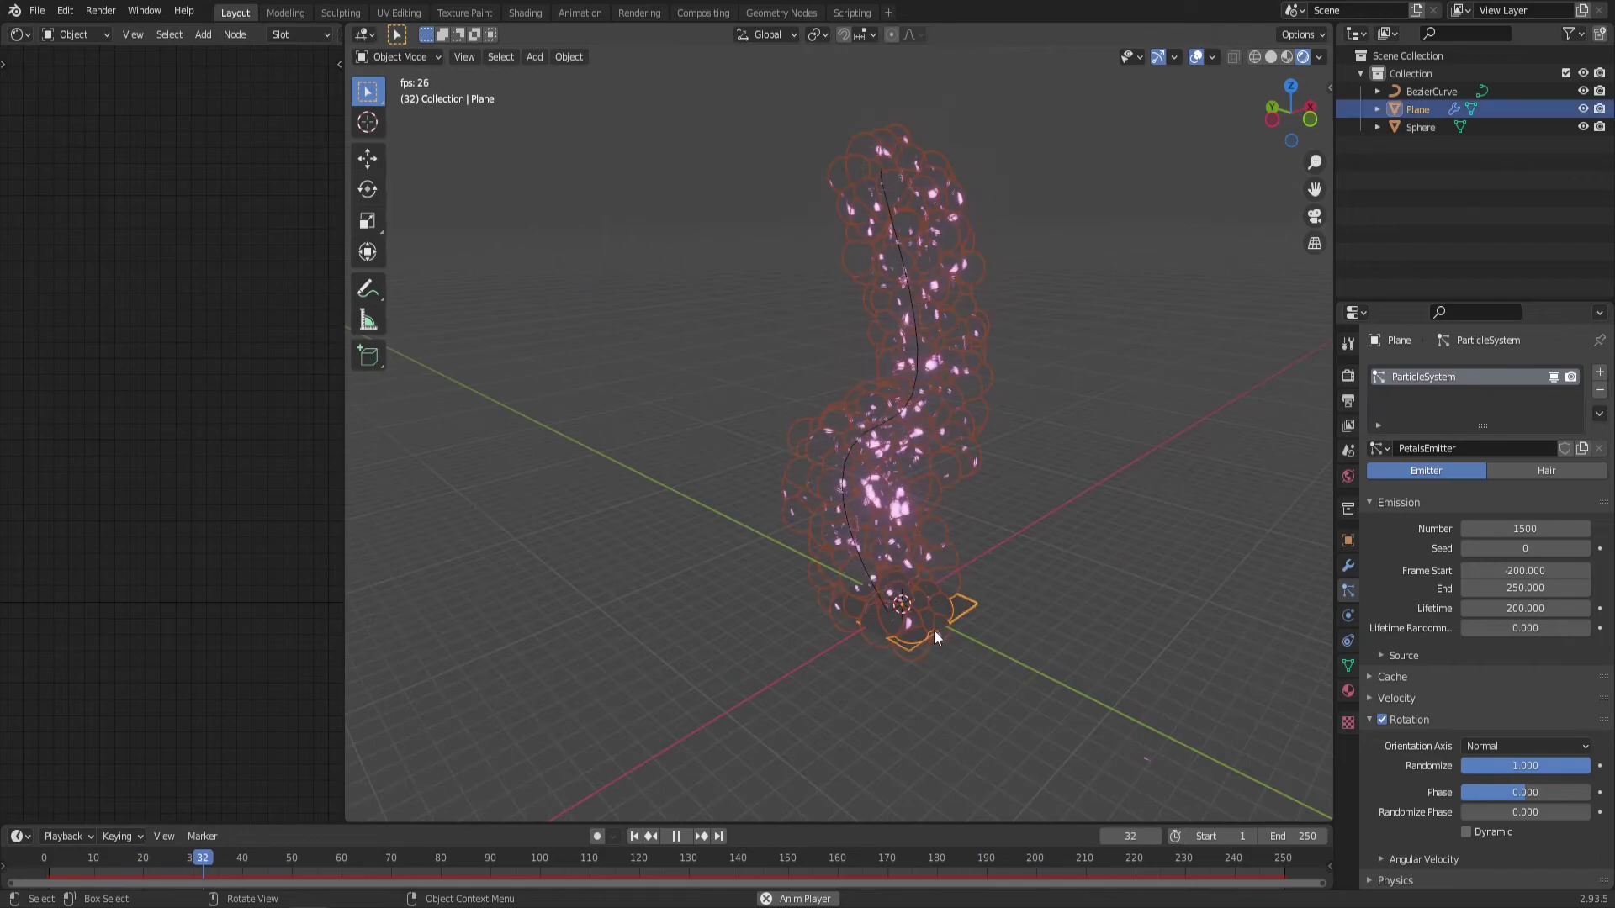
{"action": "key", "text": "shift+d"}
{"action": "key", "text": "y"}
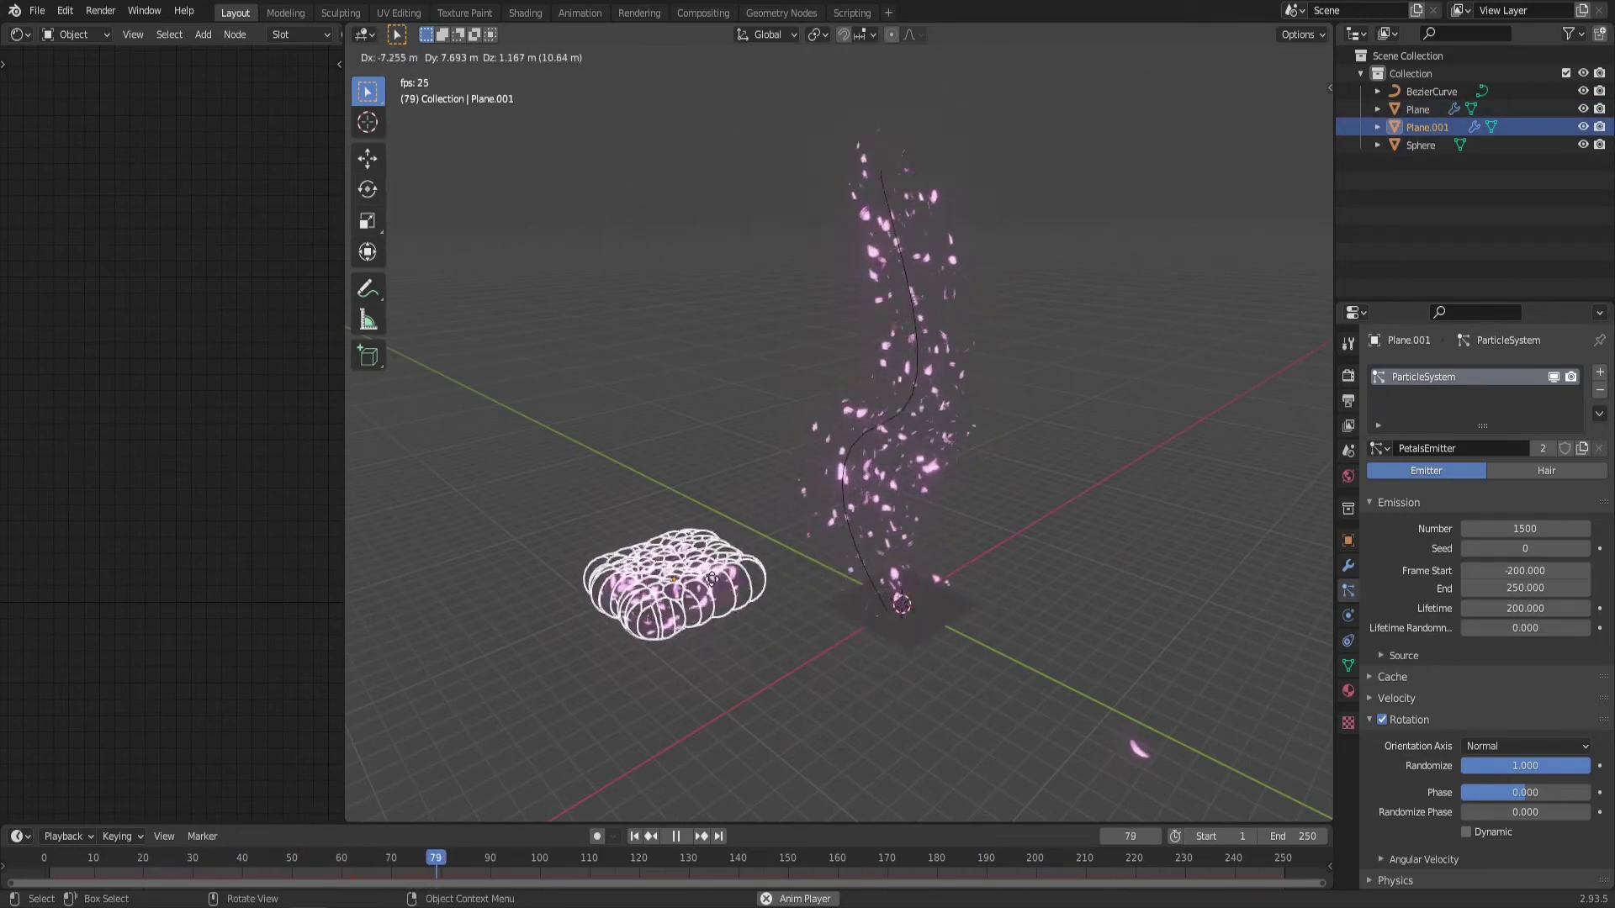
{"action": "left_click", "coordinate": [595, 546]}
{"action": "middle_click_drag", "start_coordinate": [625, 548], "coordinate": [693, 557]}
{"action": "left_click", "coordinate": [693, 557]}
{"action": "middle_click_drag", "start_coordinate": [584, 541], "coordinate": [961, 516]}
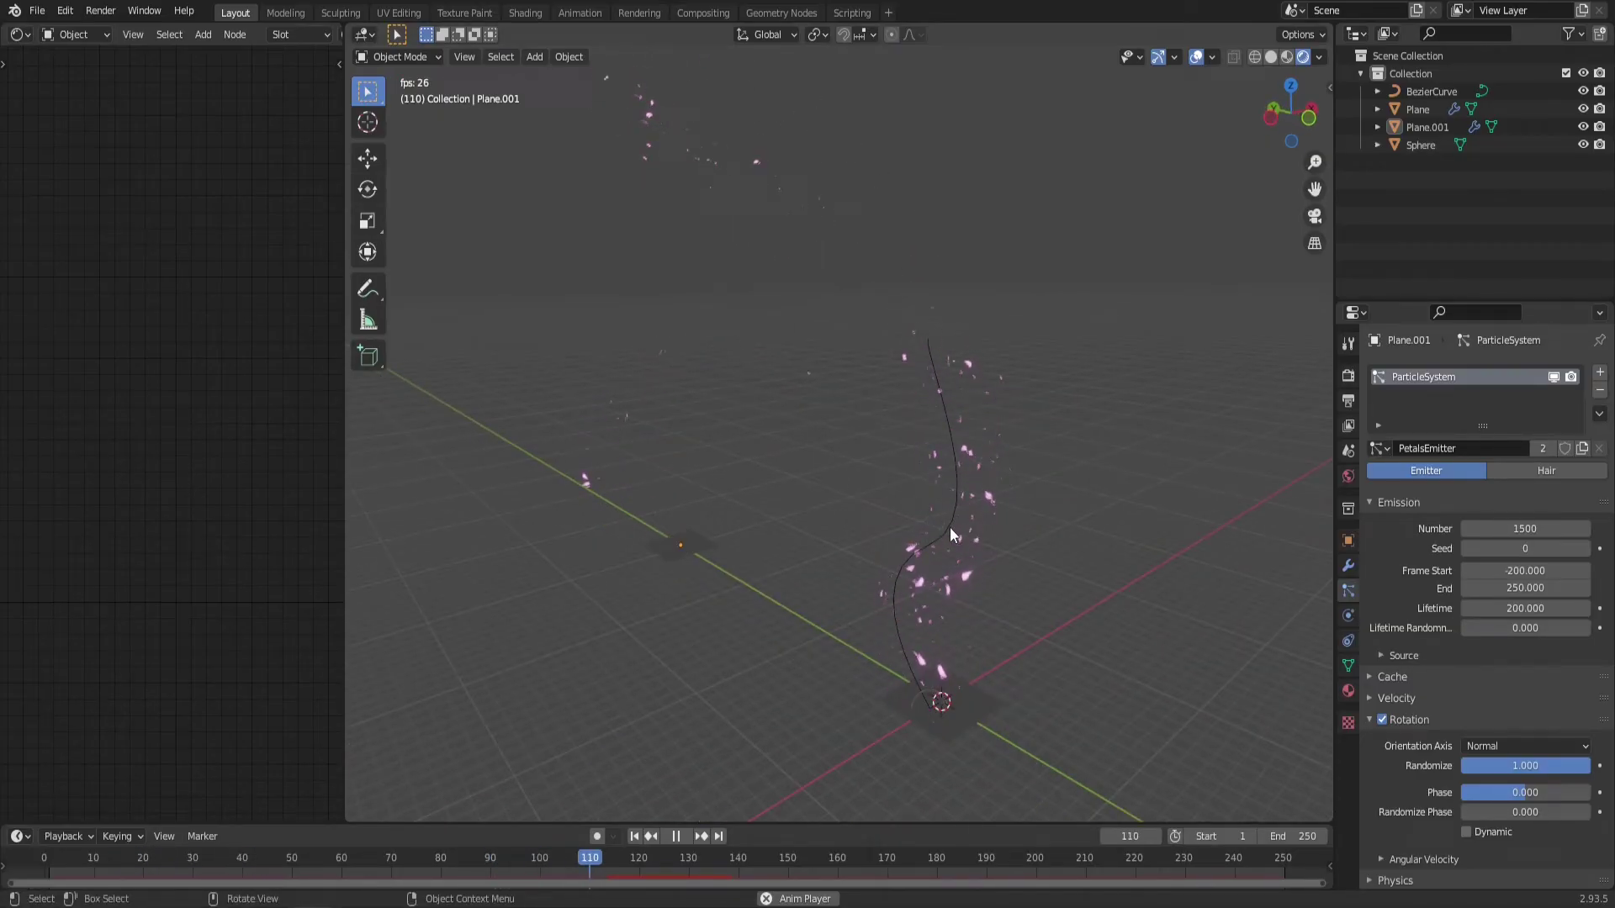
Select the Bezier curve above the original plane and show its Curve Guide force field settings.
{"action": "left_click", "coordinate": [950, 528]}
{"action": "left_click", "coordinate": [950, 528]}
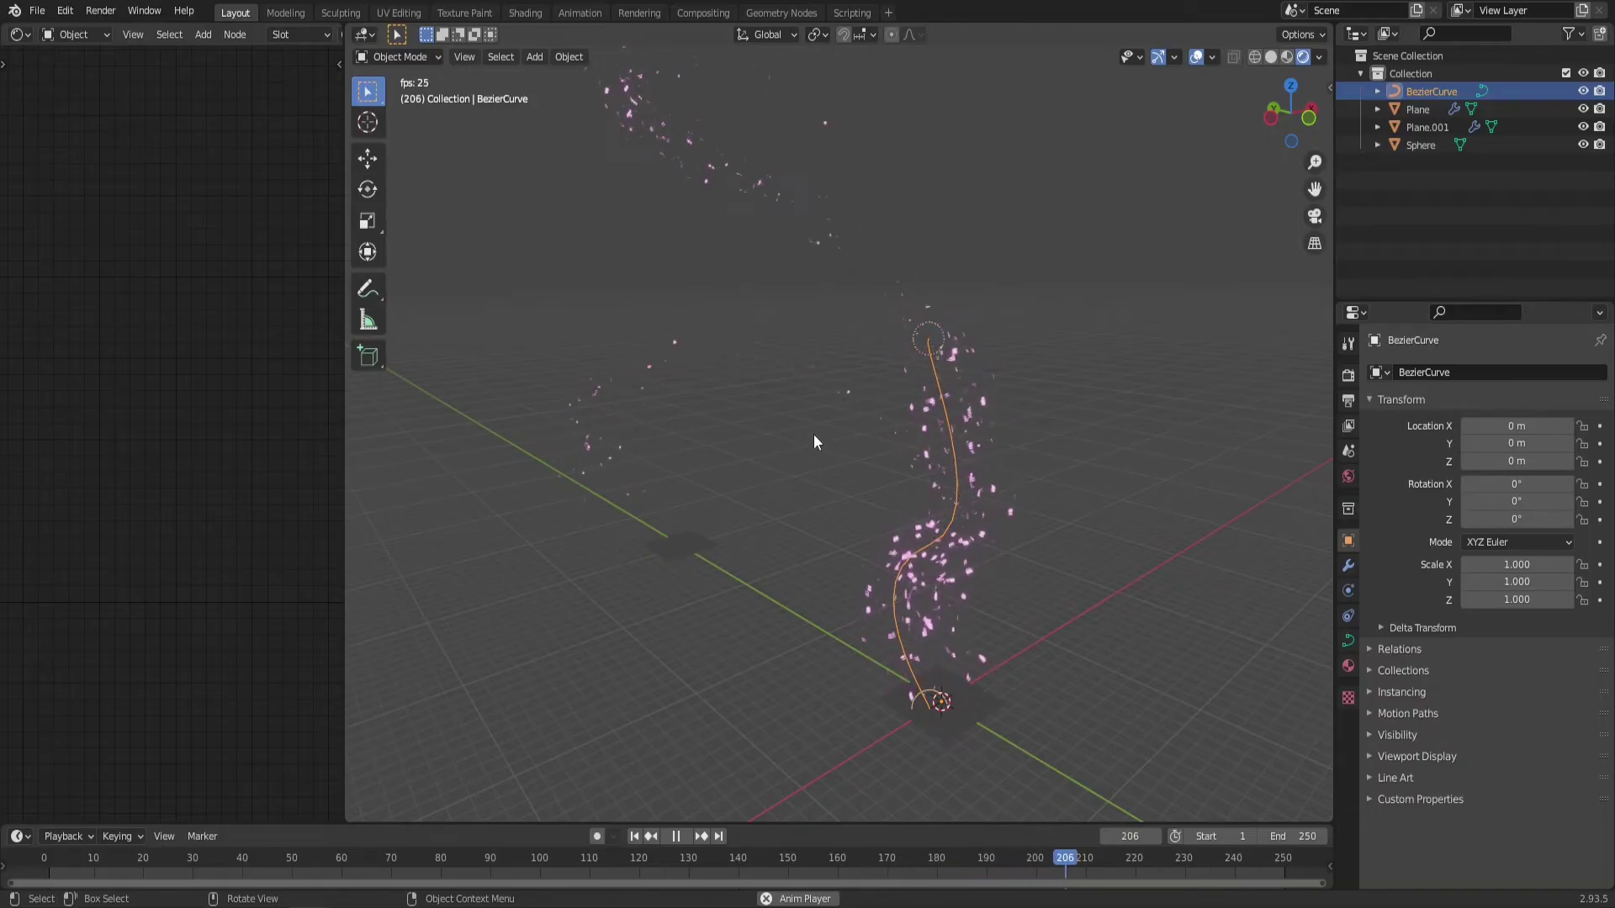
{"action": "left_click", "coordinate": [1348, 591]}
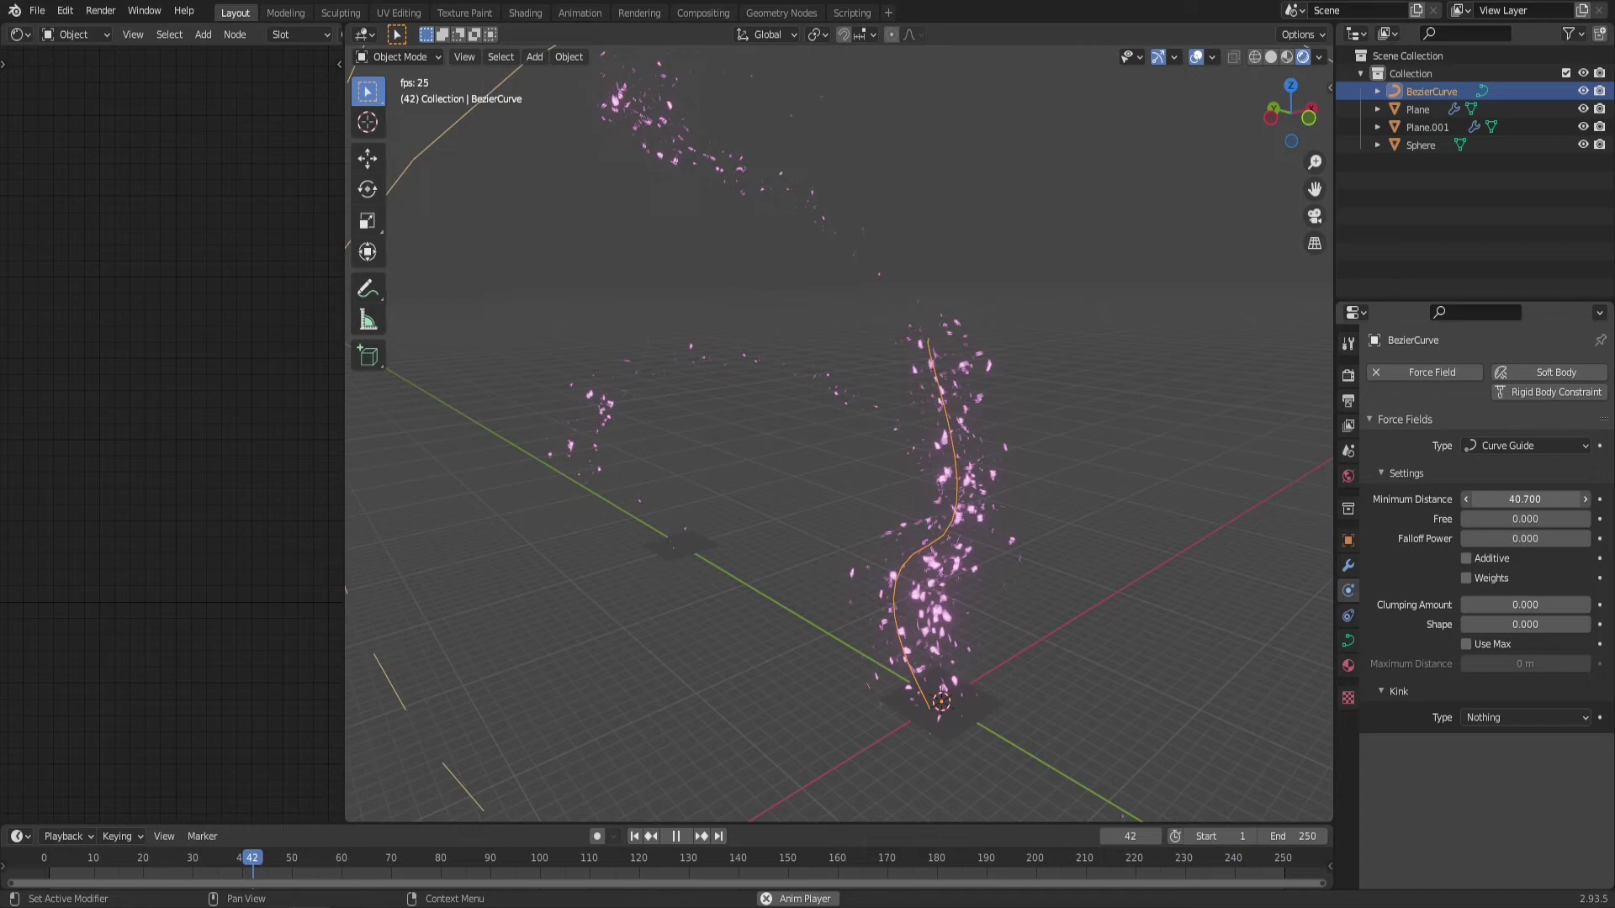
Try a much larger Minimum Distance on the curve guide and check its effect on both emitters.
{"action": "mouse_move", "coordinate": [1491, 499]}
{"action": "left_mouse_down"}
{"action": "mouse_move", "coordinate": [1540, 499]}
{"action": "mouse_move", "coordinate": [1480, 499]}
{"action": "left_mouse_up"}
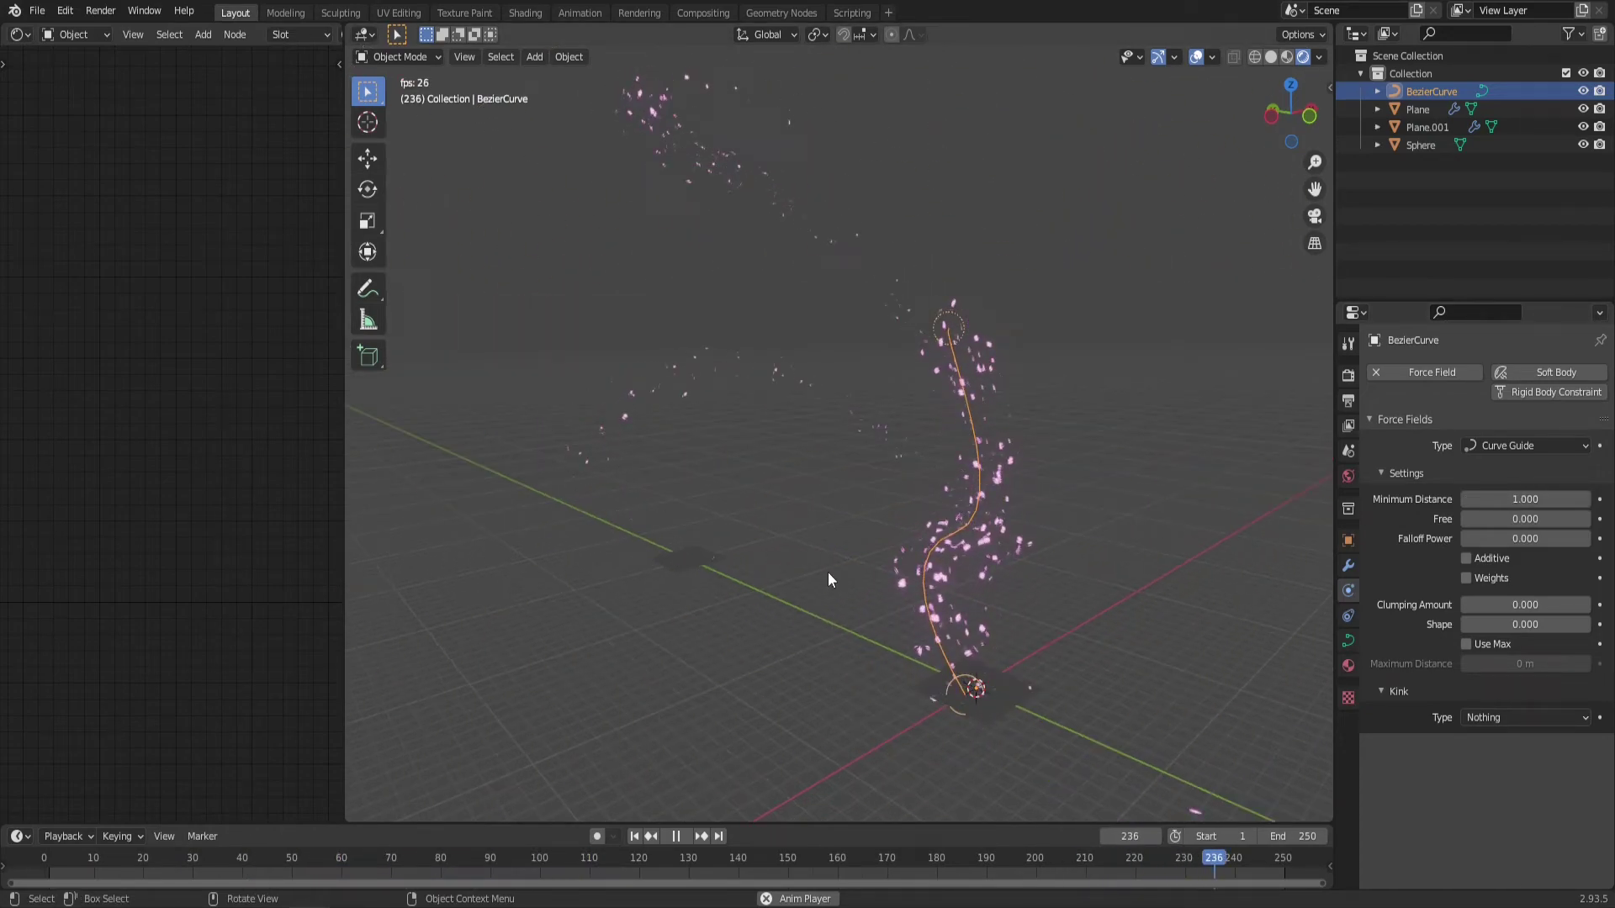
{"action": "middle_click_drag", "start_coordinate": [828, 572], "coordinate": [888, 536]}
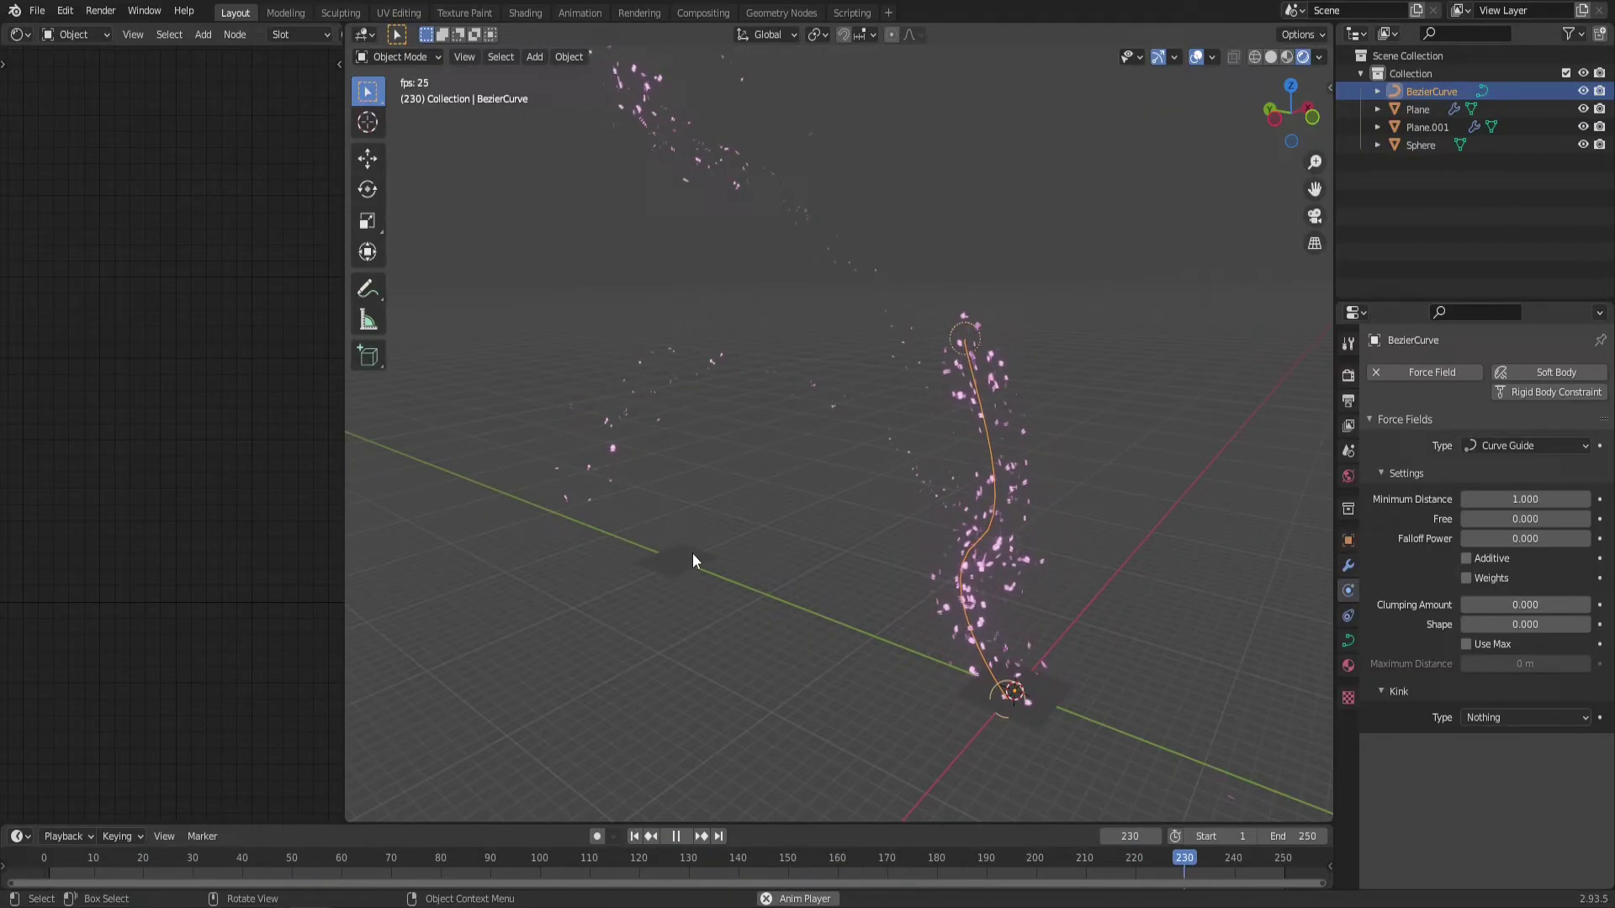
Enable Use Max on the original curve's guide and set its Maximum Distance to about 4.05 m.
{"action": "left_click", "coordinate": [1465, 646]}
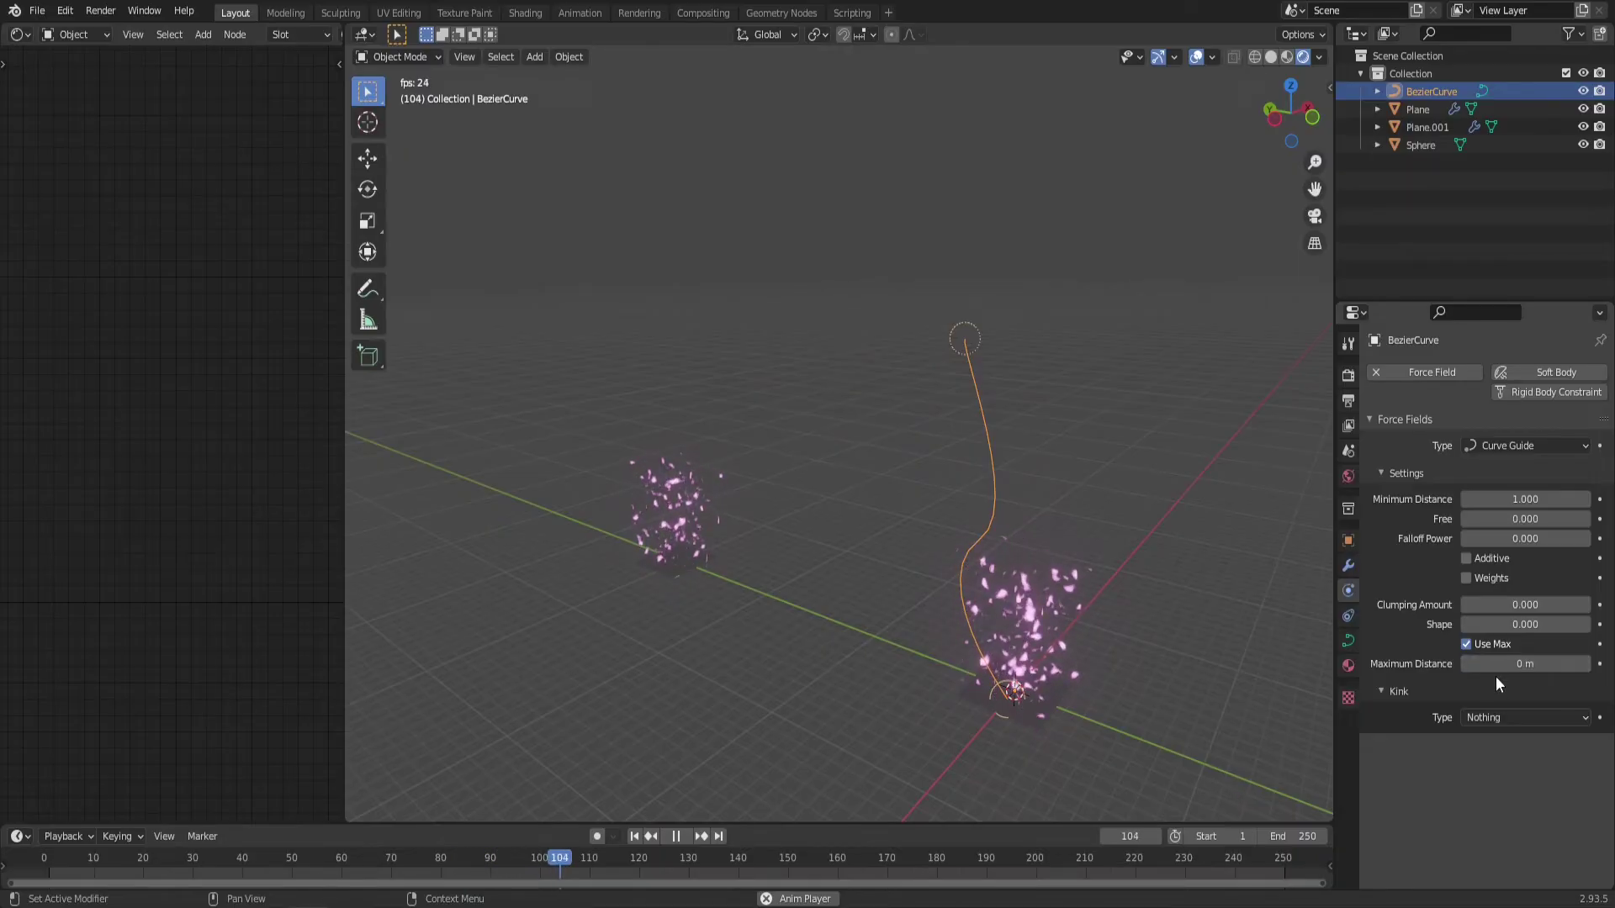
{"action": "left_click_drag", "start_coordinate": [1494, 673], "coordinate": [1557, 664]}
{"action": "scroll", "coordinate": [1062, 708], "scroll_direction": "up", "scroll_amount": 3}
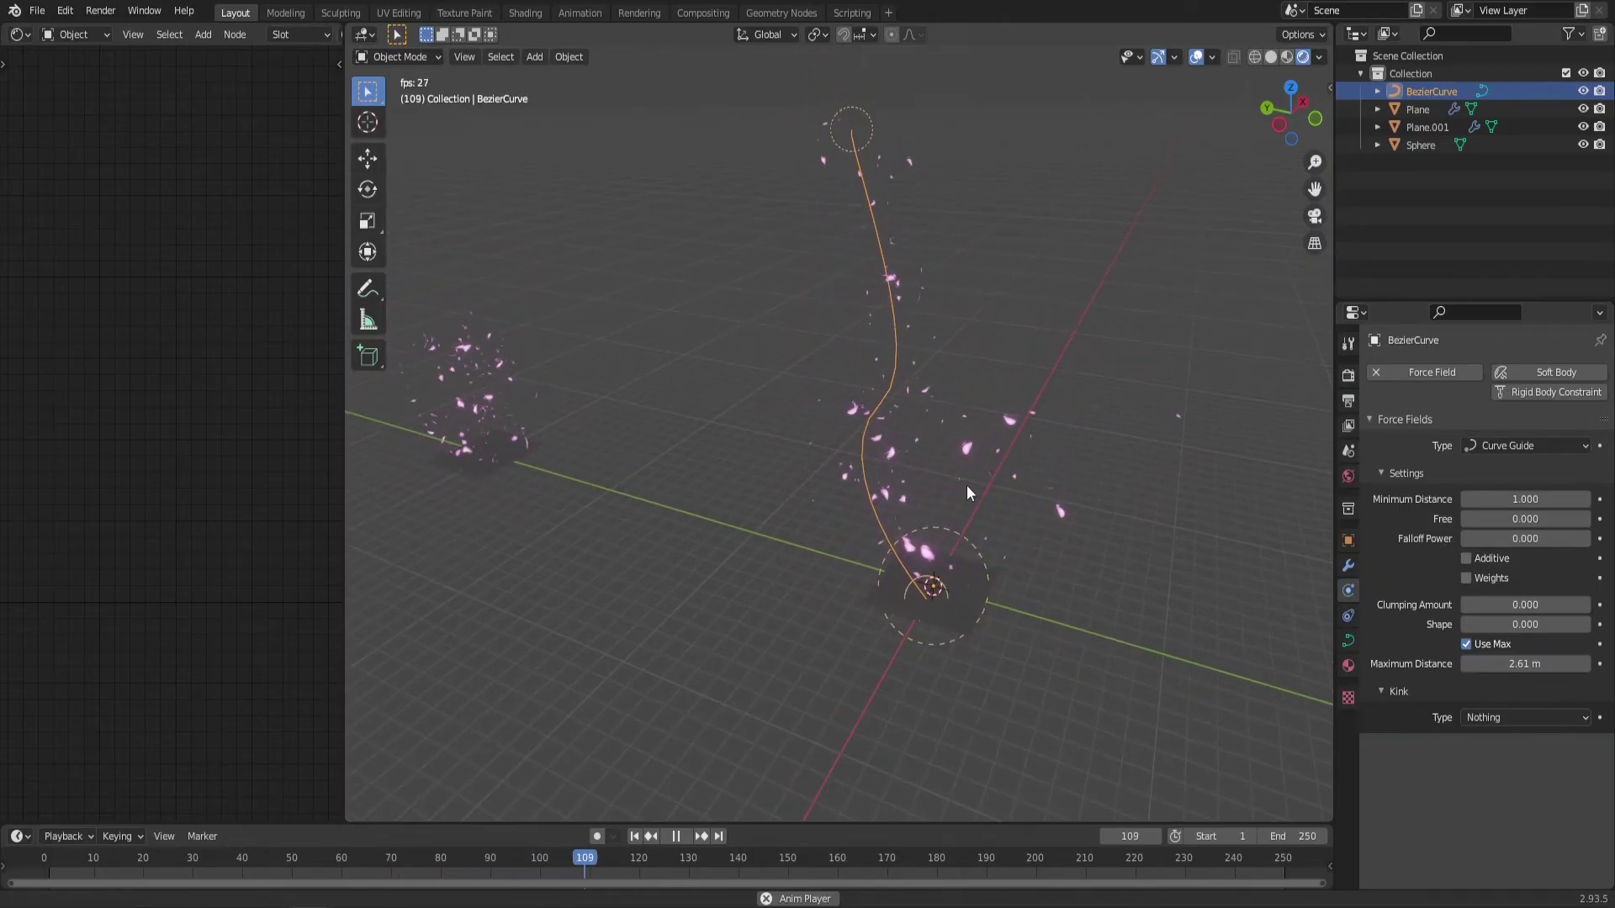
{"action": "middle_click_drag", "start_coordinate": [967, 487], "coordinate": [975, 503], "text": "shift"}
{"action": "left_click_drag", "start_coordinate": [1538, 664], "coordinate": [1430, 663]}
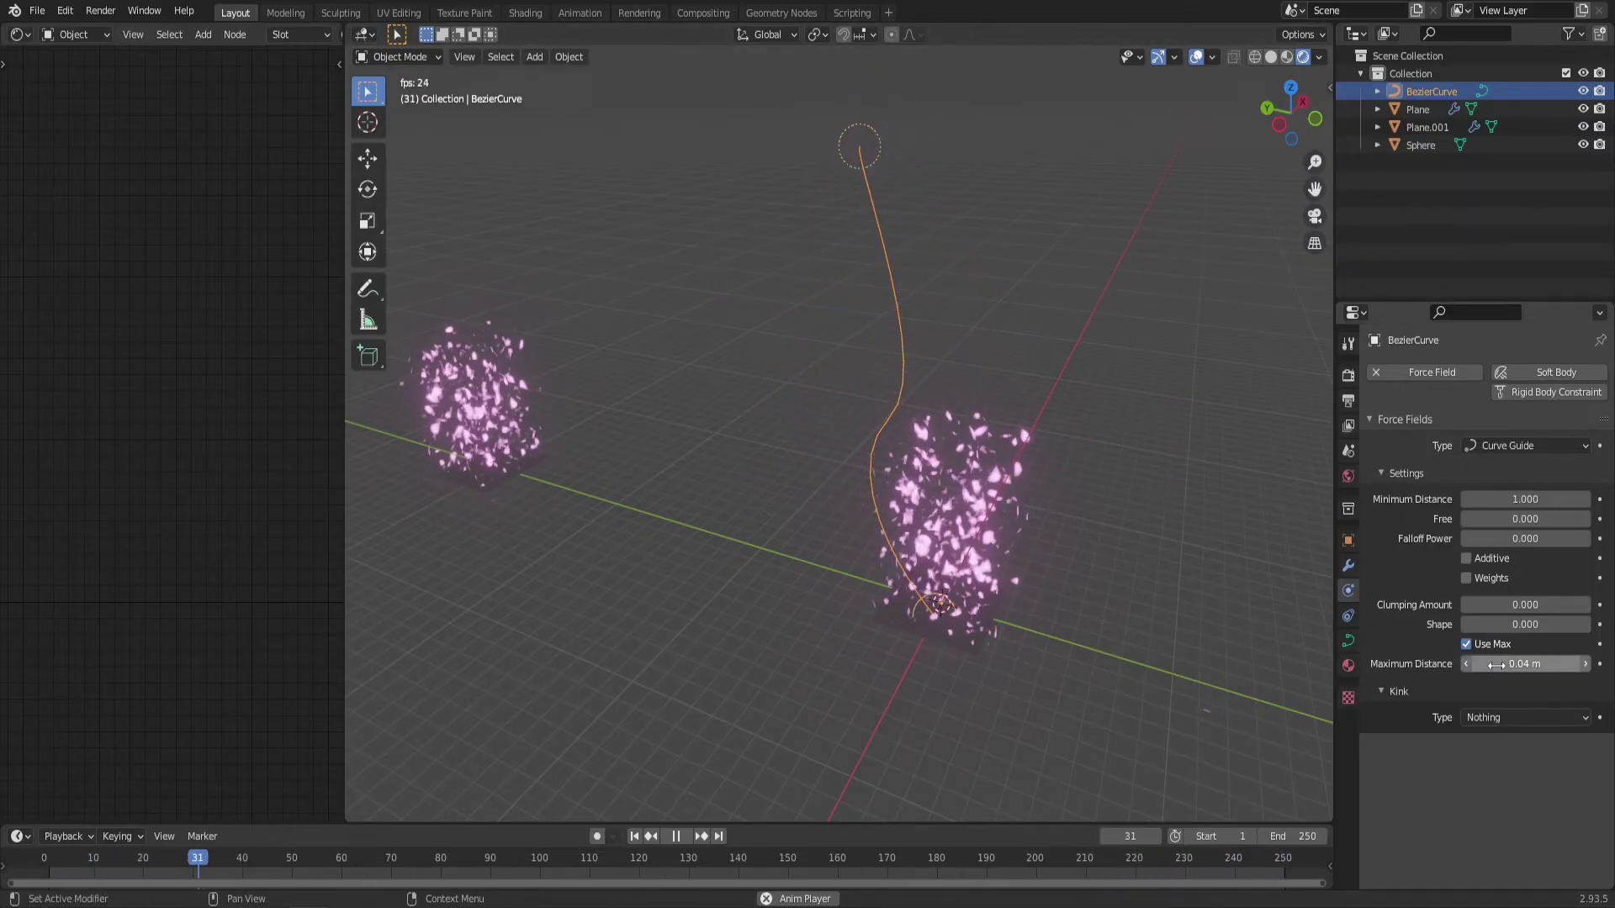
{"action": "mouse_move", "coordinate": [1514, 664]}
{"action": "left_mouse_down"}
{"action": "mouse_move", "coordinate": [1606, 664]}
{"action": "mouse_move", "coordinate": [1537, 664]}
{"action": "left_mouse_up"}
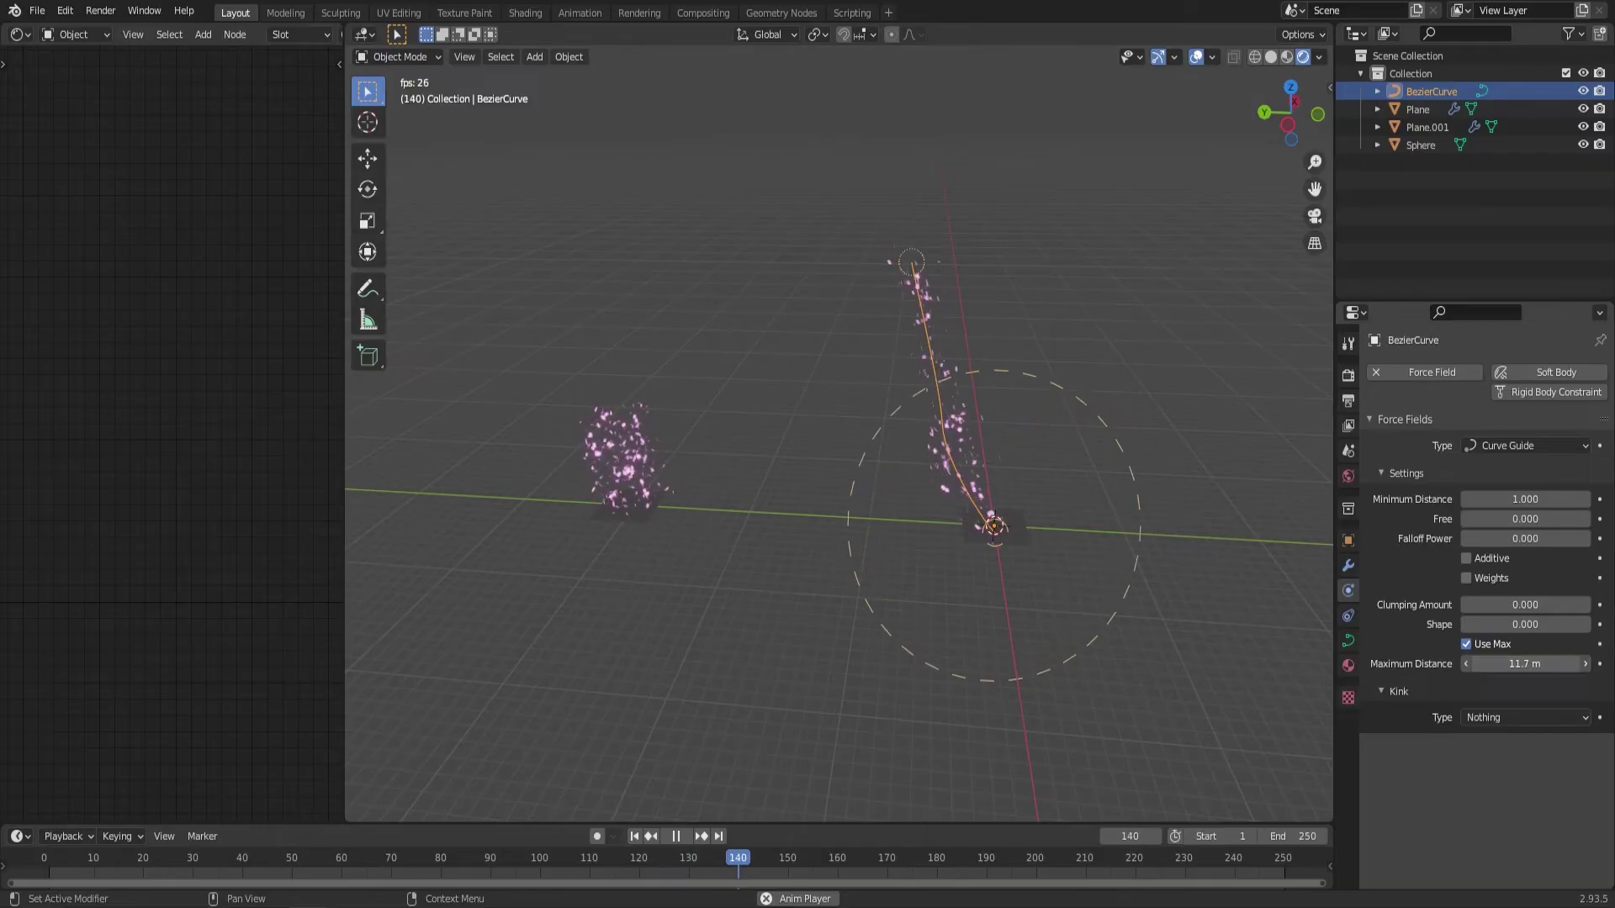
{"action": "left_click_drag", "start_coordinate": [1614, 664], "coordinate": [1614, 664]}
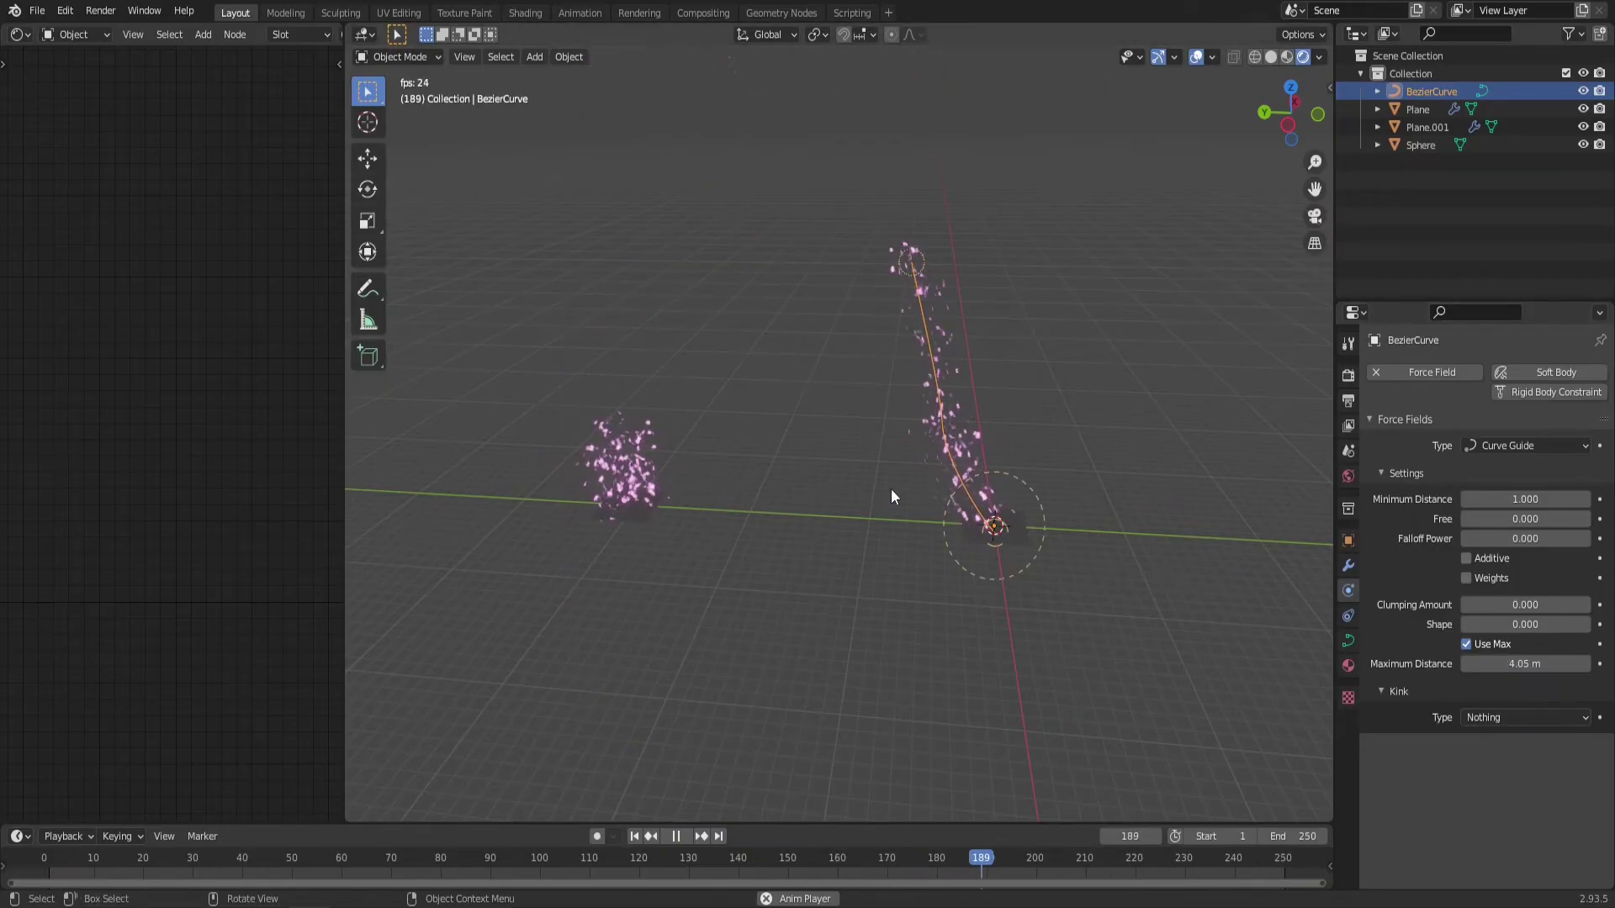
Add a second Bezier curve and move it along the Y axis onto the duplicated emitter plane.
{"action": "scroll", "coordinate": [891, 488], "scroll_direction": "up", "scroll_amount": 3}
{"action": "scroll", "coordinate": [888, 558], "scroll_direction": "down", "scroll_amount": 4}
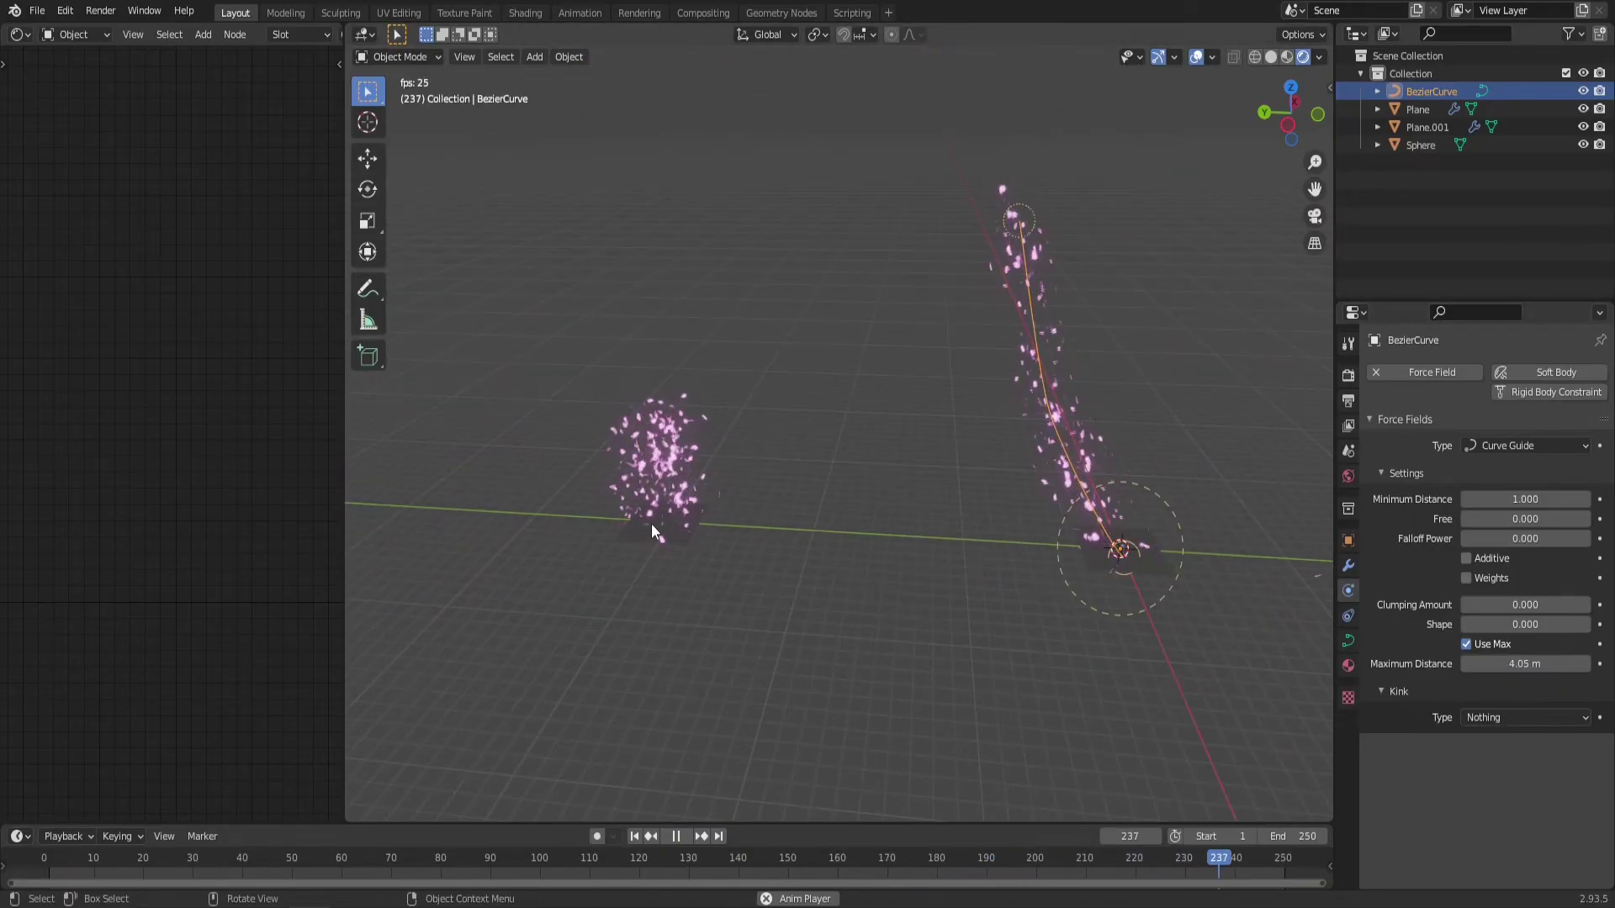
{"action": "left_click", "coordinate": [658, 525]}
{"action": "left_click", "coordinate": [825, 538]}
{"action": "key", "text": "shift+a"}
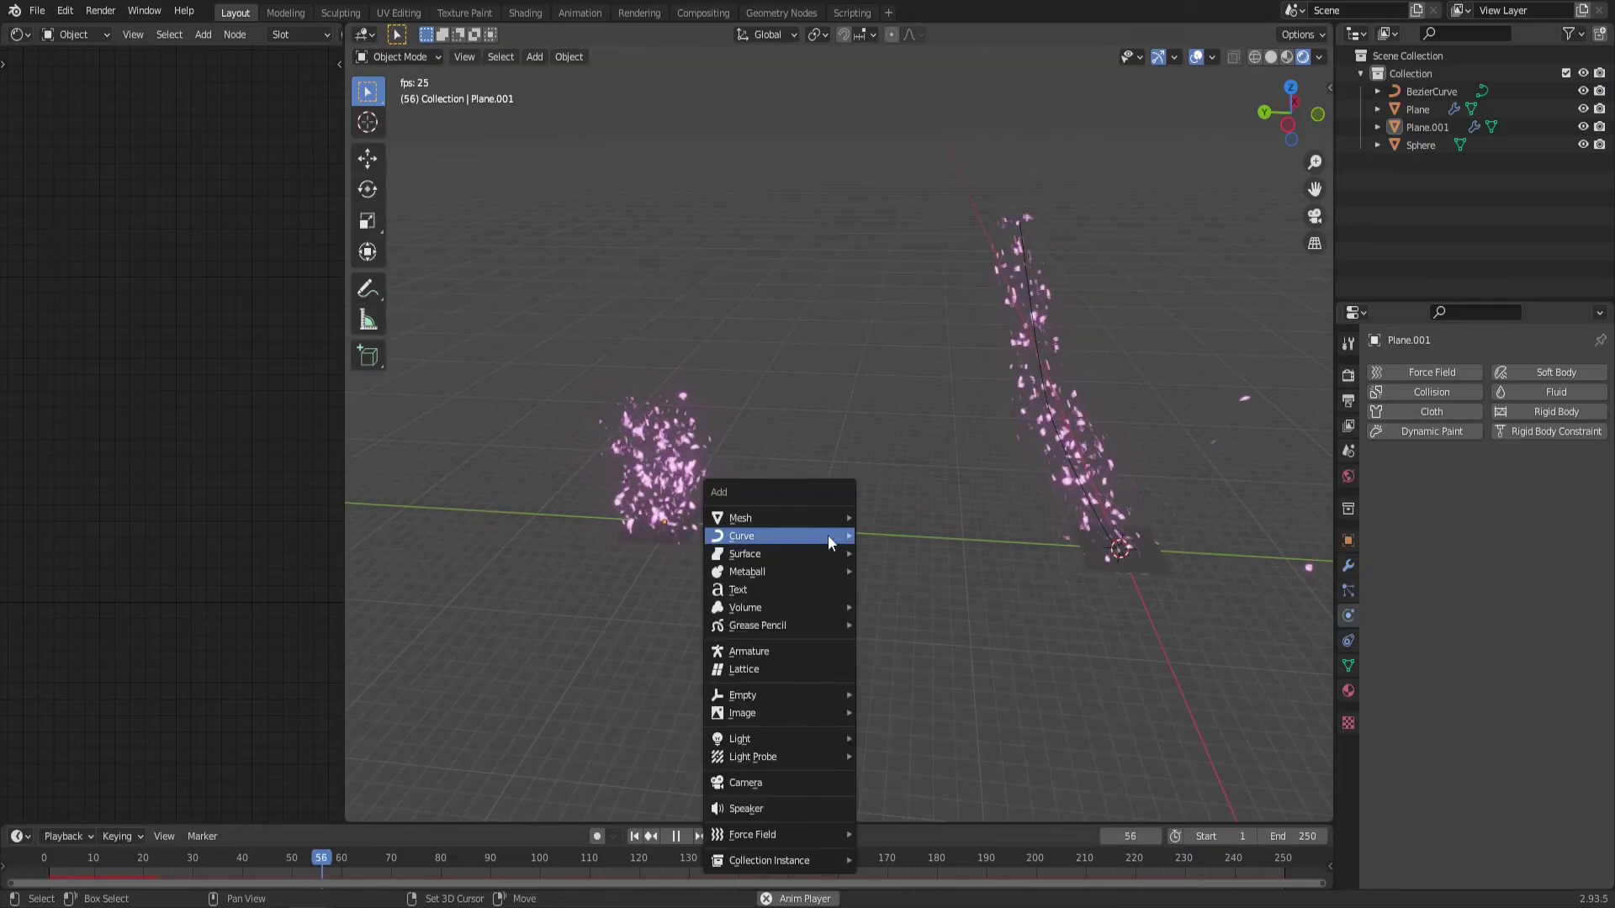
{"action": "mouse_move", "coordinate": [815, 536]}
{"action": "left_click", "coordinate": [938, 54]}
{"action": "key", "text": "g"}
{"action": "key", "text": "y"}
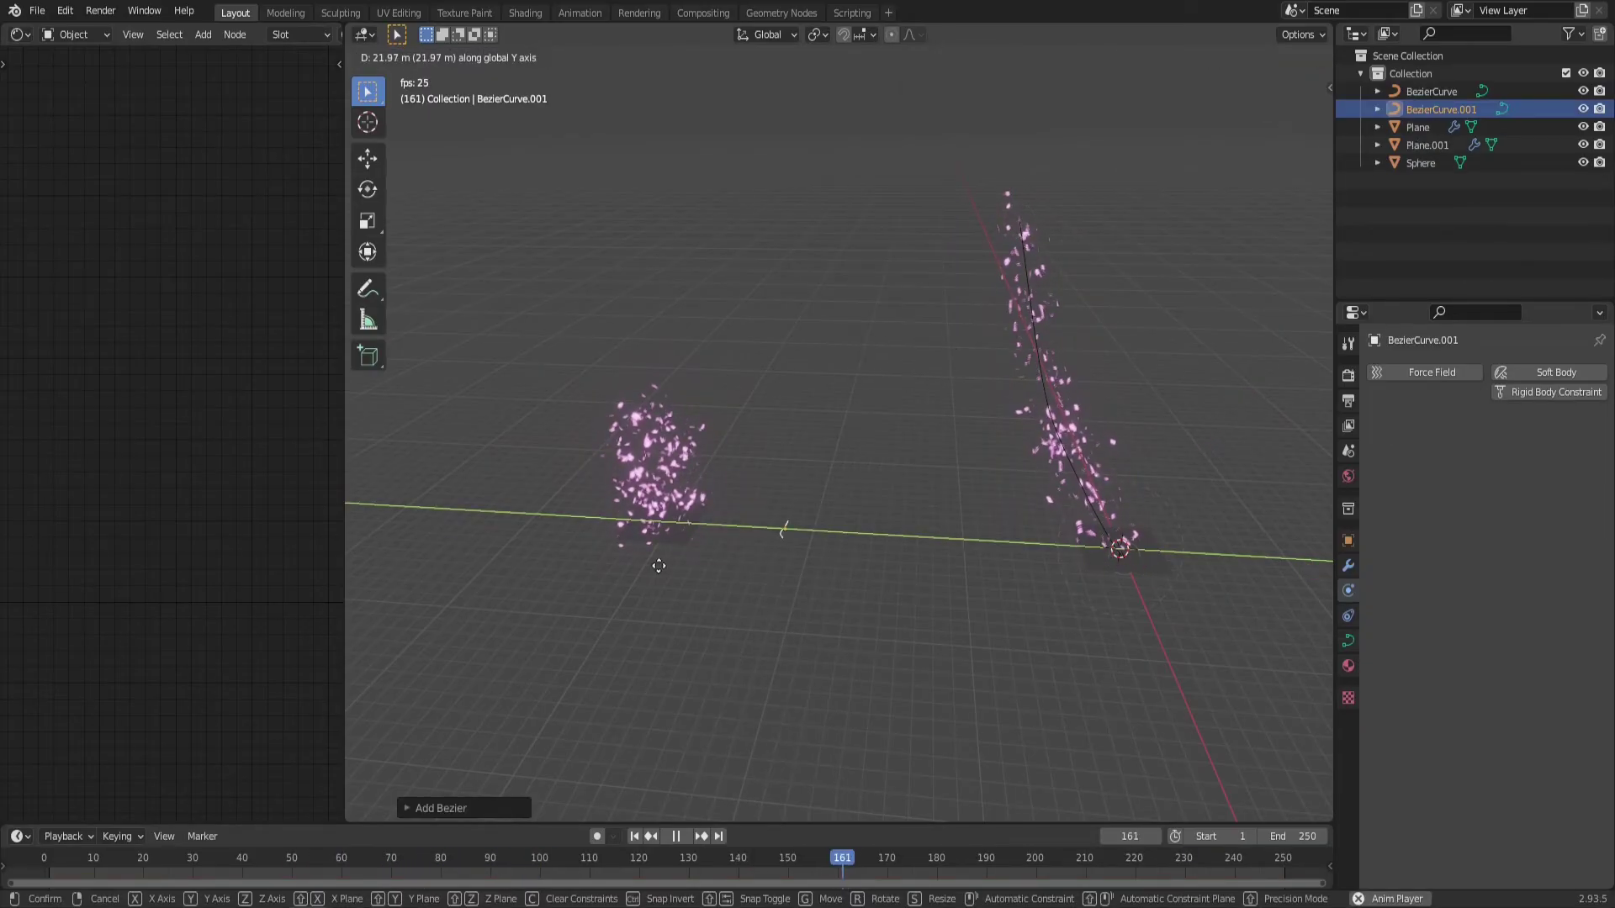
{"action": "left_click", "coordinate": [583, 557]}
Give the second Bezier curve a force field of type Curve Guide.
{"action": "scroll", "coordinate": [607, 583], "scroll_direction": "up", "scroll_amount": 2}
{"action": "middle_click_drag", "start_coordinate": [611, 588], "coordinate": [836, 602], "text": "shift"}
{"action": "left_click", "coordinate": [1401, 378]}
{"action": "left_click", "coordinate": [1506, 443]}
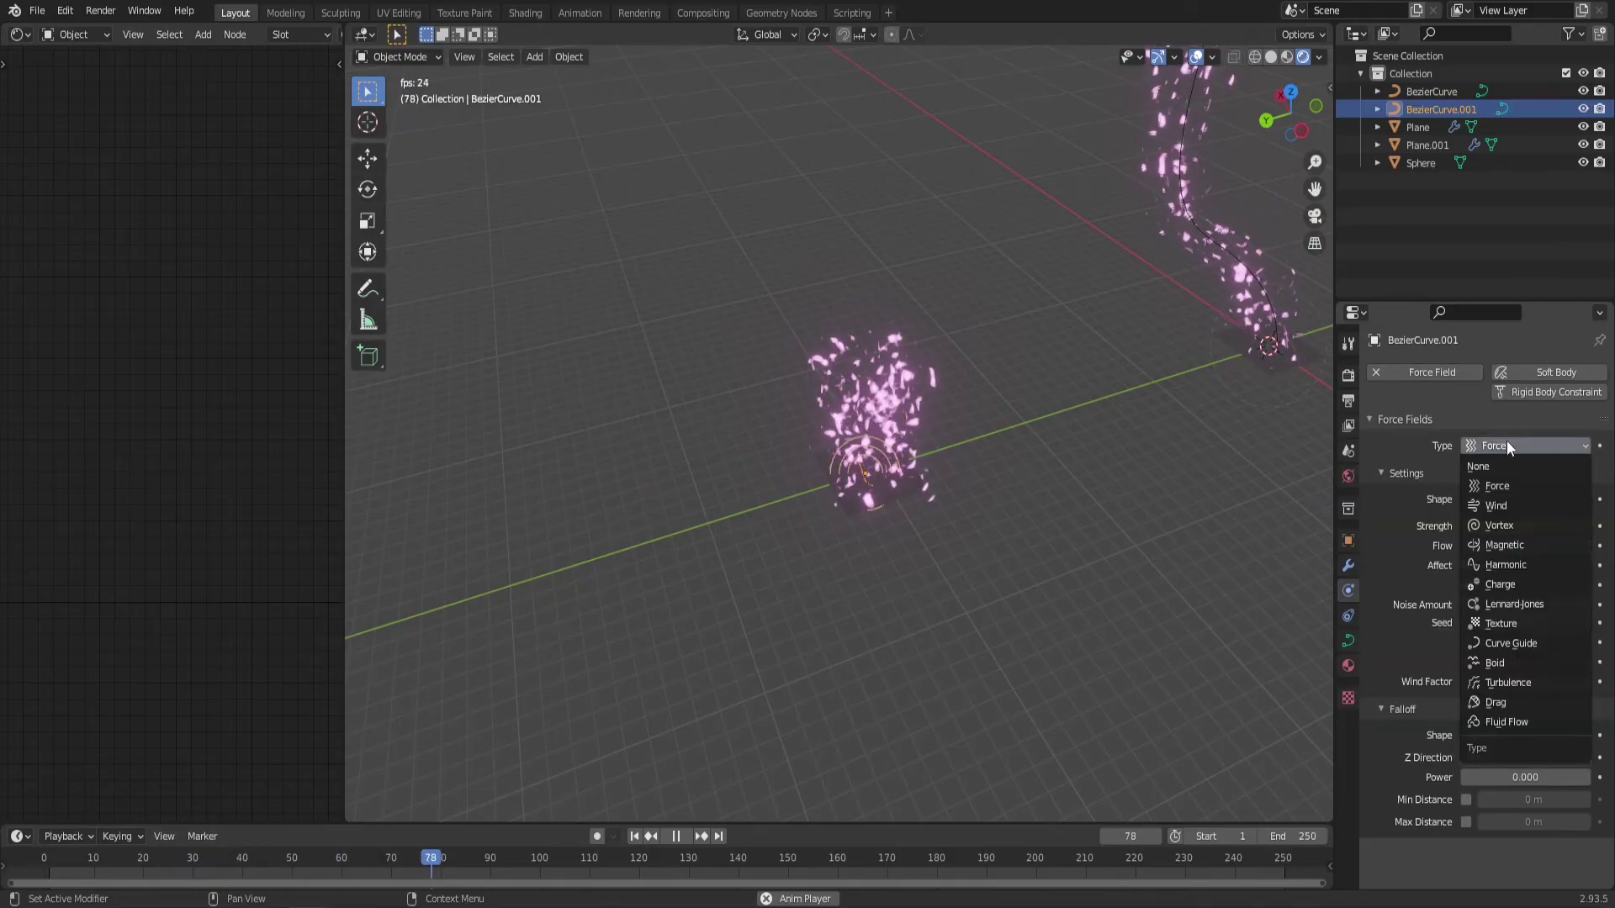
{"action": "left_click", "coordinate": [1516, 643]}
Enable Use Max on the second Bezier curve's guide and set its Maximum Distance to about 1.98 m.
{"action": "middle_click_drag", "start_coordinate": [1057, 478], "coordinate": [881, 496]}
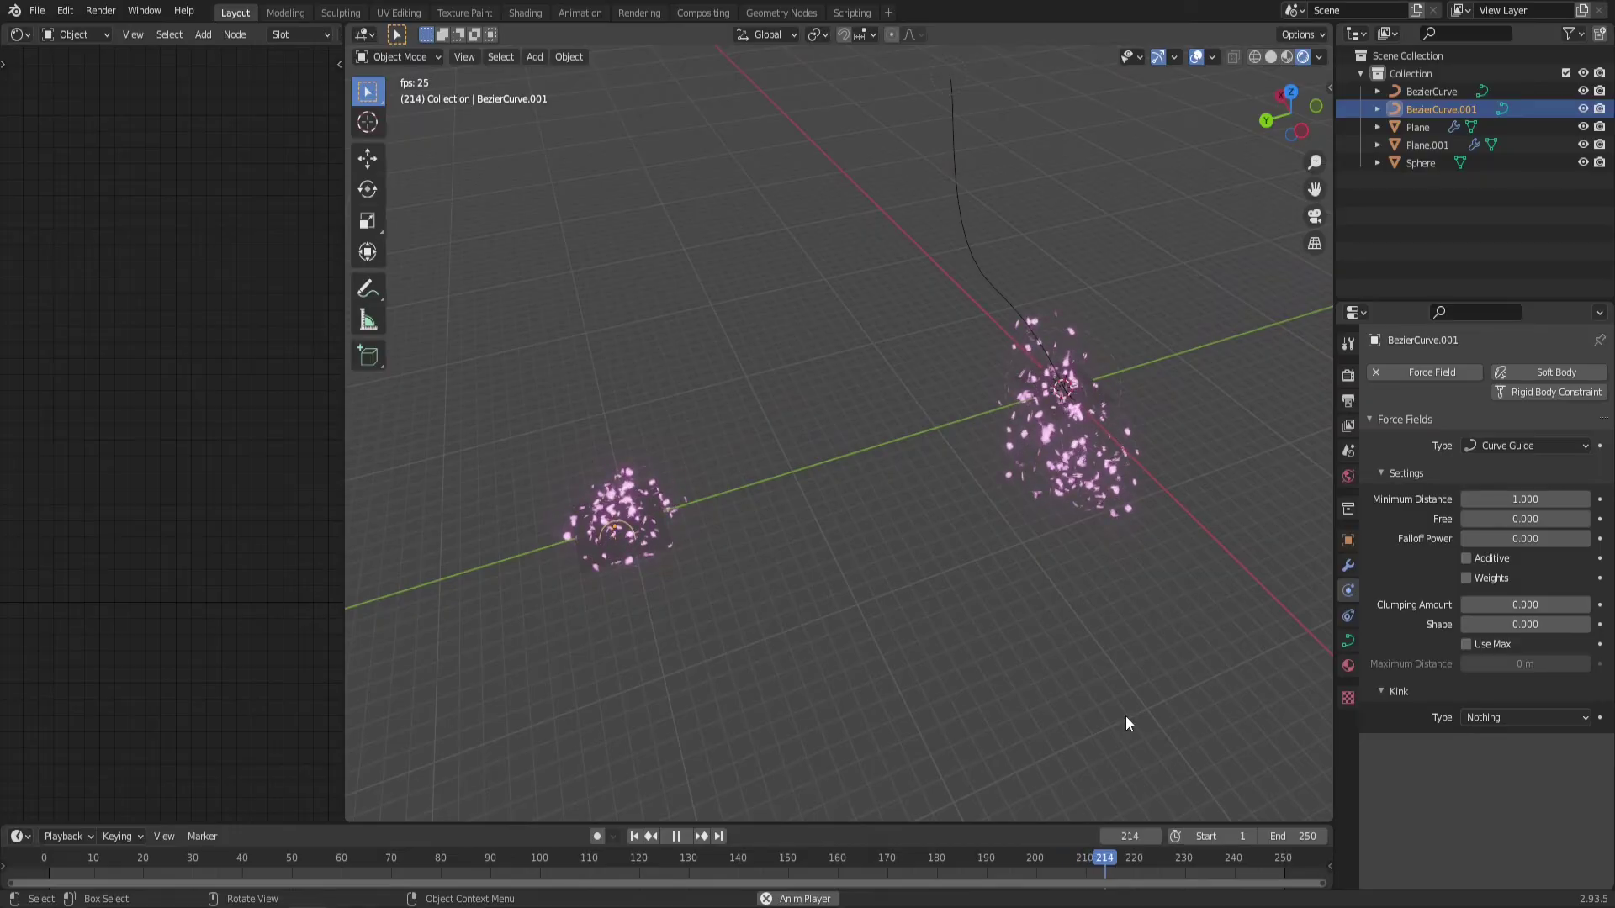
{"action": "left_click", "coordinate": [1482, 643]}
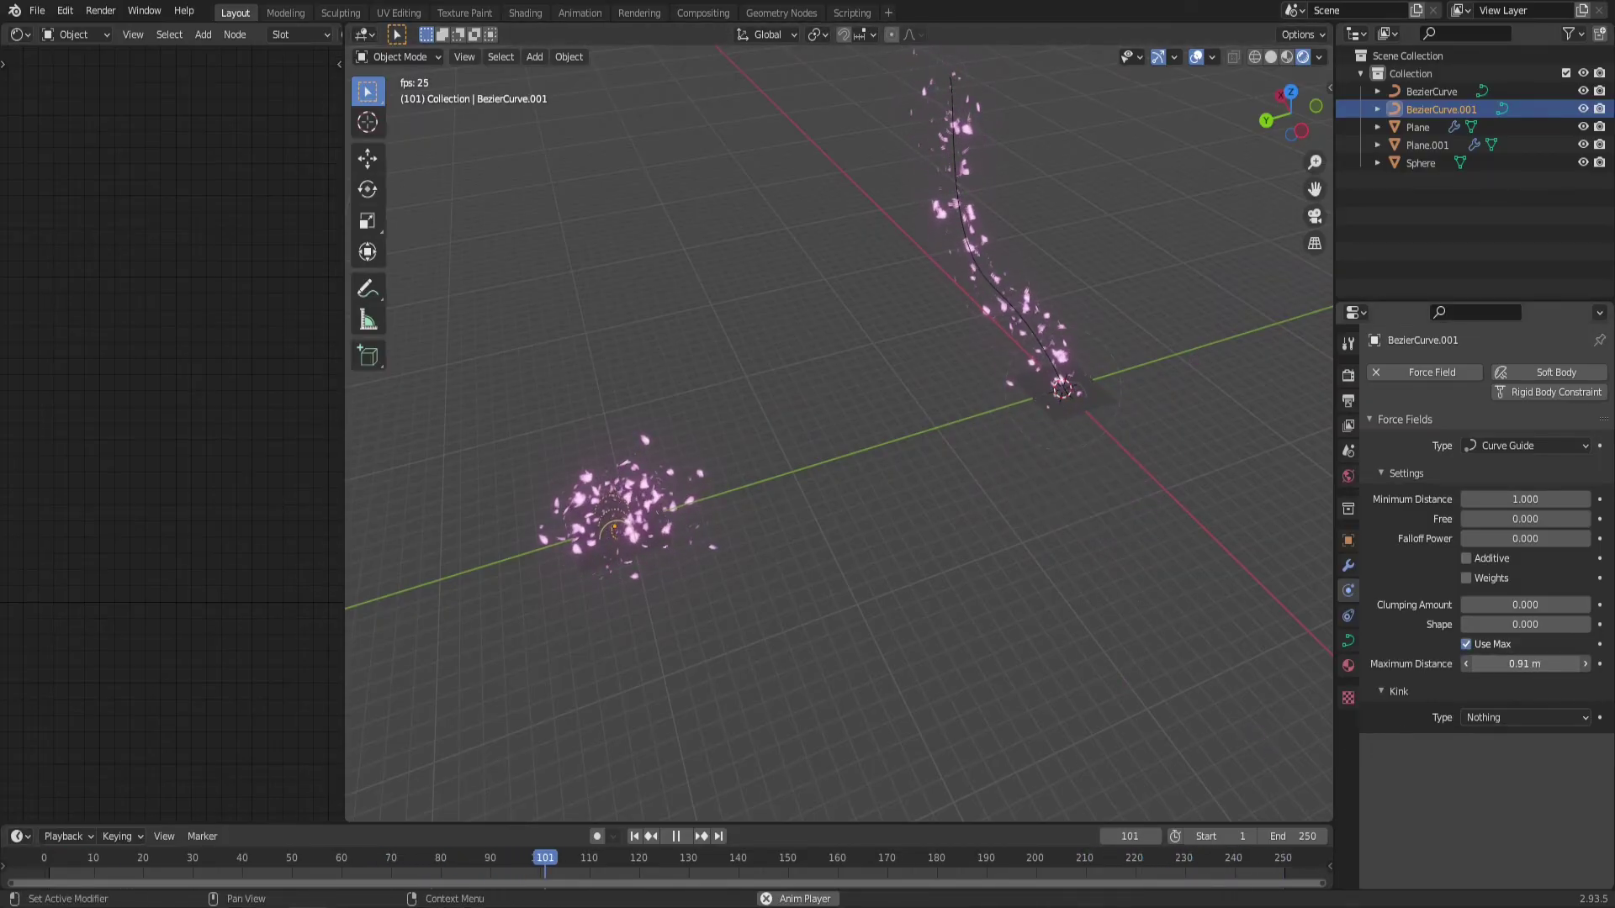
{"action": "left_click_drag", "start_coordinate": [1525, 663], "coordinate": [1564, 664]}
Enter Edit Mode on the second Bezier curve and move its end point about 14 m up and away from the emitter plane.
{"action": "middle_click_drag", "start_coordinate": [693, 537], "coordinate": [987, 446], "text": "shift"}
{"action": "scroll", "coordinate": [847, 533], "scroll_direction": "up", "scroll_amount": 3}
{"action": "key", "text": "Tab"}
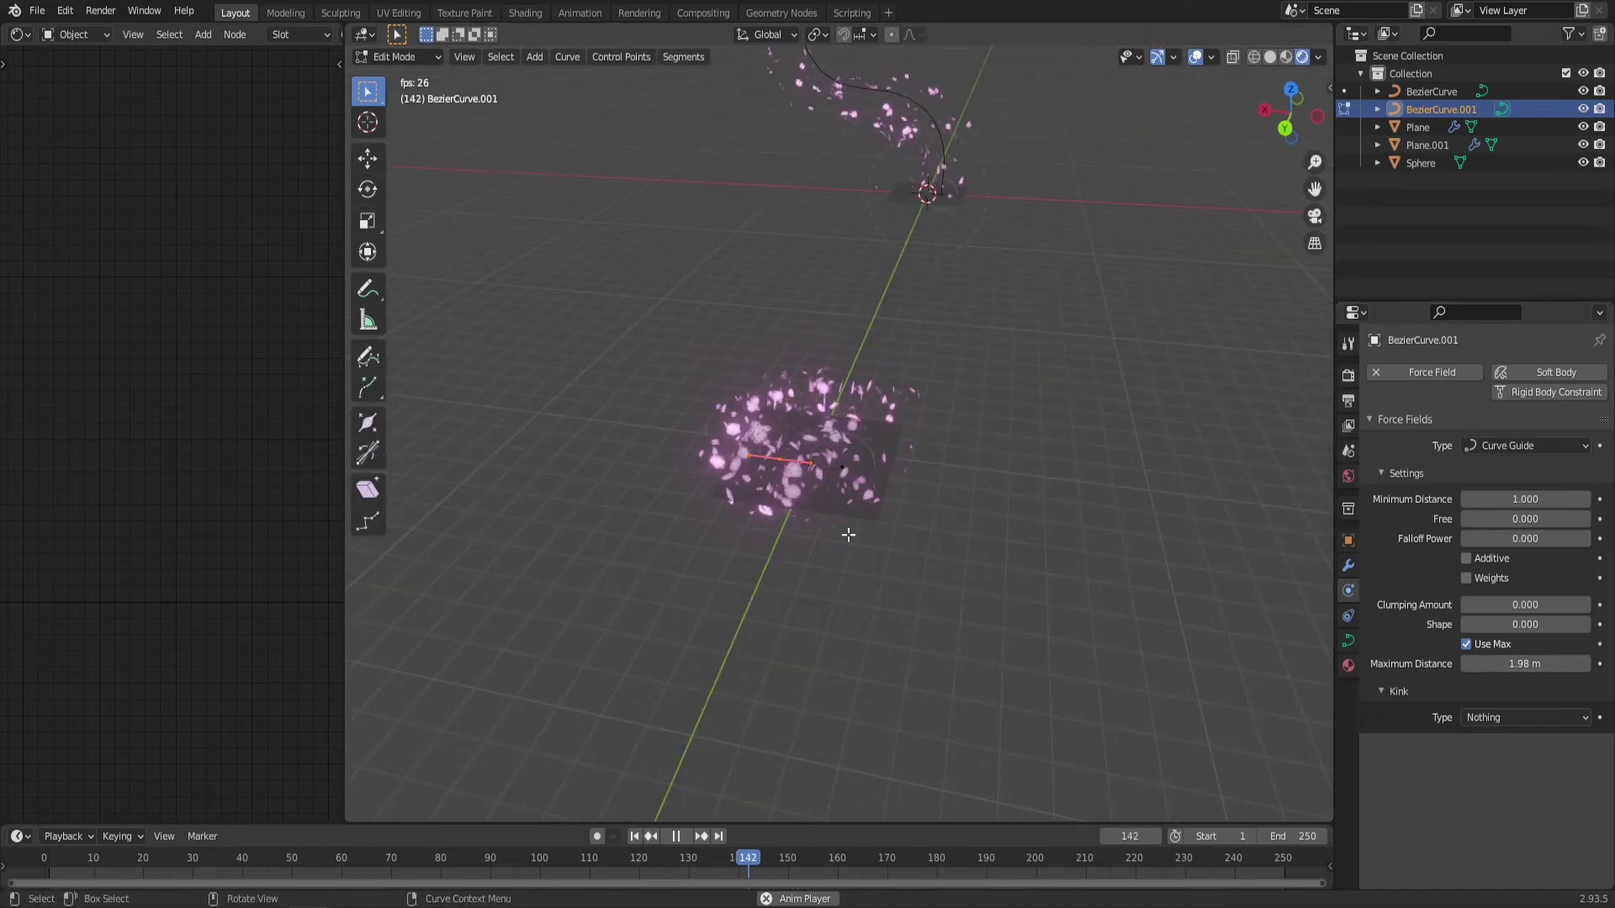
{"action": "left_click", "coordinate": [774, 461]}
{"action": "scroll", "coordinate": [777, 488], "scroll_direction": "down", "scroll_amount": 6}
{"action": "key", "text": "g"}
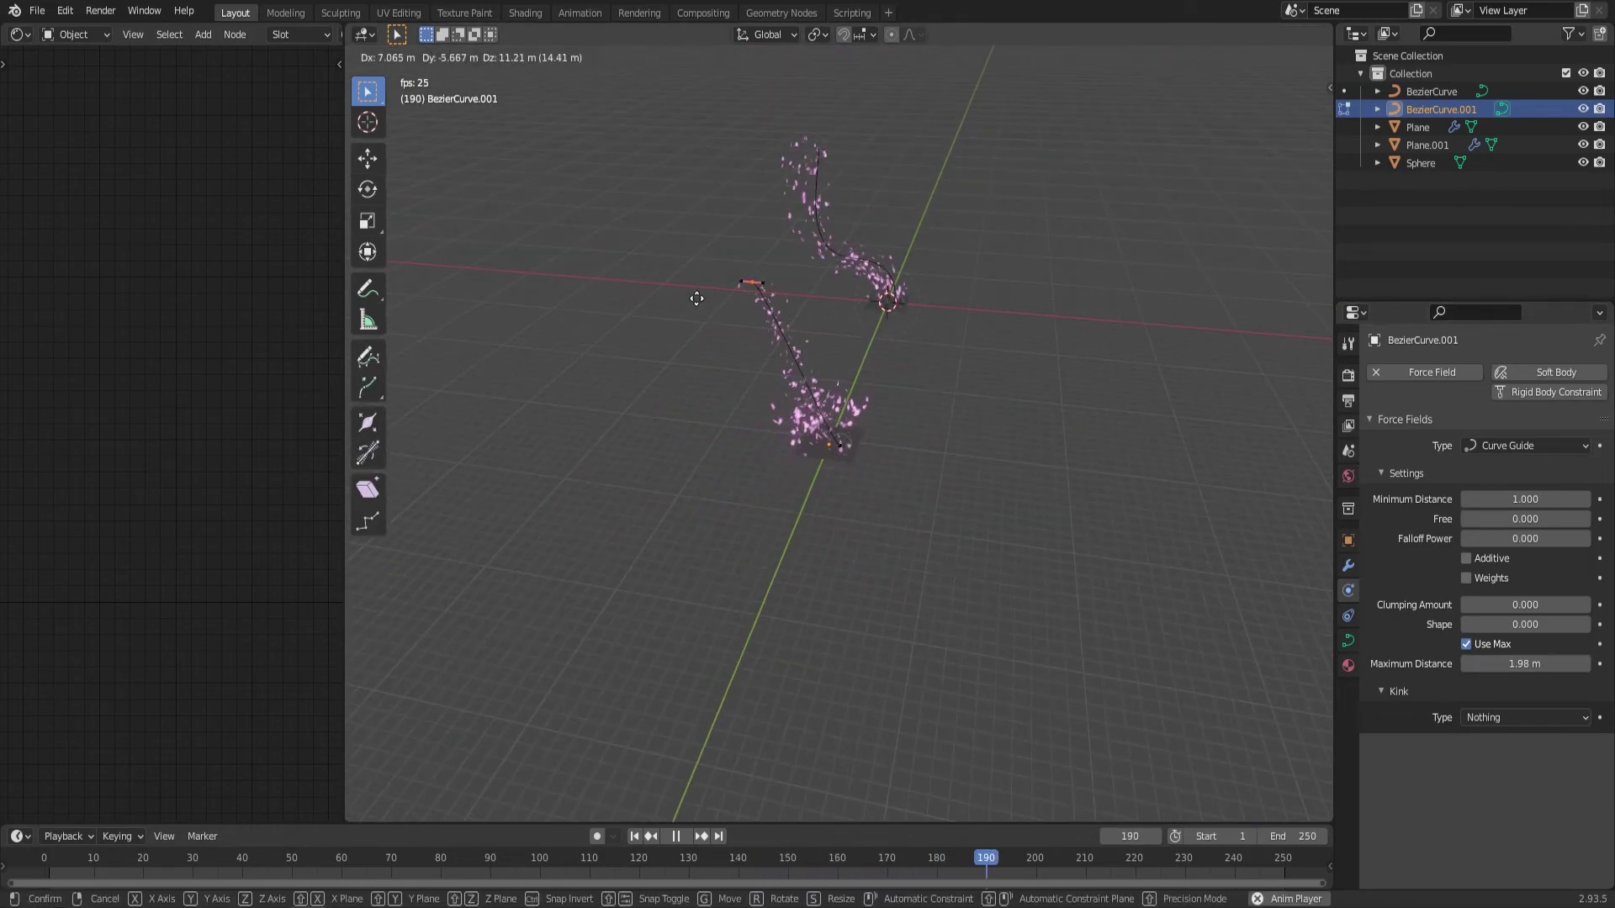
{"action": "left_click", "coordinate": [688, 315]}
Extend the second curve with another point beyond its raised end, place it higher up, and scale its handles.
{"action": "middle_click_drag", "start_coordinate": [688, 316], "coordinate": [824, 438]}
{"action": "key", "text": "g"}
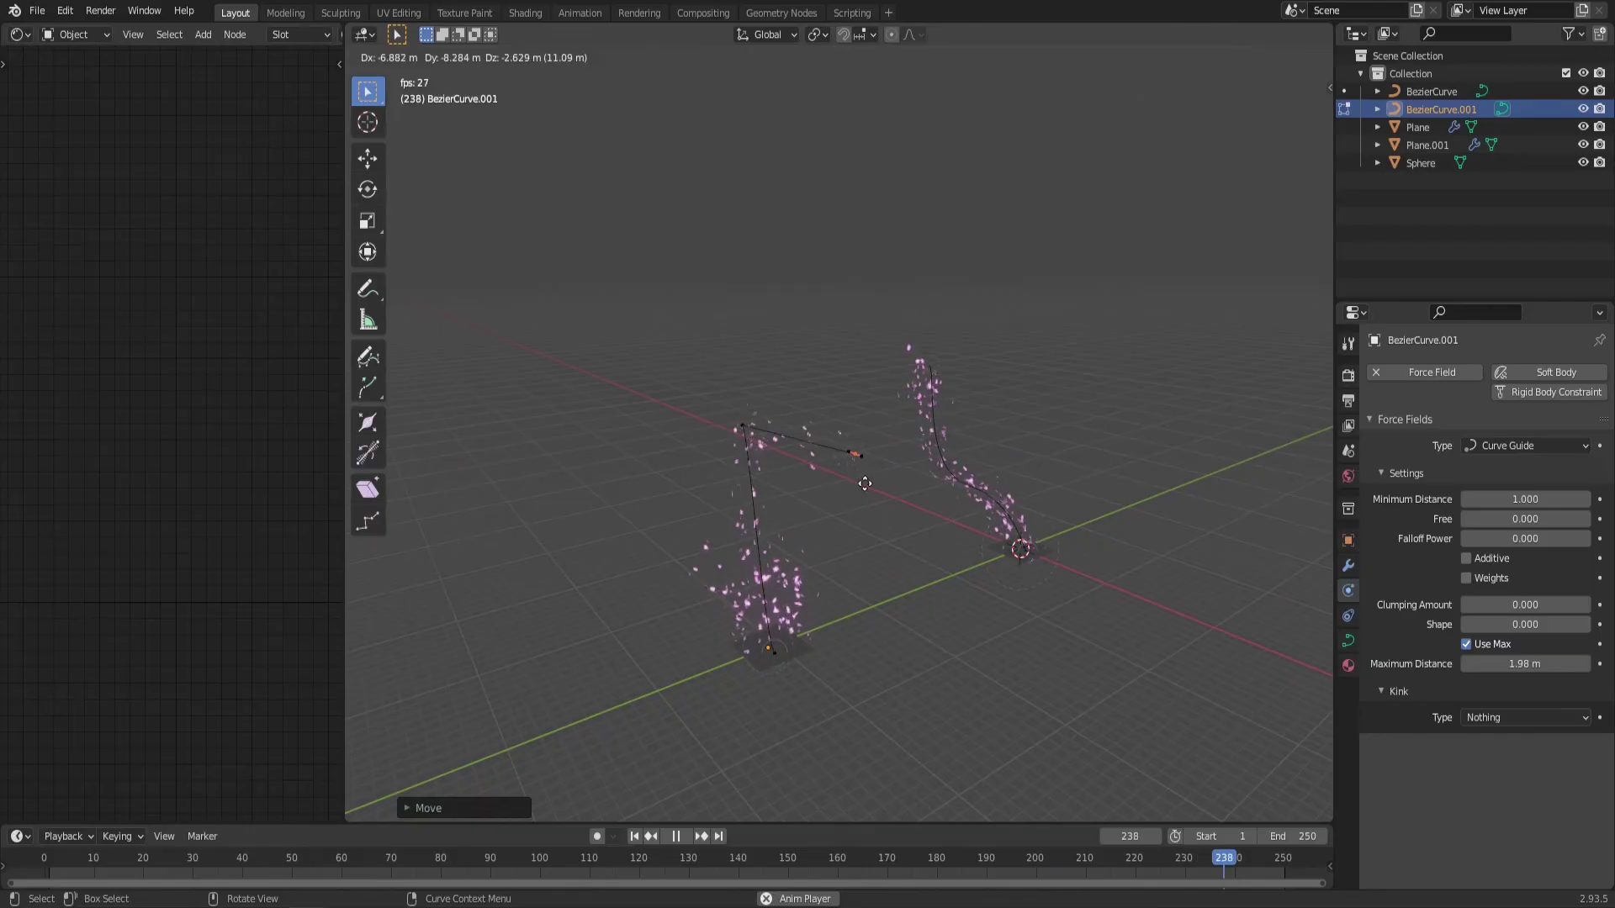
{"action": "left_click", "coordinate": [879, 327]}
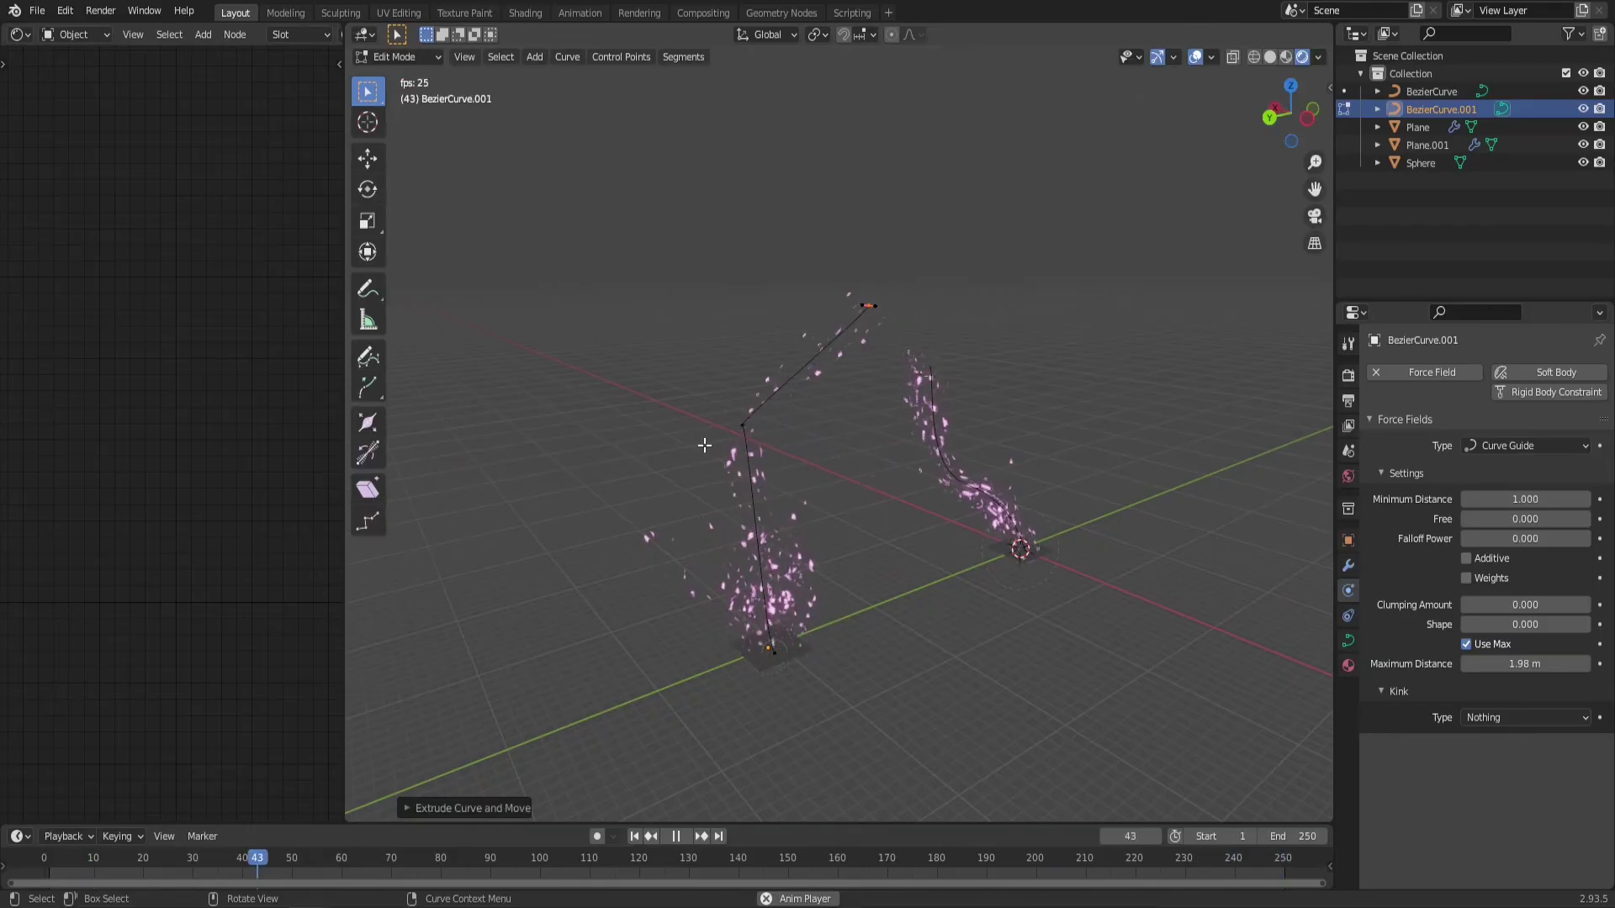
{"action": "left_click_drag", "start_coordinate": [695, 397], "coordinate": [794, 472]}
{"action": "key", "text": "s"}
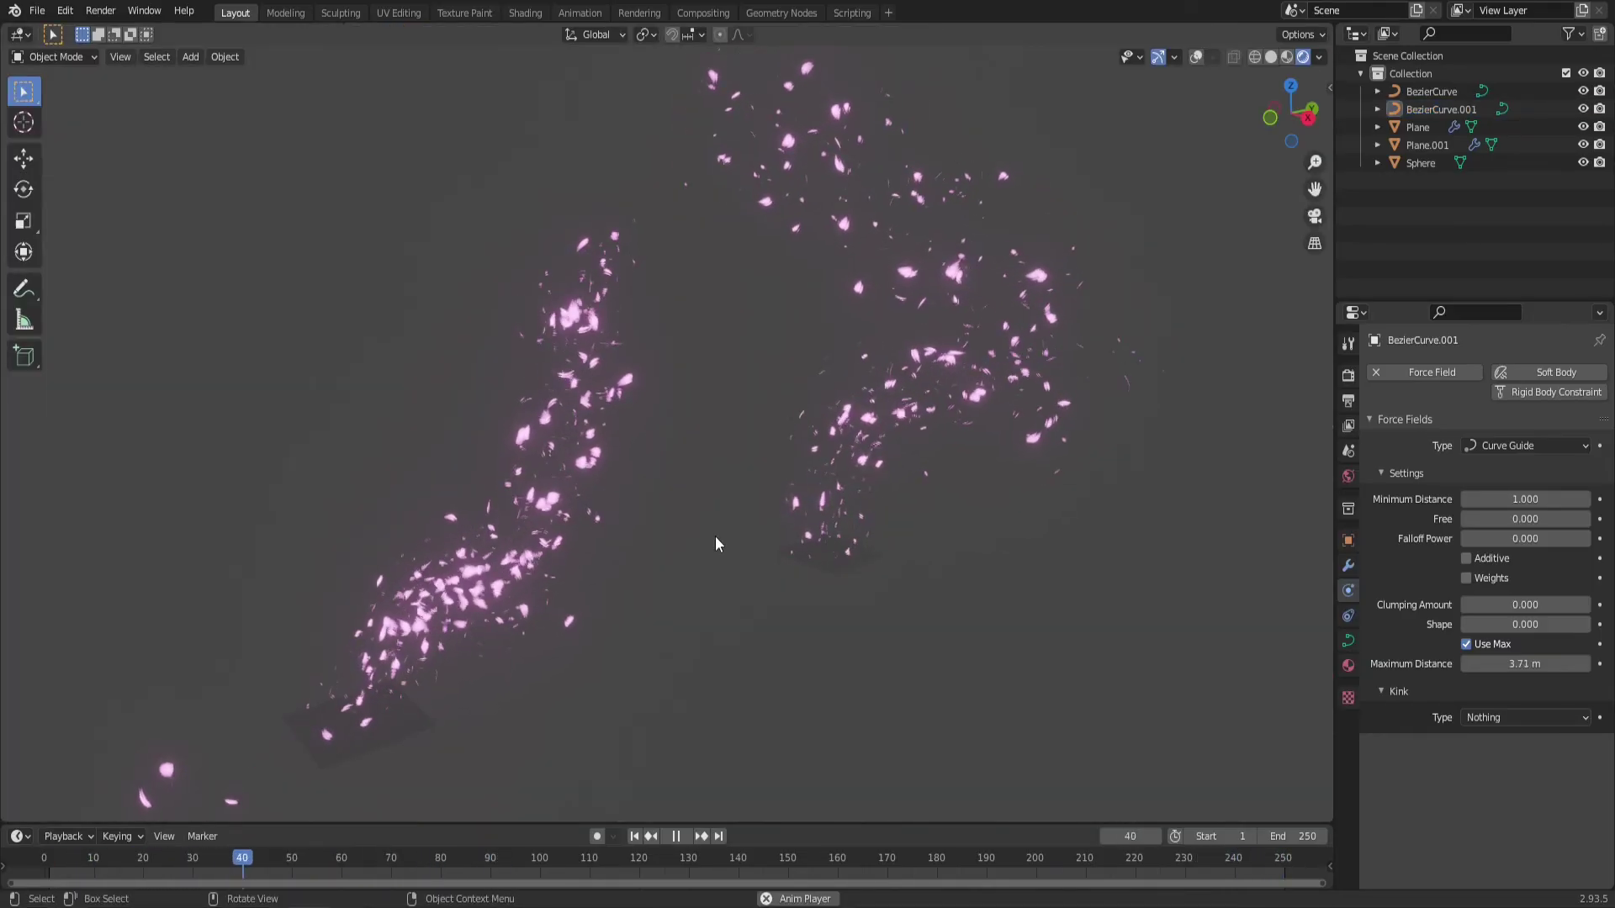
{"action": "middle_click_drag", "start_coordinate": [714, 529], "coordinate": [844, 510]}
{"action": "middle_click_drag", "start_coordinate": [665, 565], "coordinate": [804, 575]}
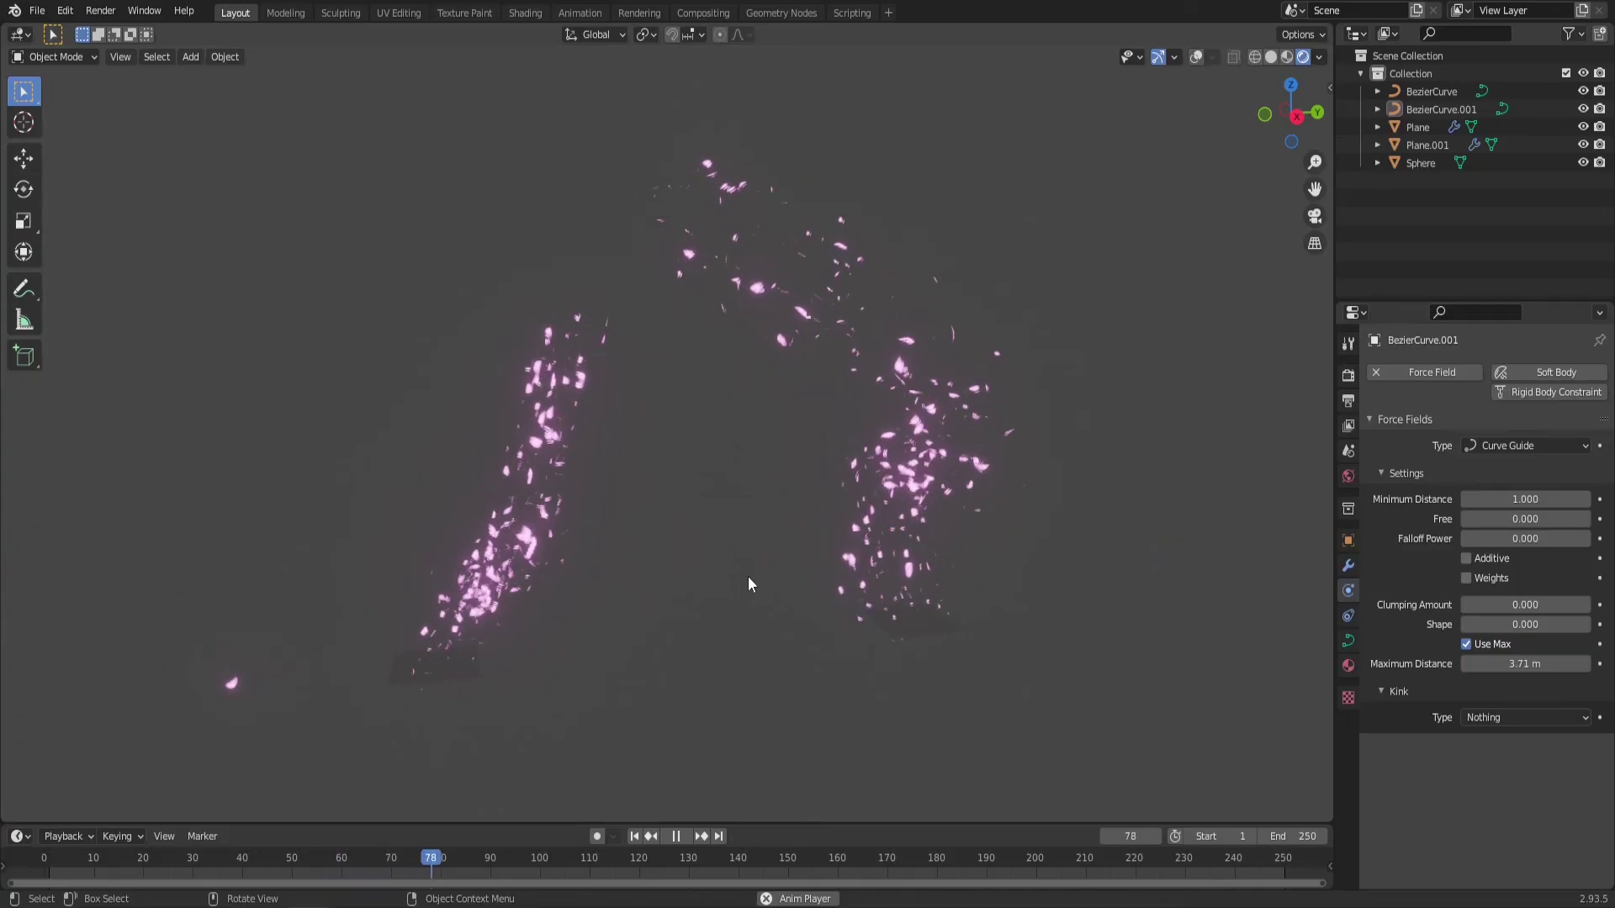
{"action": "mouse_move", "coordinate": [748, 577]}
{"action": "middle_mouse_down"}
{"action": "mouse_move", "coordinate": [877, 532]}
{"action": "mouse_move", "coordinate": [907, 492]}
{"action": "mouse_move", "coordinate": [723, 567]}
{"action": "middle_mouse_up"}
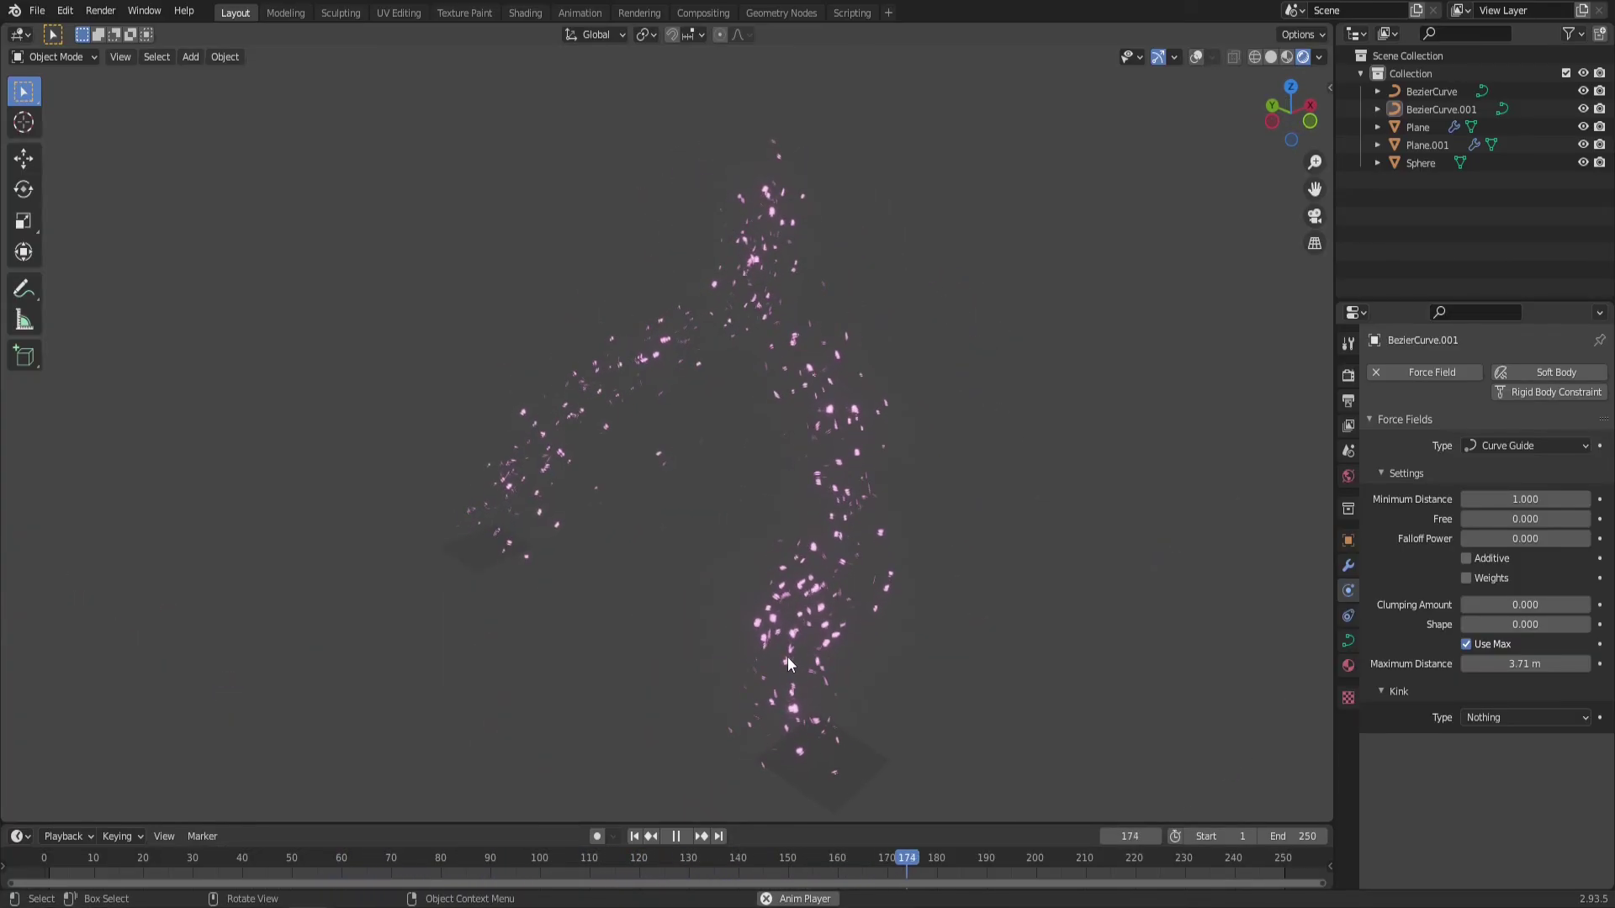